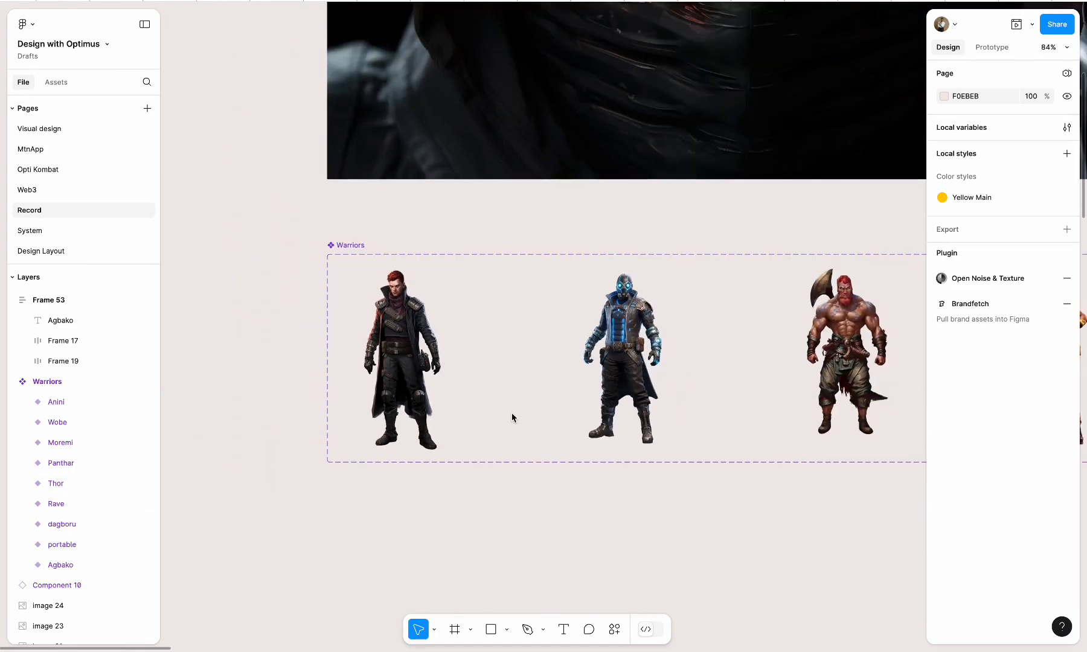
Place a copy of the Agbako warrior on the empty canvas below the Warriors component set
{"action": "scroll", "coordinate": [367, 318], "scroll_direction": "down", "scroll_amount": 2}
{"action": "left_click", "coordinate": [366, 319]}
Move the Agbako stats block (Frame 53) to just beneath the copied warrior
{"action": "scroll", "coordinate": [366, 318], "scroll_direction": "down", "scroll_amount": 4}
{"action": "left_click_drag", "start_coordinate": [324, 221], "coordinate": [450, 511]}
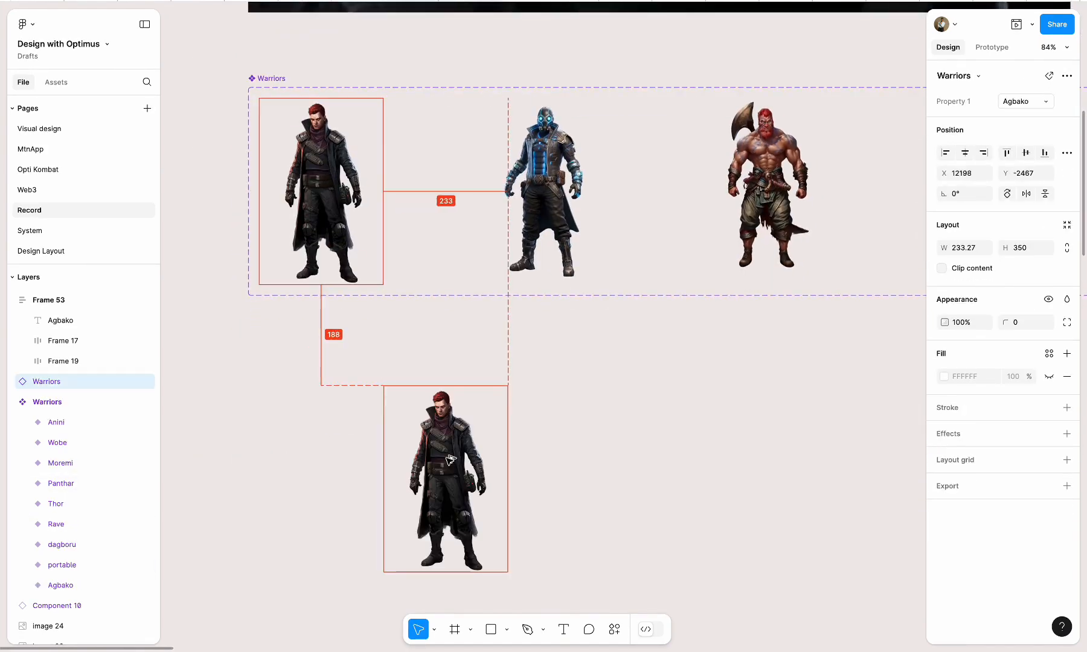
{"action": "left_click", "coordinate": [589, 498]}
{"action": "scroll", "coordinate": [590, 498], "scroll_direction": "down", "scroll_amount": 3}
{"action": "scroll", "coordinate": [589, 497], "scroll_direction": "down", "scroll_amount": 2}
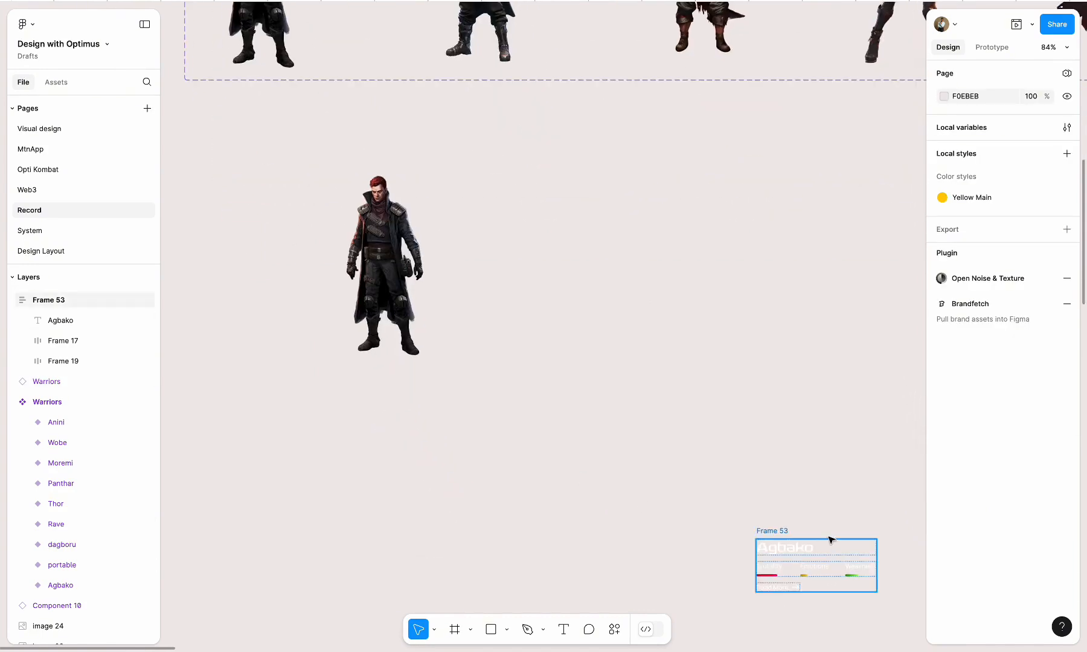
{"action": "left_click_drag", "start_coordinate": [778, 530], "coordinate": [389, 387]}
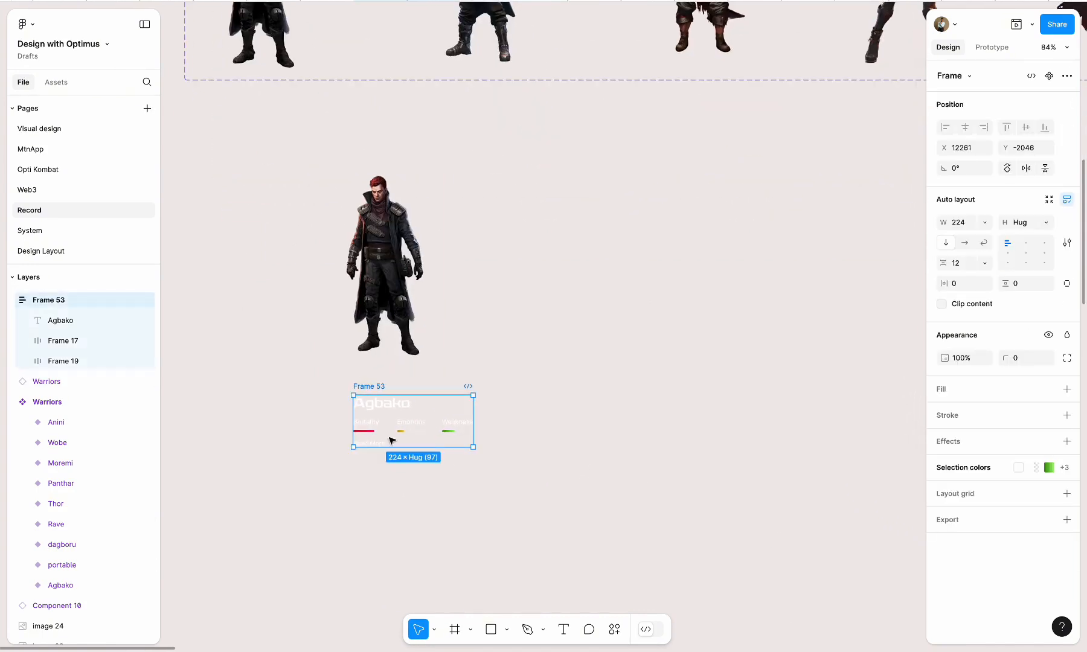
Draw a frame about 739 × 645 beside the warrior and fill it with the black main colour style
{"action": "key", "text": "f"}
{"action": "left_click_drag", "start_coordinate": [535, 157], "coordinate": [930, 503]}
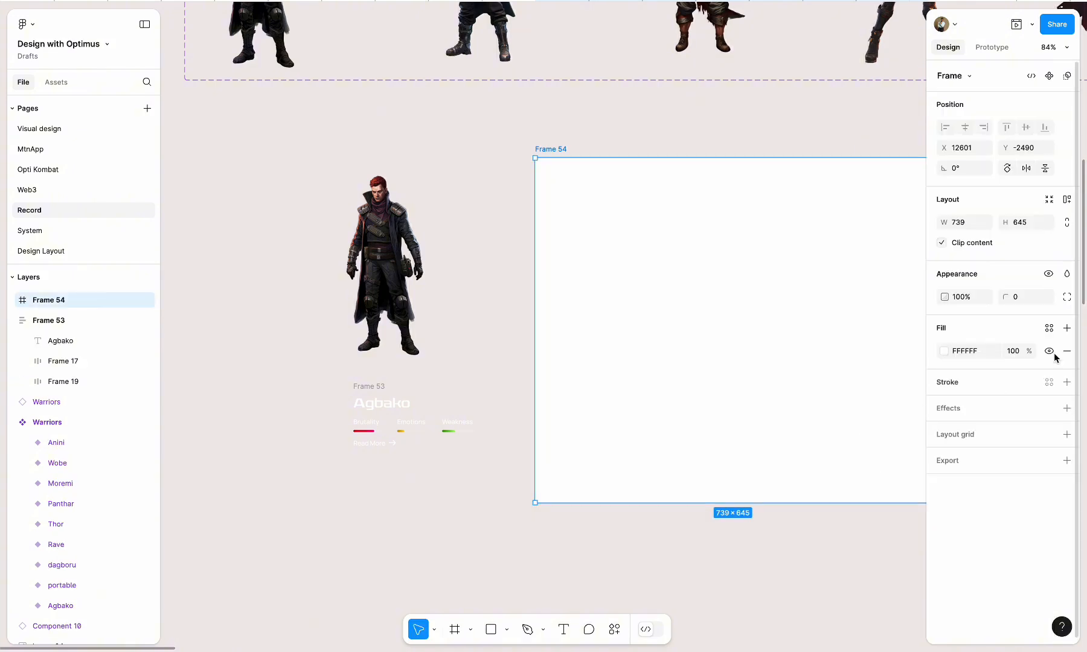
{"action": "left_click", "coordinate": [1048, 328]}
{"action": "left_click", "coordinate": [844, 407]}
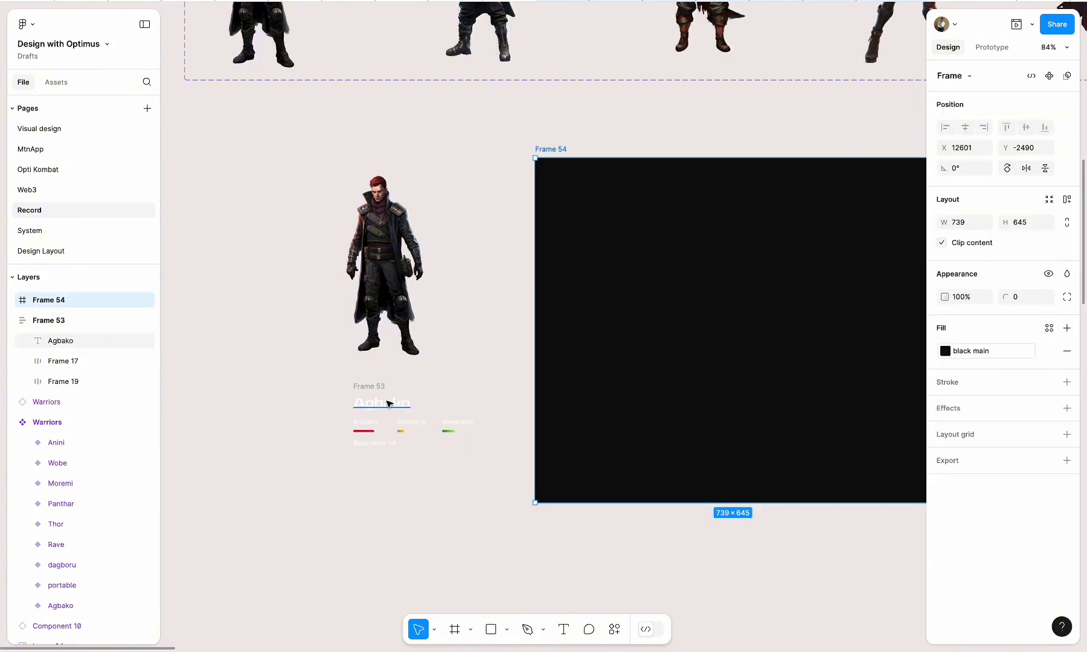
Move the copied warrior and its stats block together into the black frame, towards its left half
{"action": "left_click", "coordinate": [385, 405]}
{"action": "left_click", "coordinate": [368, 267], "text": "shift"}
{"action": "left_click_drag", "start_coordinate": [369, 263], "coordinate": [653, 297]}
{"action": "scroll", "coordinate": [653, 298], "scroll_direction": "right", "scroll_amount": 4}
{"action": "scroll", "coordinate": [653, 297], "scroll_direction": "up", "scroll_amount": 1}
{"action": "left_click_drag", "start_coordinate": [433, 378], "coordinate": [414, 349]}
{"action": "left_click", "coordinate": [594, 333]}
{"action": "left_click", "coordinate": [594, 334]}
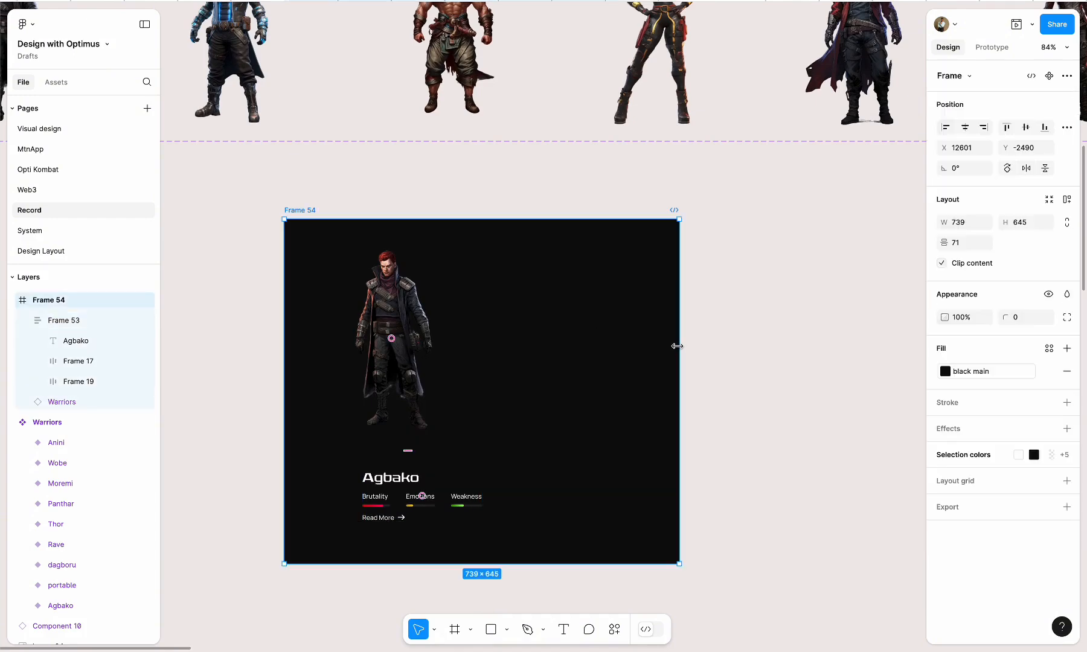
Widen the black frame to about 1035
{"action": "left_click_drag", "start_coordinate": [677, 344], "coordinate": [836, 355]}
{"action": "scroll", "coordinate": [324, 557], "scroll_direction": "up", "scroll_amount": 5}
{"action": "scroll", "coordinate": [361, 518], "scroll_direction": "down", "scroll_amount": 2}
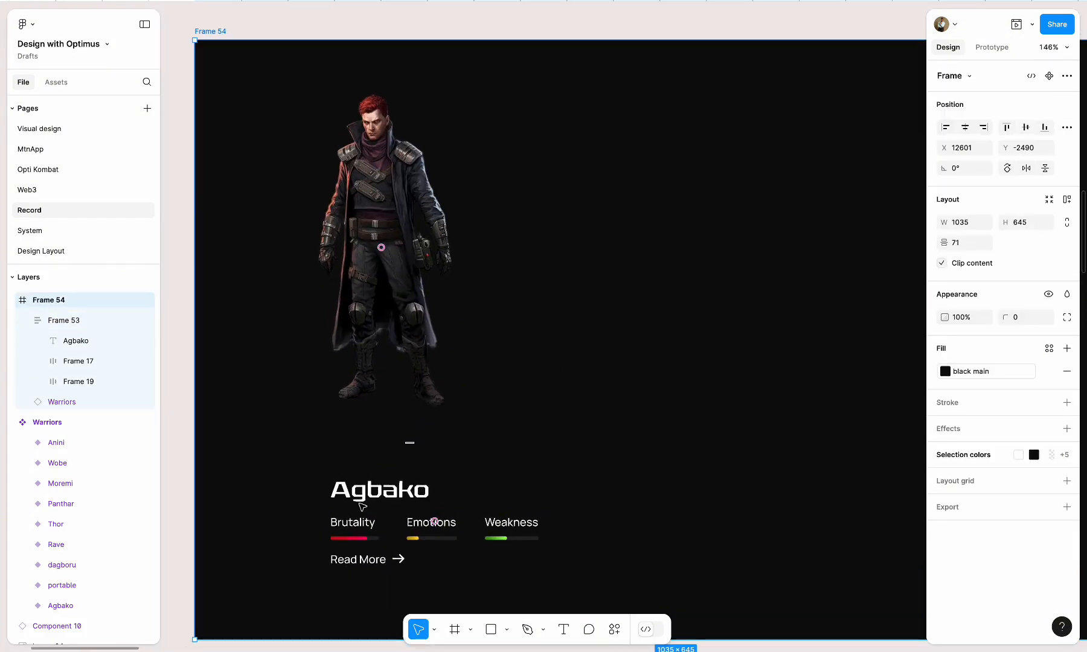
Position the stats block below the warrior and align the two along their left edges
{"action": "mouse_move", "coordinate": [364, 504]}
{"action": "left_mouse_down"}
{"action": "mouse_move", "coordinate": [339, 456]}
{"action": "mouse_move", "coordinate": [368, 483]}
{"action": "left_mouse_up"}
{"action": "left_click", "coordinate": [379, 468]}
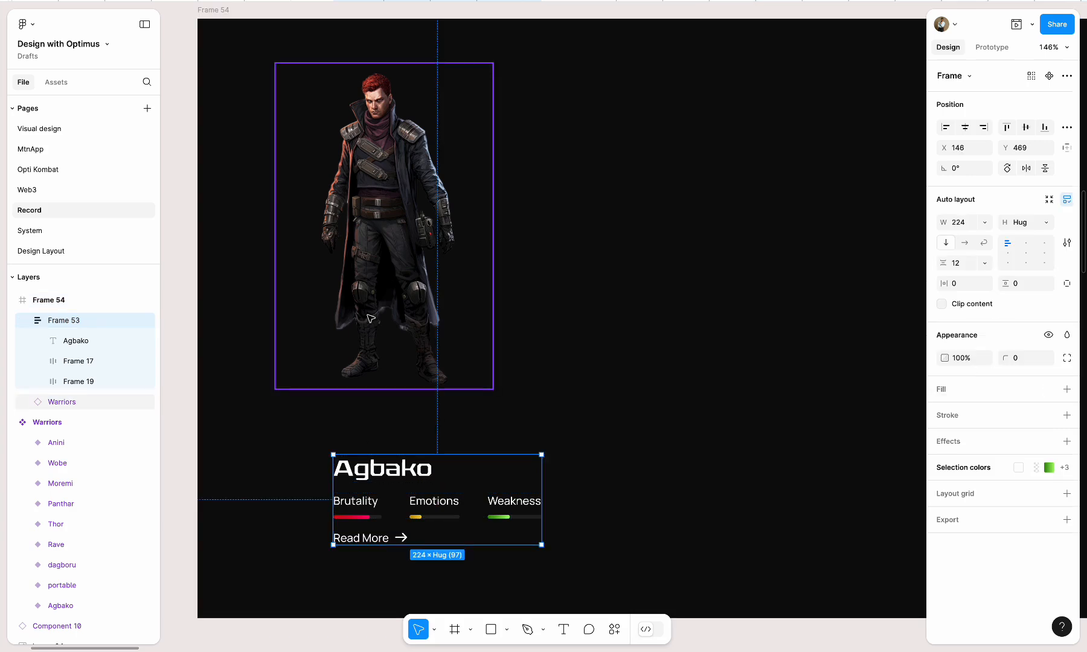
{"action": "left_click", "coordinate": [387, 329], "text": "shift"}
{"action": "left_click", "coordinate": [946, 127]}
{"action": "left_click", "coordinate": [261, 483]}
Select the warrior and its stats block together and wrap them in a new frame
{"action": "left_click_drag", "start_coordinate": [287, 494], "coordinate": [339, 379]}
{"action": "left_click", "coordinate": [405, 277], "text": "shift"}
{"action": "left_click_drag", "start_coordinate": [391, 255], "coordinate": [422, 287]}
{"action": "right_click", "coordinate": [422, 287]}
{"action": "left_click", "coordinate": [450, 365]}
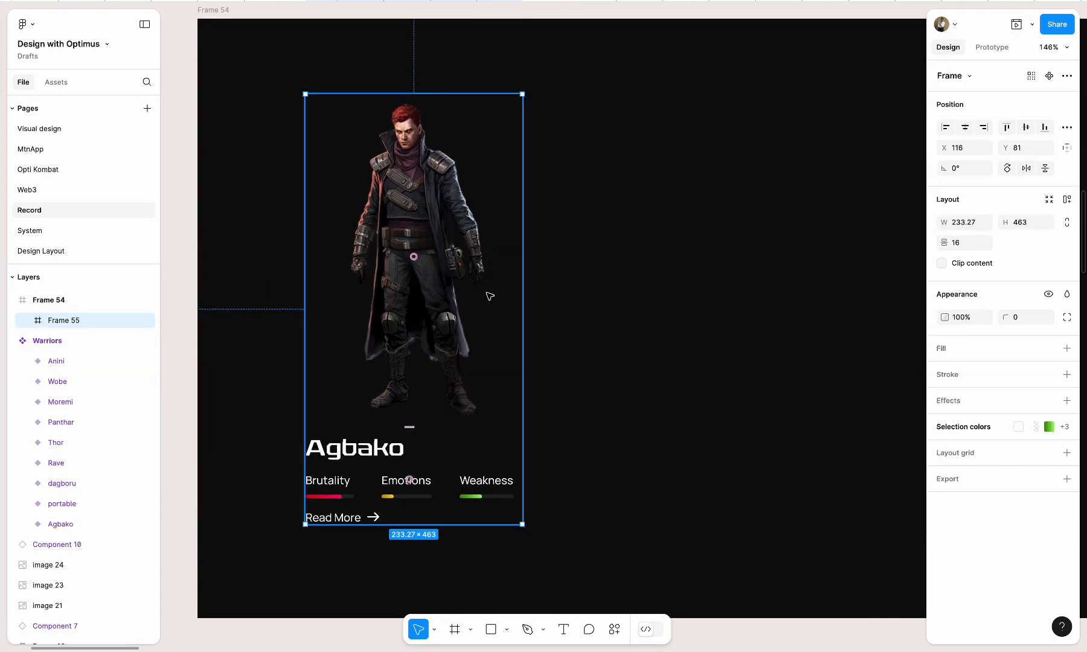
Enlarge the wrapping frame to 426 × 645 so it fills the black frame's full height from its left edge
{"action": "left_click_drag", "start_coordinate": [523, 286], "coordinate": [592, 284]}
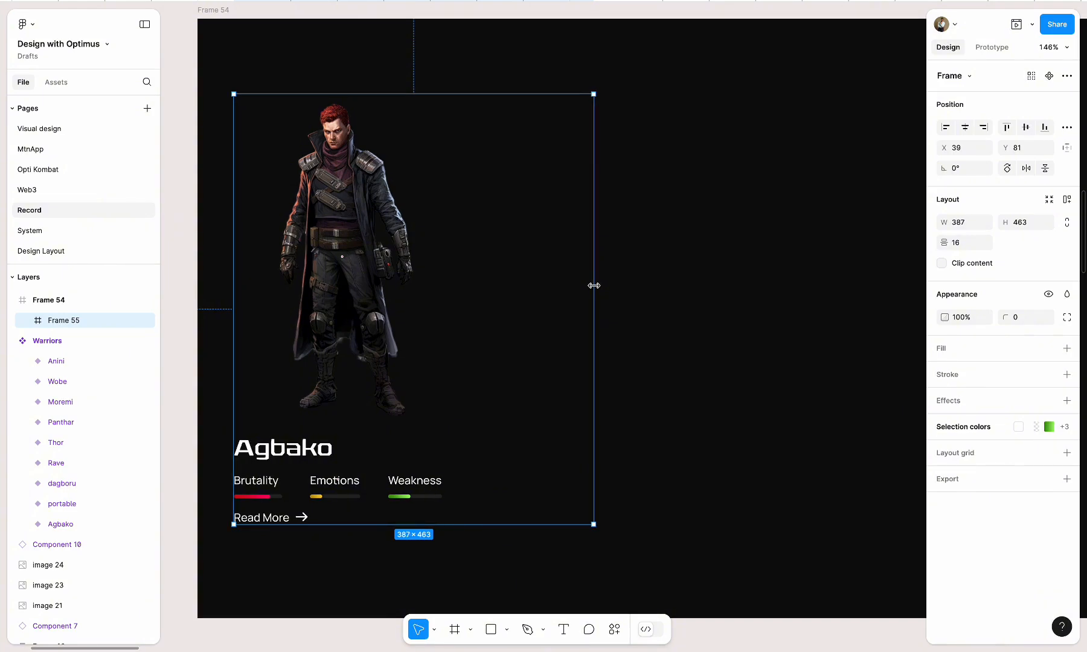
{"action": "left_click_drag", "start_coordinate": [441, 95], "coordinate": [439, 19]}
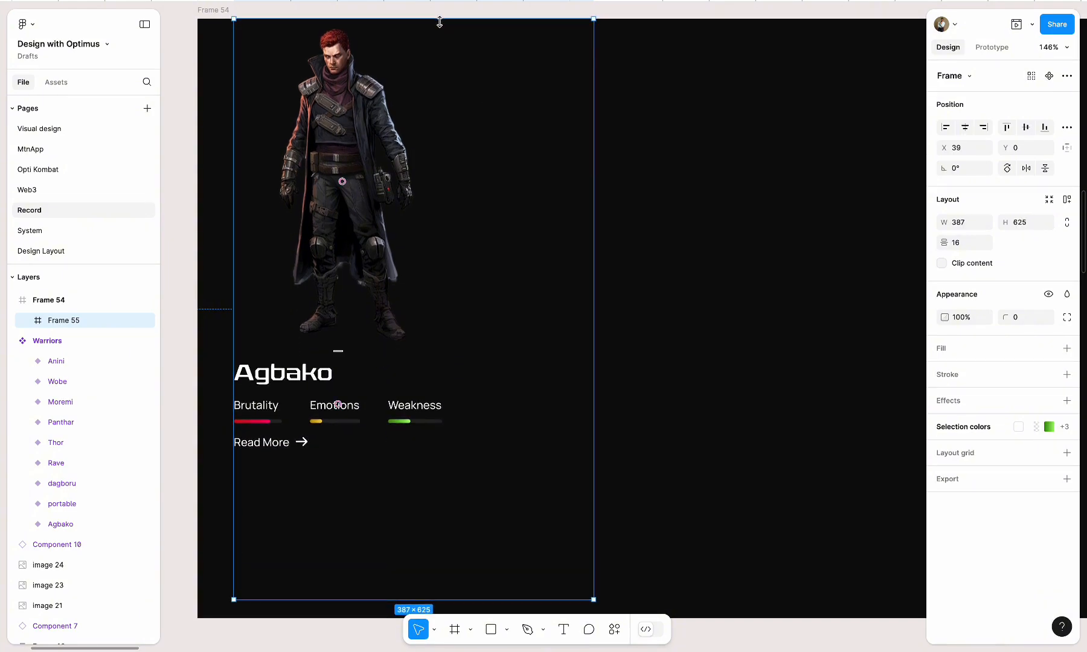
{"action": "left_click_drag", "start_coordinate": [342, 596], "coordinate": [336, 618]}
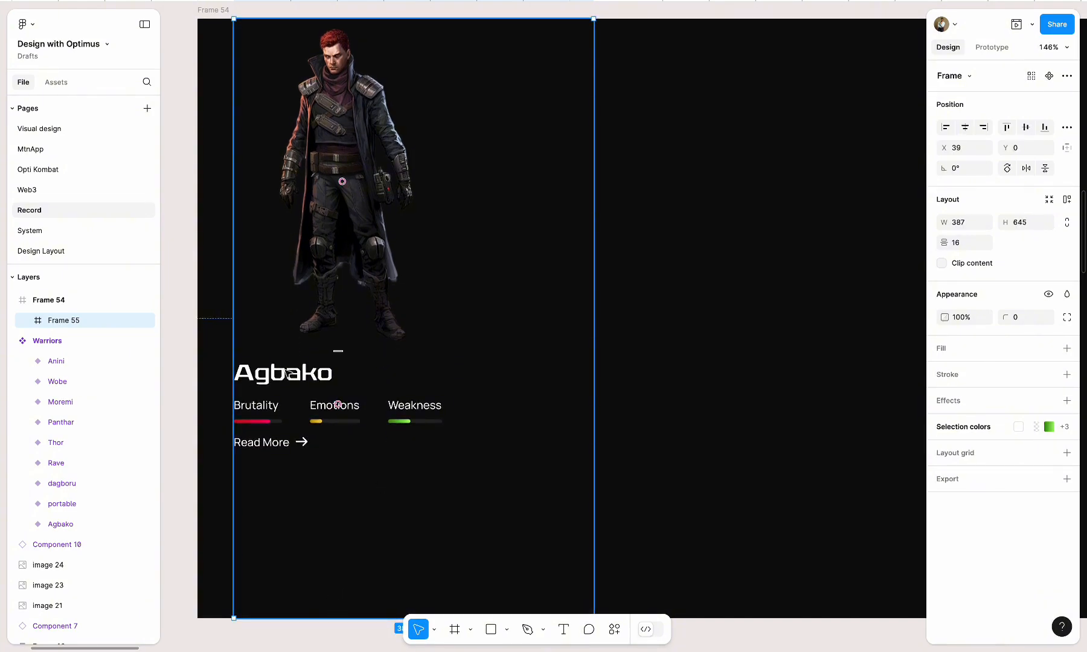
{"action": "left_click_drag", "start_coordinate": [201, 307], "coordinate": [197, 308]}
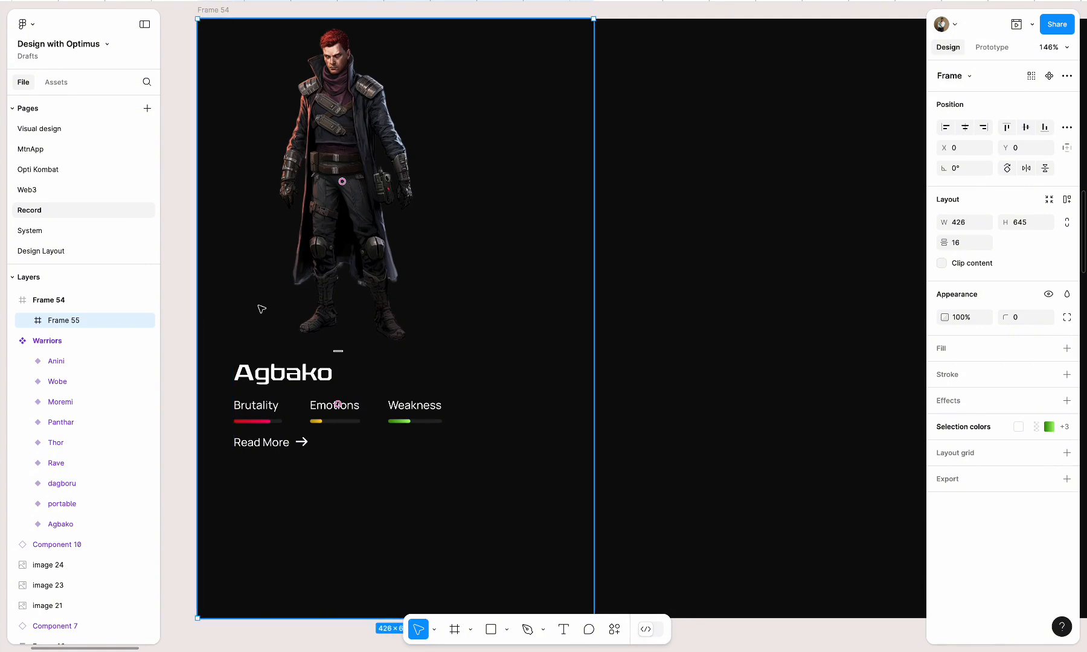
Move the warrior and stats block down and towards the centre of their card frame
{"action": "double_click", "coordinate": [338, 380]}
{"action": "left_click", "coordinate": [355, 158], "text": "shift"}
{"action": "left_click_drag", "start_coordinate": [355, 157], "coordinate": [355, 251]}
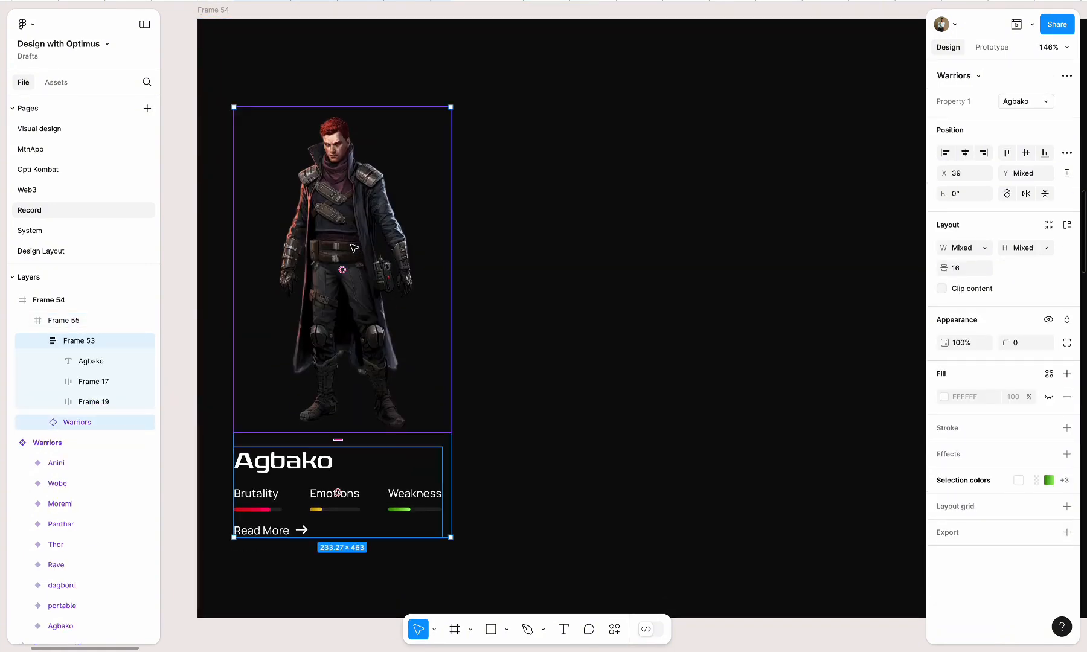
{"action": "scroll", "coordinate": [354, 247], "scroll_direction": "down", "scroll_amount": 3}
{"action": "left_click", "coordinate": [469, 259]}
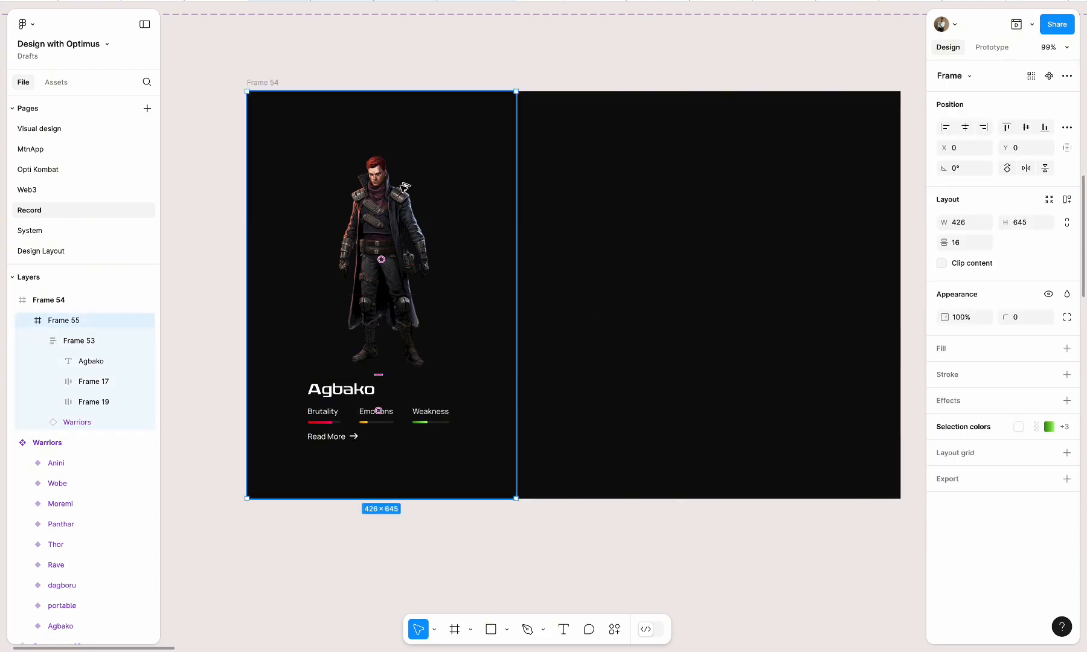
Duplicate the warrior card to the right inside Frame 54 and shift the original card slightly right
{"action": "left_click_drag", "start_coordinate": [404, 189], "coordinate": [721, 199]}
{"action": "left_click_drag", "start_coordinate": [432, 209], "coordinate": [447, 209]}
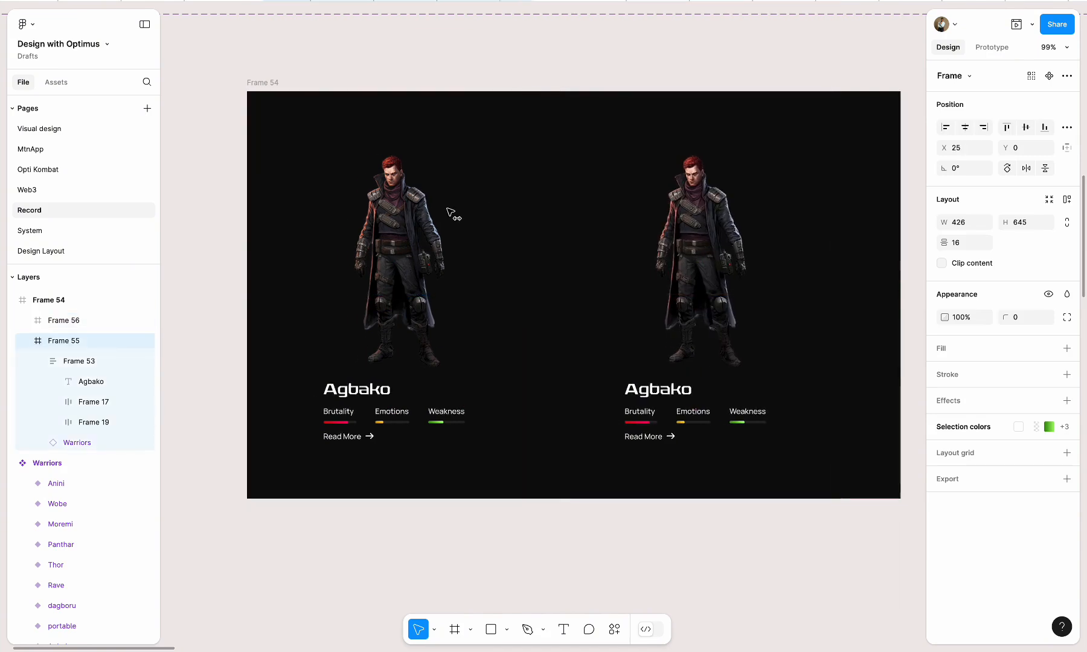
{"action": "left_click", "coordinate": [700, 302]}
Scale the warrior in the duplicated card proportionally to a height of 420
{"action": "scroll", "coordinate": [711, 452], "scroll_direction": "right", "scroll_amount": 4}
{"action": "scroll", "coordinate": [710, 453], "scroll_direction": "up", "scroll_amount": 3}
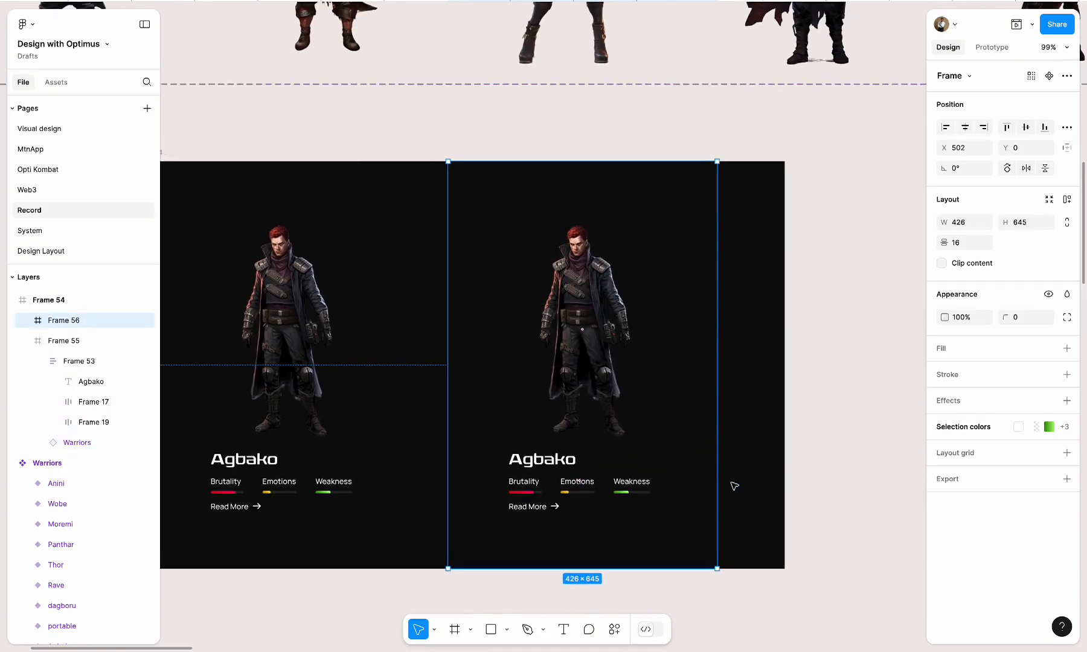
{"action": "left_click", "coordinate": [598, 375]}
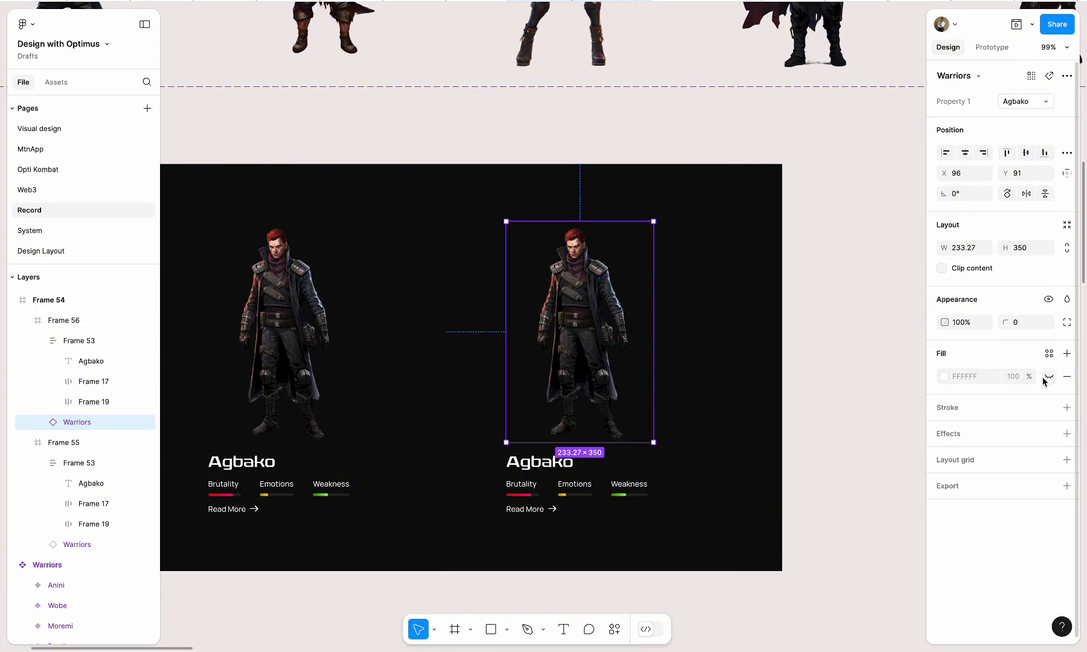
{"action": "key", "text": "k"}
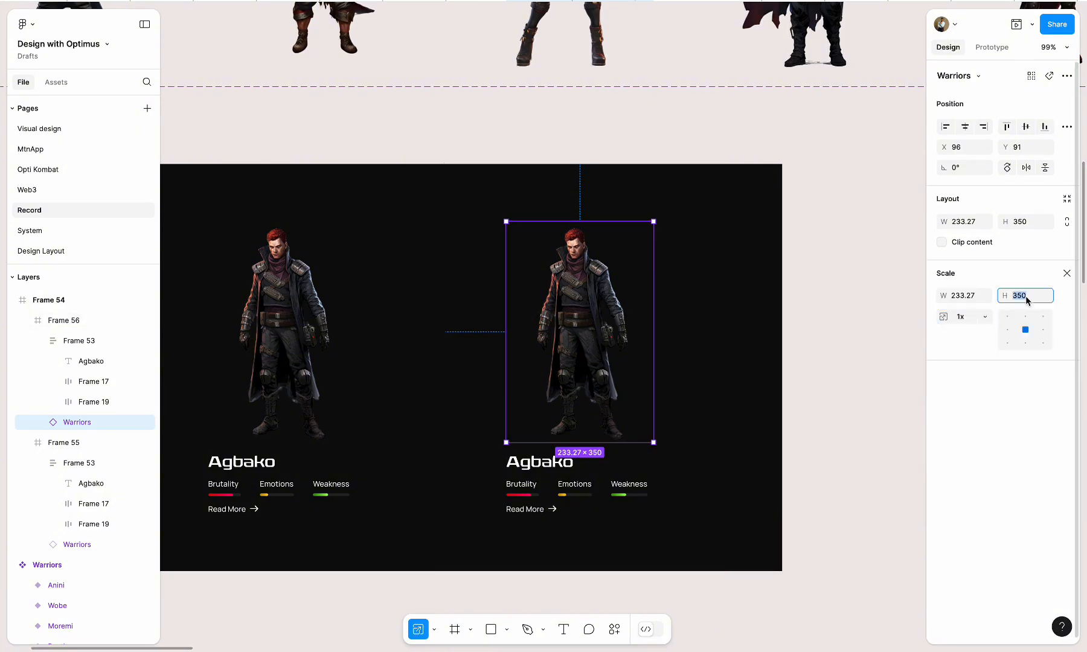
{"action": "key", "text": "Return"}
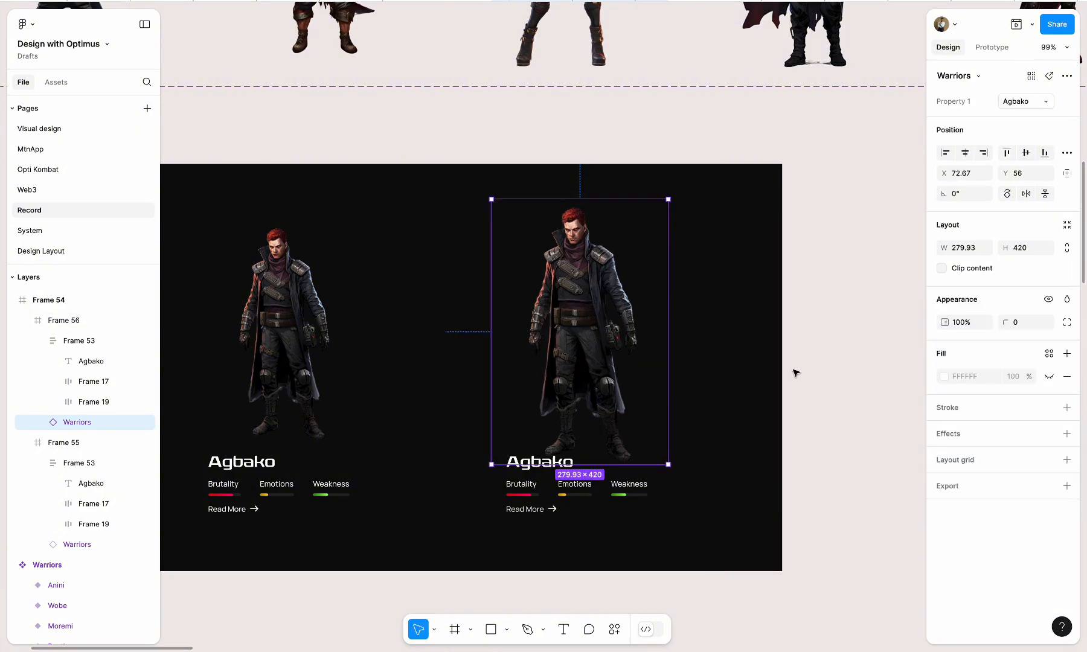
Move the enlarged warrior up until it sits 16 above the duplicated card's stats block
{"action": "left_click_drag", "start_coordinate": [603, 392], "coordinate": [614, 375]}
{"action": "key", "text": "alt"}
{"action": "key", "text": "Up"}
{"action": "key", "text": "Up"}
{"action": "key", "text": "Up"}
{"action": "key", "text": "Up"}
{"action": "key", "text": "Up"}
{"action": "key", "text": "Up"}
{"action": "key", "text": "alt"}
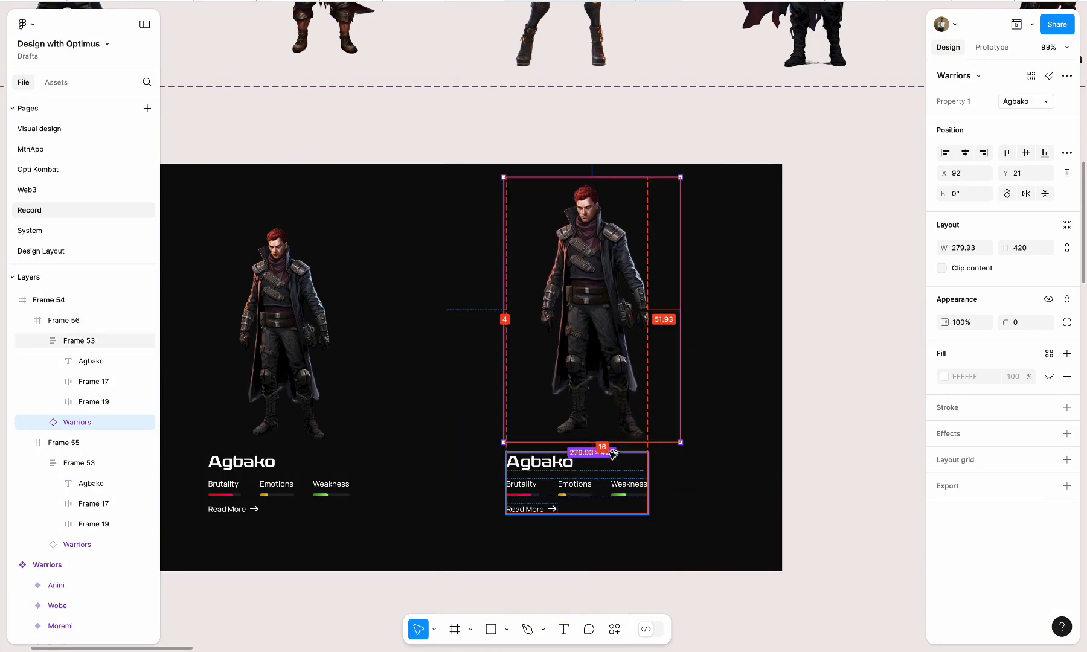
{"action": "left_click", "coordinate": [810, 429]}
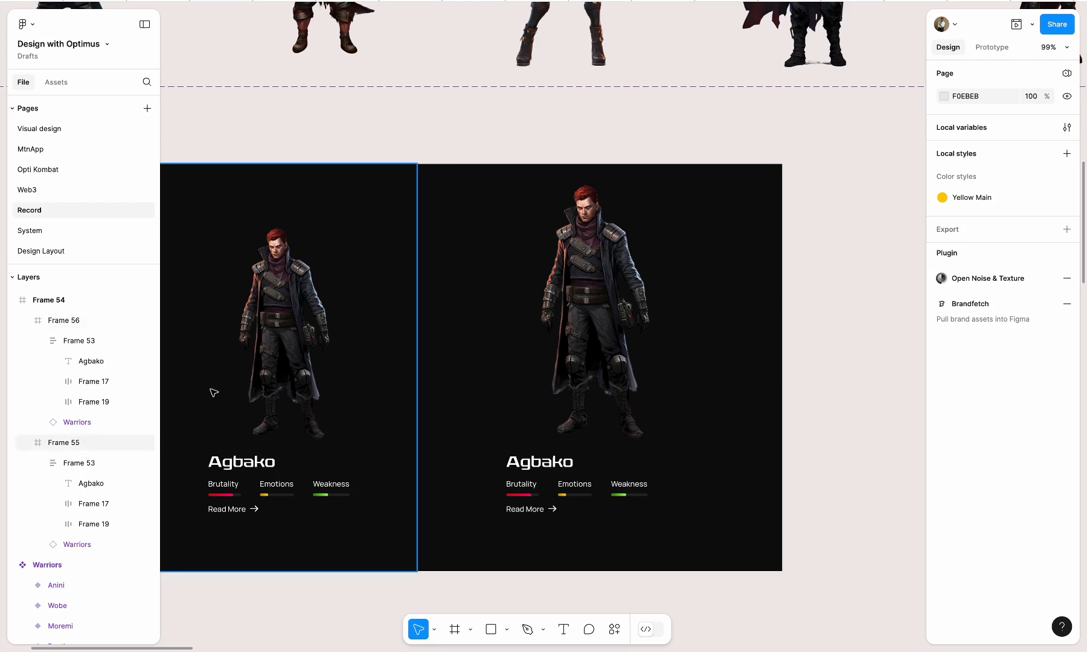
Reposition the two warrior cards inside Frame 54, leaving a gap of 46 between them
{"action": "left_click", "coordinate": [582, 366]}
{"action": "left_click", "coordinate": [364, 352], "text": "shift"}
{"action": "scroll", "coordinate": [539, 343], "scroll_direction": "down", "scroll_amount": 5}
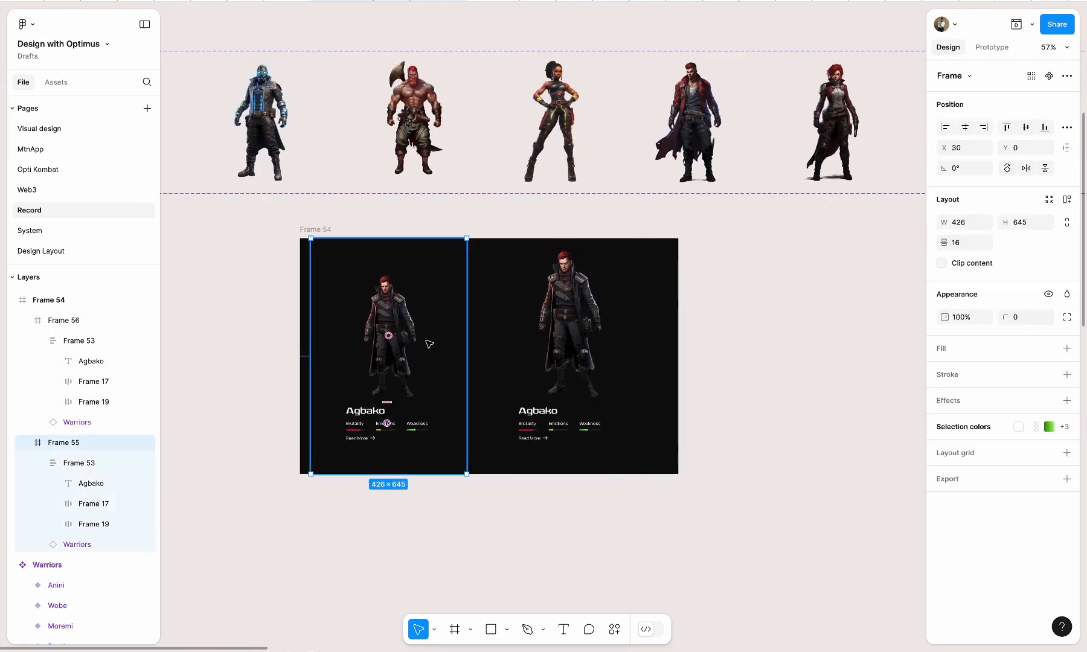
{"action": "scroll", "coordinate": [581, 320], "scroll_direction": "down", "scroll_amount": 3}
{"action": "left_click_drag", "start_coordinate": [565, 221], "coordinate": [578, 222]}
{"action": "left_click", "coordinate": [714, 281]}
Turn the two warrior cards into a component set
{"action": "left_click", "coordinate": [539, 249]}
{"action": "left_click", "coordinate": [438, 236], "text": "shift"}
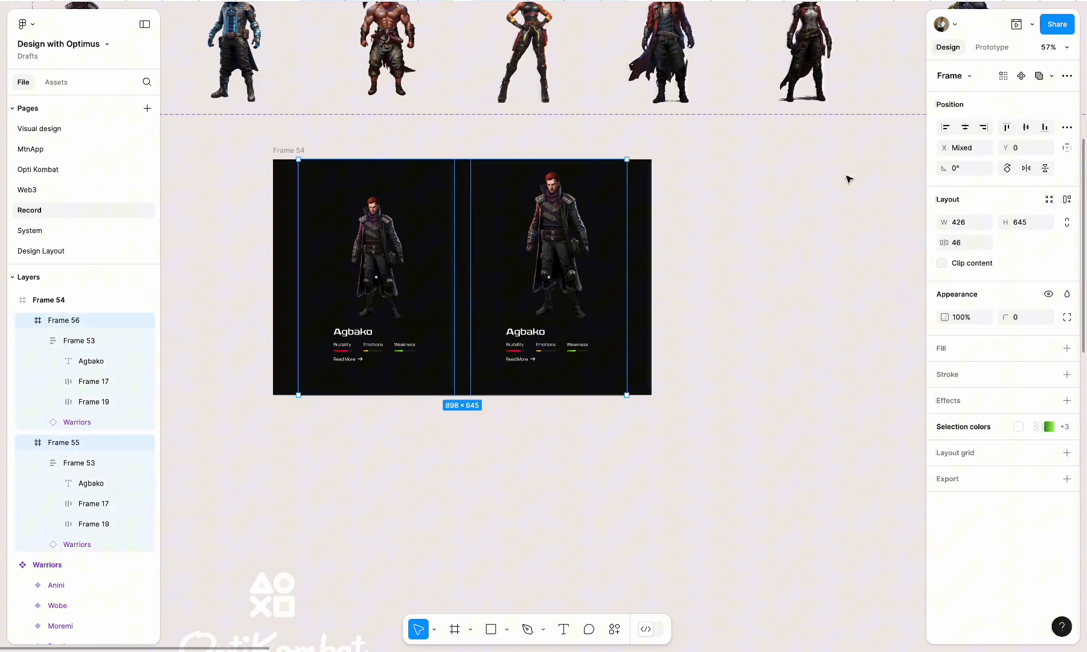
{"action": "left_click", "coordinate": [1067, 77]}
{"action": "left_click", "coordinate": [990, 157]}
{"action": "left_click", "coordinate": [798, 223]}
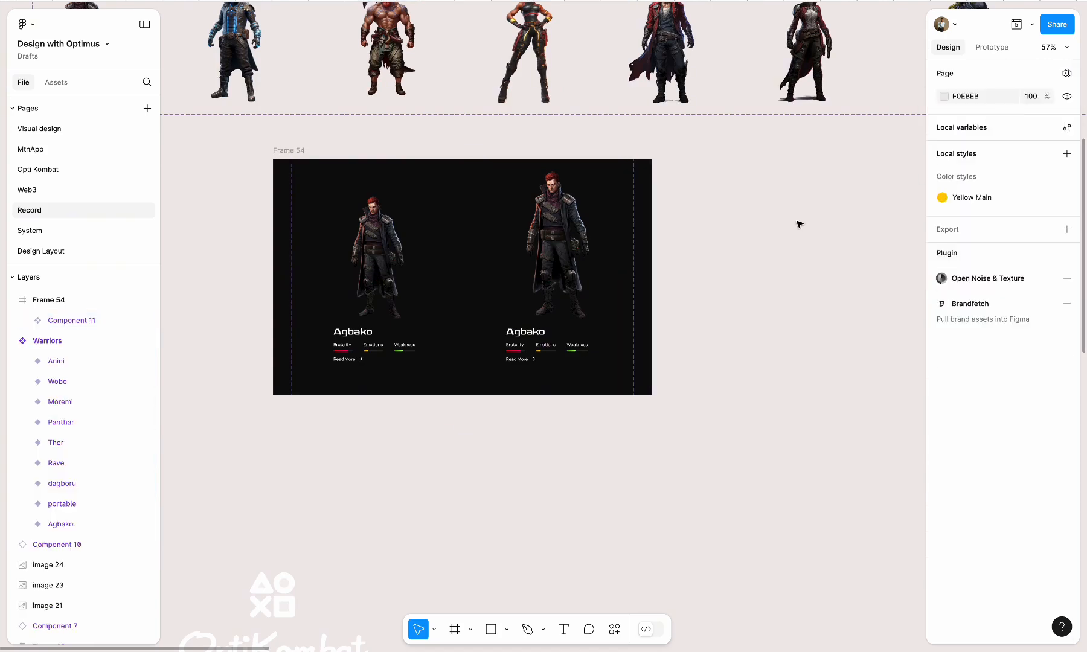
Move the new component set out of Frame 54 onto the empty canvas, keeping the black frame
{"action": "left_click_drag", "start_coordinate": [643, 308], "coordinate": [800, 437]}
{"action": "left_click", "coordinate": [461, 211]}
{"action": "key", "text": "Delete"}
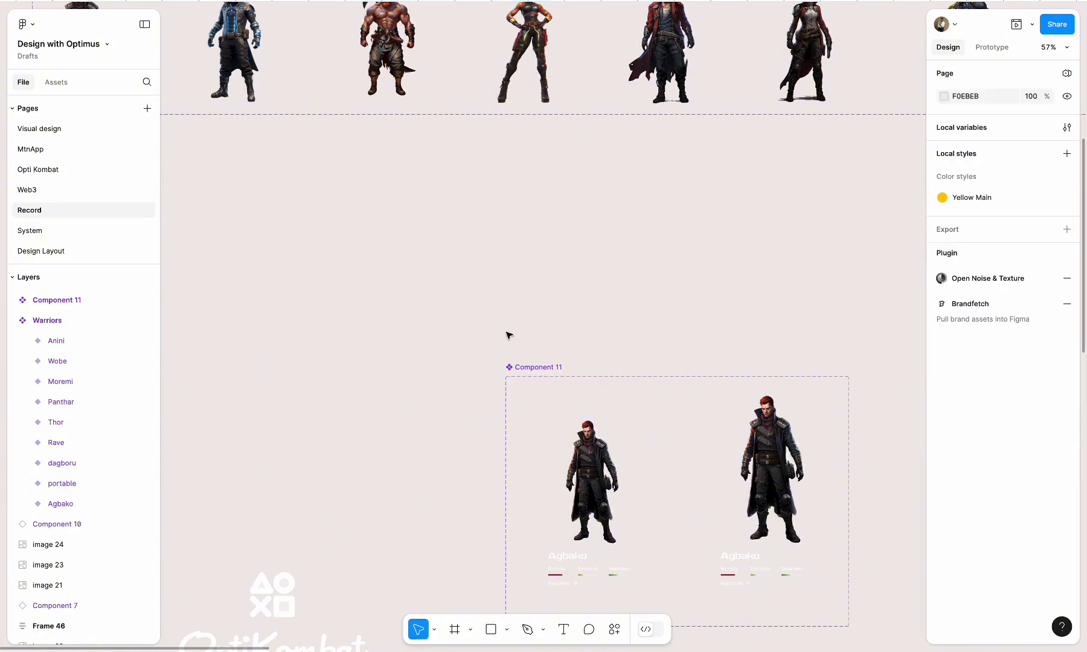
{"action": "key", "text": "ctrl+z"}
Place the component set to the right of Frame 54 and rename it "warrior Interaction"
{"action": "left_click_drag", "start_coordinate": [391, 293], "coordinate": [160, 293]}
{"action": "left_click_drag", "start_coordinate": [547, 366], "coordinate": [500, 181]}
{"action": "double_click", "coordinate": [499, 181]}
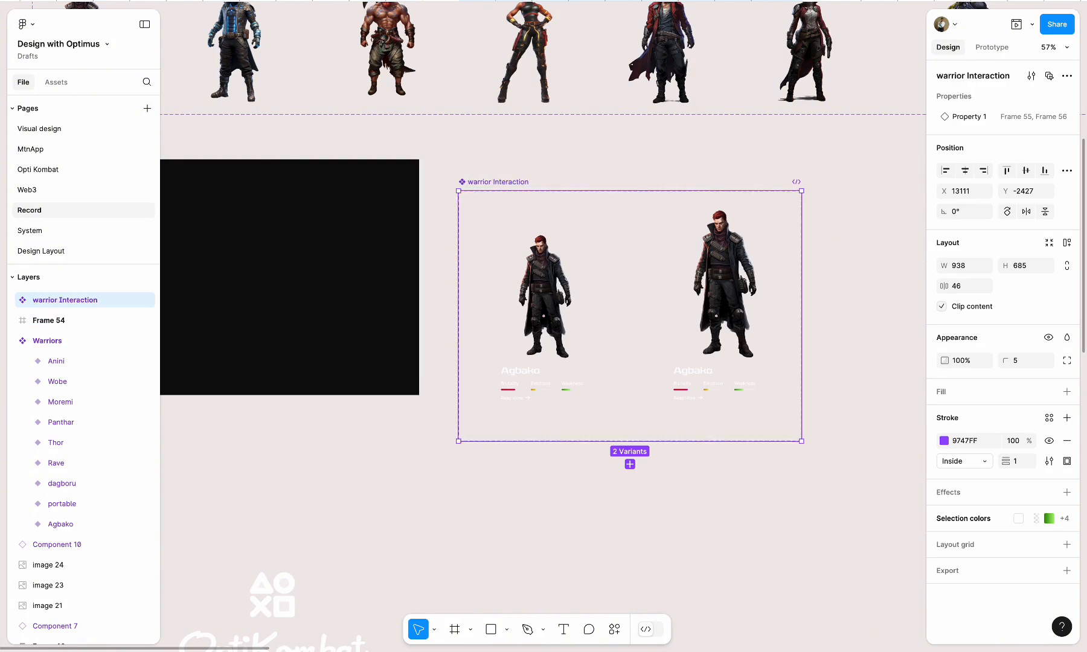
Add a Mouse enter interaction that changes the Frame 55 variant to Frame 56 with Smart animate, Gentle, 800ms
{"action": "scroll", "coordinate": [679, 277], "scroll_direction": "up", "scroll_amount": 5}
{"action": "left_click", "coordinate": [414, 230]}
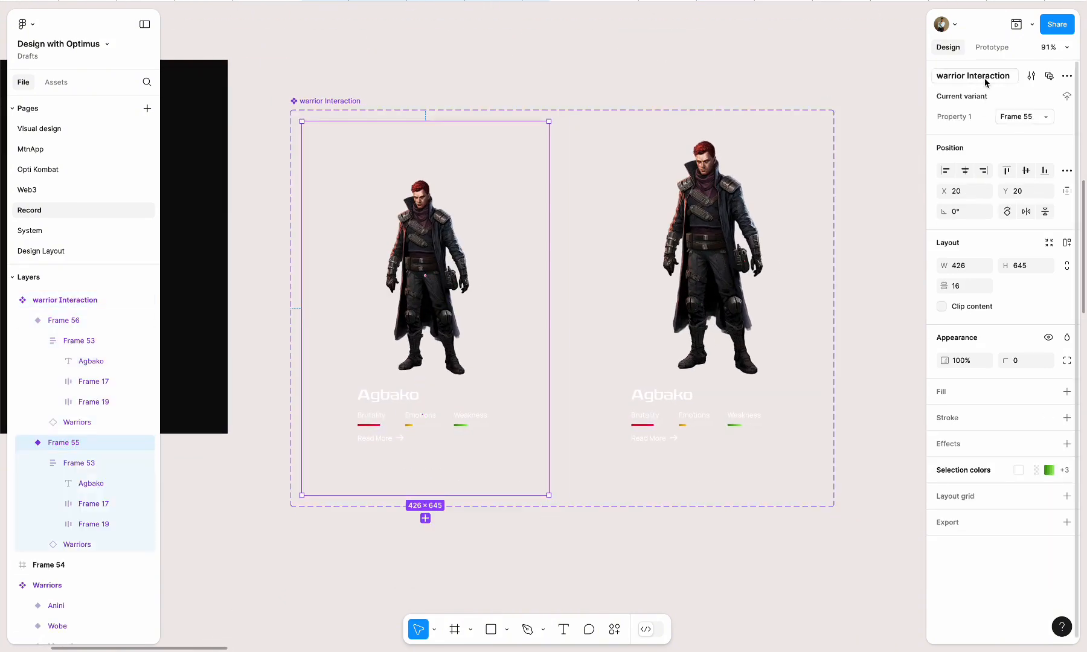
{"action": "key", "text": "shift+e"}
{"action": "left_click_drag", "start_coordinate": [549, 308], "coordinate": [621, 296]}
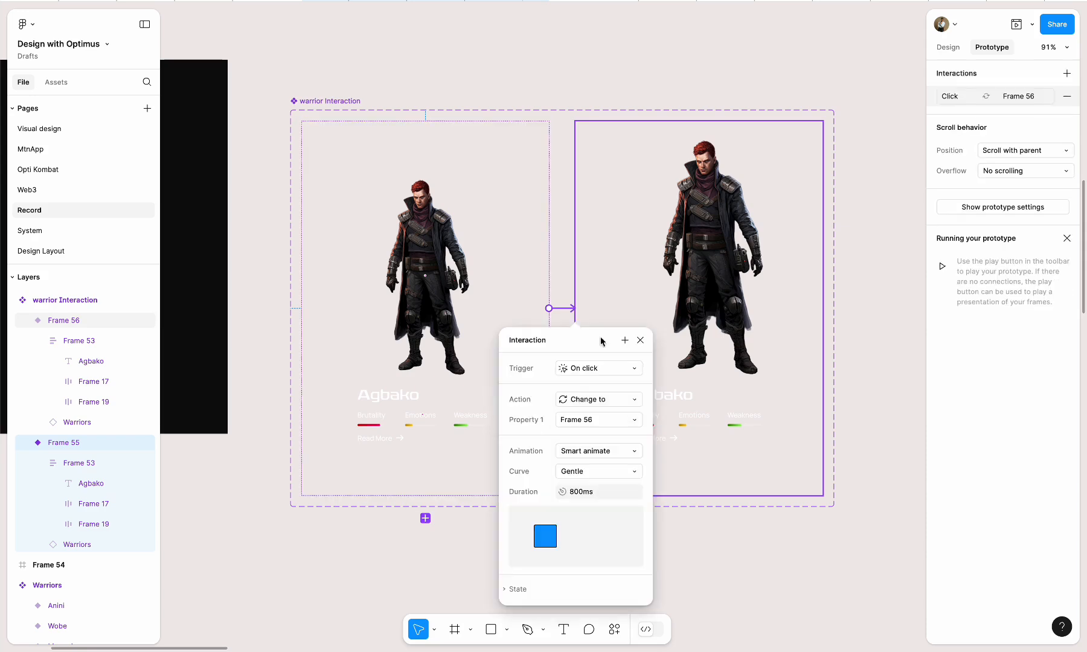
{"action": "left_click", "coordinate": [580, 368]}
{"action": "left_click", "coordinate": [601, 426]}
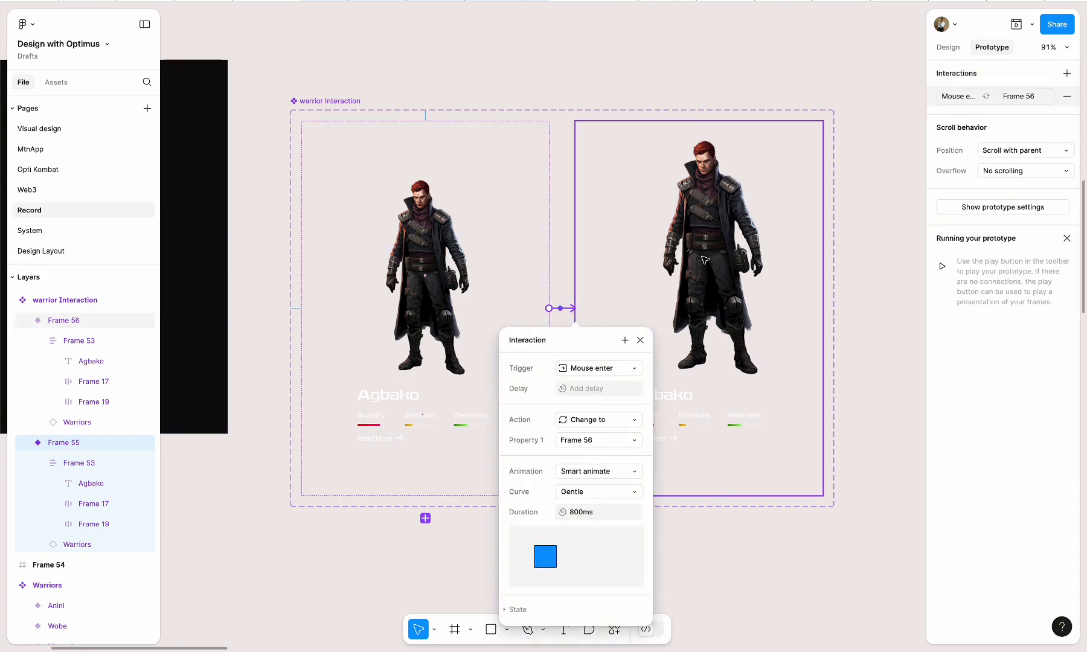
Add a Mouse leave interaction that changes the Frame 56 variant back to Frame 55
{"action": "left_click", "coordinate": [676, 459]}
{"action": "left_click_drag", "start_coordinate": [582, 317], "coordinate": [529, 359]}
{"action": "left_click", "coordinate": [579, 368]}
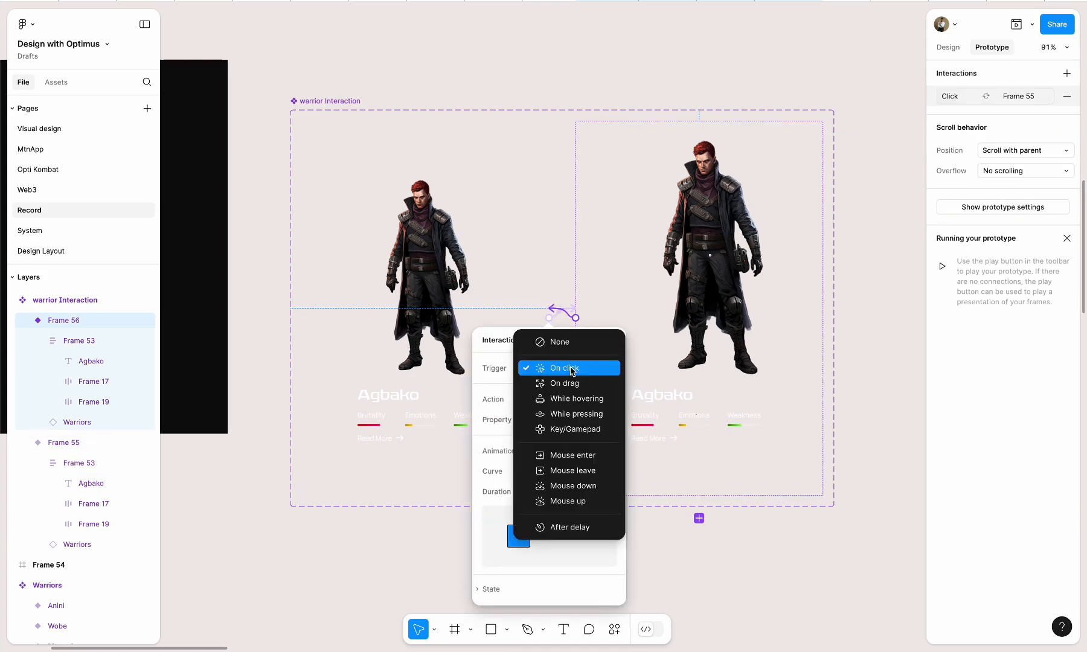
{"action": "left_click", "coordinate": [580, 470]}
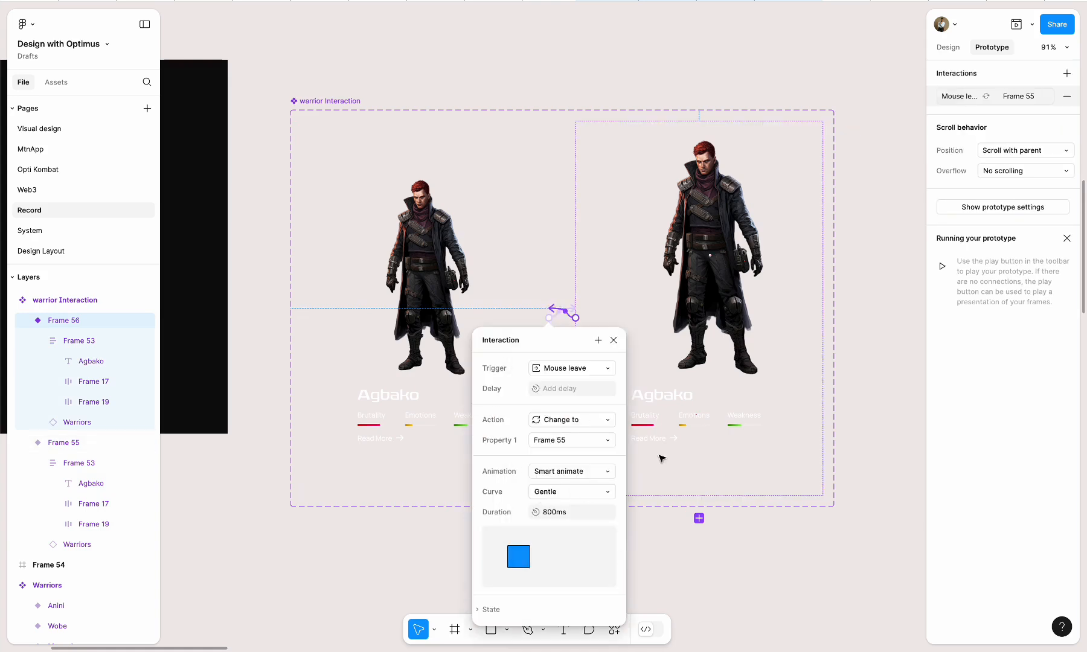
{"action": "left_click", "coordinate": [714, 427]}
Place an instance of the smaller warrior variant (Frame 55) inside the black Frame 54 at about X 263, Y 0
{"action": "scroll", "coordinate": [716, 429], "scroll_direction": "down", "scroll_amount": 5}
{"action": "left_click", "coordinate": [948, 48]}
{"action": "scroll", "coordinate": [826, 232], "scroll_direction": "left", "scroll_amount": 3}
{"action": "left_click", "coordinate": [688, 305]}
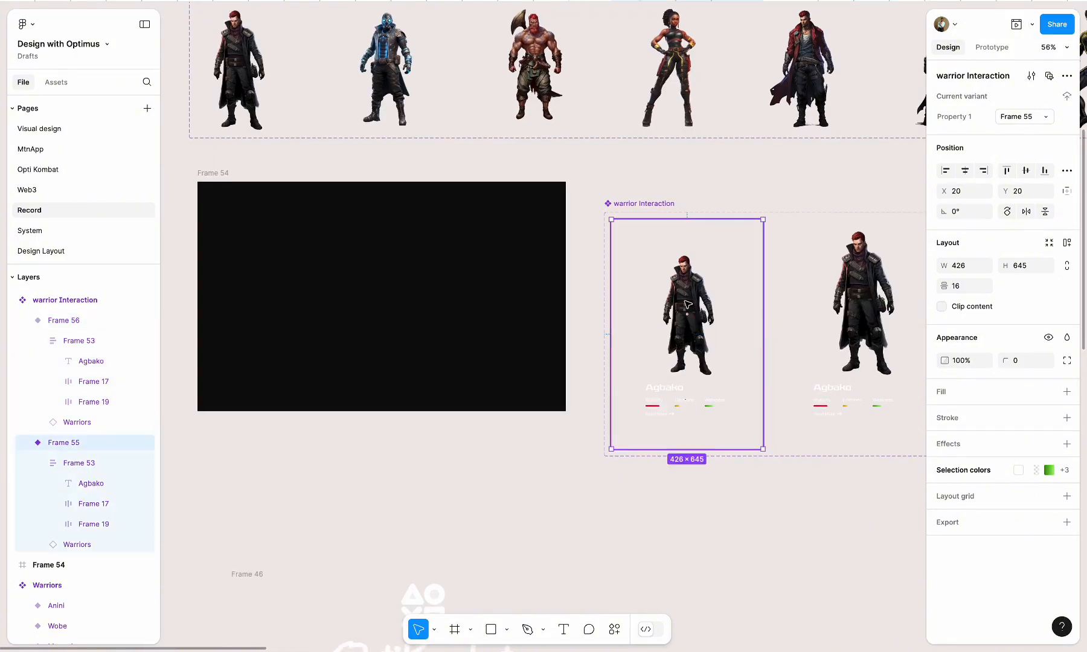
{"action": "left_click_drag", "start_coordinate": [670, 279], "coordinate": [350, 242]}
Open a prototype preview of Frame 54 to check the warrior's hover interaction
{"action": "scroll", "coordinate": [365, 266], "scroll_direction": "left", "scroll_amount": 2}
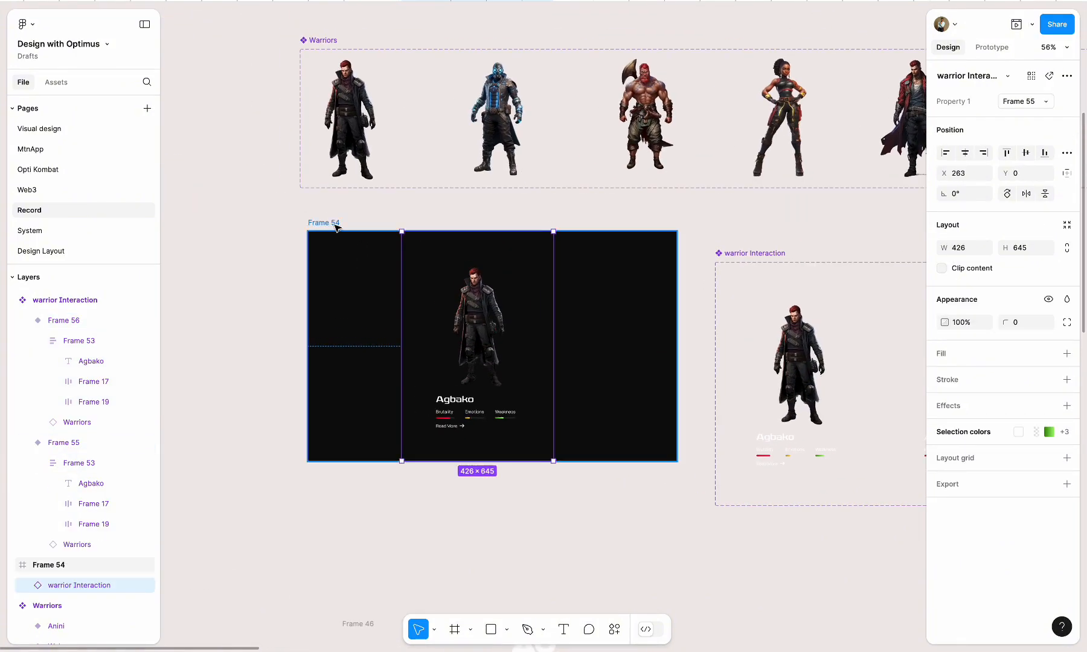
{"action": "left_click", "coordinate": [335, 225]}
{"action": "left_click", "coordinate": [1017, 26]}
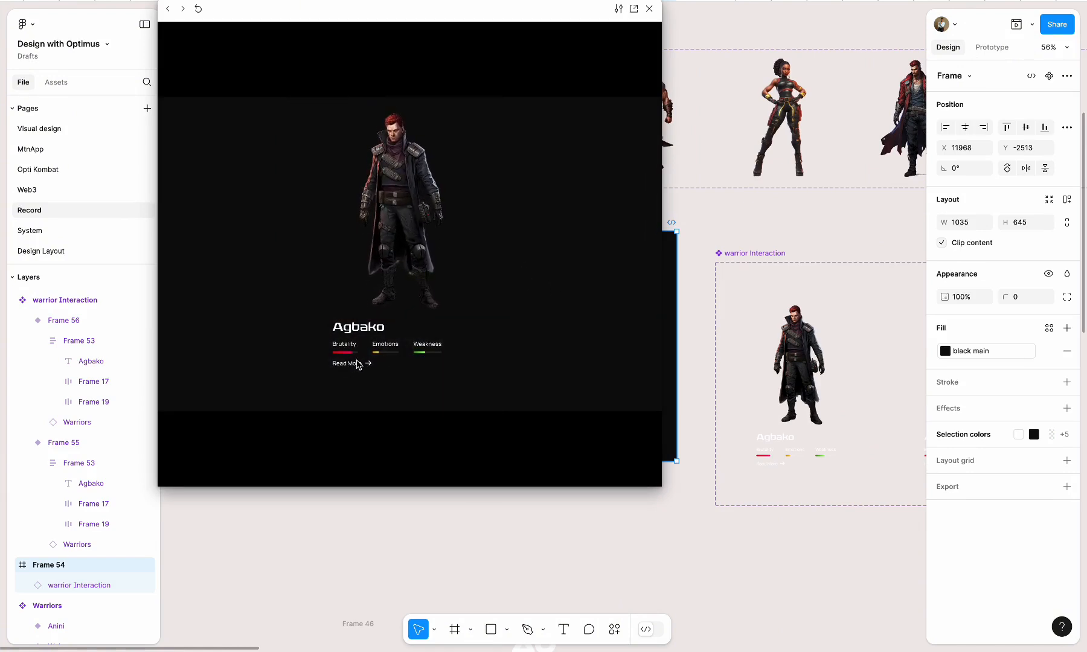
Set the opacity of the Read More row in the Frame 55 warrior variant to 0%
{"action": "left_click", "coordinate": [730, 390]}
{"action": "scroll", "coordinate": [730, 392], "scroll_direction": "right", "scroll_amount": 2}
{"action": "scroll", "coordinate": [731, 392], "scroll_direction": "down", "scroll_amount": 1}
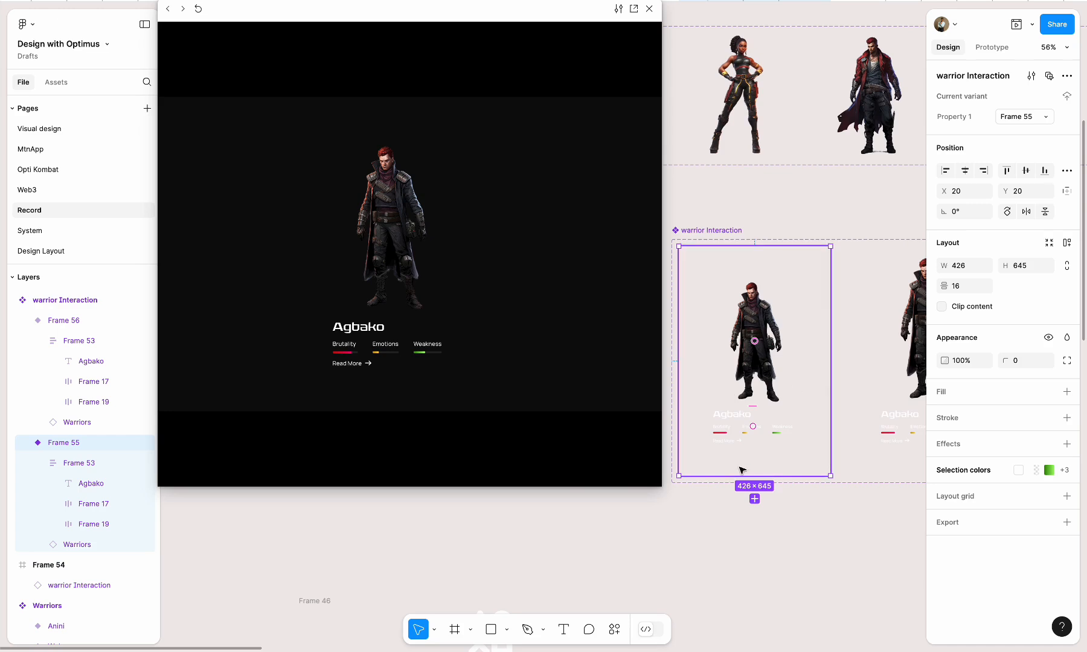
{"action": "scroll", "coordinate": [741, 470], "scroll_direction": "up", "scroll_amount": 5}
{"action": "left_click", "coordinate": [832, 436]}
{"action": "left_click", "coordinate": [815, 436]}
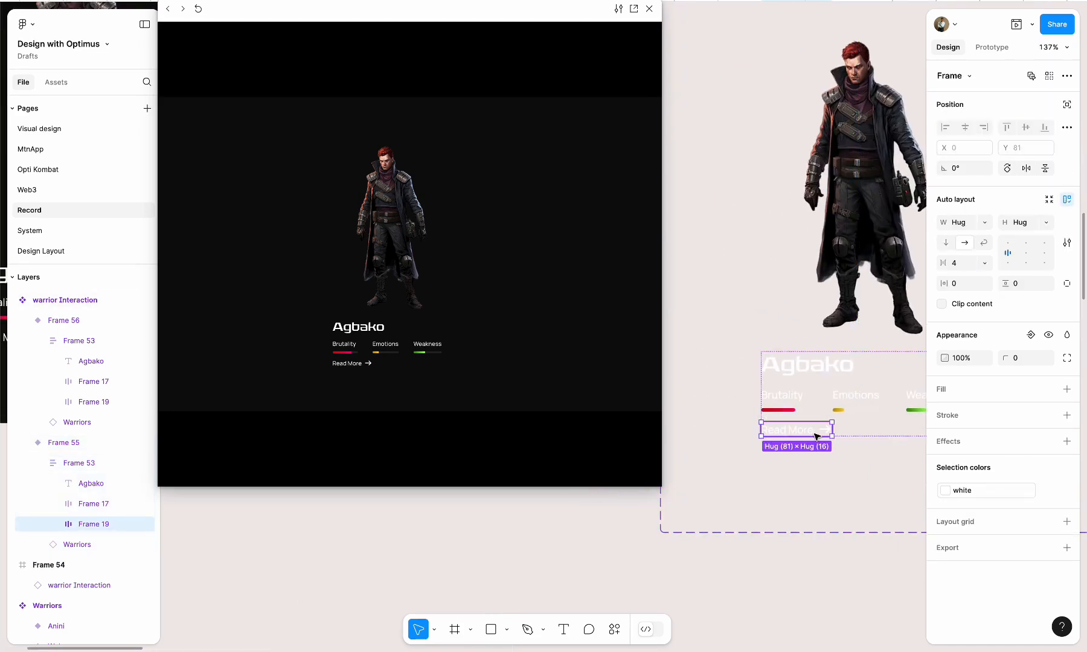
{"action": "type", "text": "0"}
{"action": "key", "text": "Return"}
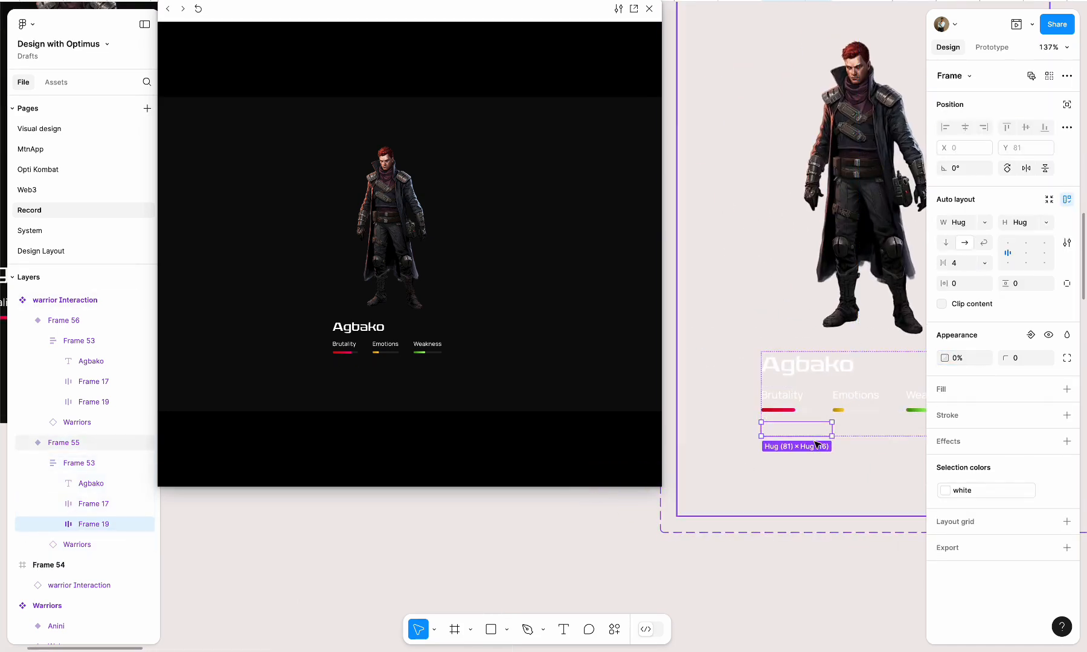
Close the prototype preview and delete the black Frame 54
{"action": "mouse_move", "coordinate": [370, 337]}
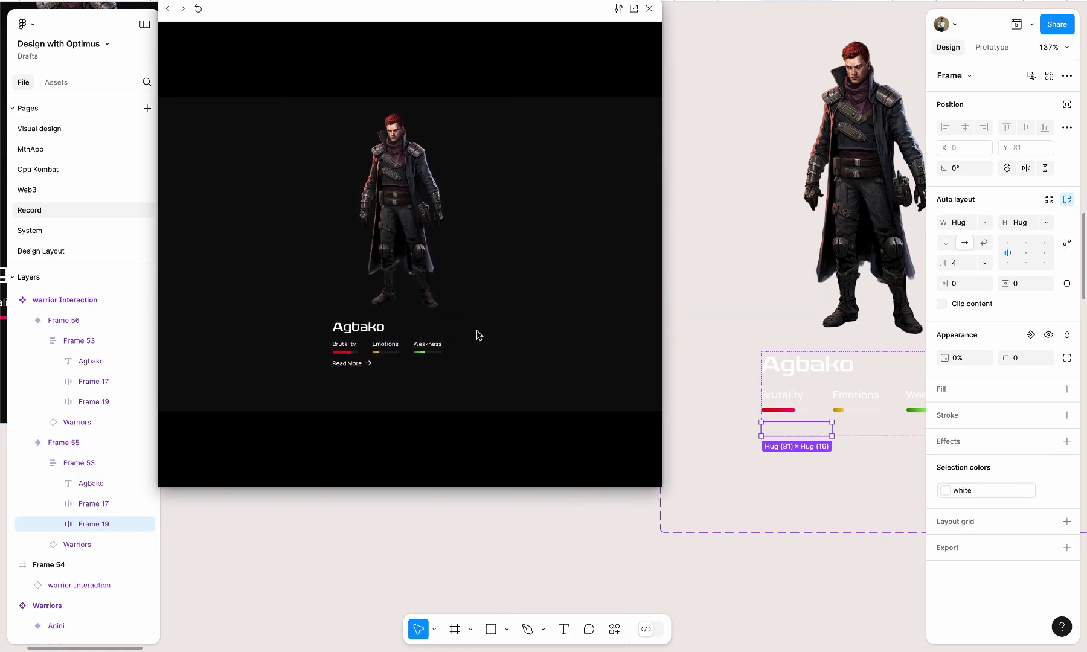
{"action": "left_click", "coordinate": [649, 9]}
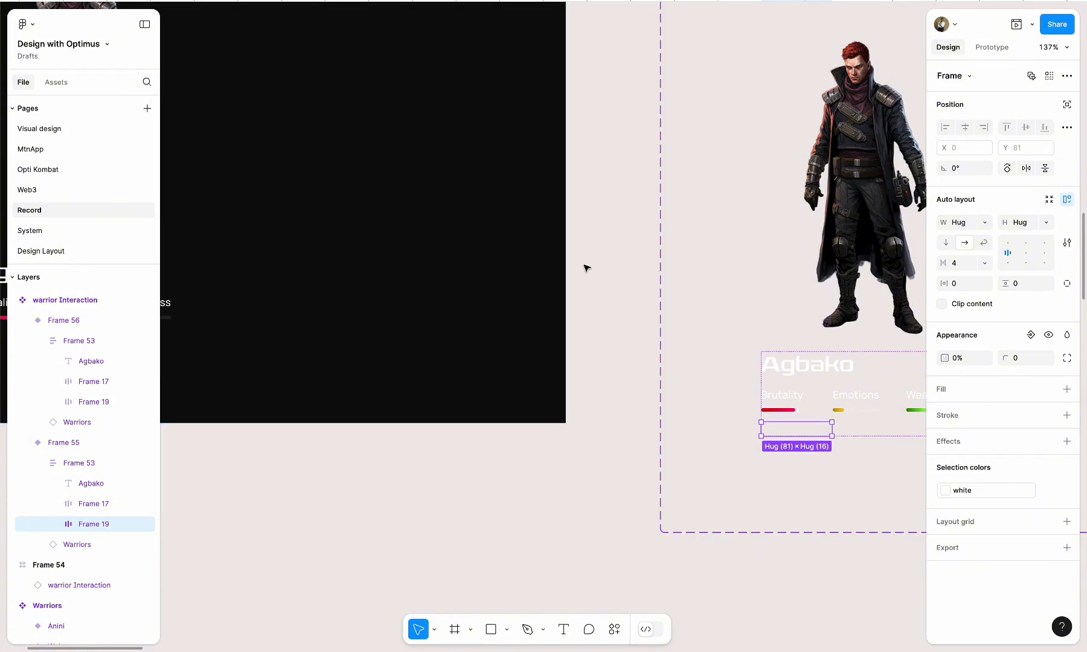
{"action": "scroll", "coordinate": [608, 291], "scroll_direction": "down", "scroll_amount": 5}
{"action": "scroll", "coordinate": [608, 291], "scroll_direction": "down", "scroll_amount": 3}
{"action": "left_click", "coordinate": [183, 209]}
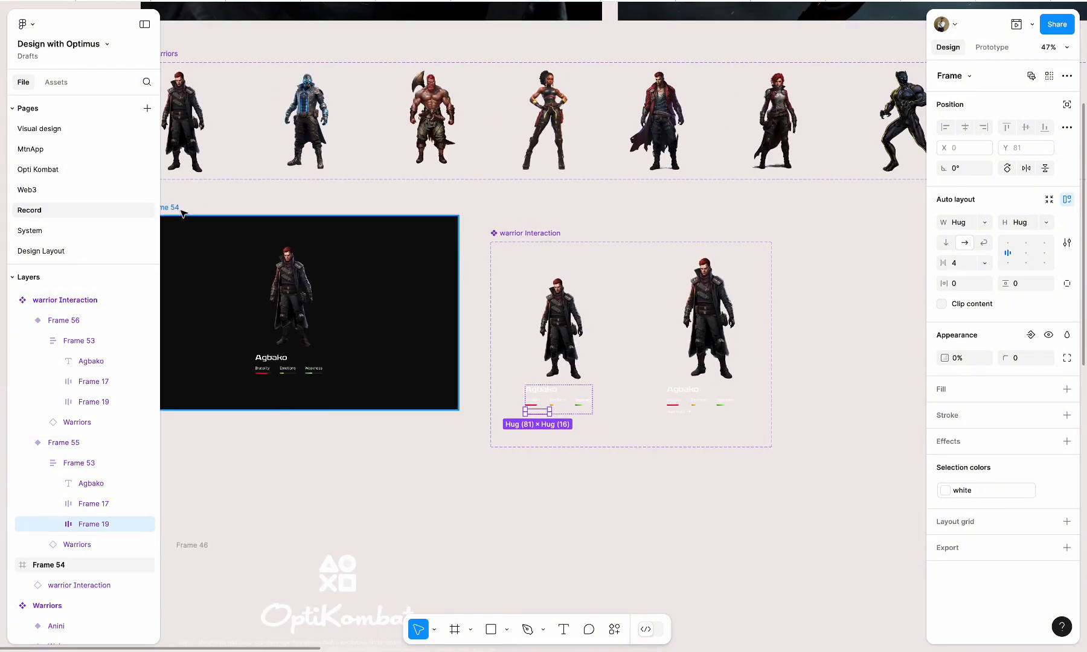
{"action": "key", "text": "Delete"}
Move the warrior Interaction component set directly below the Warriors set, with their left edges aligned
{"action": "scroll", "coordinate": [473, 291], "scroll_direction": "up", "scroll_amount": 1}
{"action": "scroll", "coordinate": [472, 291], "scroll_direction": "right", "scroll_amount": 1}
{"action": "left_click_drag", "start_coordinate": [476, 299], "coordinate": [289, 278]}
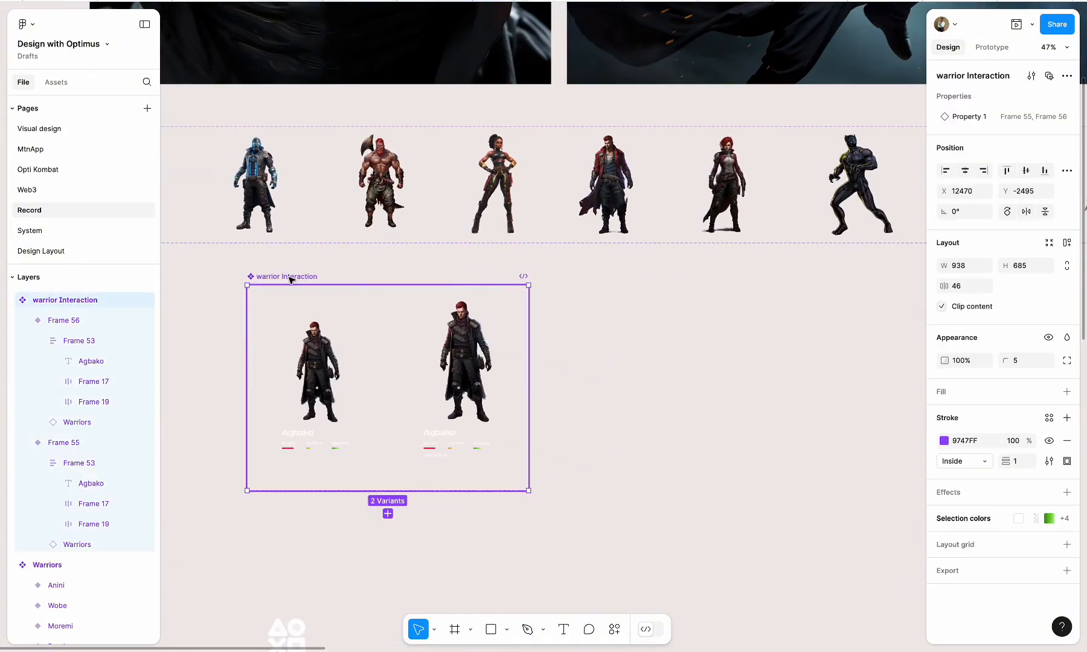
{"action": "scroll", "coordinate": [370, 326], "scroll_direction": "down", "scroll_amount": 4}
{"action": "left_click_drag", "start_coordinate": [348, 295], "coordinate": [257, 295]}
{"action": "left_click", "coordinate": [546, 416]}
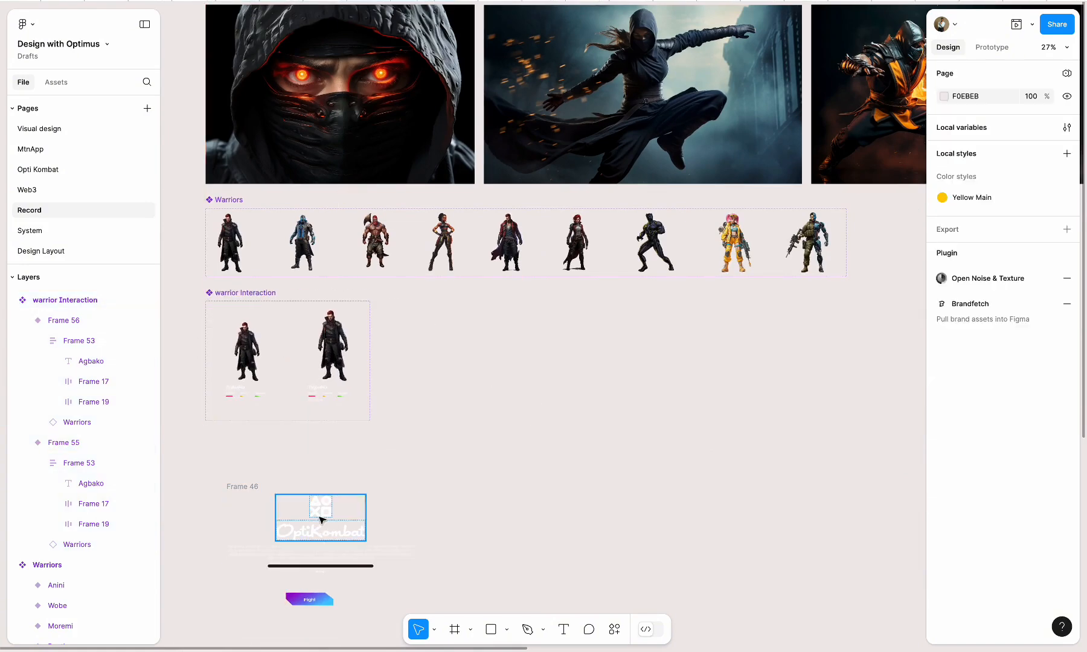
Create a 1440 × 1024 frame below the row of warriors and give it a corner radius of 40
{"action": "scroll", "coordinate": [493, 515], "scroll_direction": "down", "scroll_amount": 2}
{"action": "scroll", "coordinate": [494, 515], "scroll_direction": "right", "scroll_amount": 1}
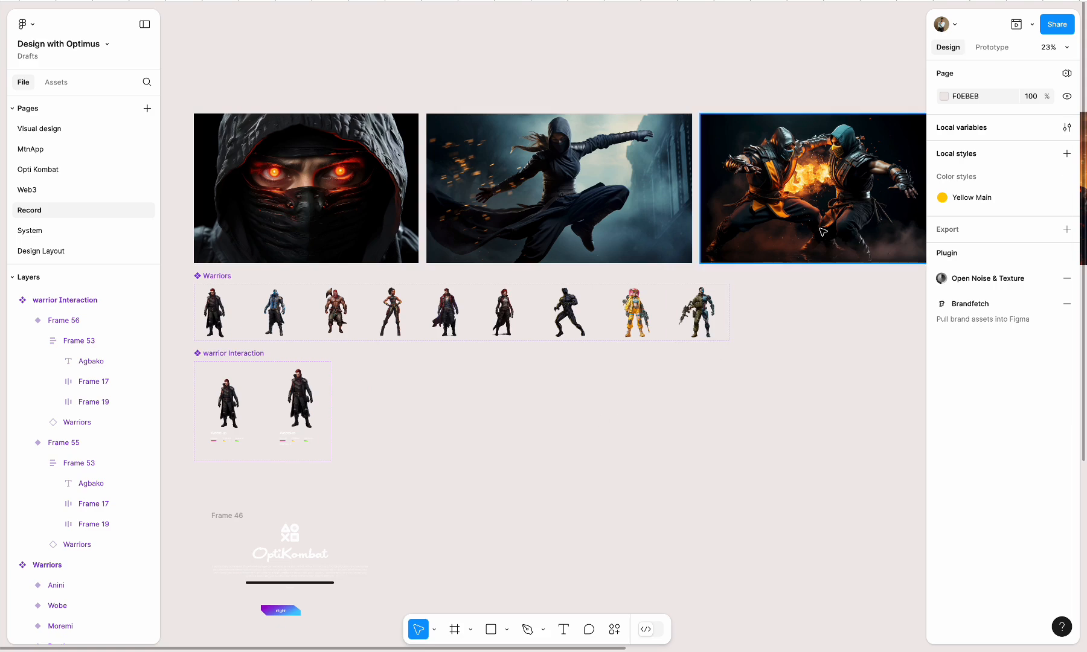
{"action": "left_click", "coordinate": [454, 629]}
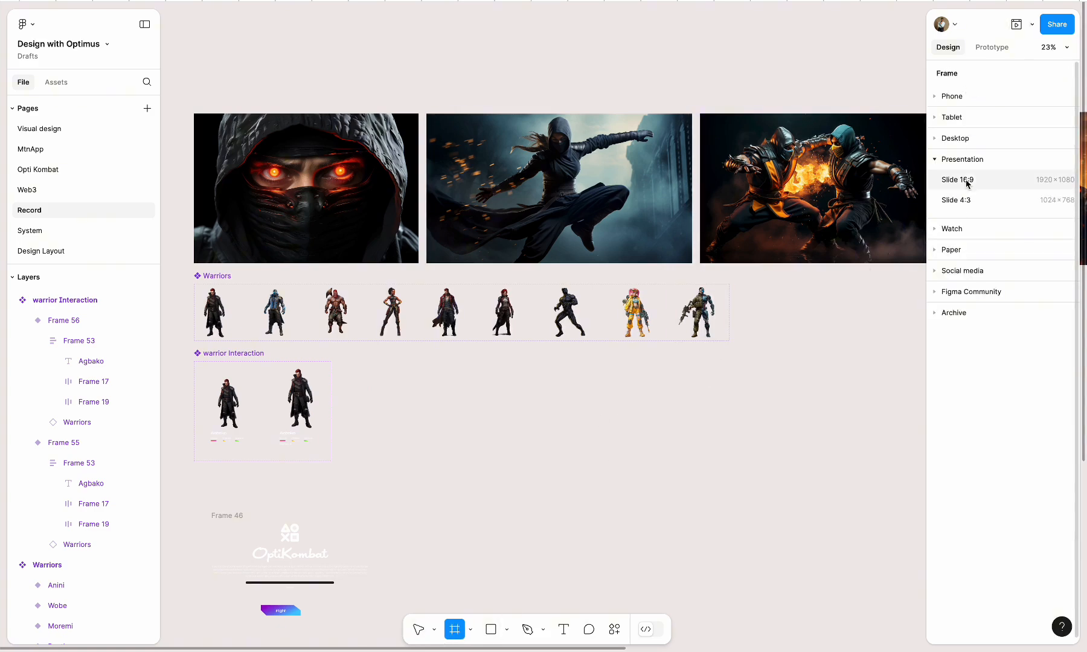
{"action": "left_click", "coordinate": [576, 431]}
{"action": "left_click", "coordinate": [954, 76]}
{"action": "left_click", "coordinate": [990, 412]}
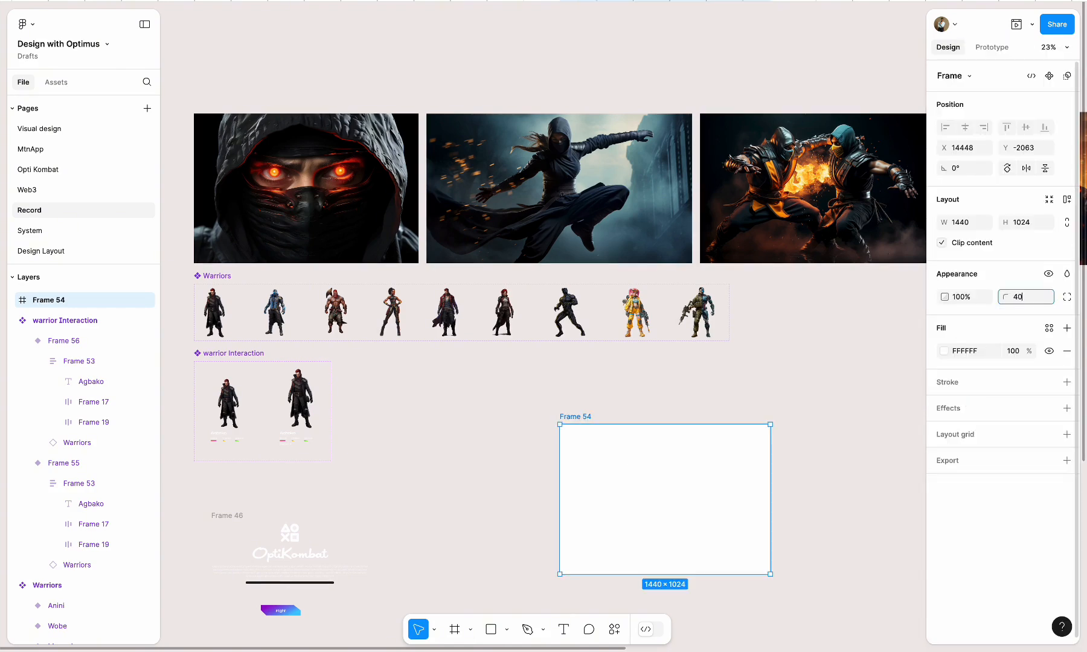
{"action": "left_click", "coordinate": [852, 456]}
Place the blurred white circular interior image (image 20) inside Frame 54, centred at X -65, Y -179
{"action": "scroll", "coordinate": [852, 456], "scroll_direction": "right", "scroll_amount": 2}
{"action": "scroll", "coordinate": [852, 456], "scroll_direction": "down", "scroll_amount": 5}
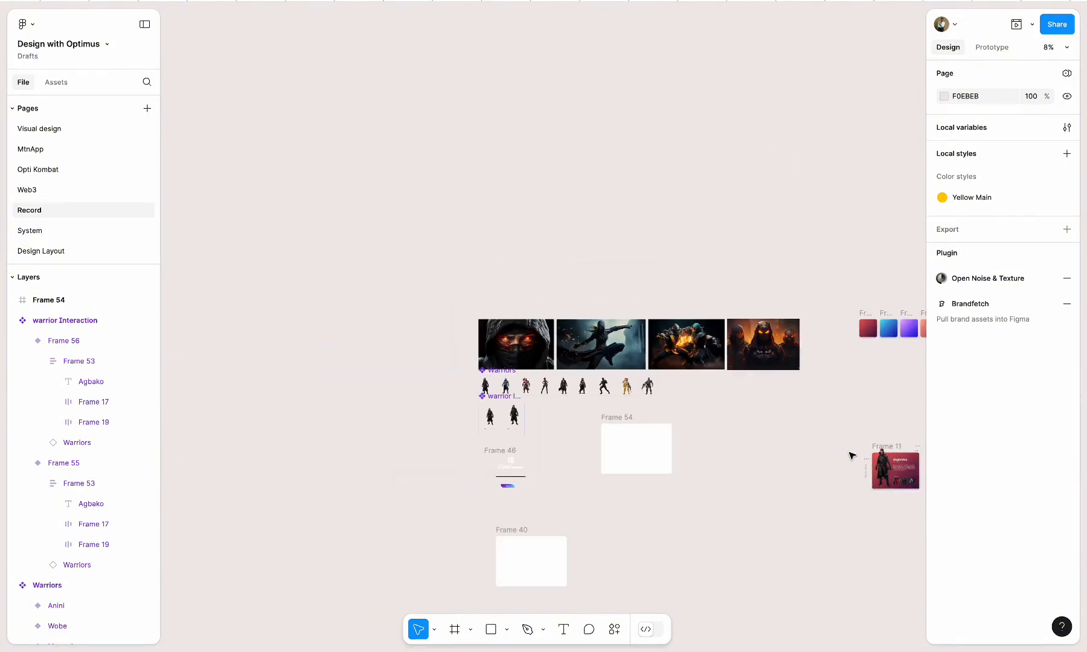
{"action": "scroll", "coordinate": [852, 457], "scroll_direction": "right", "scroll_amount": 2}
{"action": "scroll", "coordinate": [892, 393], "scroll_direction": "right", "scroll_amount": 2}
{"action": "left_click_drag", "start_coordinate": [780, 450], "coordinate": [427, 461]}
{"action": "key", "text": "shift+2"}
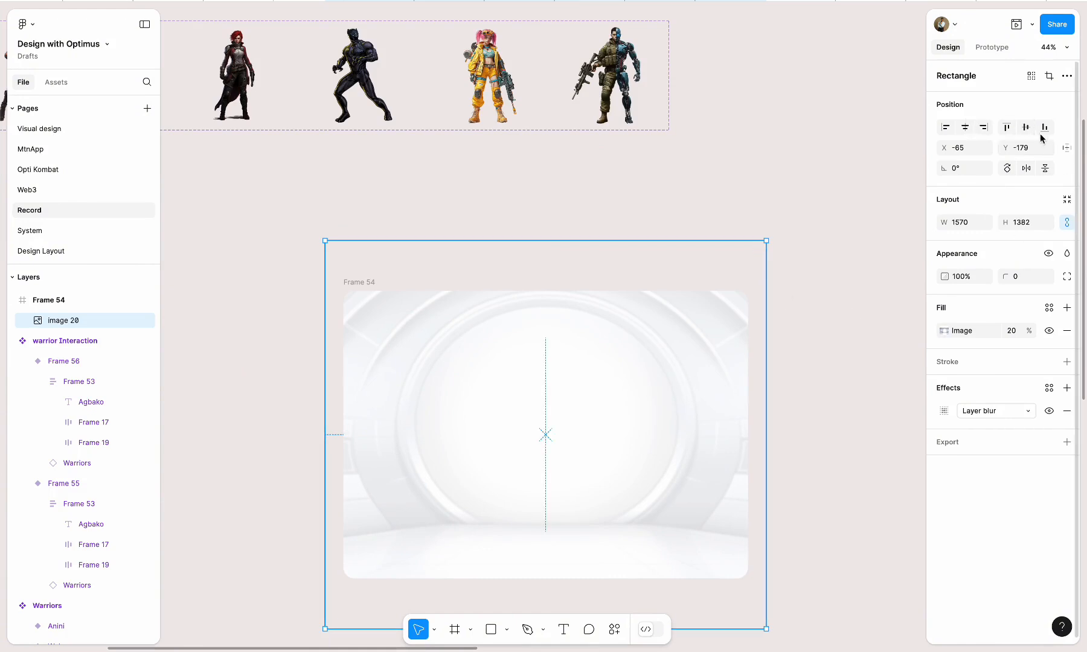
{"action": "left_click", "coordinate": [837, 307]}
Move the OptiKombat header (Frame 24), the game icon and the Prev/Next row (Frame 35) together beside Frame 54
{"action": "scroll", "coordinate": [838, 305], "scroll_direction": "down", "scroll_amount": 5}
{"action": "scroll", "coordinate": [837, 305], "scroll_direction": "right", "scroll_amount": 5}
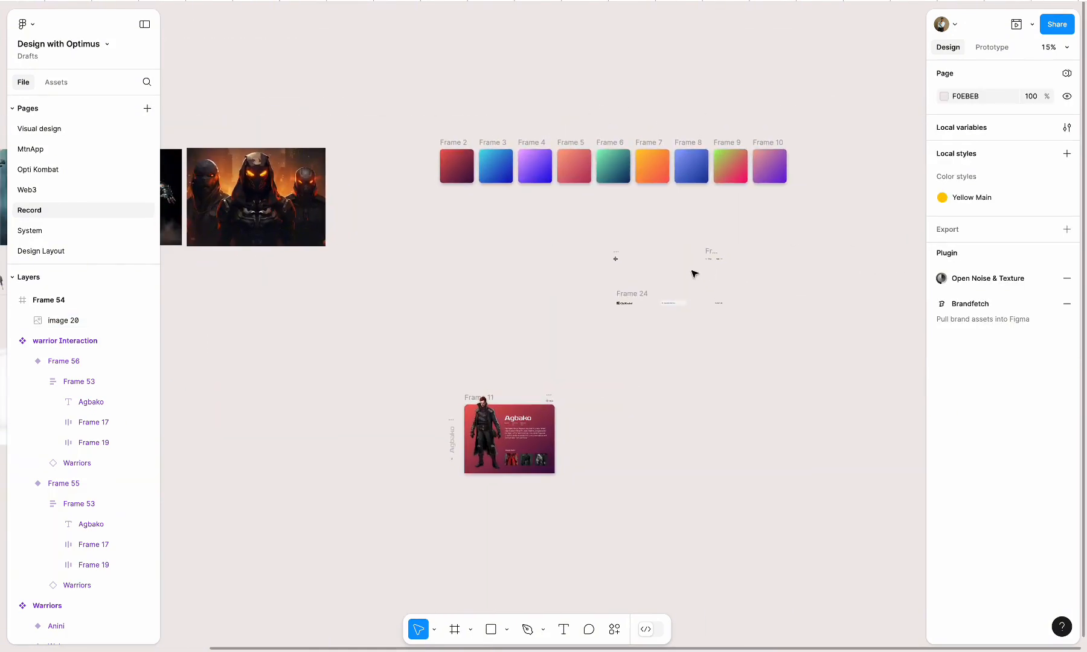
{"action": "left_click_drag", "start_coordinate": [596, 229], "coordinate": [725, 309]}
{"action": "scroll", "coordinate": [755, 319], "scroll_direction": "down", "scroll_amount": 4}
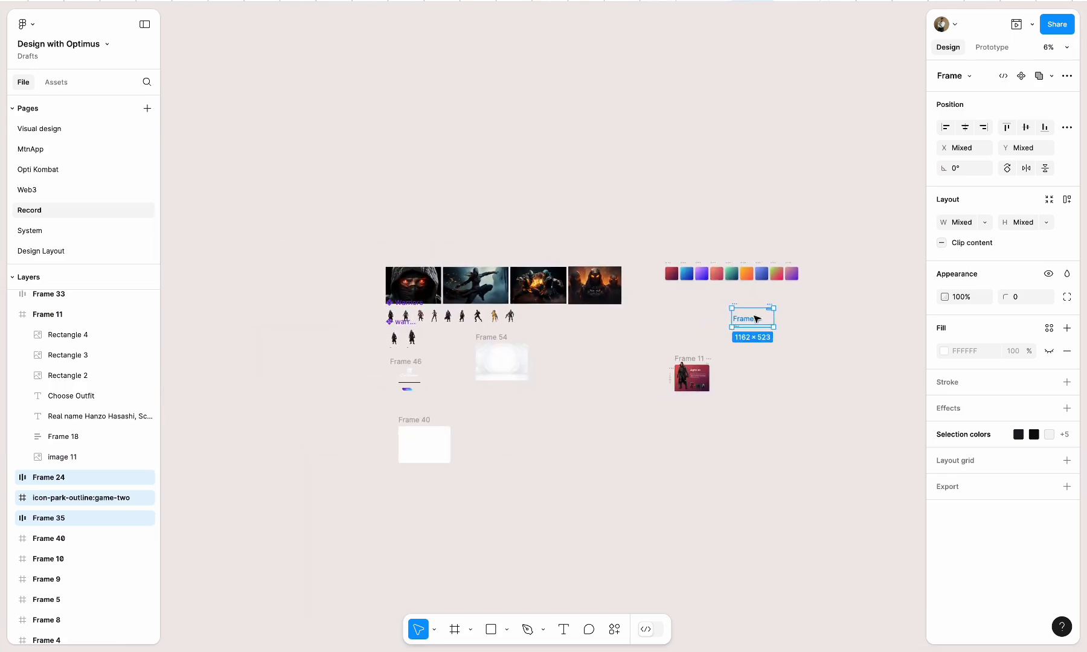
{"action": "left_click_drag", "start_coordinate": [561, 367], "coordinate": [546, 365]}
{"action": "scroll", "coordinate": [505, 364], "scroll_direction": "up", "scroll_amount": 8}
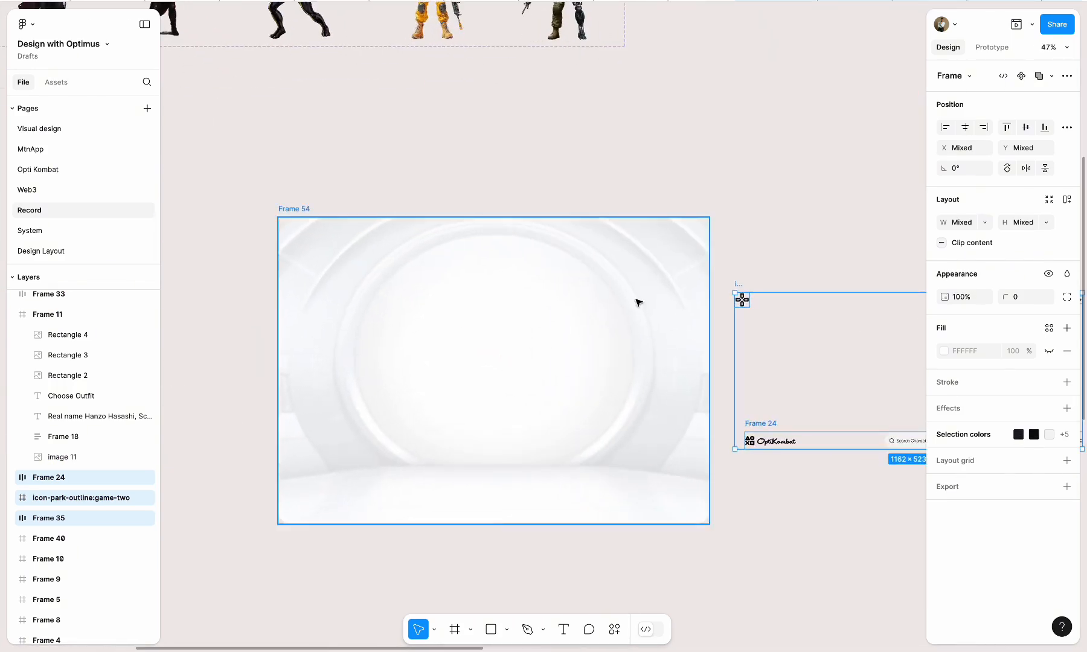
Place the OptiKombat header (Frame 24) inside Frame 54, centred near its upper edge at X 156, Y 106
{"action": "left_click", "coordinate": [715, 254]}
{"action": "left_click_drag", "start_coordinate": [757, 423], "coordinate": [342, 240]}
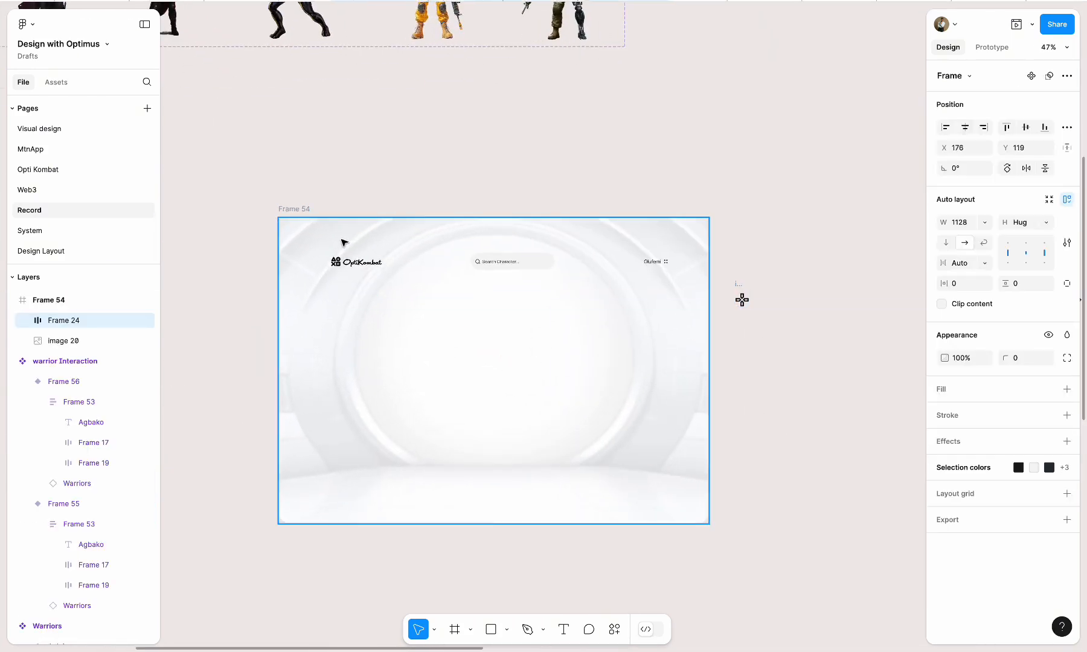
{"action": "left_click", "coordinate": [691, 191]}
{"action": "left_click", "coordinate": [301, 208]}
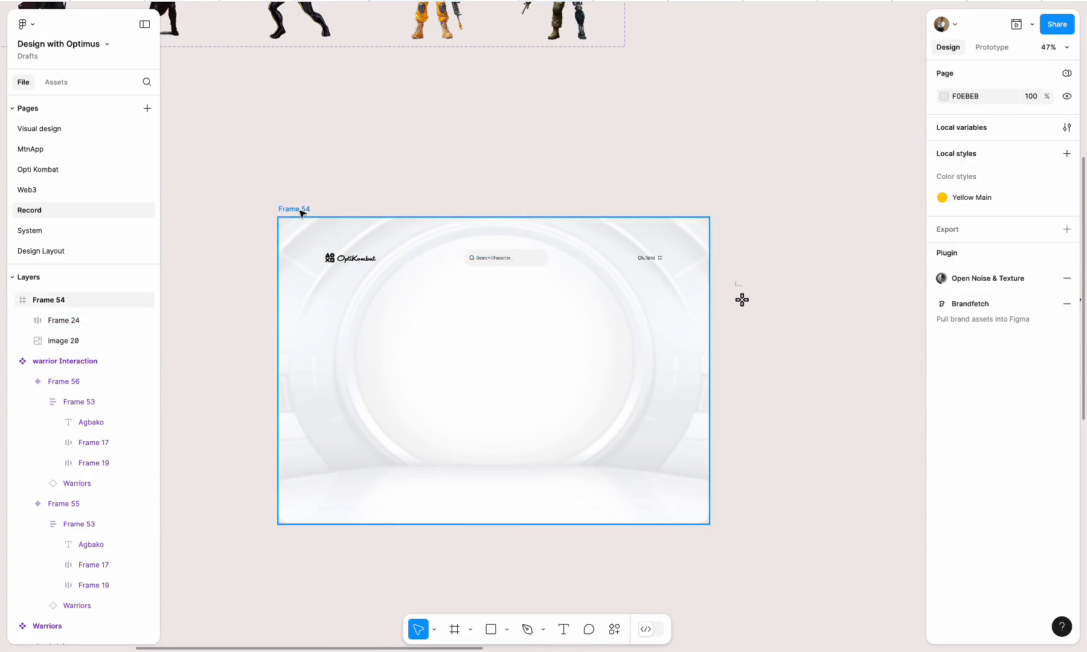
{"action": "scroll", "coordinate": [477, 375], "scroll_direction": "up", "scroll_amount": 5}
{"action": "left_click", "coordinate": [498, 195]}
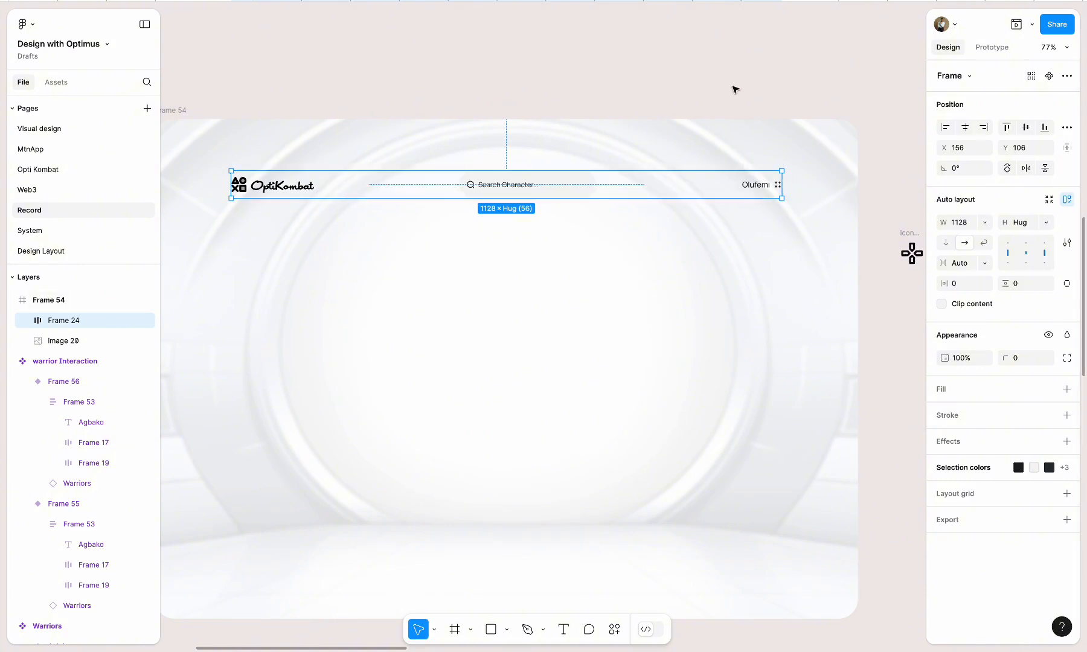
Place the game icon in the lower-left corner of Frame 54, beneath the header logo
{"action": "left_click", "coordinate": [735, 89]}
{"action": "scroll", "coordinate": [662, 201], "scroll_direction": "down", "scroll_amount": 3}
{"action": "scroll", "coordinate": [820, 212], "scroll_direction": "down", "scroll_amount": 5}
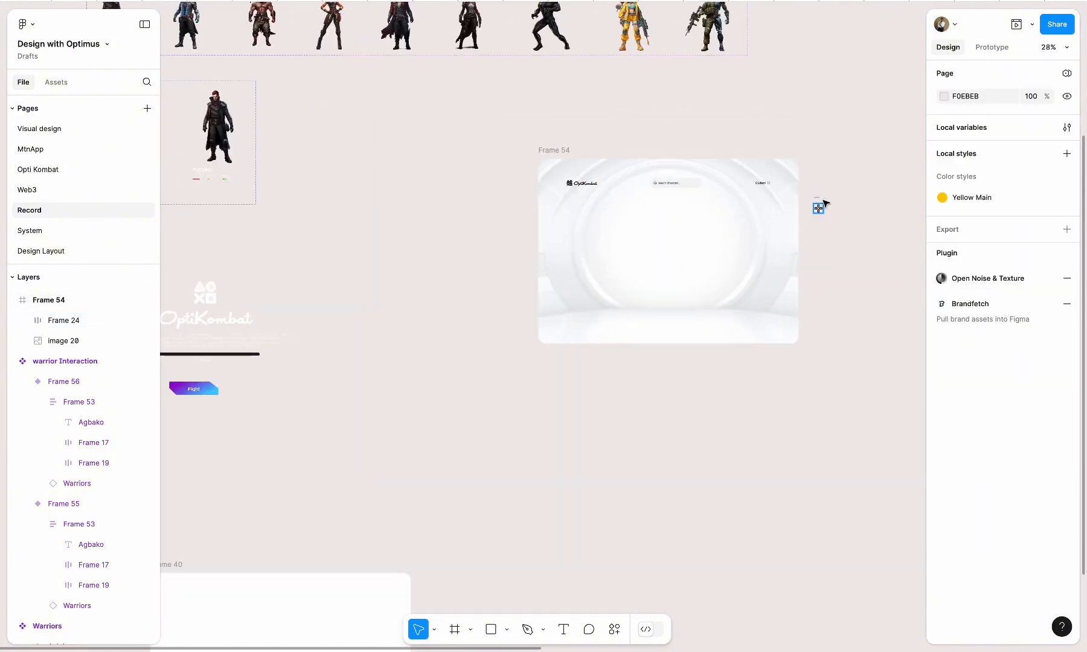
{"action": "left_click_drag", "start_coordinate": [821, 201], "coordinate": [577, 317]}
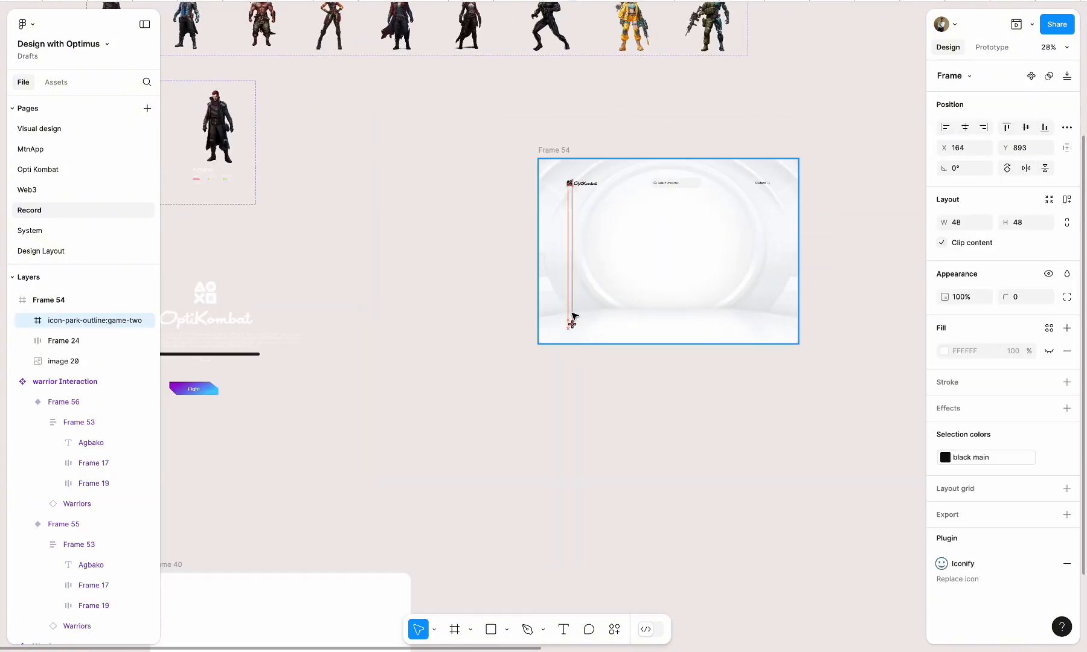
Place the Prev/Next row in the lower-right corner of Frame 54 at X 1102, Y 912, aligned with the header and game icon
{"action": "scroll", "coordinate": [723, 238], "scroll_direction": "right", "scroll_amount": 5}
{"action": "left_click_drag", "start_coordinate": [751, 229], "coordinate": [518, 345]}
{"action": "scroll", "coordinate": [516, 345], "scroll_direction": "up", "scroll_amount": 5}
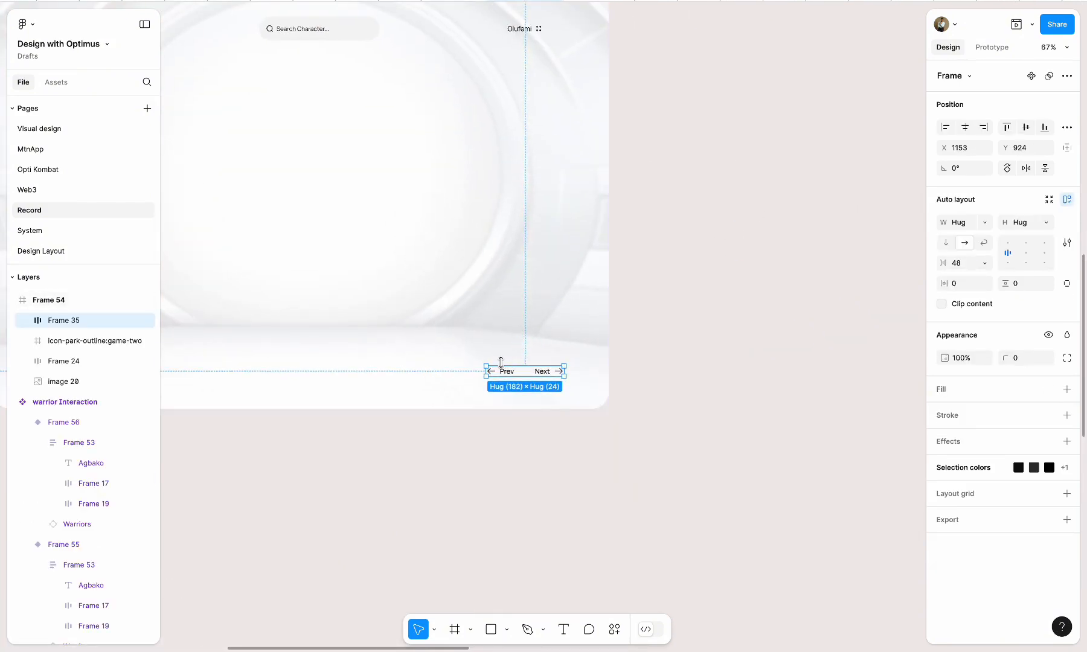
{"action": "scroll", "coordinate": [500, 362], "scroll_direction": "down", "scroll_amount": 4}
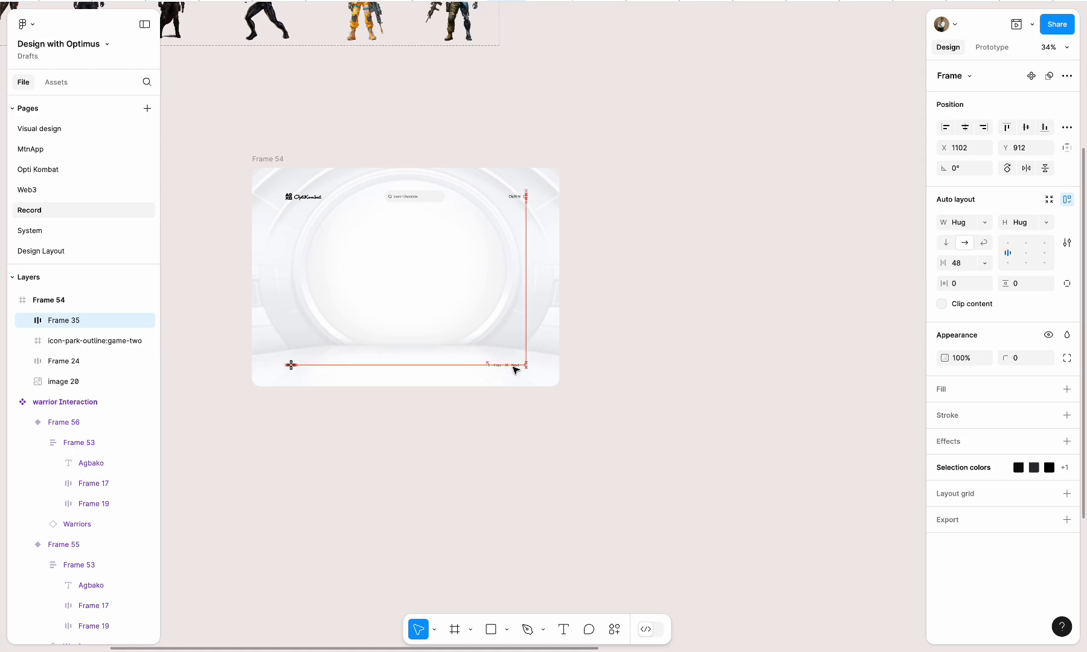
{"action": "left_click", "coordinate": [475, 444]}
Shift Frame 54 slightly to the left, to X 14428
{"action": "left_click", "coordinate": [276, 226]}
{"action": "scroll", "coordinate": [280, 228], "scroll_direction": "up", "scroll_amount": 4}
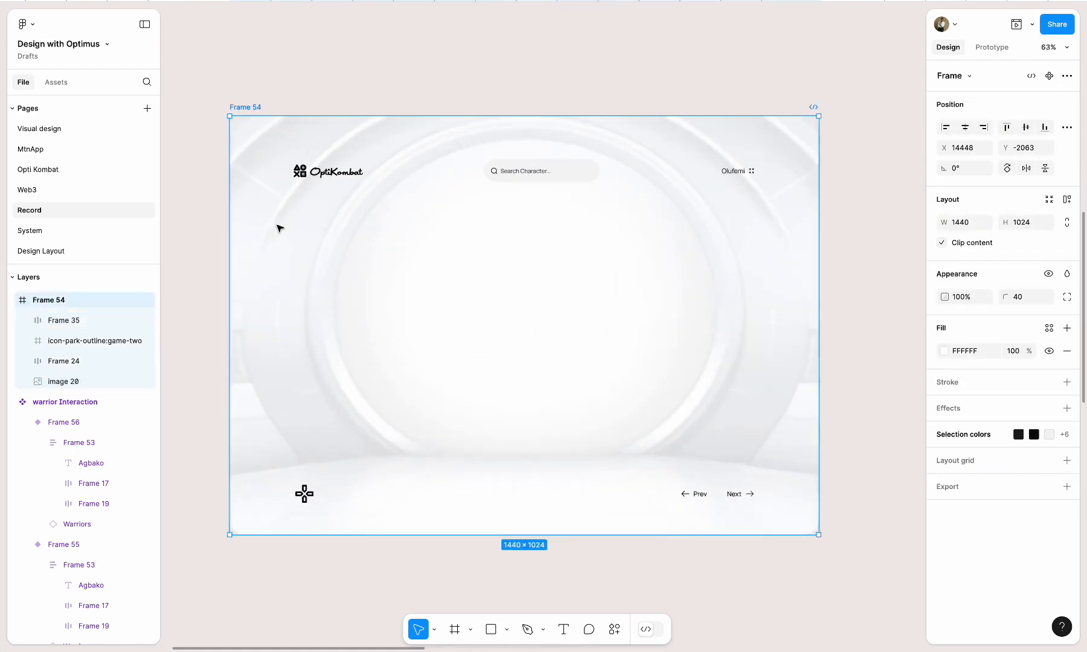
{"action": "left_click_drag", "start_coordinate": [285, 497], "coordinate": [276, 497]}
{"action": "scroll", "coordinate": [697, 283], "scroll_direction": "down", "scroll_amount": 6}
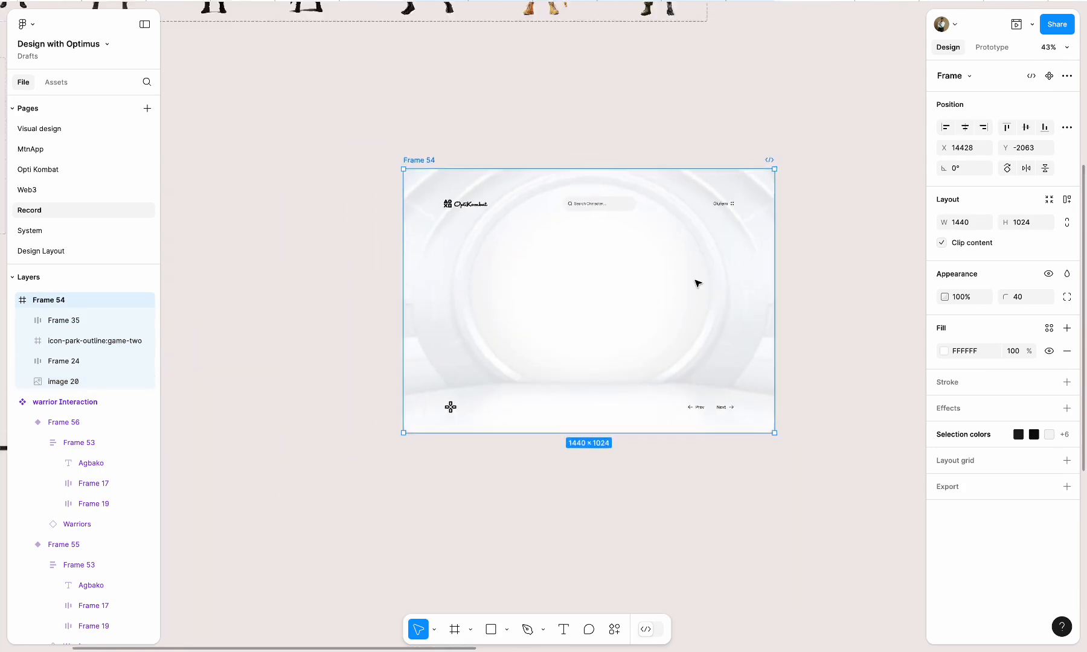
{"action": "scroll", "coordinate": [470, 362], "scroll_direction": "right", "scroll_amount": 3}
{"action": "left_click", "coordinate": [715, 415]}
Draw a square of about 786 × 786 to the right of Frame 54 and set its corner radius to 40
{"action": "scroll", "coordinate": [715, 415], "scroll_direction": "right", "scroll_amount": 3}
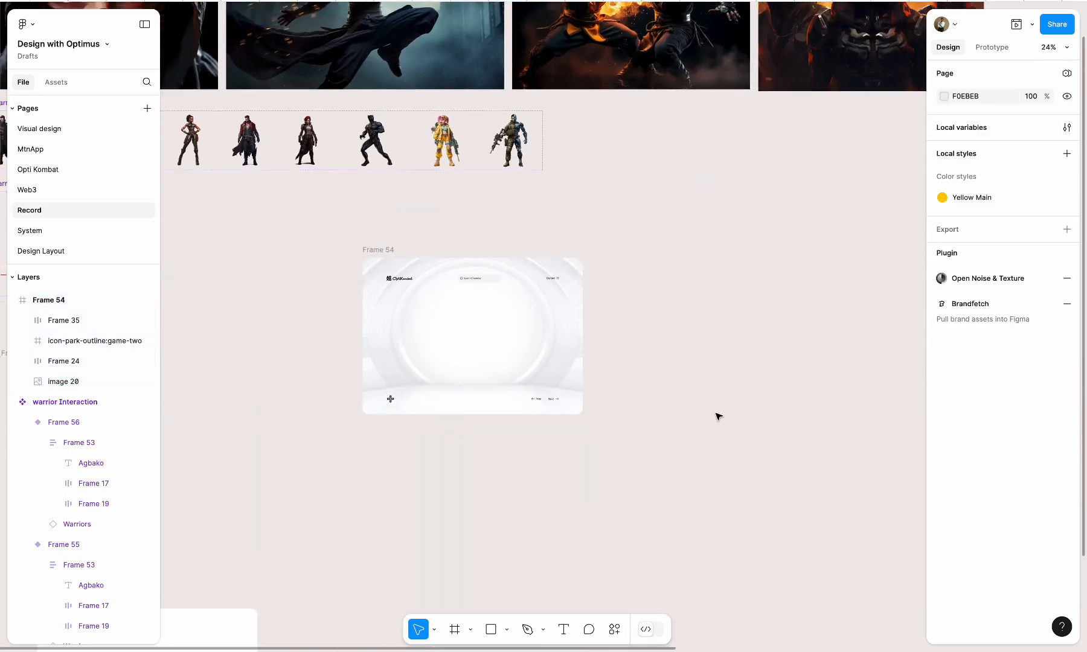
{"action": "scroll", "coordinate": [716, 415], "scroll_direction": "down", "scroll_amount": 1}
{"action": "left_click_drag", "start_coordinate": [615, 272], "coordinate": [734, 391]}
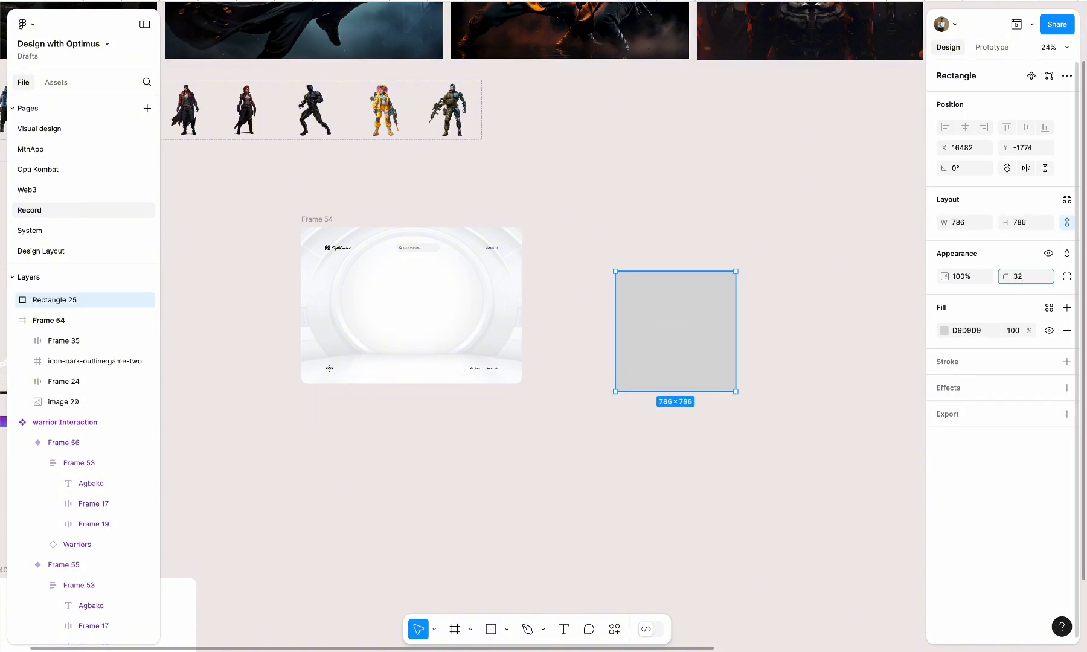
{"action": "left_click", "coordinate": [912, 307]}
{"action": "left_click", "coordinate": [708, 337]}
{"action": "left_click_drag", "start_coordinate": [708, 337], "coordinate": [682, 336]}
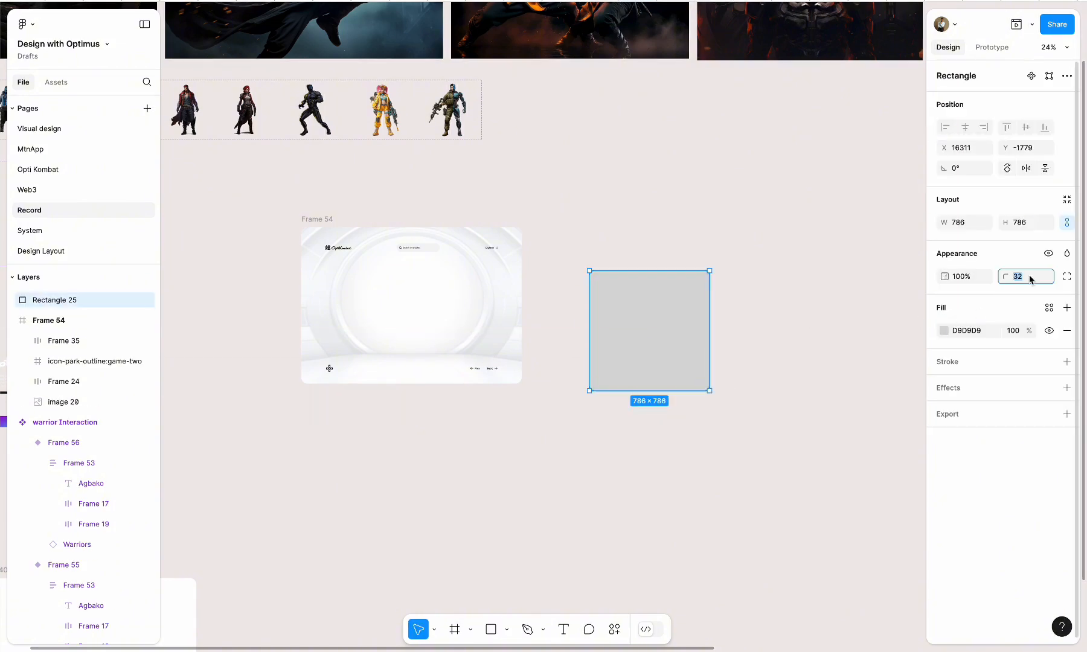
Run the CoolHue gradient palette plugin with the rounded square selected
{"action": "left_click", "coordinate": [612, 629]}
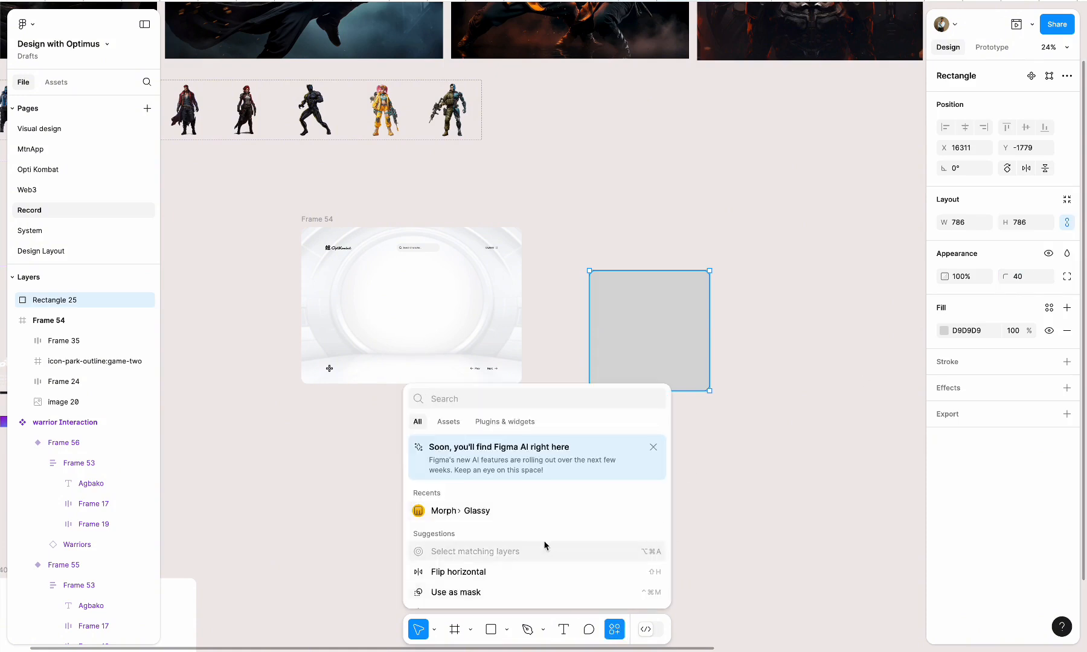
{"action": "left_click", "coordinate": [516, 422]}
{"action": "left_click", "coordinate": [465, 468]}
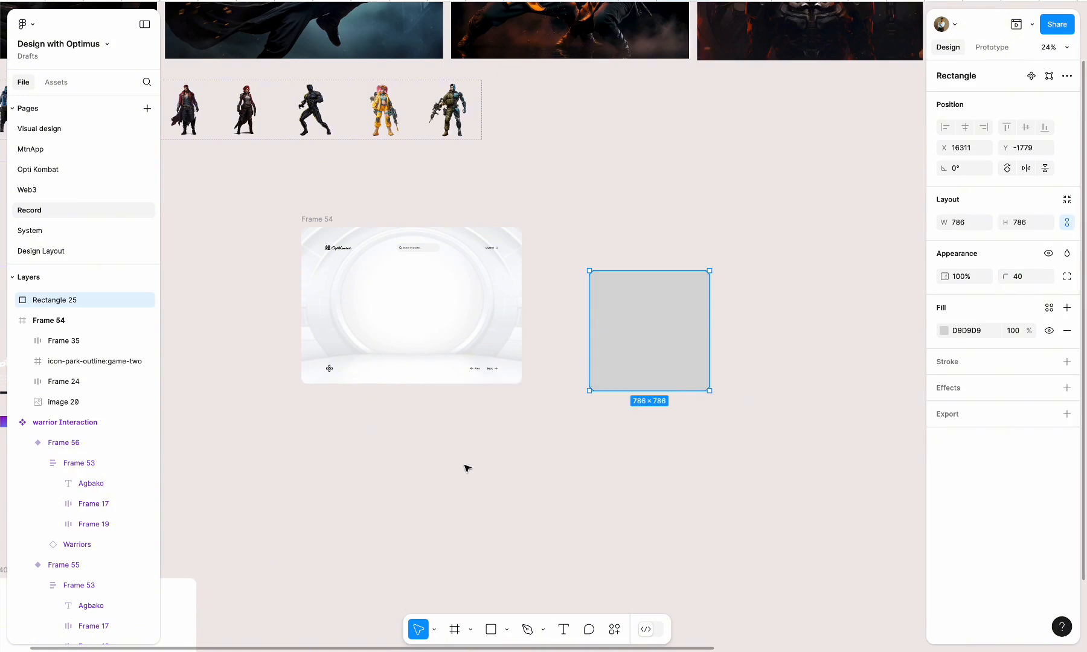
{"action": "scroll", "coordinate": [562, 337], "scroll_direction": "right", "scroll_amount": 5}
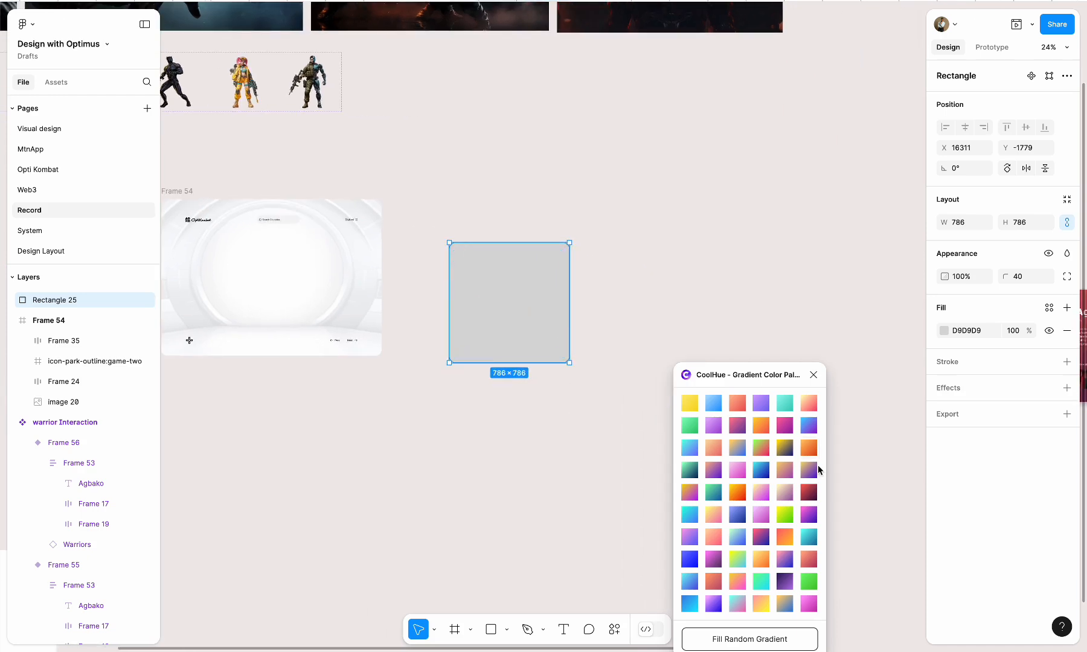
Fill the square with a green-to-red CoolHue gradient, then duplicate it and try light-blue and pink-purple gradients on the copies
{"action": "left_click", "coordinate": [760, 448]}
{"action": "left_click_drag", "start_coordinate": [539, 337], "coordinate": [525, 587], "text": "alt"}
{"action": "left_click", "coordinate": [713, 403]}
{"action": "left_click", "coordinate": [760, 515]}
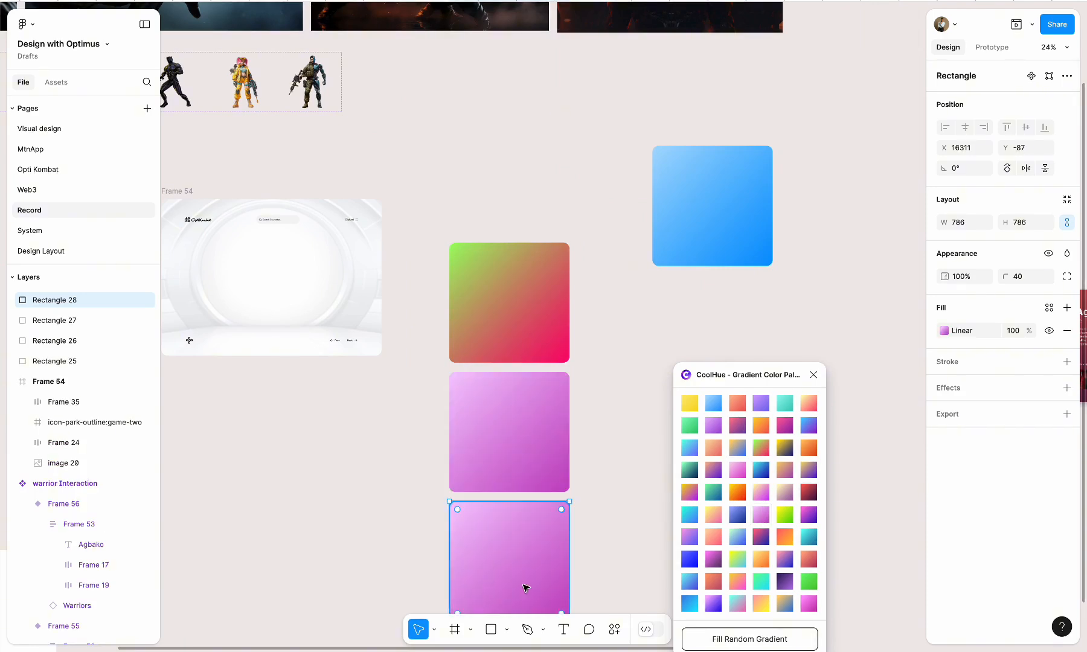
Delete all four gradient sample squares and close the CoolHue plugin
{"action": "left_click", "coordinate": [539, 465], "text": "shift"}
{"action": "left_click", "coordinate": [521, 327], "text": "shift"}
{"action": "left_click", "coordinate": [747, 203], "text": "shift"}
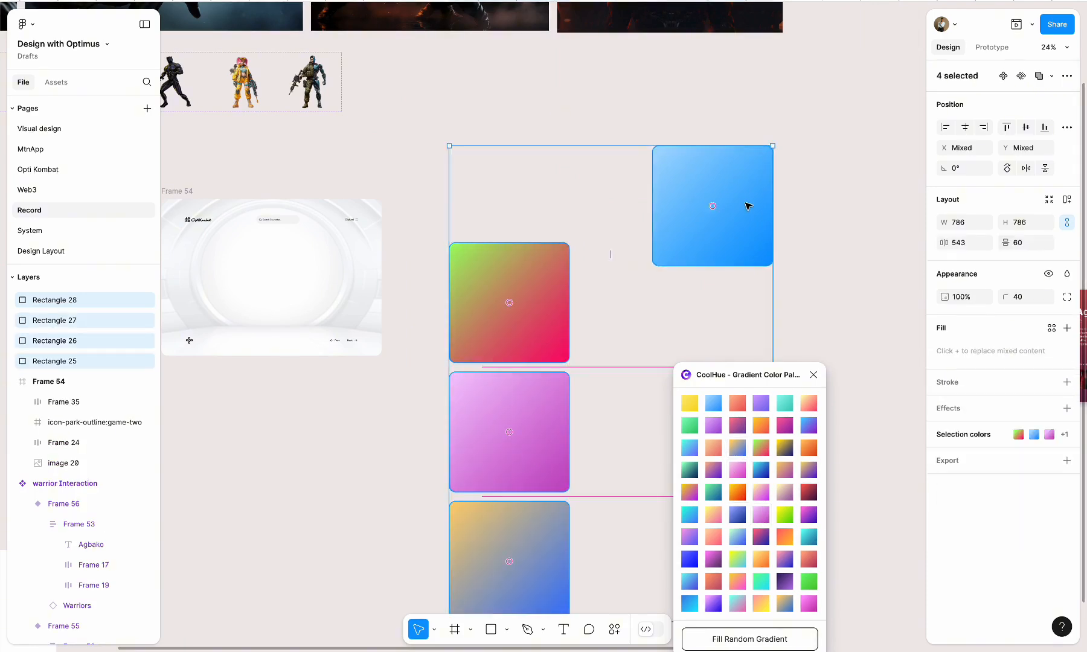
{"action": "key", "text": "Delete"}
{"action": "left_click", "coordinate": [813, 374]}
Move the row of ready-made gradient cards (Frame 2 to Frame 10) directly below Frame 54
{"action": "scroll", "coordinate": [813, 372], "scroll_direction": "down", "scroll_amount": 5}
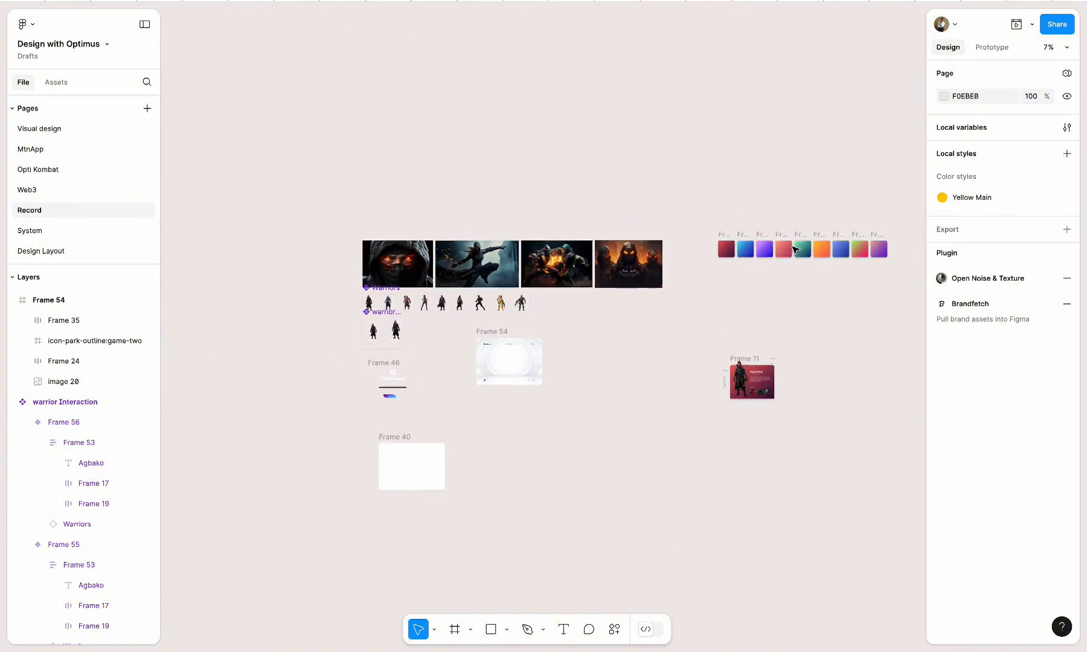
{"action": "left_click_drag", "start_coordinate": [648, 211], "coordinate": [866, 281]}
{"action": "left_click_drag", "start_coordinate": [754, 253], "coordinate": [504, 411]}
{"action": "scroll", "coordinate": [438, 389], "scroll_direction": "up", "scroll_amount": 5}
{"action": "left_click", "coordinate": [402, 415]}
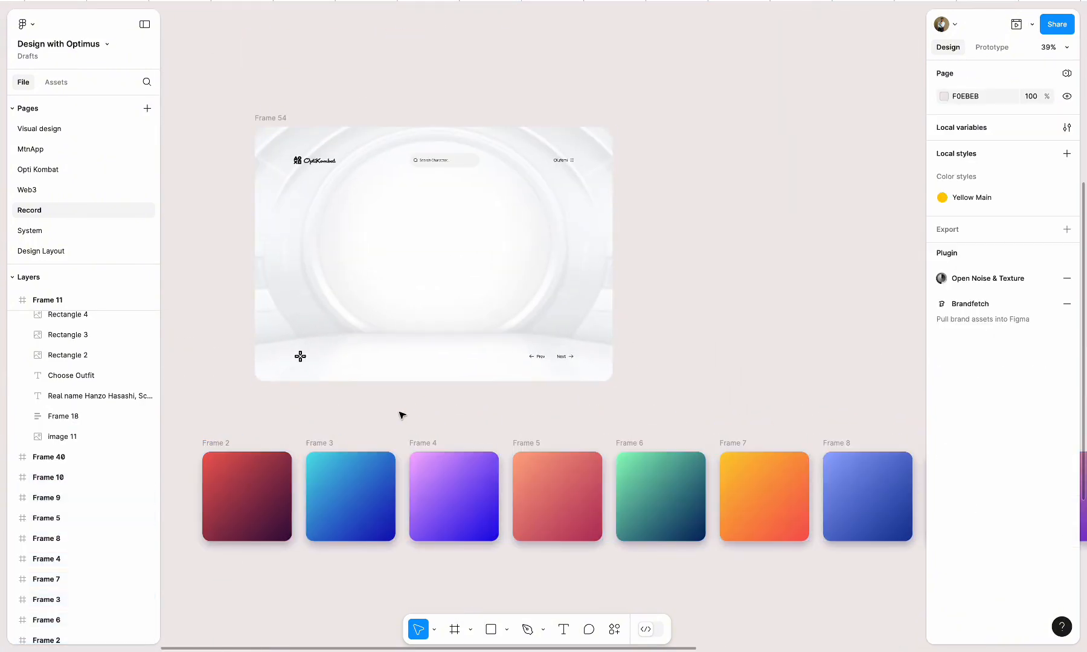
Place an instance of the Frame 55 variant of the warrior Interaction component on the red gradient Frame 2 card
{"action": "left_click", "coordinate": [206, 441]}
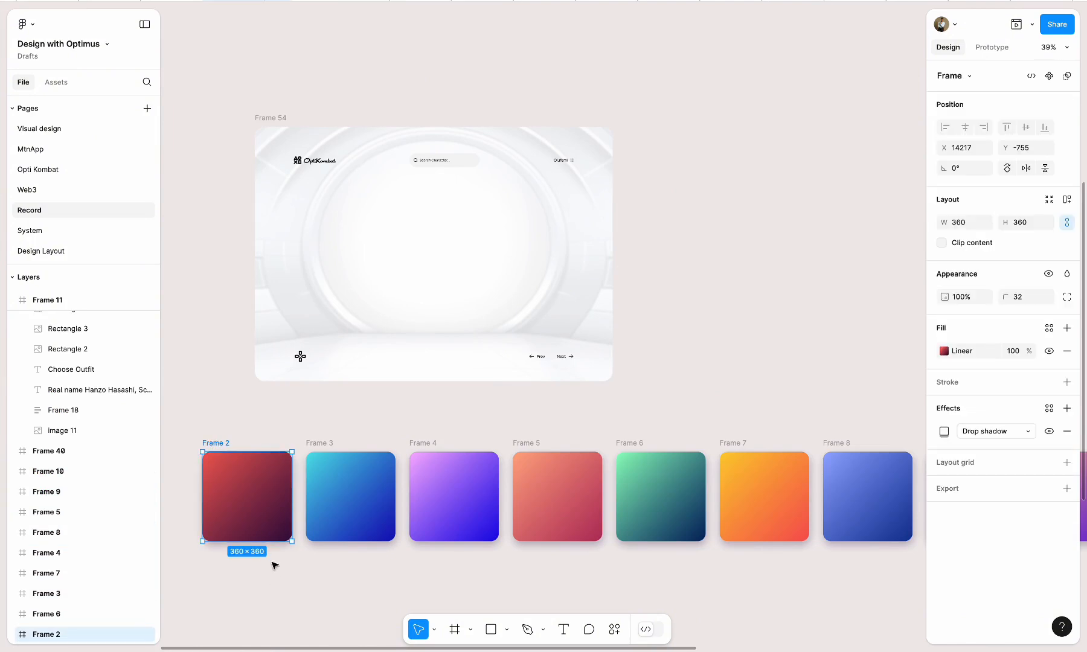
{"action": "scroll", "coordinate": [274, 564], "scroll_direction": "left", "scroll_amount": 5}
{"action": "left_click", "coordinate": [511, 536]}
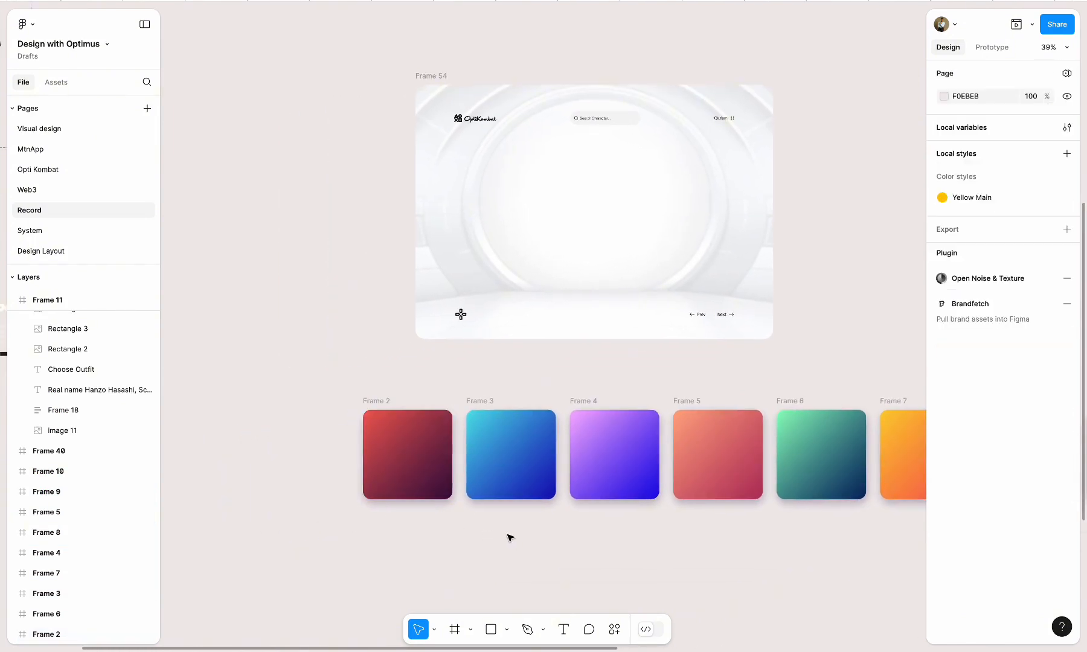
{"action": "scroll", "coordinate": [524, 531], "scroll_direction": "down", "scroll_amount": 1}
{"action": "scroll", "coordinate": [524, 532], "scroll_direction": "down", "scroll_amount": 5}
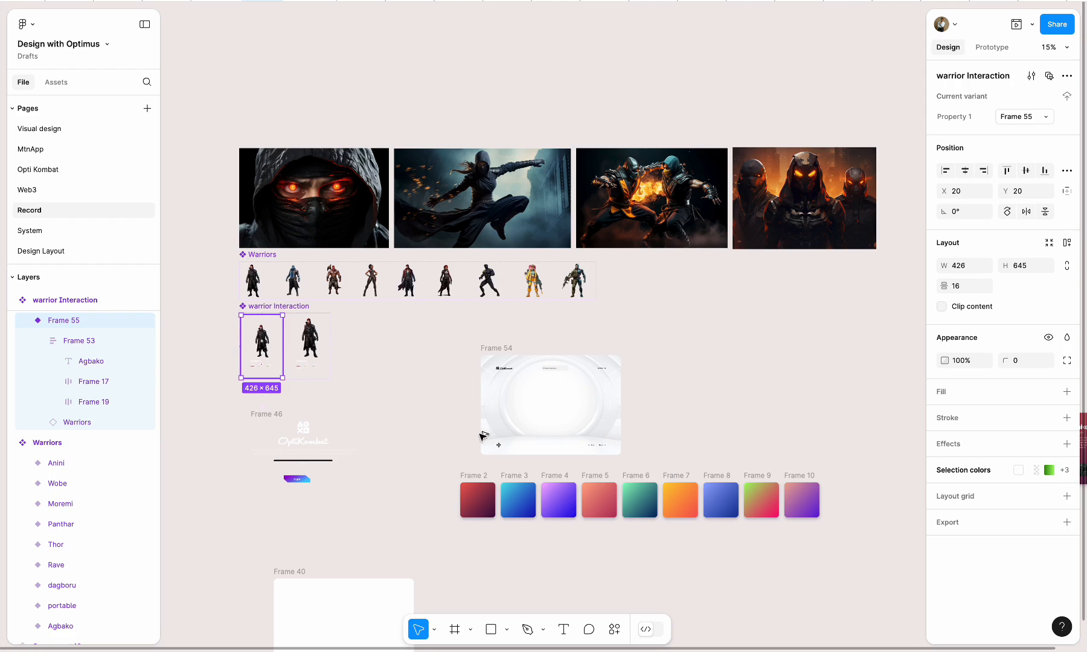
{"action": "left_click_drag", "start_coordinate": [483, 436], "coordinate": [476, 484]}
{"action": "scroll", "coordinate": [486, 517], "scroll_direction": "up", "scroll_amount": 10}
{"action": "mouse_move", "coordinate": [423, 393]}
{"action": "left_mouse_down"}
{"action": "mouse_move", "coordinate": [439, 392]}
{"action": "mouse_move", "coordinate": [424, 394]}
{"action": "left_mouse_up"}
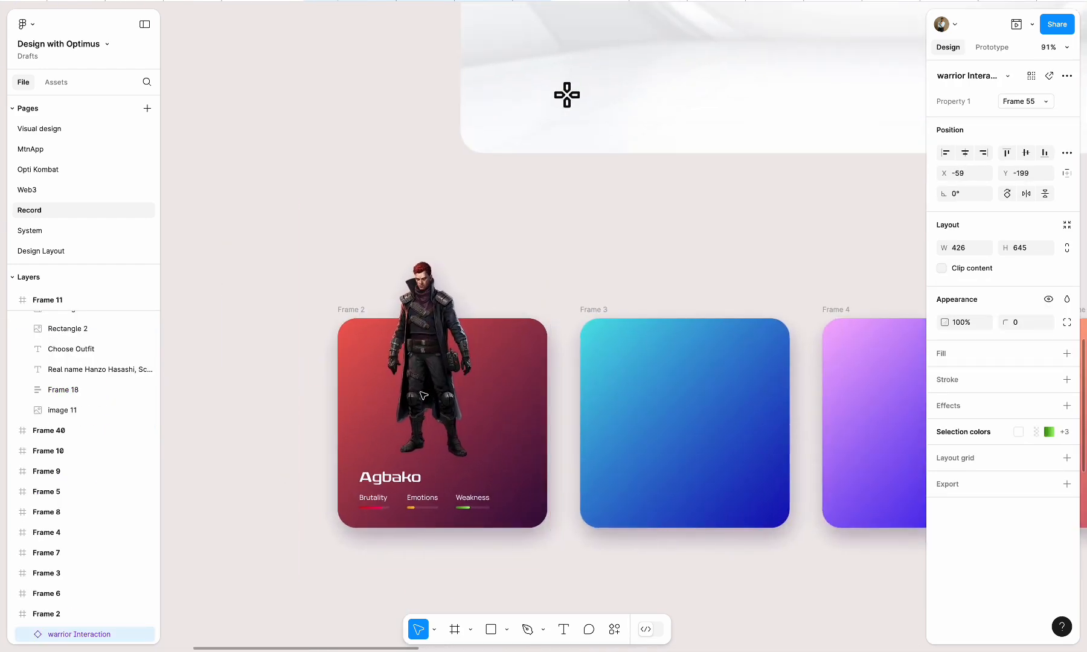
{"action": "left_click", "coordinate": [581, 556]}
{"action": "left_click", "coordinate": [433, 308]}
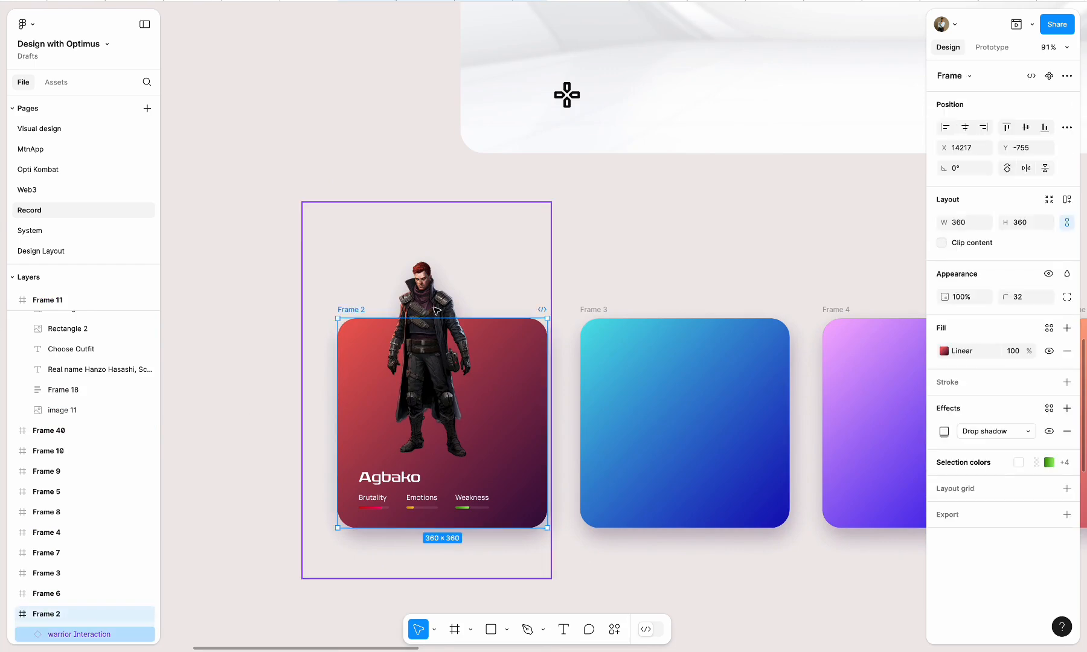
{"action": "left_click", "coordinate": [335, 289]}
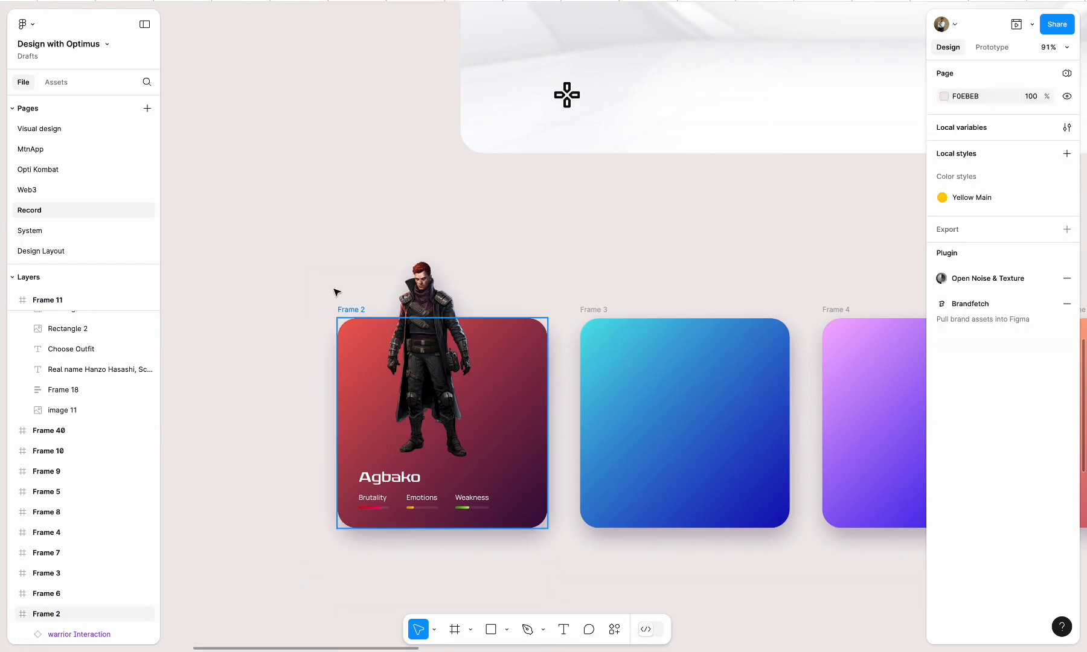
{"action": "left_click", "coordinate": [319, 310]}
{"action": "left_click_drag", "start_coordinate": [320, 310], "coordinate": [252, 308]}
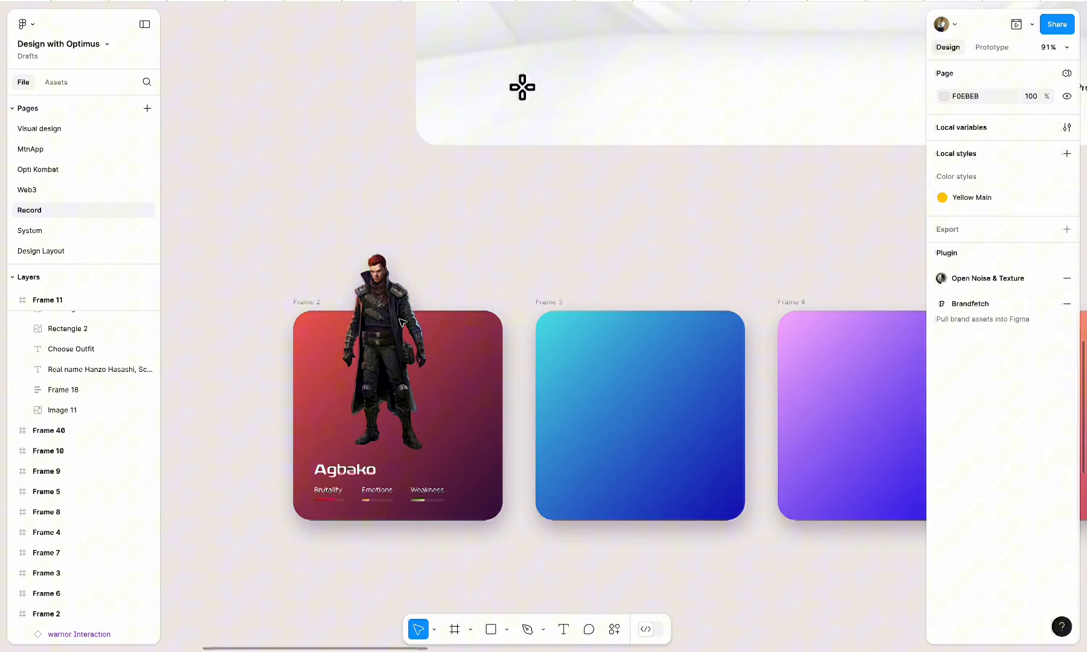
Copy the Agbako warrior from Frame 2 onto the blue gradient Frame 3 card and centre it horizontally
{"action": "scroll", "coordinate": [400, 322], "scroll_direction": "right", "scroll_amount": 3}
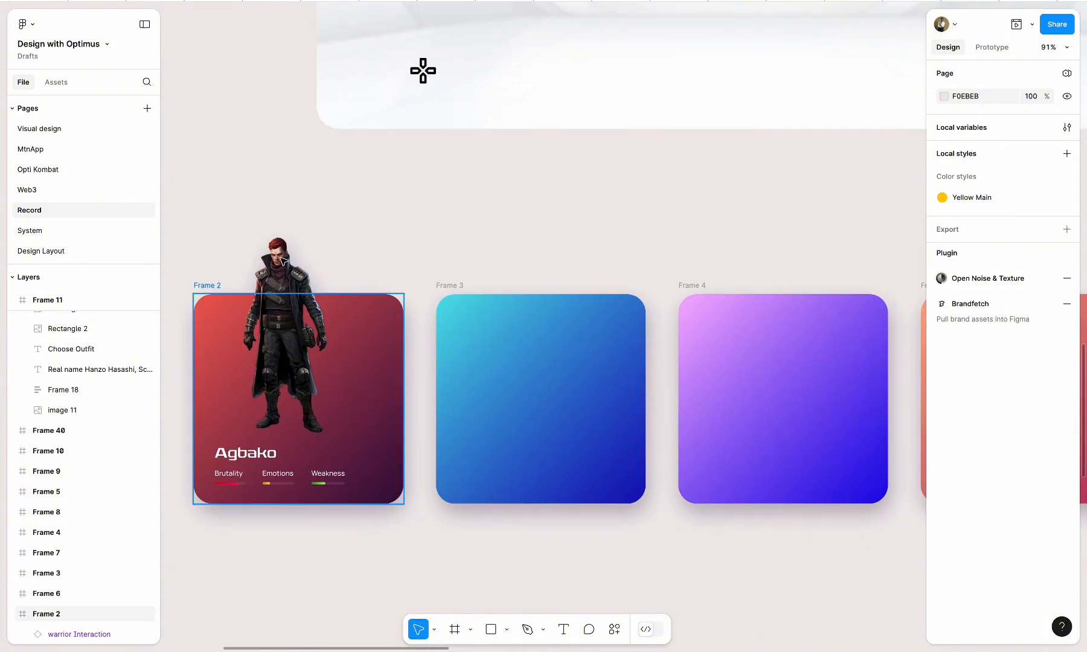
{"action": "left_click", "coordinate": [281, 255]}
{"action": "left_click", "coordinate": [528, 212]}
{"action": "double_click", "coordinate": [286, 265]}
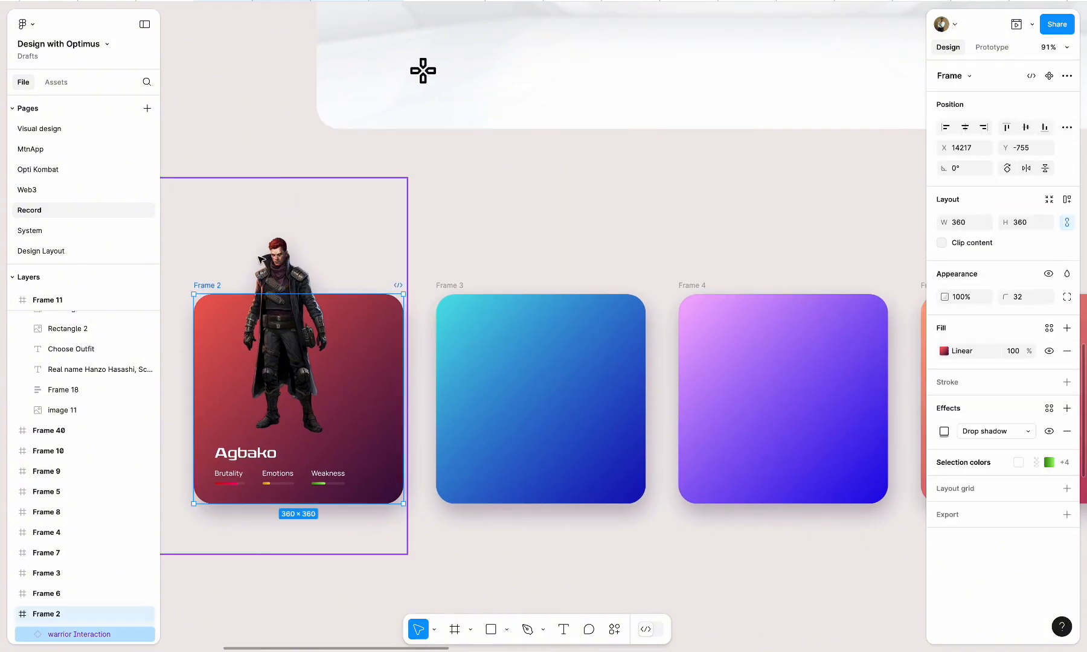
{"action": "left_click", "coordinate": [500, 231]}
{"action": "double_click", "coordinate": [287, 266]}
{"action": "left_click_drag", "start_coordinate": [288, 263], "coordinate": [548, 325]}
{"action": "left_click_drag", "start_coordinate": [543, 434], "coordinate": [529, 378]}
{"action": "left_click", "coordinate": [718, 557]}
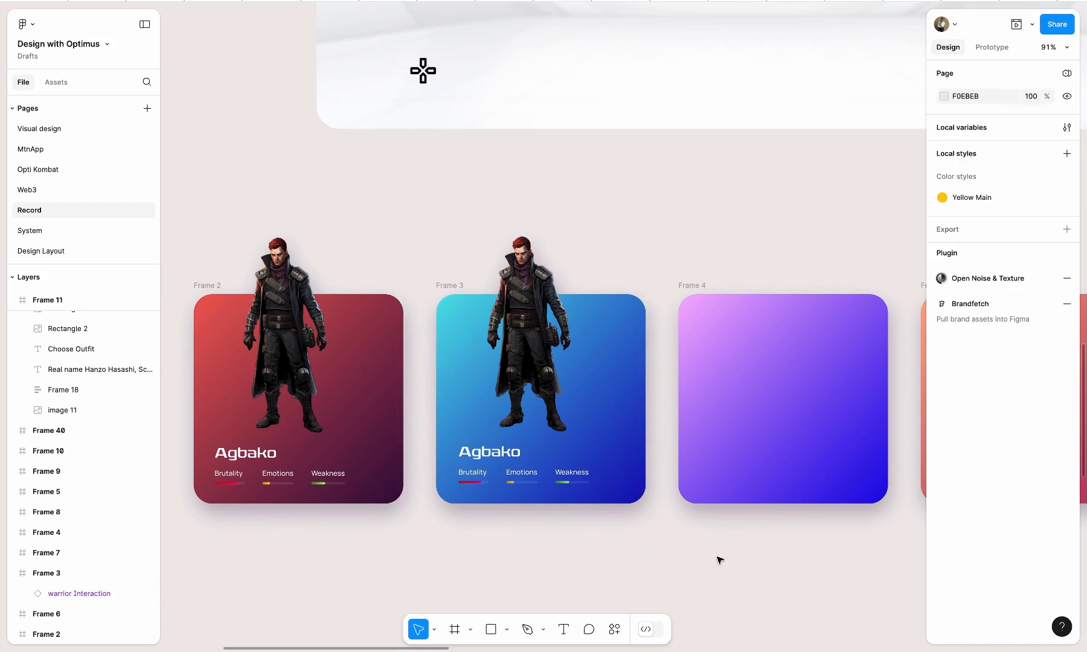
{"action": "scroll", "coordinate": [717, 557], "scroll_direction": "down", "scroll_amount": 3}
{"action": "left_click", "coordinate": [530, 333]}
{"action": "left_click_drag", "start_coordinate": [530, 333], "coordinate": [541, 334]}
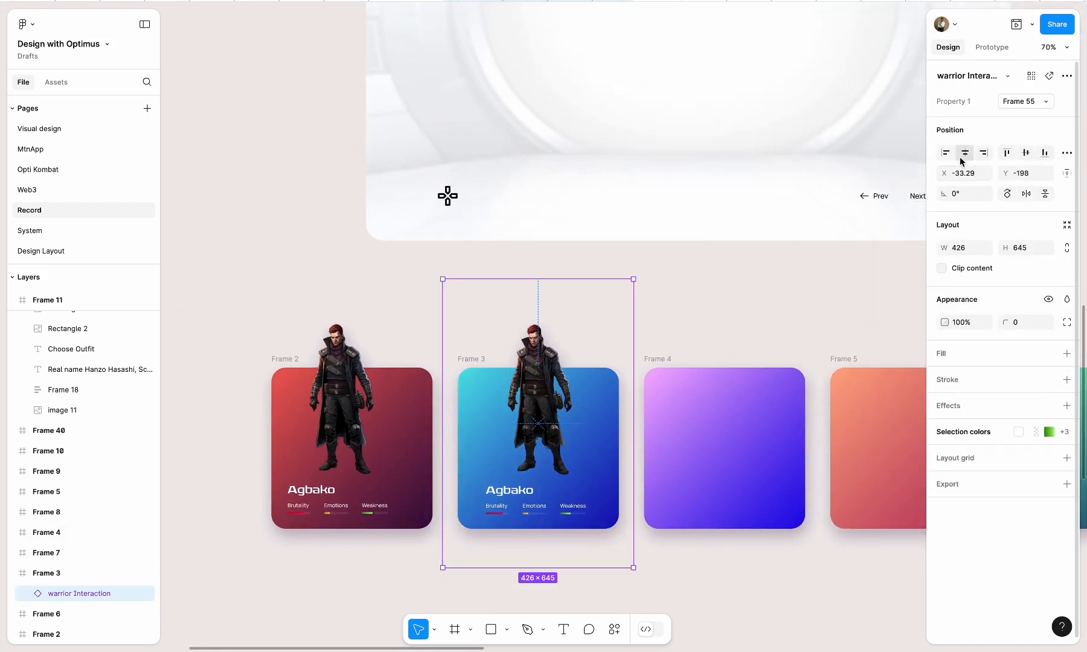
Centre the warrior instance horizontally within the red Frame 2 card
{"action": "left_click", "coordinate": [334, 392]}
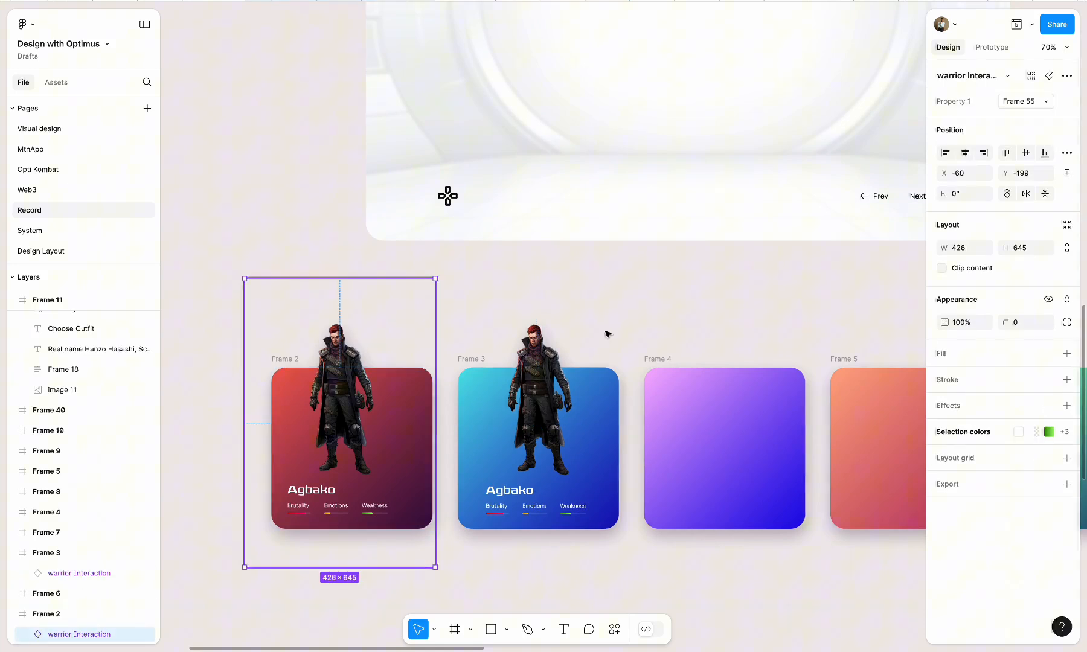
{"action": "left_click", "coordinate": [964, 156]}
{"action": "left_click", "coordinate": [539, 334]}
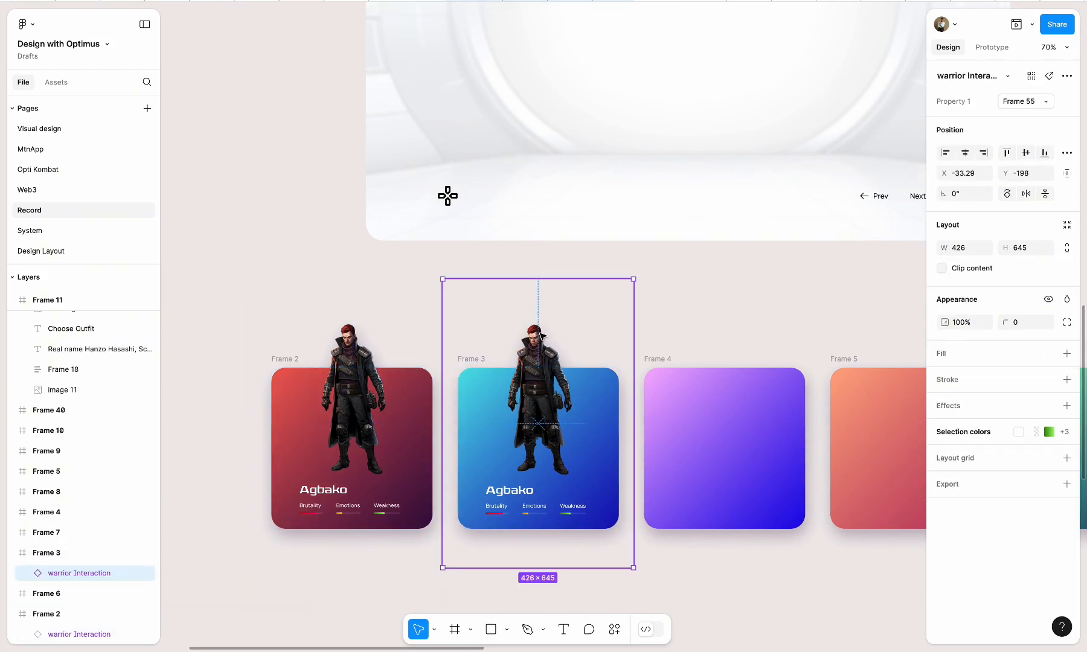
{"action": "left_click", "coordinate": [717, 320]}
Delete the empty gradient cards Frame 4 to Frame 10 together
{"action": "scroll", "coordinate": [710, 320], "scroll_direction": "down", "scroll_amount": 5}
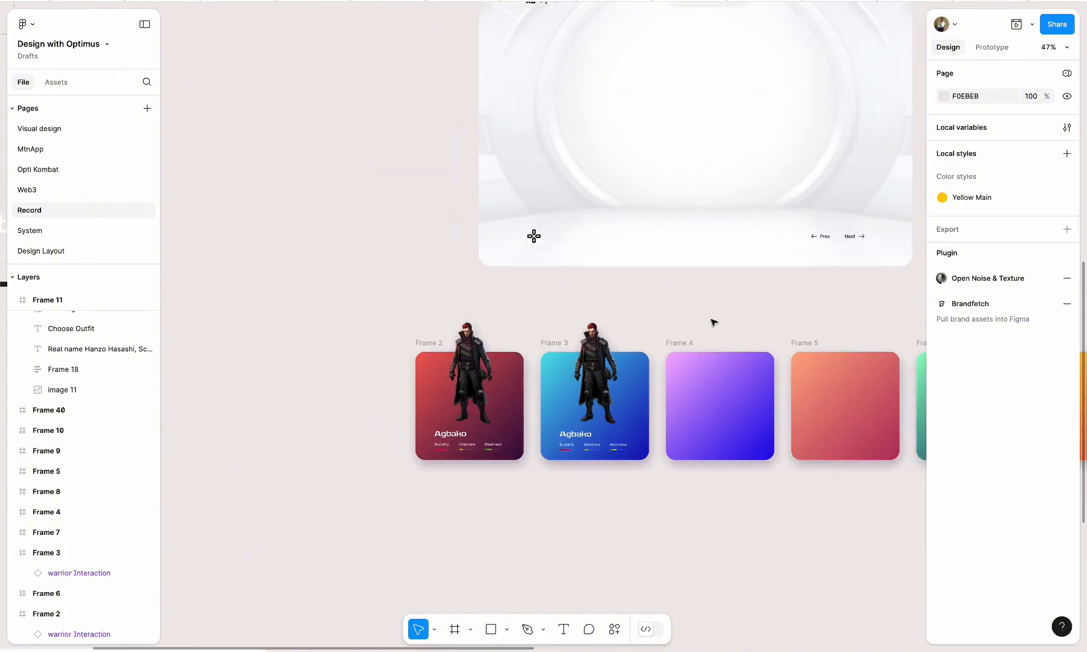
{"action": "left_click", "coordinate": [519, 334]}
{"action": "left_click", "coordinate": [645, 334], "text": "shift"}
{"action": "left_click", "coordinate": [771, 334], "text": "shift"}
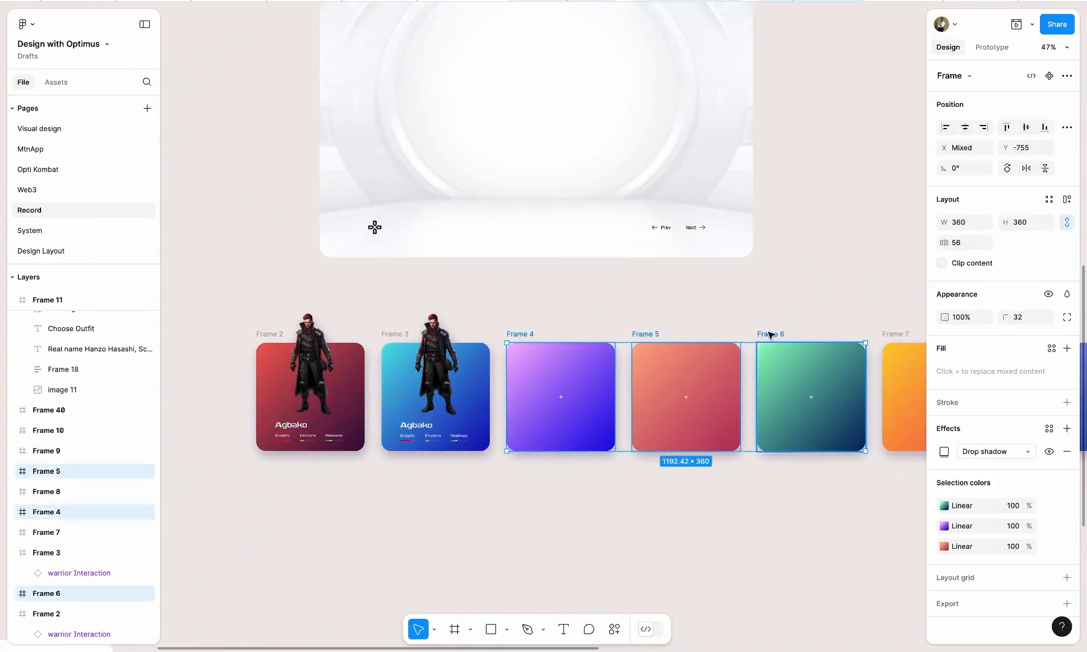
{"action": "scroll", "coordinate": [770, 334], "scroll_direction": "right", "scroll_amount": 5}
{"action": "left_click", "coordinate": [673, 347], "text": "shift"}
{"action": "left_click", "coordinate": [796, 346], "text": "shift"}
{"action": "scroll", "coordinate": [803, 347], "scroll_direction": "right", "scroll_amount": 5}
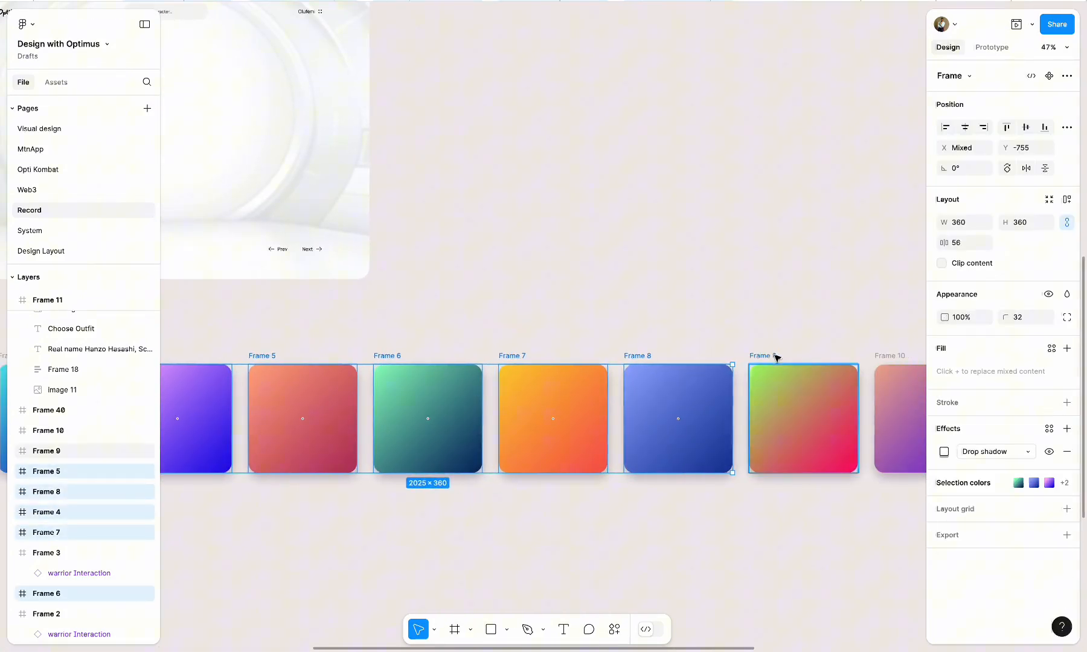
{"action": "left_click", "coordinate": [886, 360], "text": "shift"}
{"action": "key", "text": "Delete"}
Delete the blue Frame 3 card together with its warrior
{"action": "scroll", "coordinate": [634, 410], "scroll_direction": "down", "scroll_amount": 5}
{"action": "scroll", "coordinate": [290, 436], "scroll_direction": "up", "scroll_amount": 5}
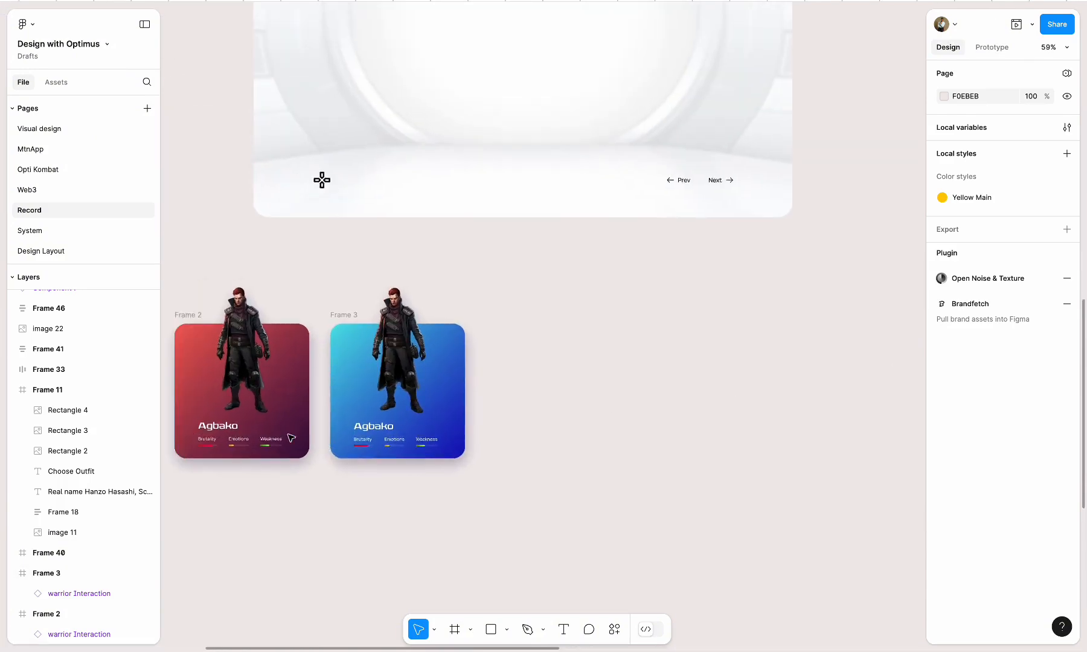
{"action": "scroll", "coordinate": [588, 371], "scroll_direction": "right", "scroll_amount": 2}
{"action": "left_click", "coordinate": [425, 328]}
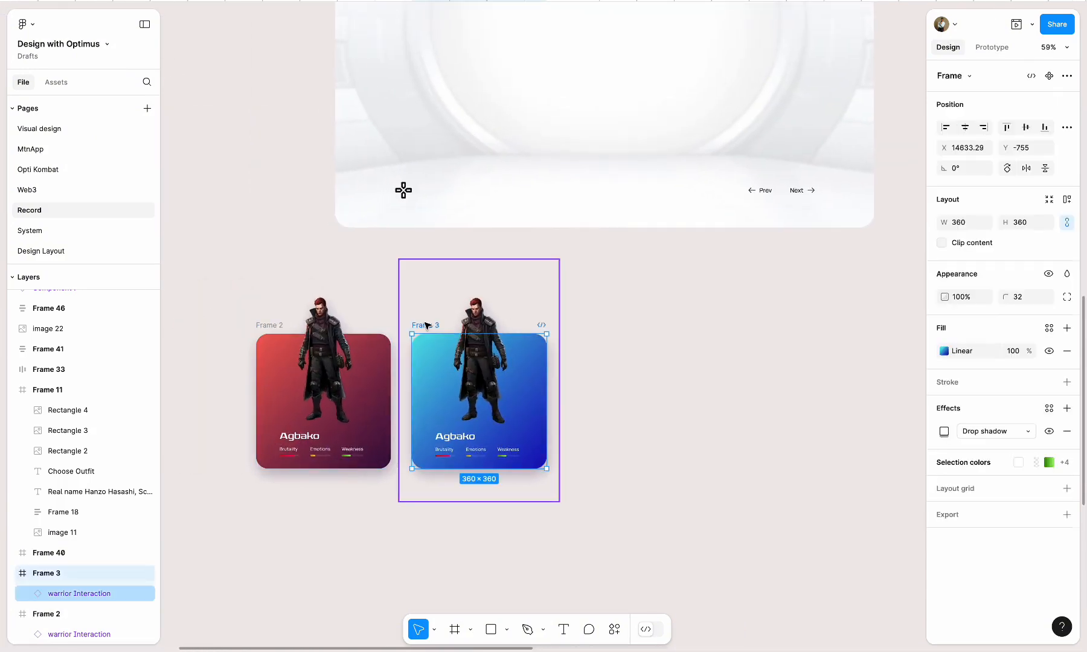
{"action": "key", "text": "Delete"}
Duplicate the finished Frame 2 card rightward eight times to form an evenly spaced row of nine cards
{"action": "left_click_drag", "start_coordinate": [273, 325], "coordinate": [415, 333]}
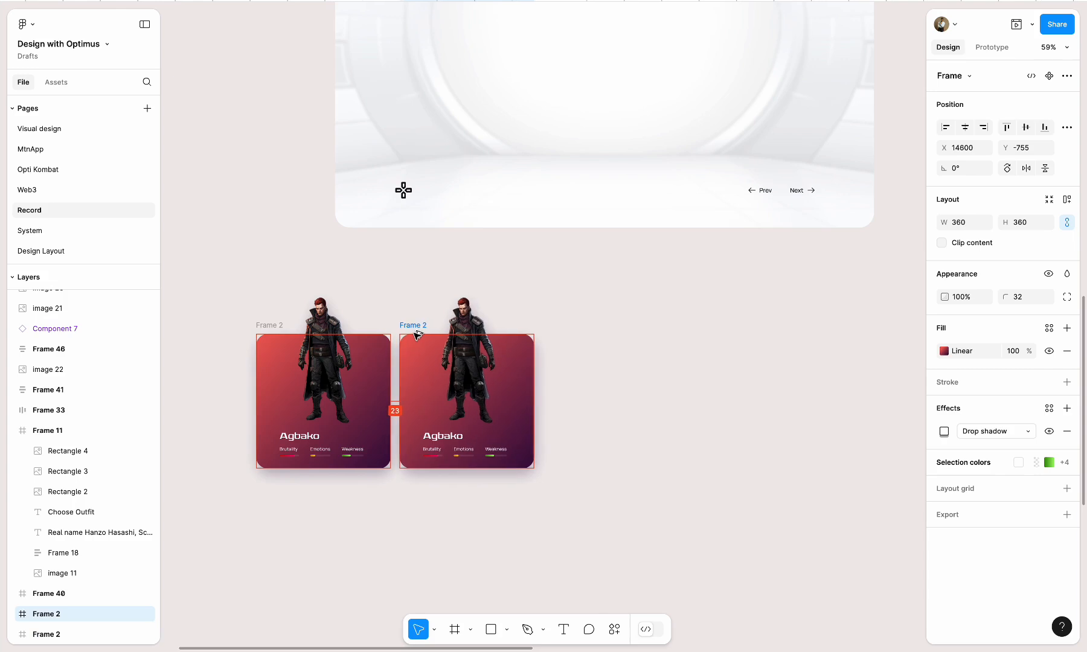
{"action": "key", "text": "super+d"}
{"action": "key", "text": "super+d"}
{"action": "key", "text": "super+d"}
{"action": "key", "text": "super+d"}
{"action": "key", "text": "super+d"}
{"action": "scroll", "coordinate": [416, 336], "scroll_direction": "right", "scroll_amount": 4}
{"action": "scroll", "coordinate": [417, 336], "scroll_direction": "down", "scroll_amount": 4}
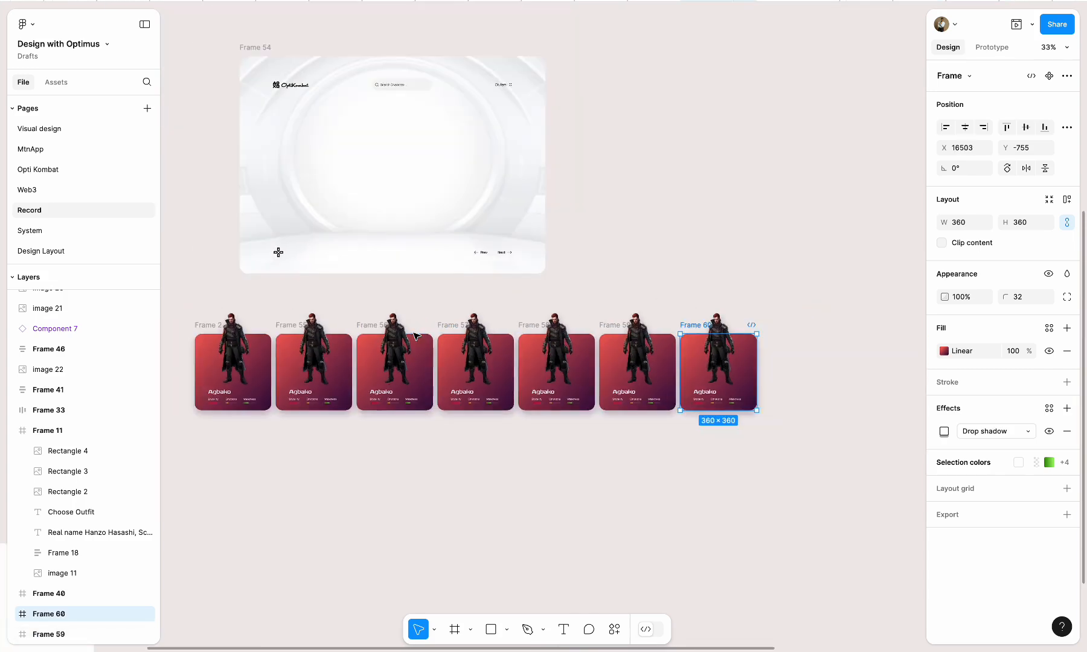
{"action": "key", "text": "super+d"}
{"action": "key", "text": "super+d"}
Run the CoolHue - Gradient Color Palette plugin on the row of duplicated warrior cards
{"action": "scroll", "coordinate": [415, 336], "scroll_direction": "left", "scroll_amount": 3}
{"action": "scroll", "coordinate": [389, 358], "scroll_direction": "up", "scroll_amount": 10}
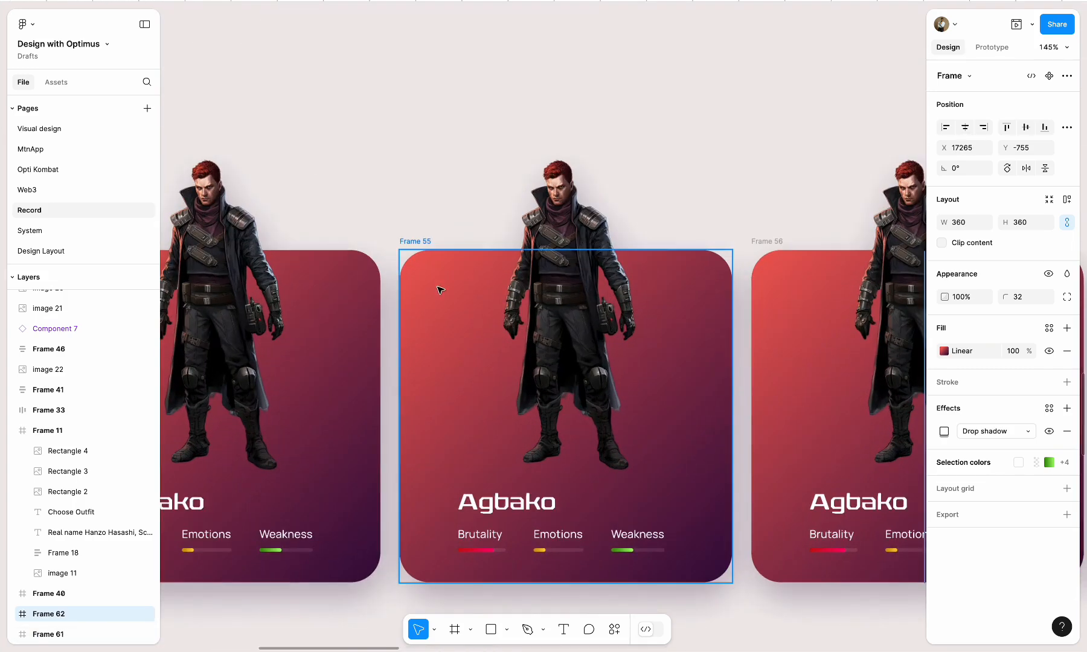
{"action": "left_click", "coordinate": [416, 245]}
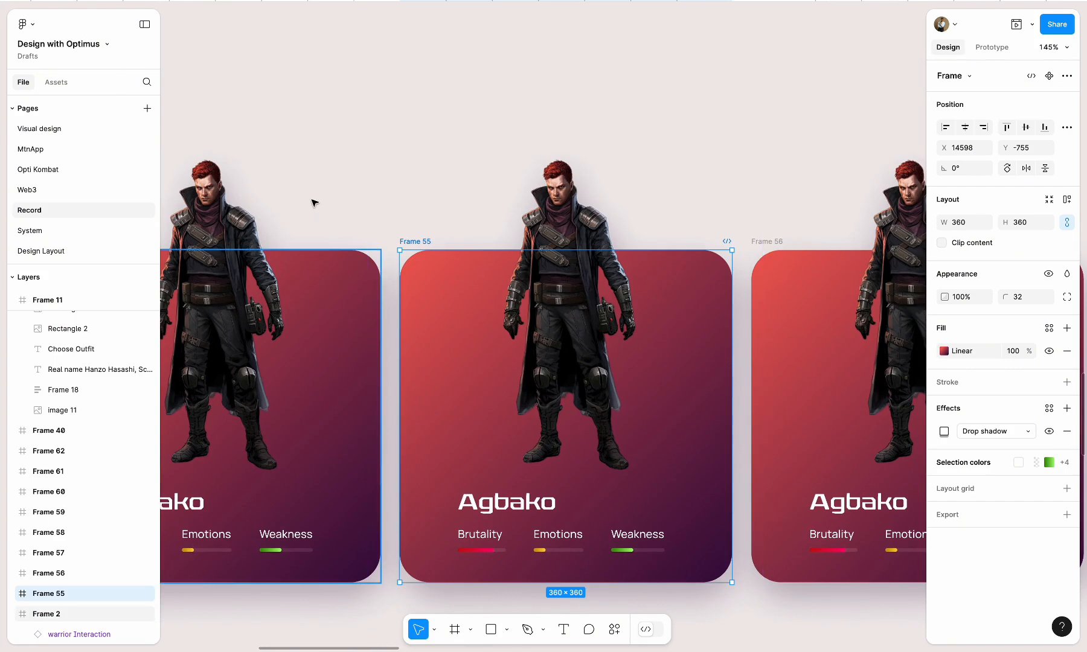
{"action": "right_click", "coordinate": [315, 162]}
{"action": "left_click", "coordinate": [614, 629]}
{"action": "left_click", "coordinate": [614, 629]}
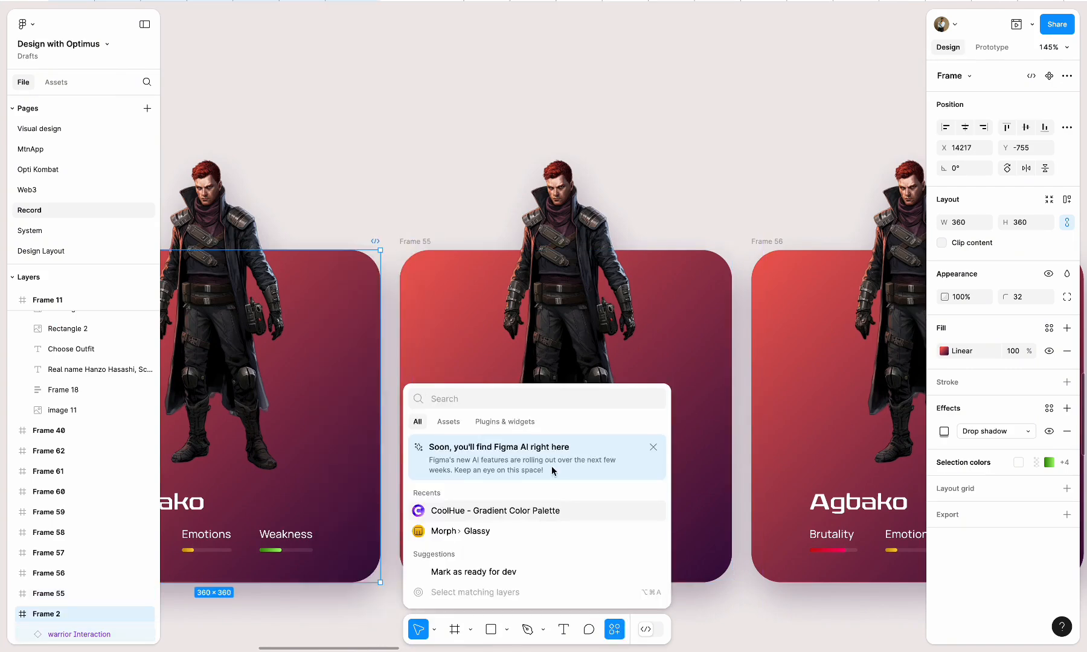
{"action": "left_click", "coordinate": [506, 422]}
{"action": "left_click", "coordinate": [474, 447]}
Fill the Frame 55 card with a cyan-to-blue CoolHue gradient and the Frame 56 card with a pink-to-blue one
{"action": "scroll", "coordinate": [589, 380], "scroll_direction": "down", "scroll_amount": 2}
{"action": "scroll", "coordinate": [589, 380], "scroll_direction": "right", "scroll_amount": 2}
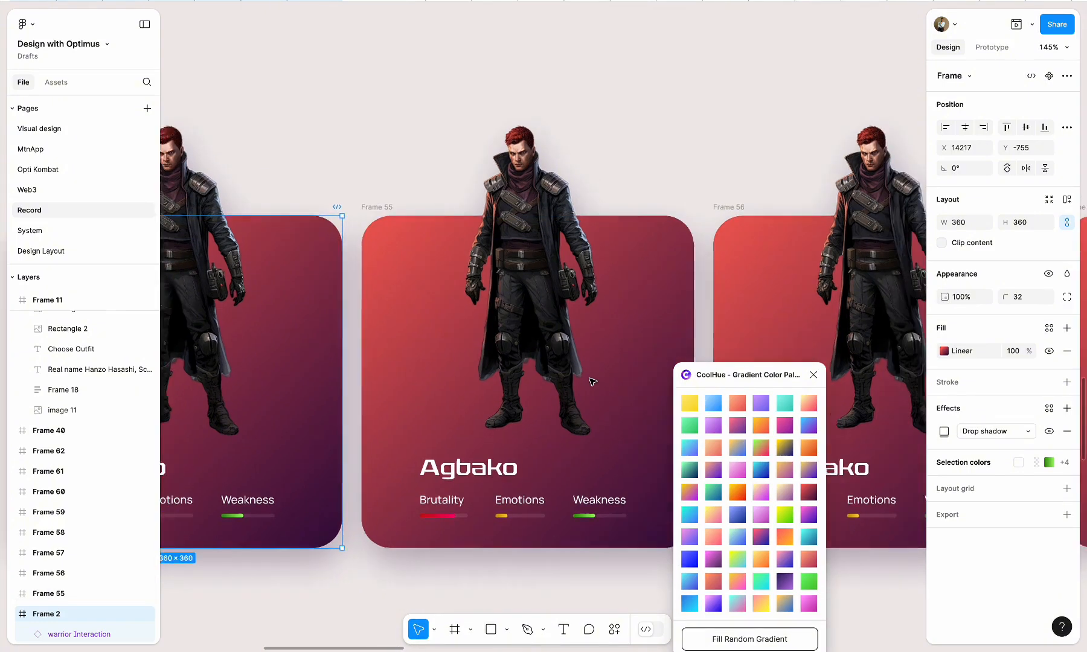
{"action": "left_click", "coordinate": [351, 177]}
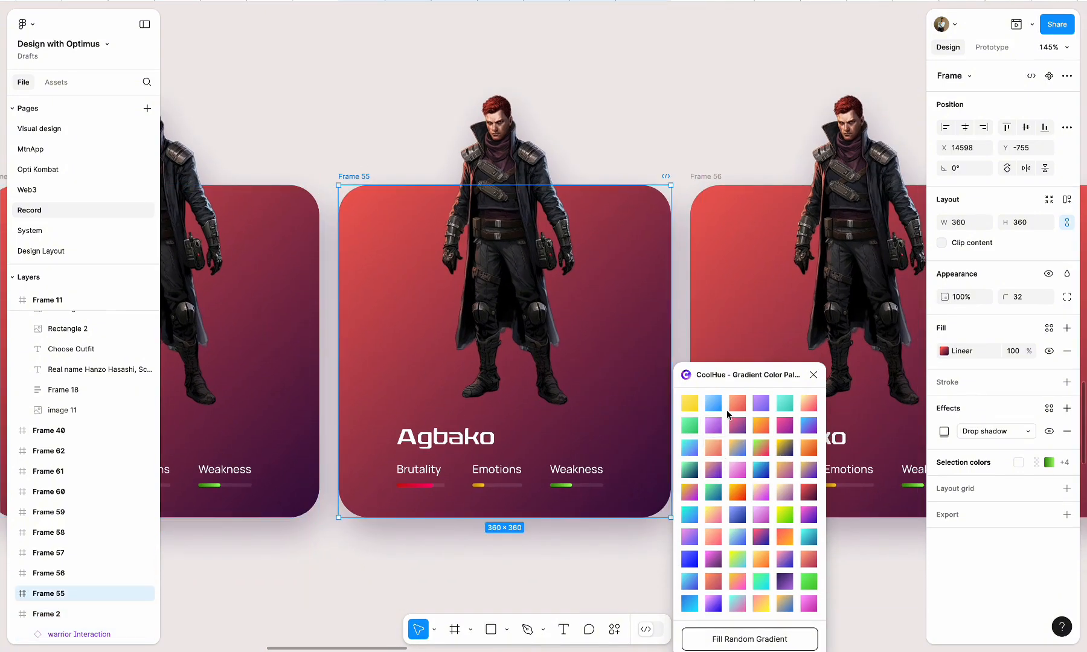
{"action": "left_click", "coordinate": [714, 404]}
{"action": "left_click", "coordinate": [689, 582]}
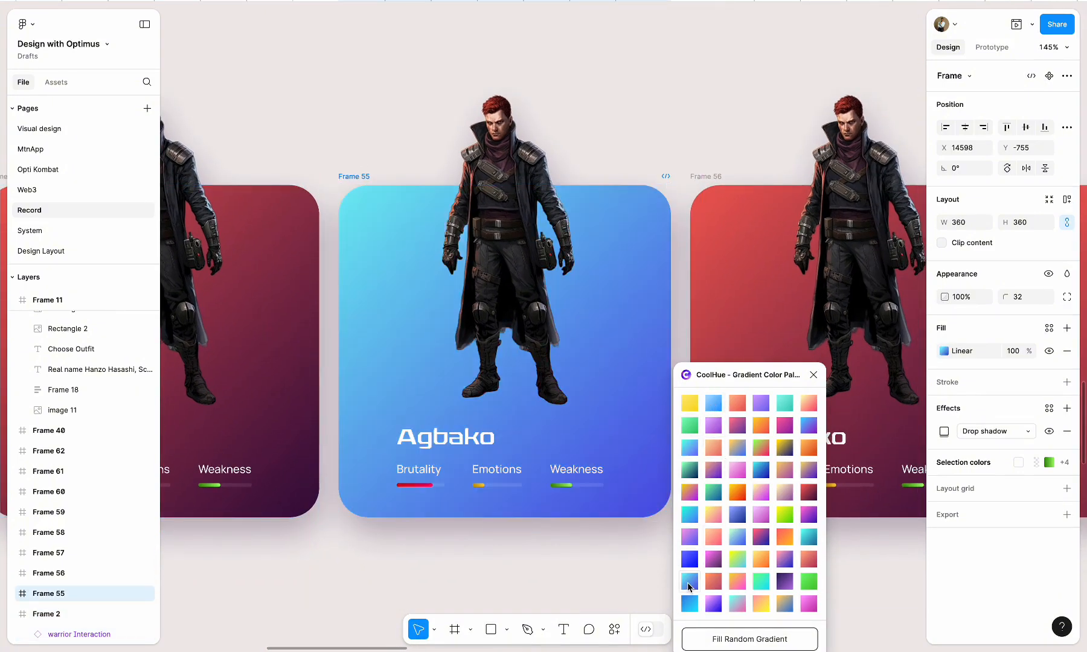
{"action": "scroll", "coordinate": [582, 502], "scroll_direction": "right", "scroll_amount": 5}
{"action": "left_click", "coordinate": [490, 176]}
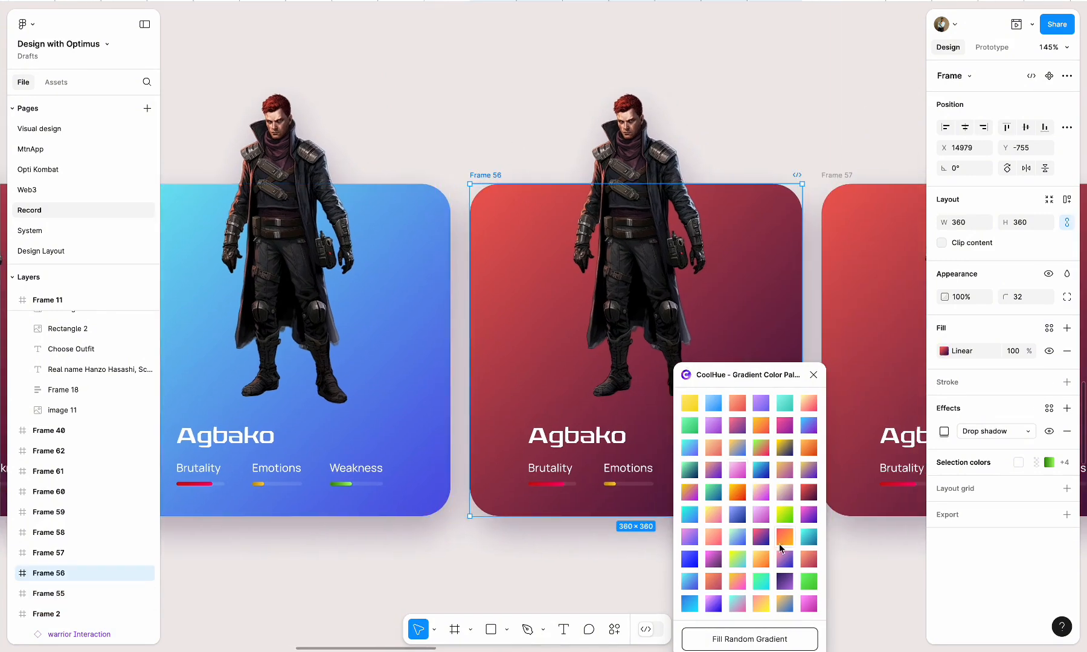
{"action": "left_click", "coordinate": [782, 552]}
Try a yellow-green CoolHue gradient on the Frame 57 card, then replace it with a random gradient
{"action": "scroll", "coordinate": [577, 426], "scroll_direction": "right", "scroll_amount": 5}
{"action": "left_click", "coordinate": [464, 162]}
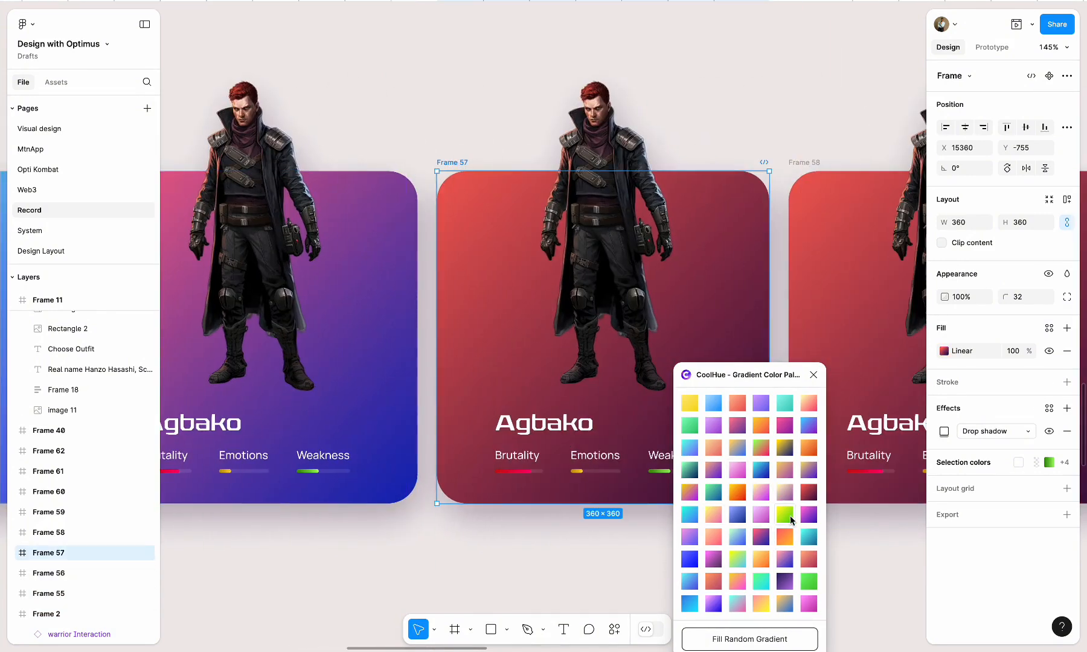
{"action": "left_click", "coordinate": [788, 515]}
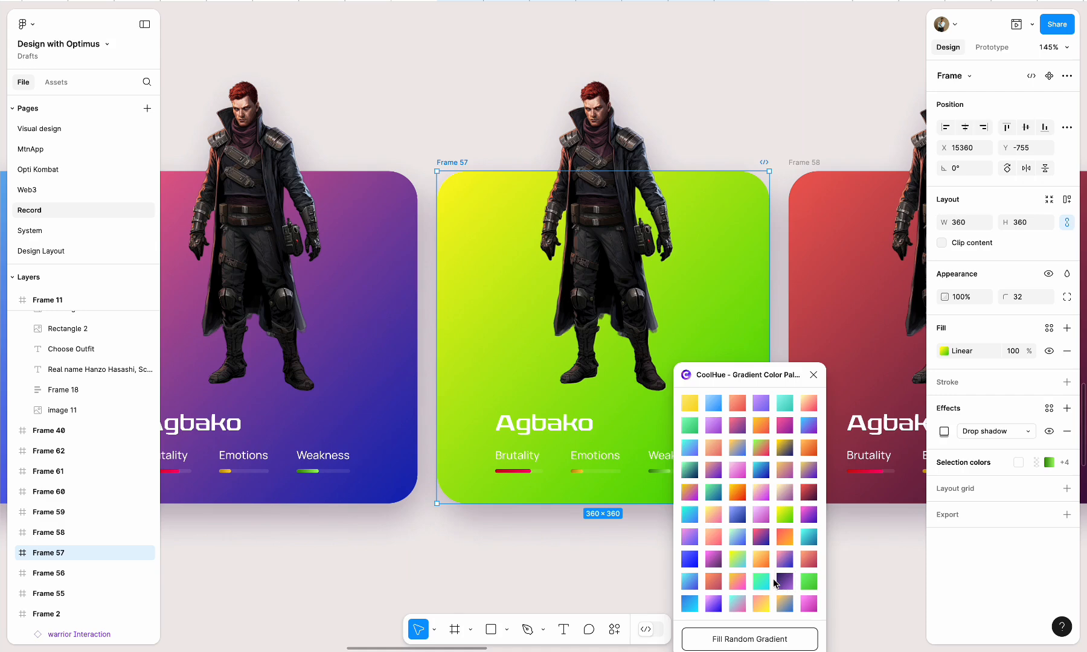
{"action": "left_click", "coordinate": [732, 641]}
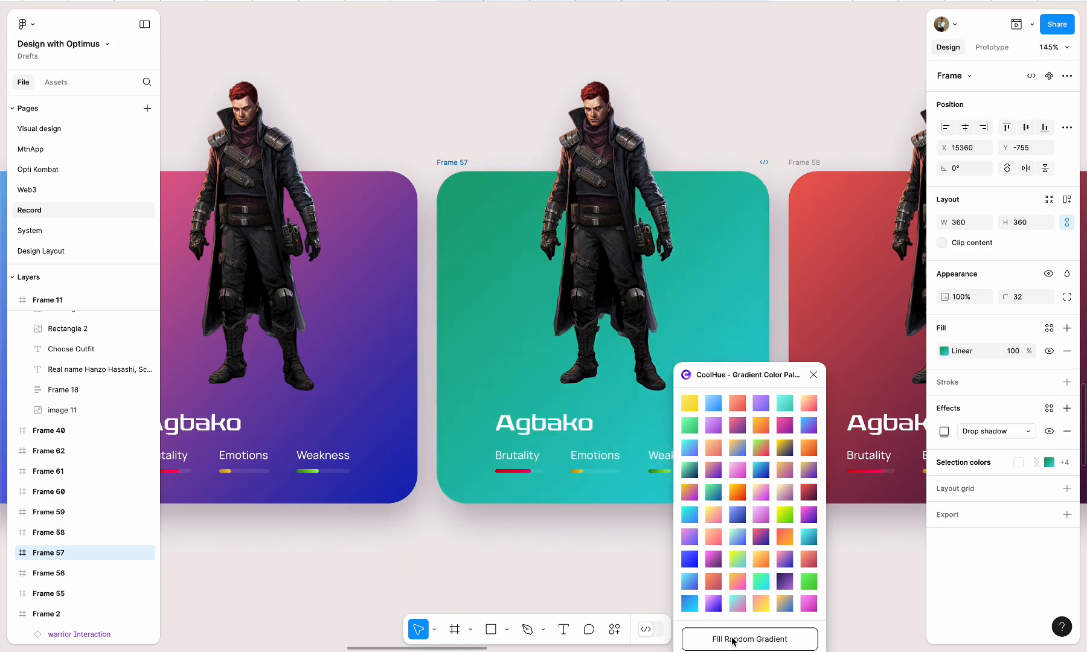
Fill the Frame 58, Frame 59 and Frame 60 cards with random CoolHue gradients
{"action": "scroll", "coordinate": [544, 302], "scroll_direction": "right", "scroll_amount": 5}
{"action": "left_click", "coordinate": [523, 178]}
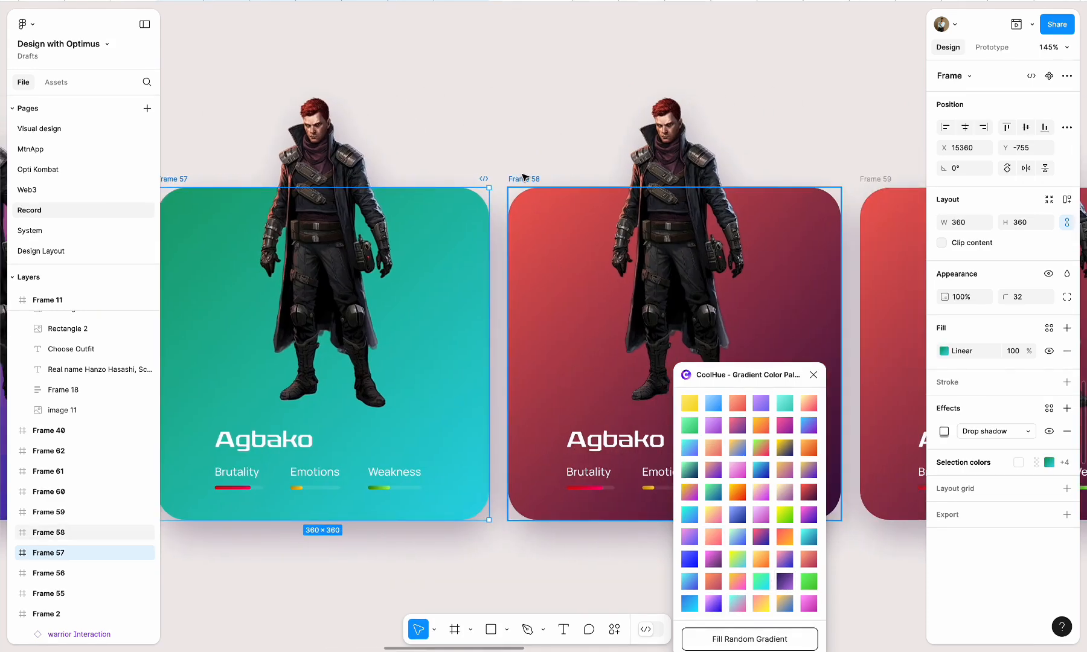
{"action": "left_click", "coordinate": [742, 639]}
{"action": "key", "text": "Tab"}
{"action": "left_click", "coordinate": [702, 641]}
{"action": "scroll", "coordinate": [707, 641], "scroll_direction": "right", "scroll_amount": 10}
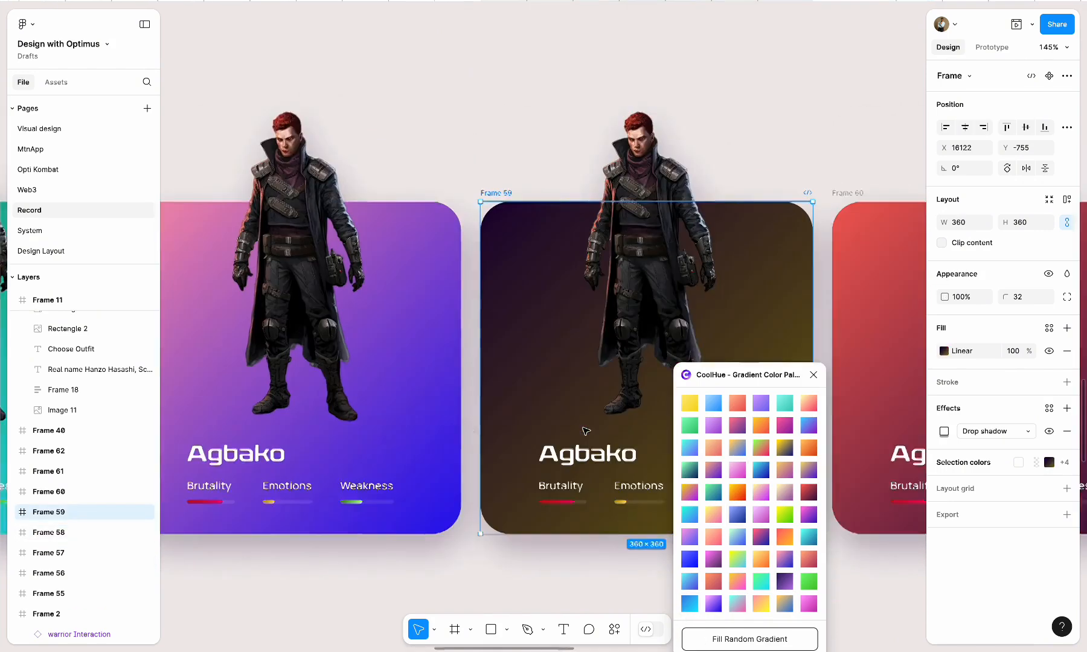
{"action": "key", "text": "Tab"}
{"action": "left_click", "coordinate": [733, 641]}
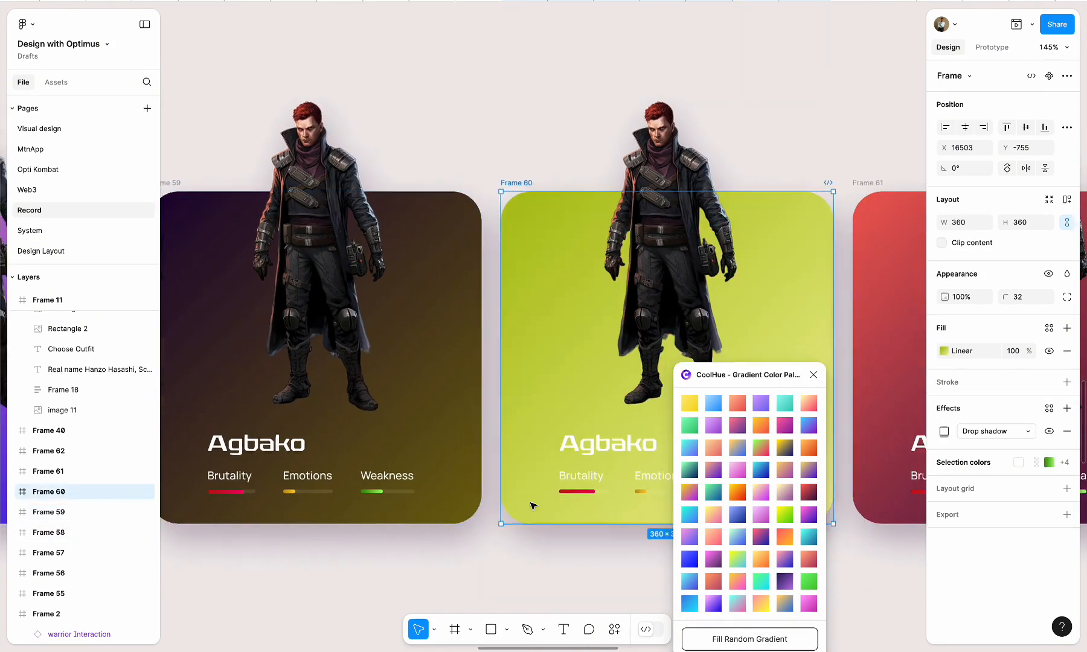
Fill the last two cards, Frame 61 and Frame 62, with random CoolHue gradients
{"action": "scroll", "coordinate": [471, 275], "scroll_direction": "right", "scroll_amount": 10}
{"action": "left_click", "coordinate": [422, 165]}
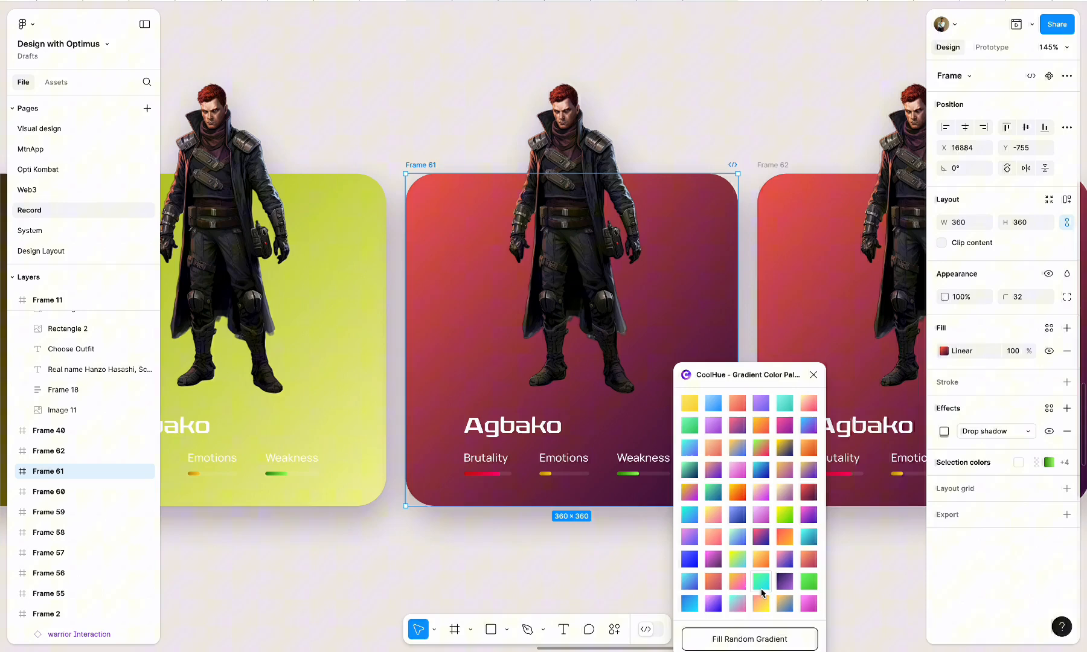
{"action": "left_click", "coordinate": [733, 639]}
{"action": "scroll", "coordinate": [724, 639], "scroll_direction": "right", "scroll_amount": 10}
{"action": "key", "text": "Tab"}
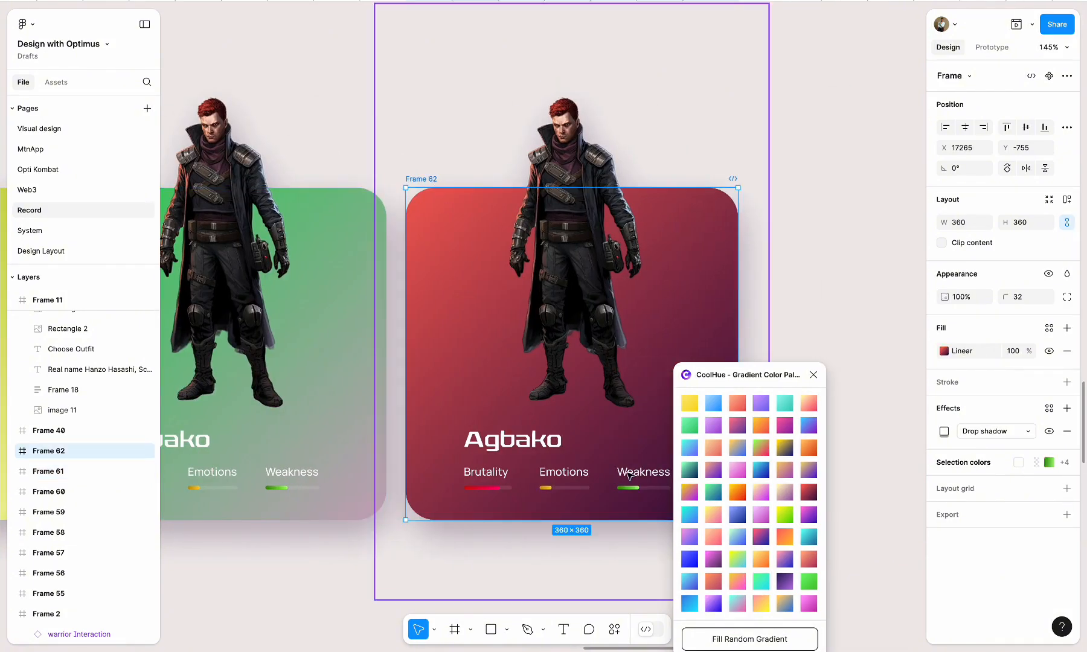
{"action": "left_click", "coordinate": [711, 635]}
{"action": "scroll", "coordinate": [524, 444], "scroll_direction": "down", "scroll_amount": 5}
{"action": "scroll", "coordinate": [524, 443], "scroll_direction": "left", "scroll_amount": 10}
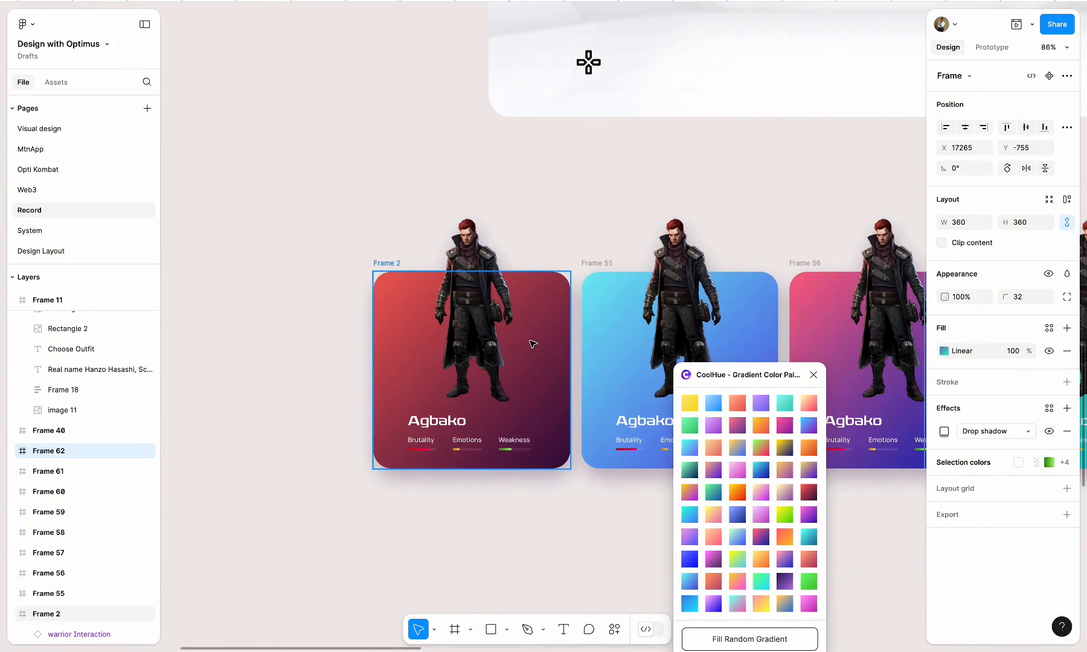
Switch the warrior on the cyan-to-blue Frame 55 card to the dagboru variant
{"action": "left_click", "coordinate": [490, 271]}
{"action": "double_click", "coordinate": [480, 248]}
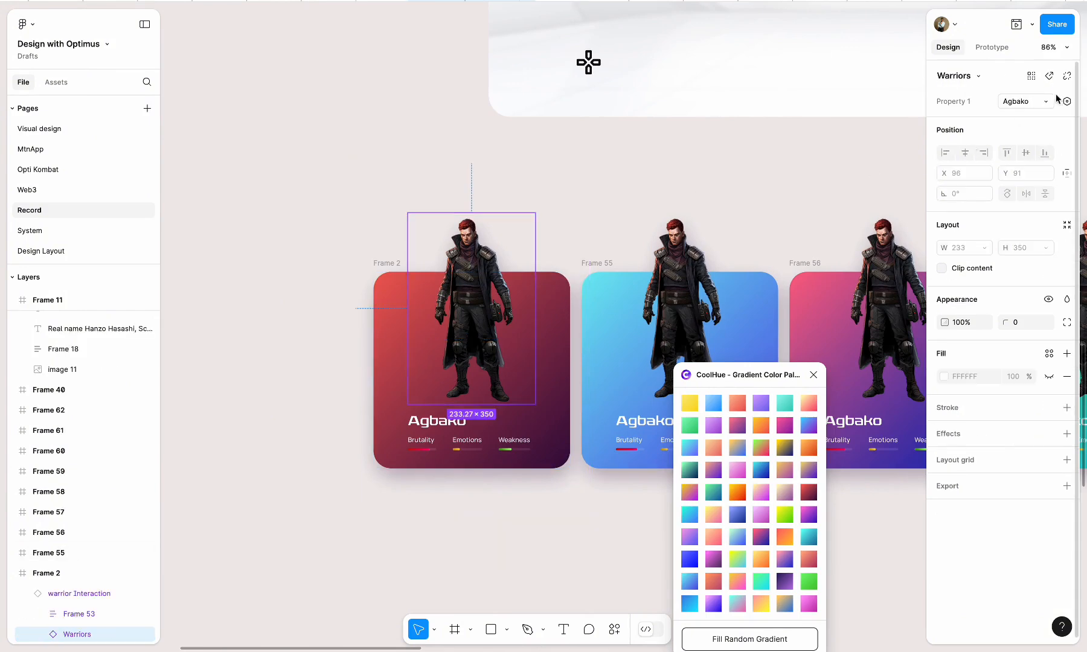
{"action": "left_click", "coordinate": [679, 235]}
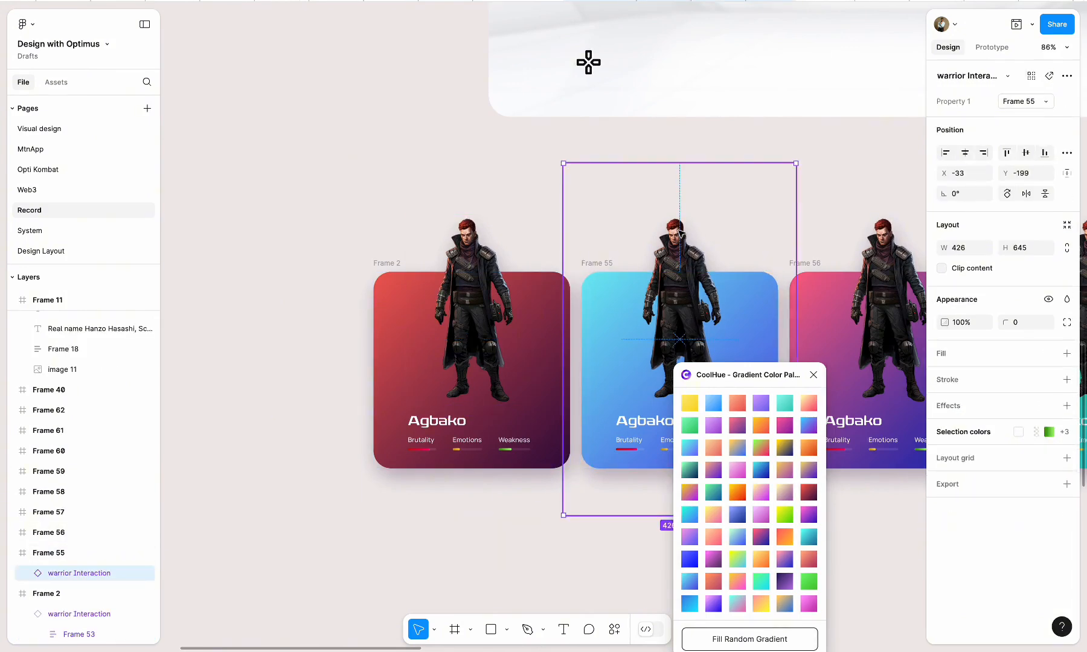
{"action": "double_click", "coordinate": [680, 235]}
{"action": "left_click", "coordinate": [1048, 104]}
{"action": "left_click", "coordinate": [982, 129]}
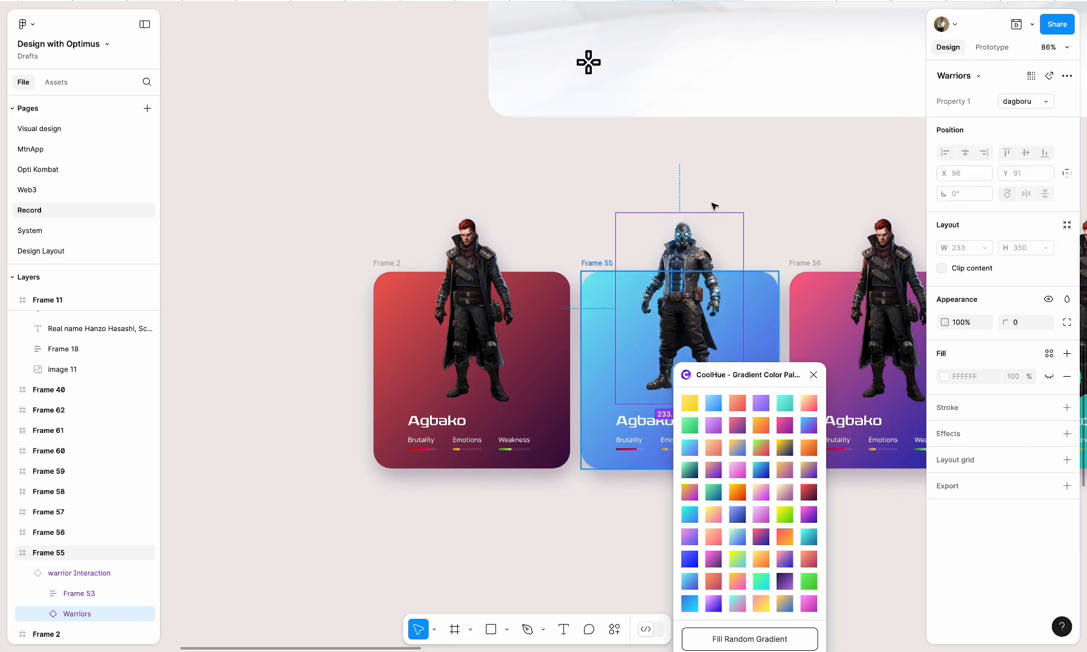
Switch the warrior on the Frame 56 card to the portable variant
{"action": "scroll", "coordinate": [604, 271], "scroll_direction": "right", "scroll_amount": 5}
{"action": "left_click", "coordinate": [561, 225]}
{"action": "double_click", "coordinate": [561, 225]}
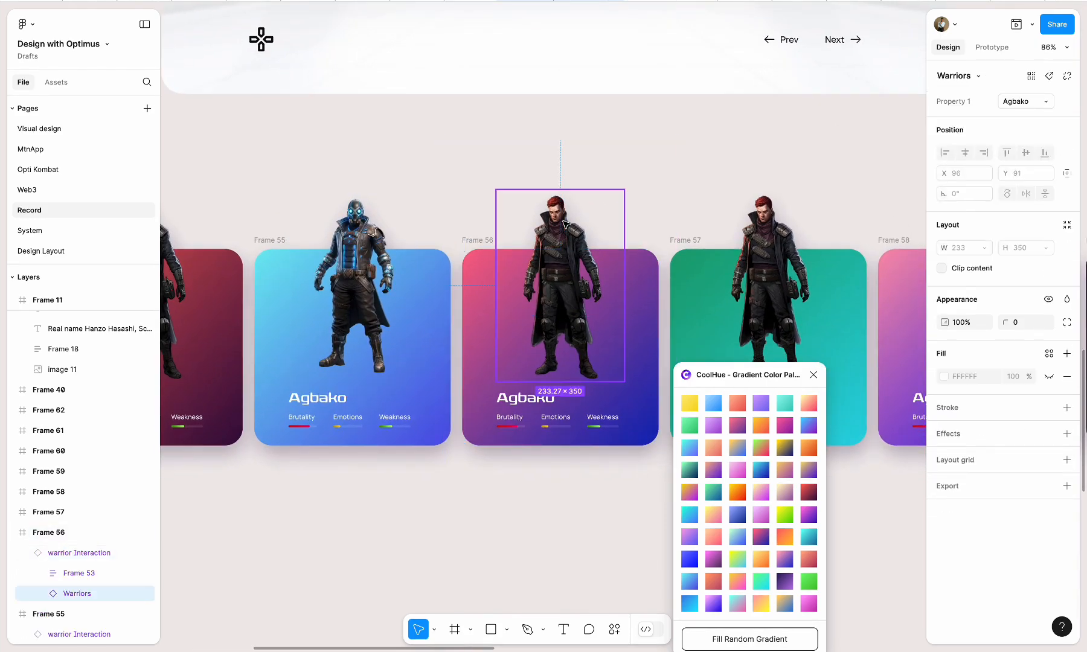
{"action": "left_click", "coordinate": [1048, 102]}
{"action": "left_click", "coordinate": [982, 128]}
Switch the warrior on the green Frame 57 card to the Rave variant
{"action": "scroll", "coordinate": [712, 181], "scroll_direction": "right", "scroll_amount": 5}
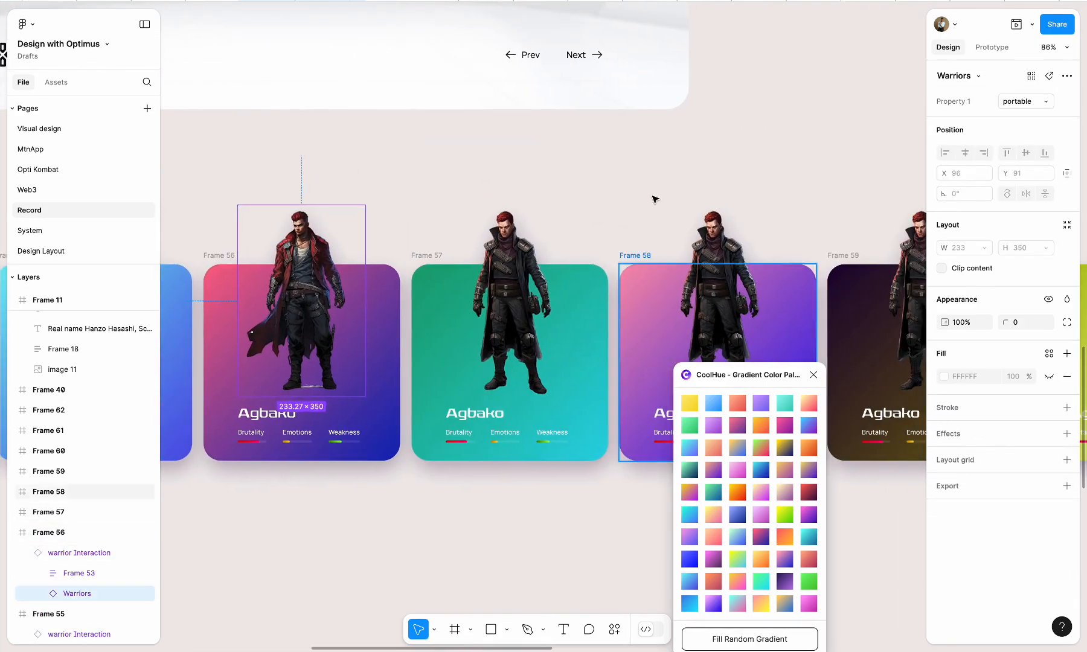
{"action": "left_click", "coordinate": [509, 254]}
{"action": "double_click", "coordinate": [509, 253]}
{"action": "left_click", "coordinate": [1024, 102]}
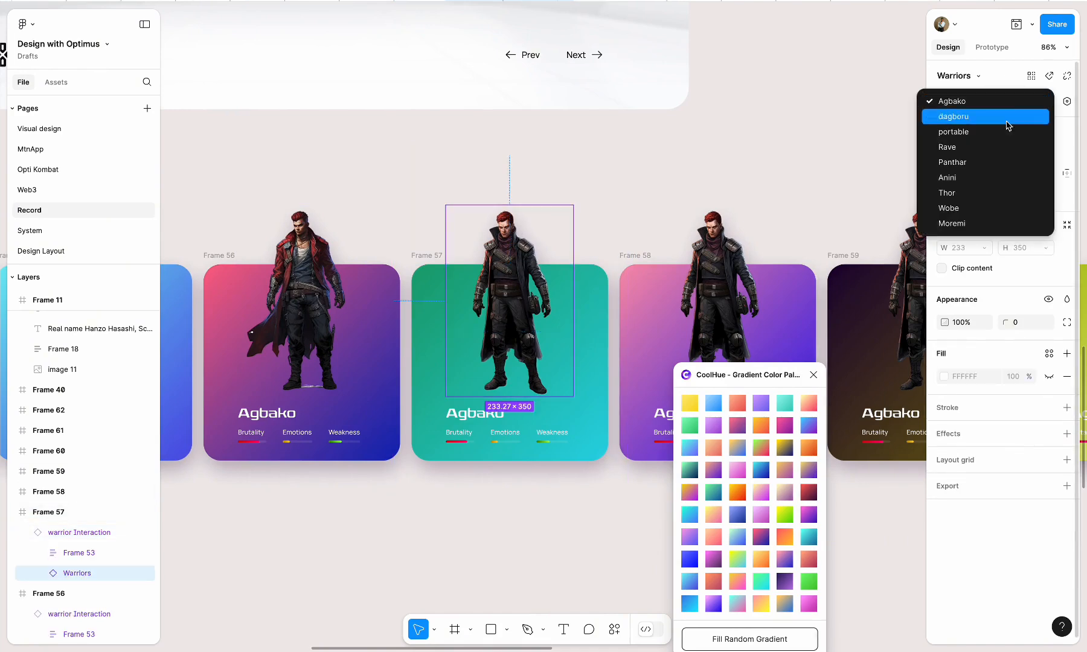
{"action": "left_click", "coordinate": [964, 146]}
Switch the warrior on the Frame 58 card to the Panthar variant
{"action": "scroll", "coordinate": [674, 218], "scroll_direction": "right", "scroll_amount": 5}
{"action": "left_click", "coordinate": [506, 256]}
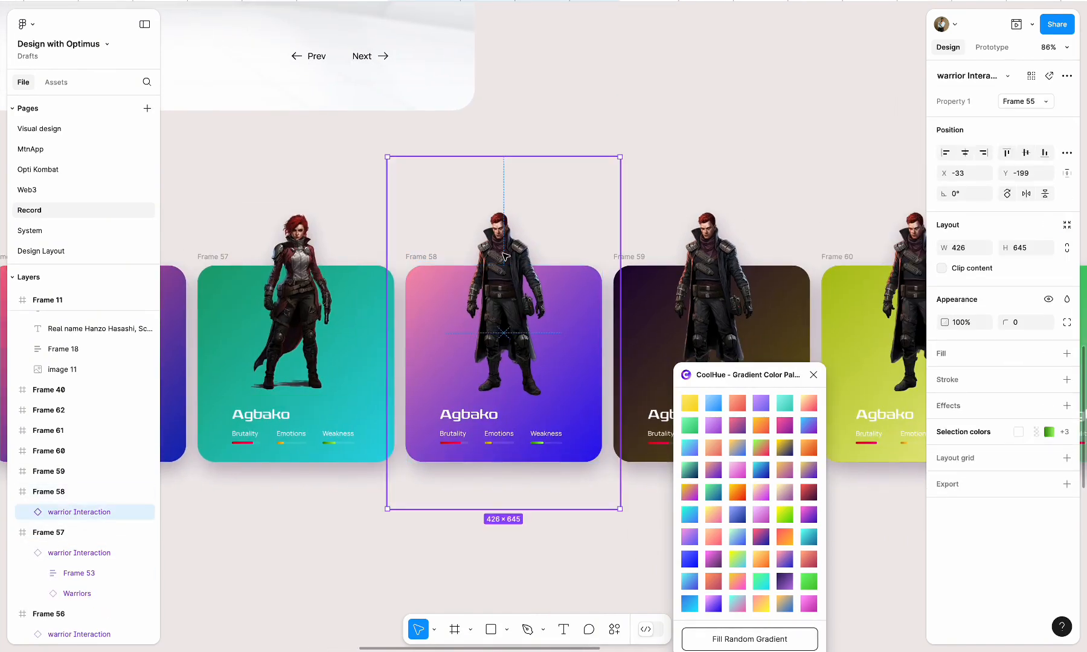
{"action": "double_click", "coordinate": [505, 257]}
{"action": "left_click", "coordinate": [1042, 102]}
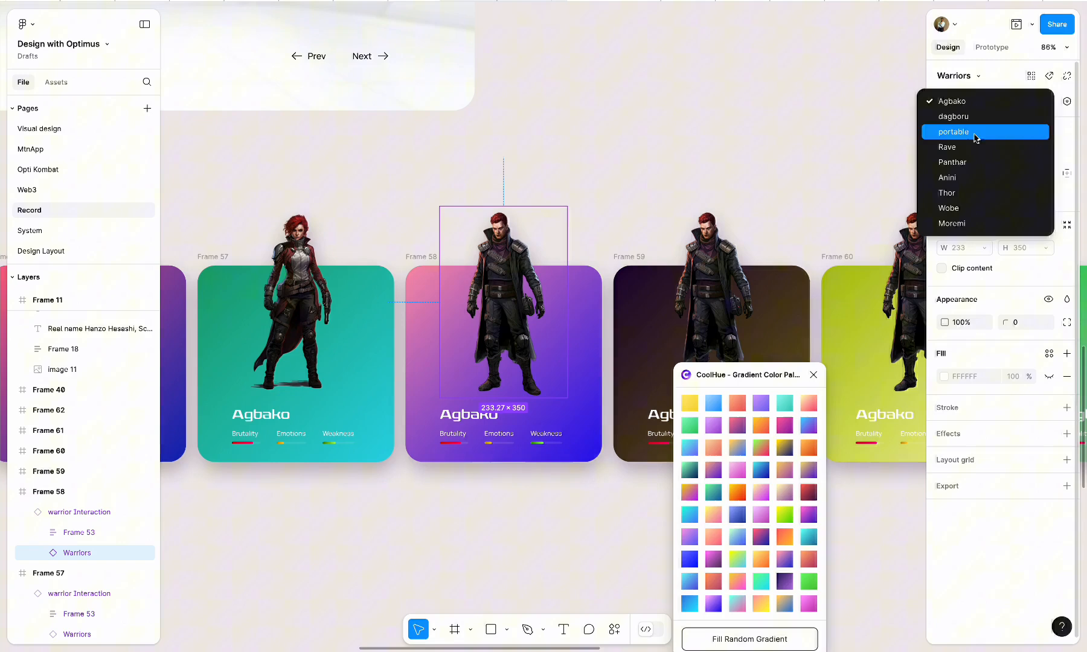
{"action": "left_click", "coordinate": [964, 165]}
Switch the warrior on the dark Frame 59 card to the Anini variant
{"action": "left_click", "coordinate": [716, 242]}
{"action": "double_click", "coordinate": [716, 241]}
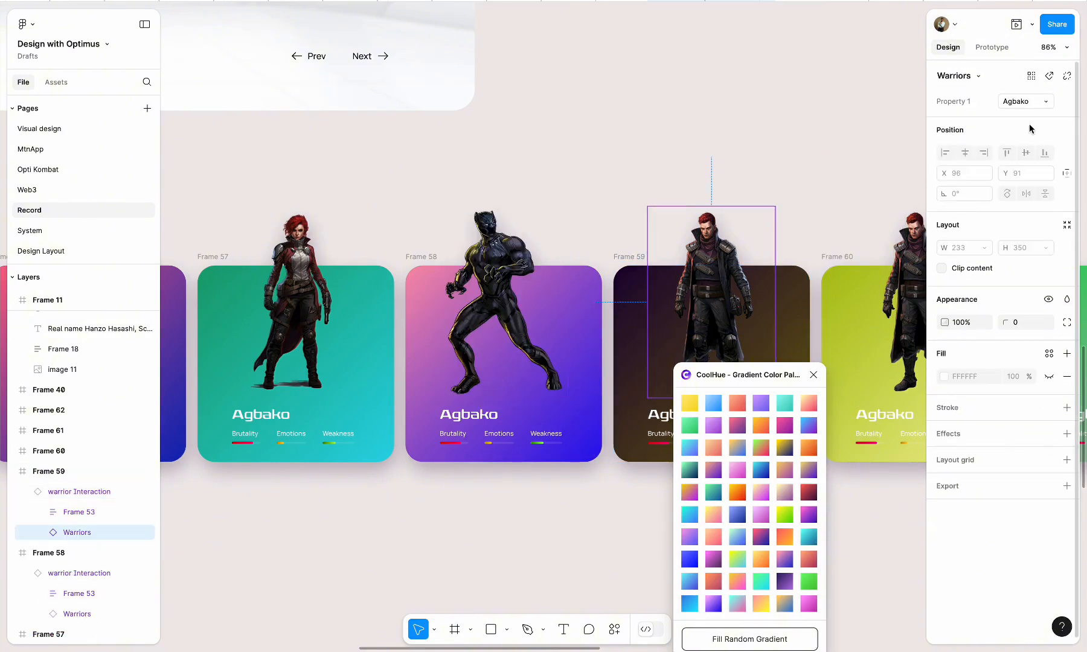
{"action": "left_click", "coordinate": [1024, 101]}
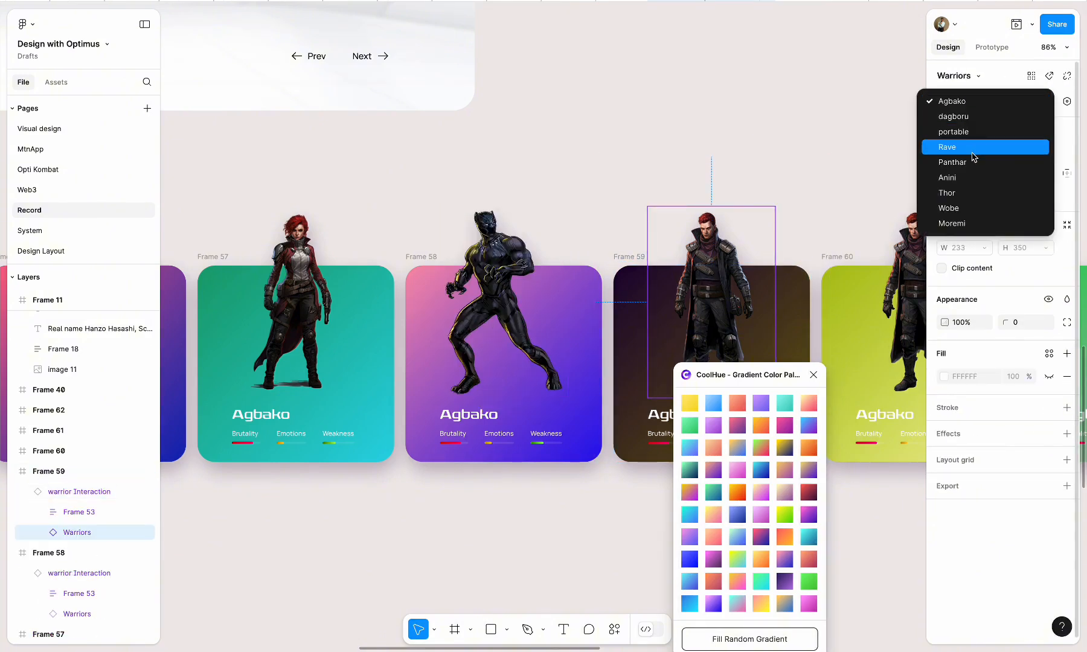
{"action": "left_click", "coordinate": [956, 182]}
Switch the warrior on the yellow-green Frame 60 card to the Thor variant
{"action": "scroll", "coordinate": [770, 203], "scroll_direction": "right", "scroll_amount": 4}
{"action": "scroll", "coordinate": [770, 203], "scroll_direction": "down", "scroll_amount": 1}
{"action": "double_click", "coordinate": [672, 184]}
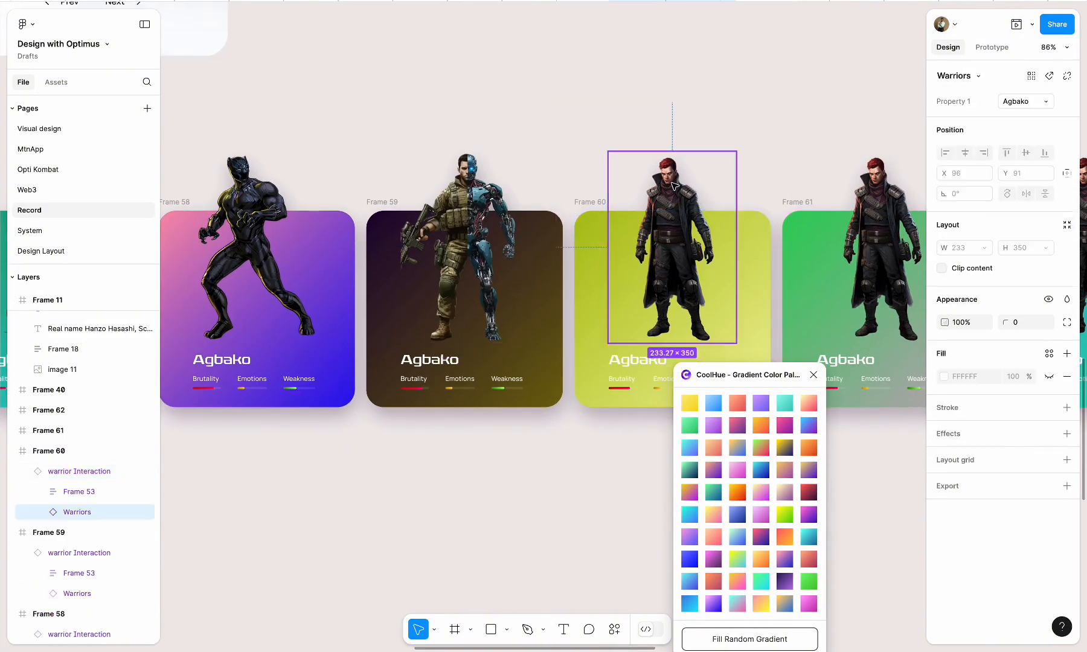
{"action": "left_click", "coordinate": [1042, 101]}
{"action": "left_click", "coordinate": [970, 192]}
Switch the warrior on the Frame 61 card to the Wobe variant
{"action": "scroll", "coordinate": [684, 192], "scroll_direction": "right", "scroll_amount": 4}
{"action": "scroll", "coordinate": [683, 192], "scroll_direction": "down", "scroll_amount": 1}
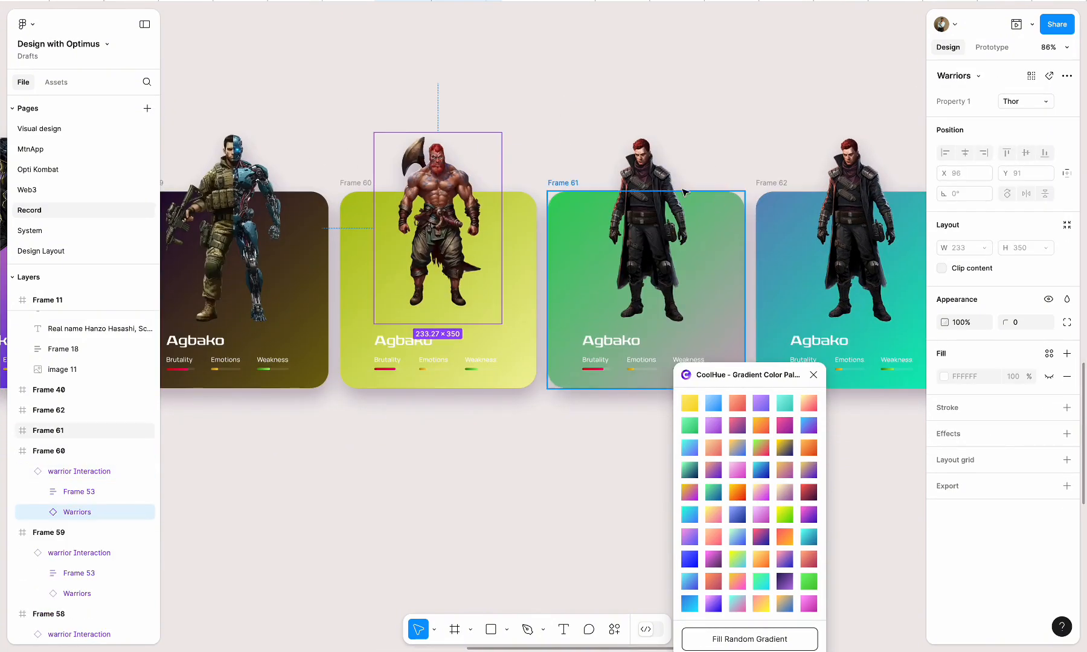
{"action": "double_click", "coordinate": [682, 192]}
{"action": "left_click", "coordinate": [1024, 101]}
{"action": "left_click", "coordinate": [965, 208]}
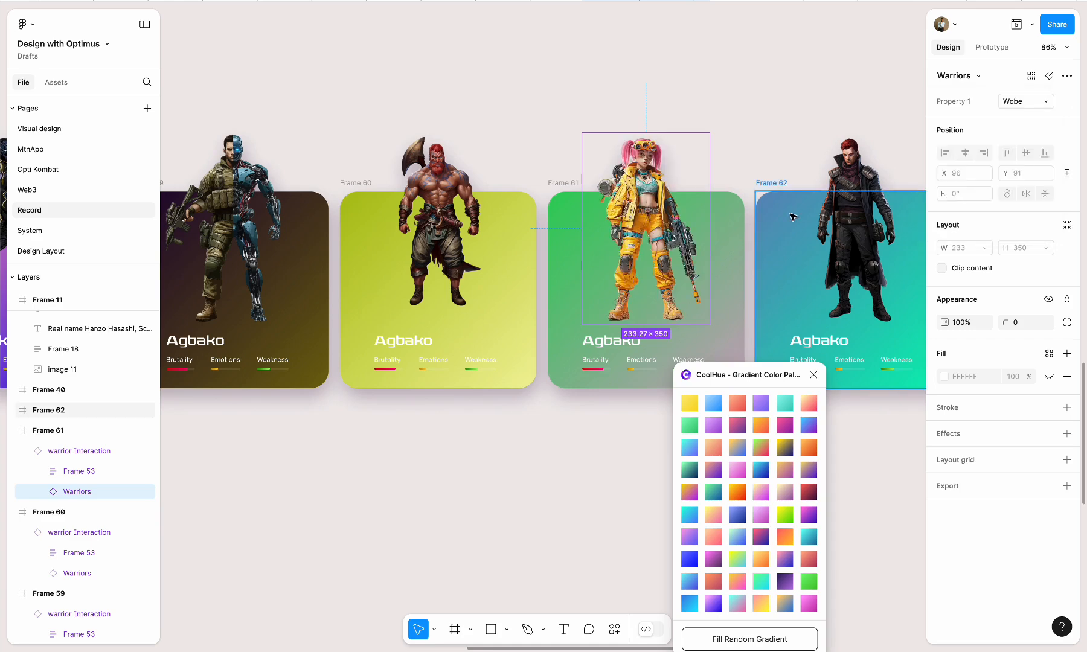
Switch the warrior on the last card, Frame 62, to the Moremi variant and close the CoolHue plugin
{"action": "scroll", "coordinate": [793, 216], "scroll_direction": "right", "scroll_amount": 4}
{"action": "scroll", "coordinate": [792, 216], "scroll_direction": "down", "scroll_amount": 1}
{"action": "double_click", "coordinate": [664, 199]}
{"action": "left_click", "coordinate": [1024, 102]}
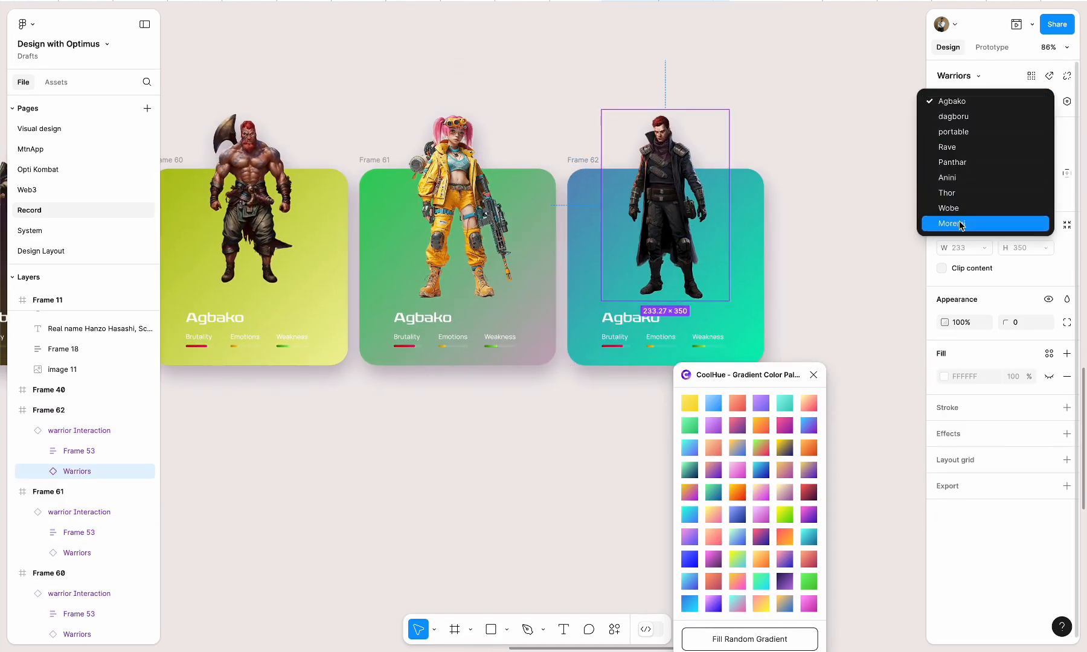
{"action": "left_click", "coordinate": [961, 224]}
{"action": "left_click", "coordinate": [813, 375]}
{"action": "left_click", "coordinate": [737, 429]}
Select all nine warrior cards and wrap them in one frame using Frame selection
{"action": "scroll", "coordinate": [738, 429], "scroll_direction": "down", "scroll_amount": 5}
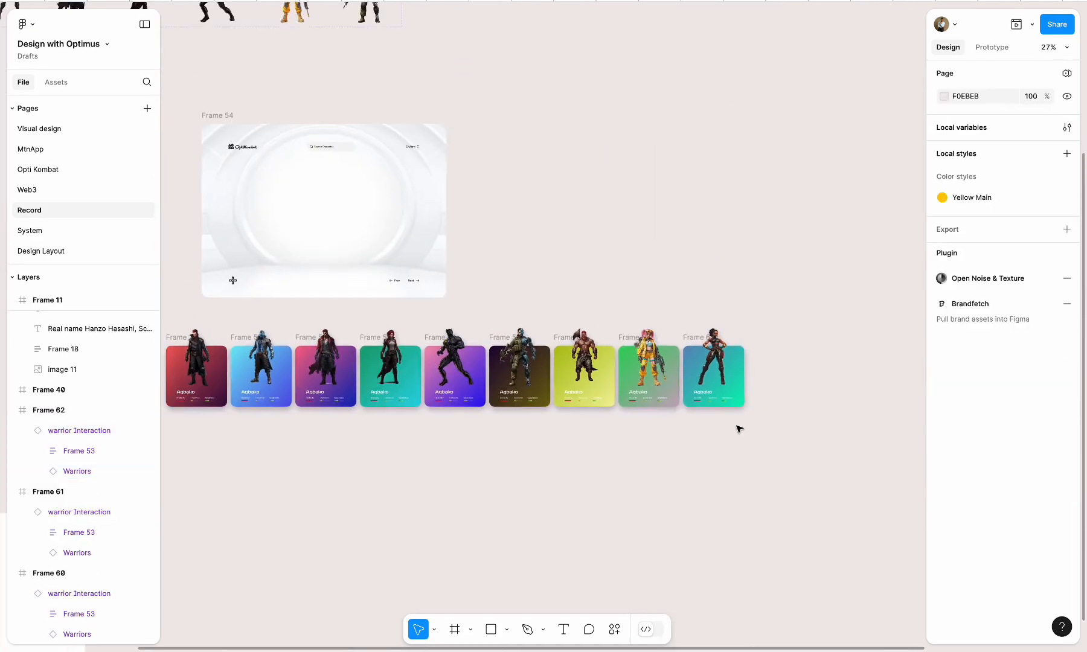
{"action": "scroll", "coordinate": [738, 429], "scroll_direction": "left", "scroll_amount": 3}
{"action": "scroll", "coordinate": [737, 429], "scroll_direction": "down", "scroll_amount": 1}
{"action": "left_click_drag", "start_coordinate": [470, 392], "coordinate": [869, 495]}
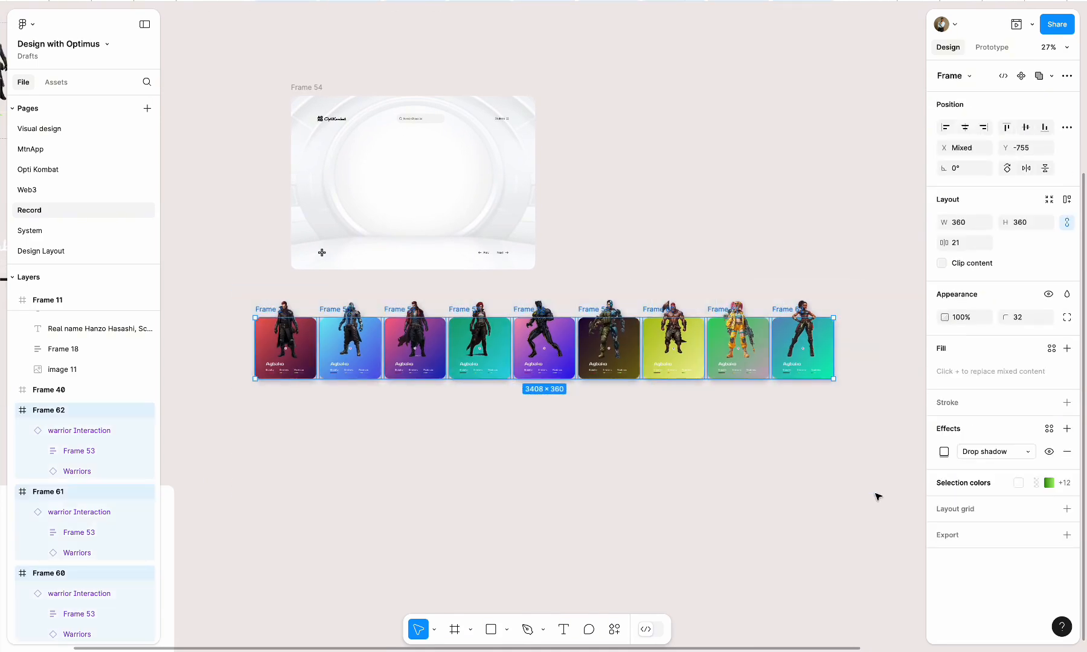
{"action": "right_click", "coordinate": [585, 310]}
{"action": "left_click", "coordinate": [631, 348]}
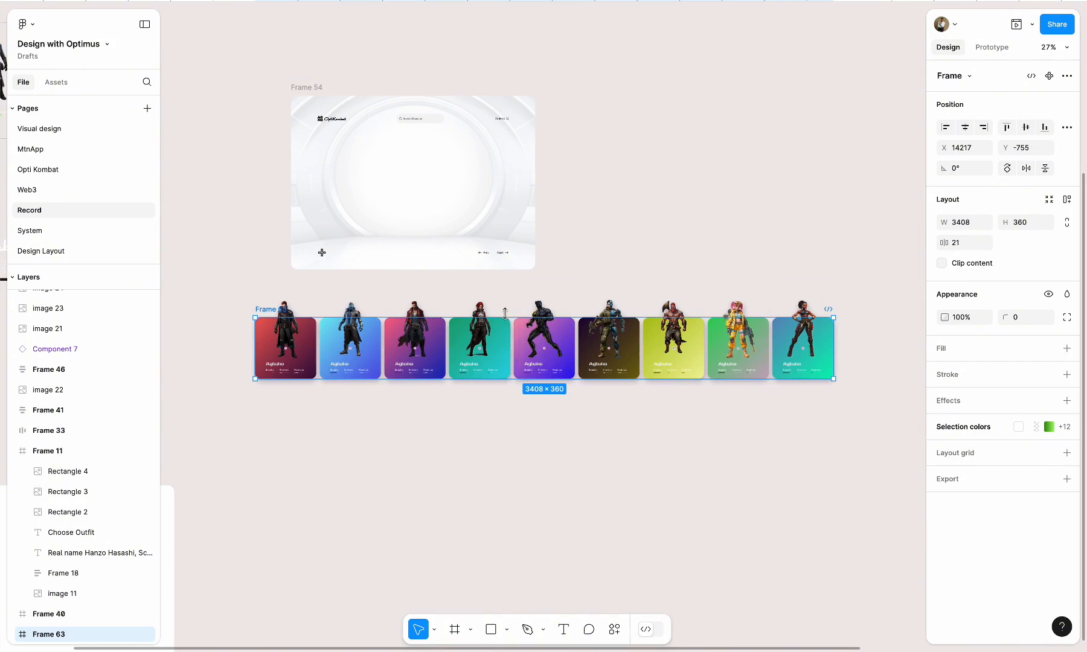
{"action": "left_click", "coordinate": [374, 291]}
{"action": "left_click", "coordinate": [245, 303]}
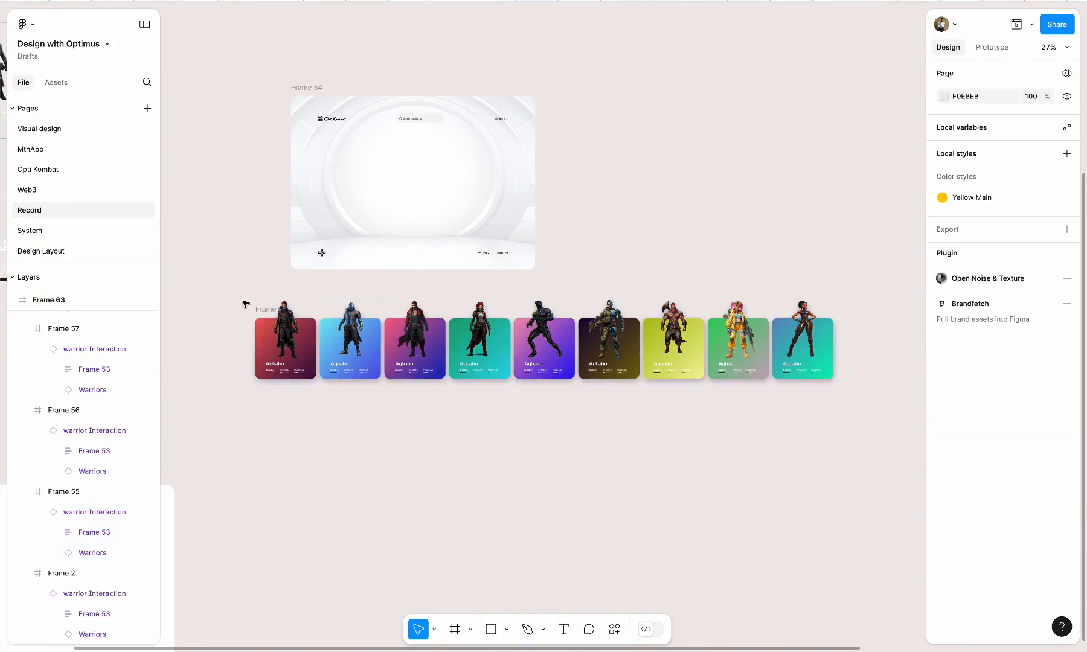
{"action": "left_click", "coordinate": [267, 315]}
{"action": "left_click", "coordinate": [245, 331]}
{"action": "scroll", "coordinate": [244, 330], "scroll_direction": "up", "scroll_amount": 5}
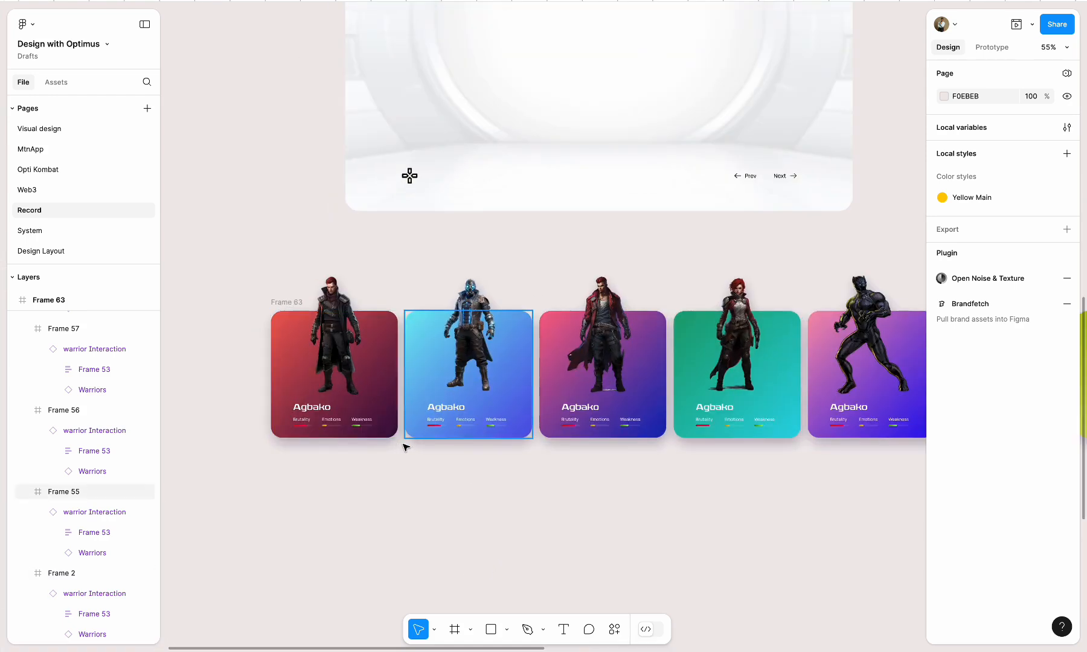
{"action": "left_click", "coordinate": [297, 302]}
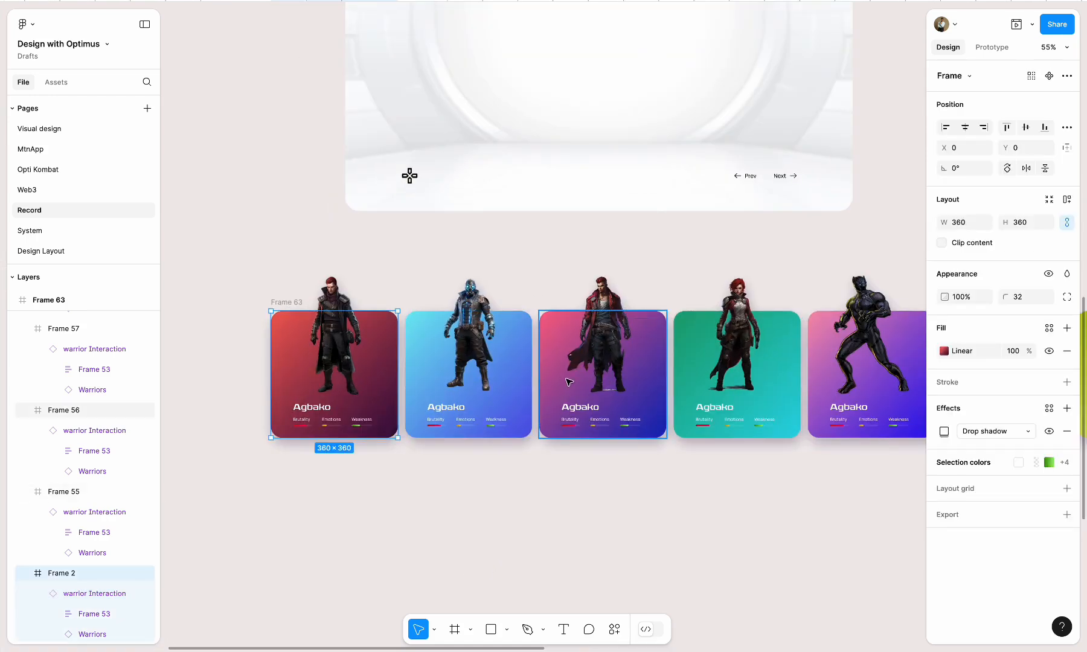
{"action": "left_click", "coordinate": [709, 522]}
{"action": "scroll", "coordinate": [713, 520], "scroll_direction": "down", "scroll_amount": 8}
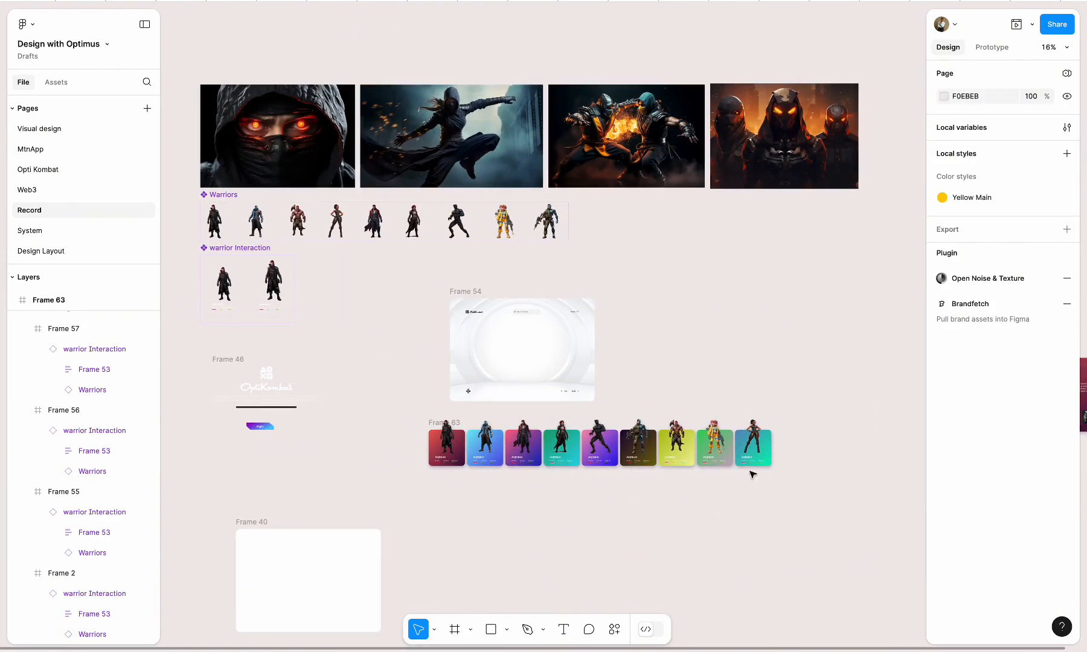
{"action": "scroll", "coordinate": [433, 422], "scroll_direction": "up", "scroll_amount": 7}
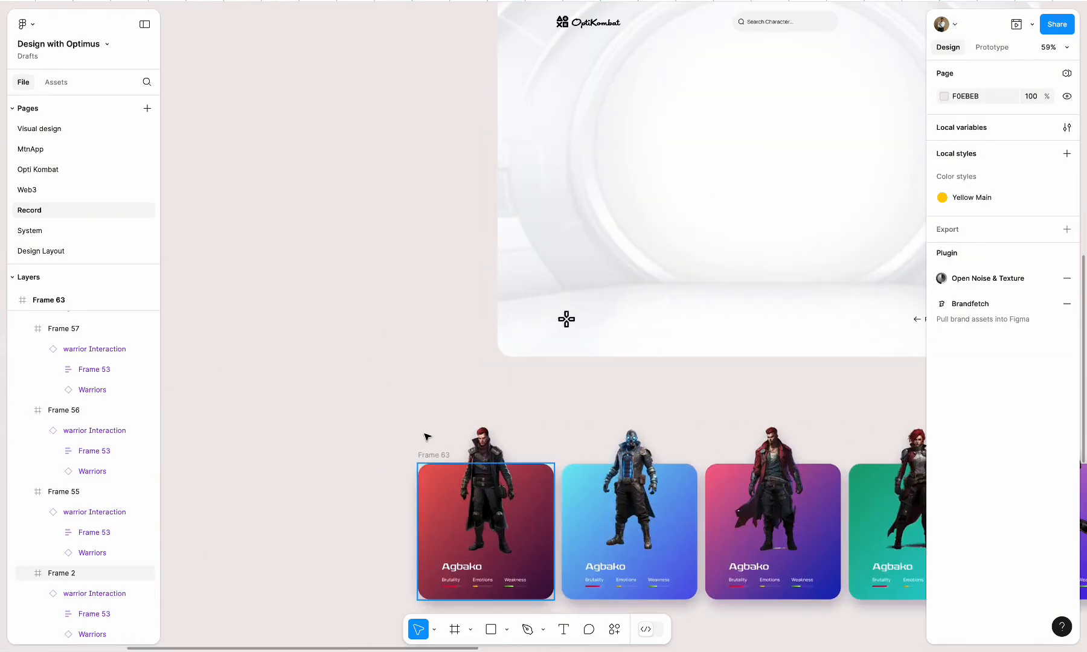
Select the Frame 63 container and extend its upper edge above the warriors' heads to a height of about 620
{"action": "left_click", "coordinate": [416, 457]}
{"action": "scroll", "coordinate": [58, 459], "scroll_direction": "up", "scroll_amount": 10}
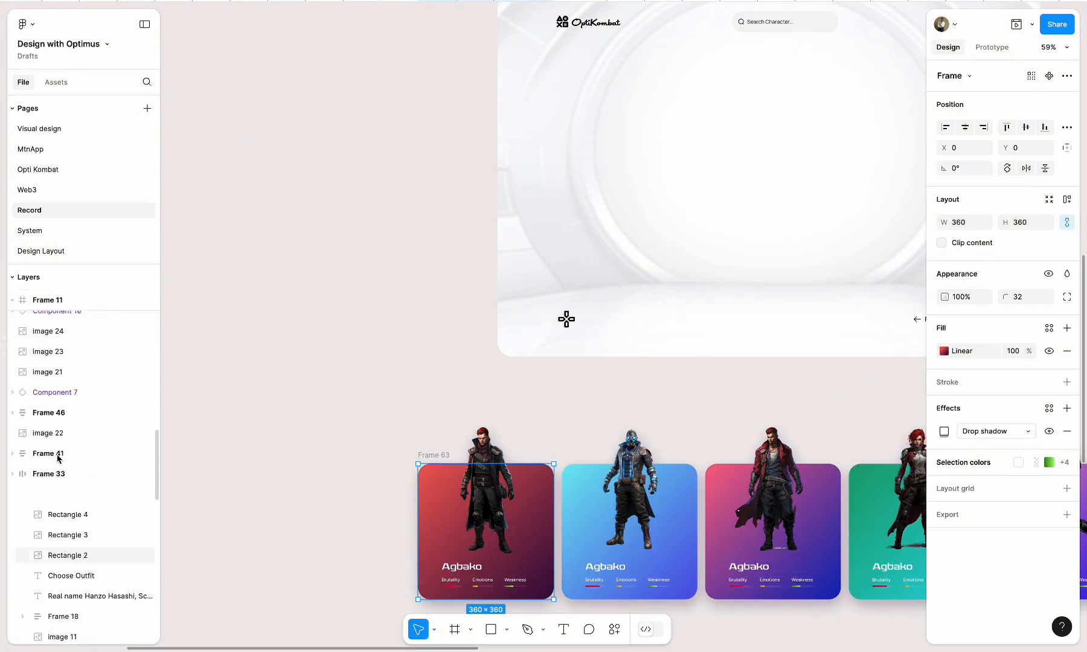
{"action": "left_click", "coordinate": [50, 510]}
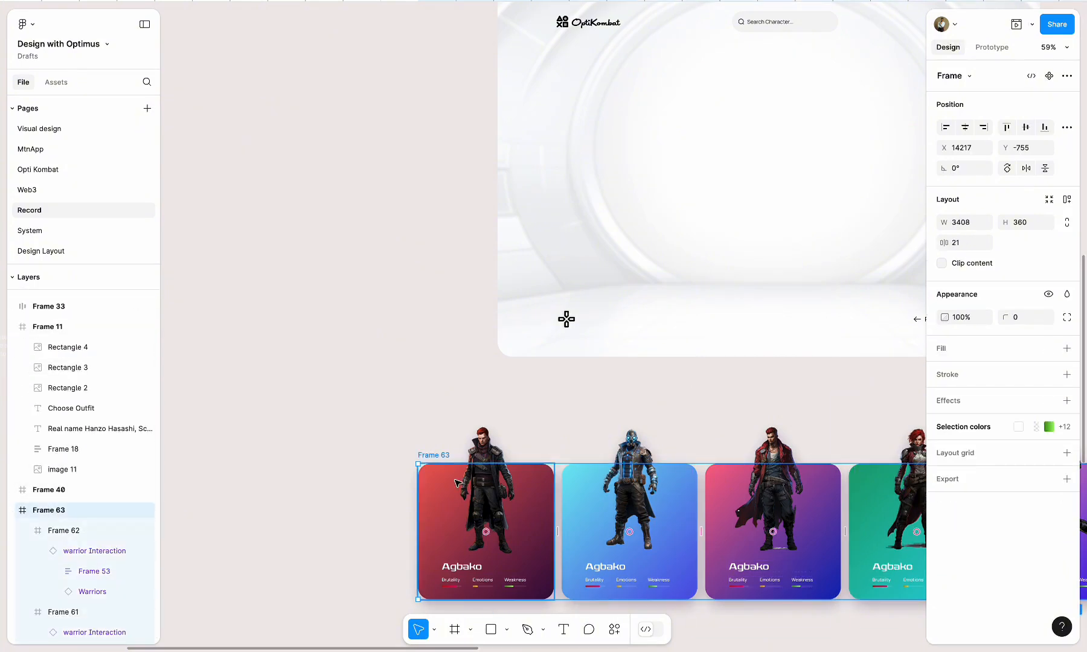
{"action": "scroll", "coordinate": [458, 479], "scroll_direction": "down", "scroll_amount": 3}
{"action": "left_click_drag", "start_coordinate": [716, 432], "coordinate": [715, 431]}
{"action": "scroll", "coordinate": [716, 431], "scroll_direction": "right", "scroll_amount": 3}
{"action": "scroll", "coordinate": [716, 431], "scroll_direction": "down", "scroll_amount": 2}
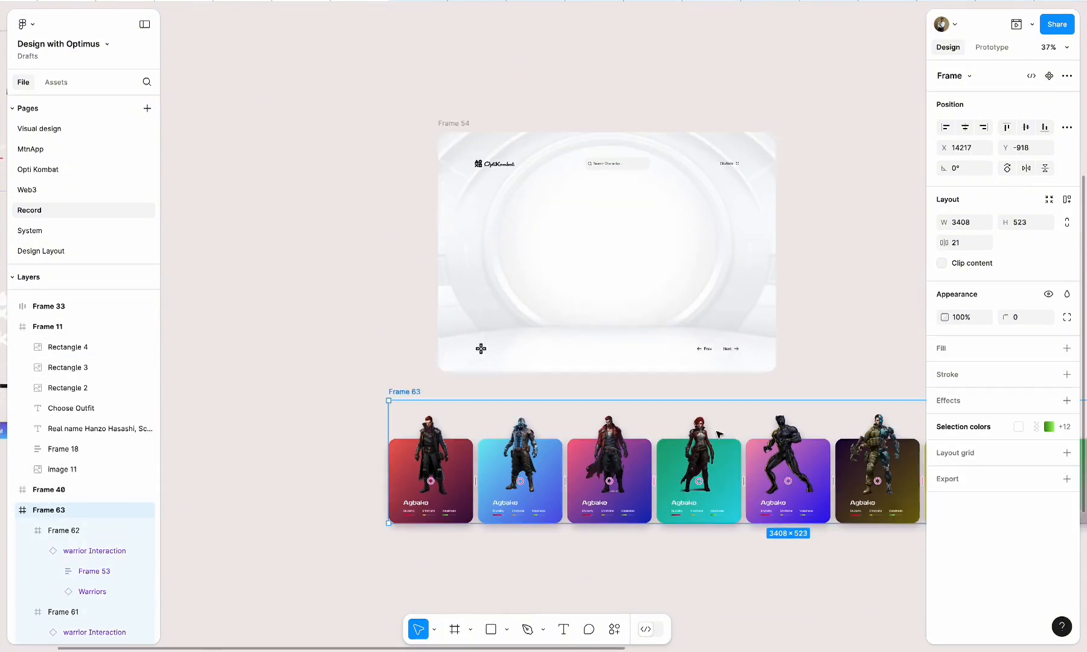
{"action": "left_click_drag", "start_coordinate": [713, 320], "coordinate": [713, 297]}
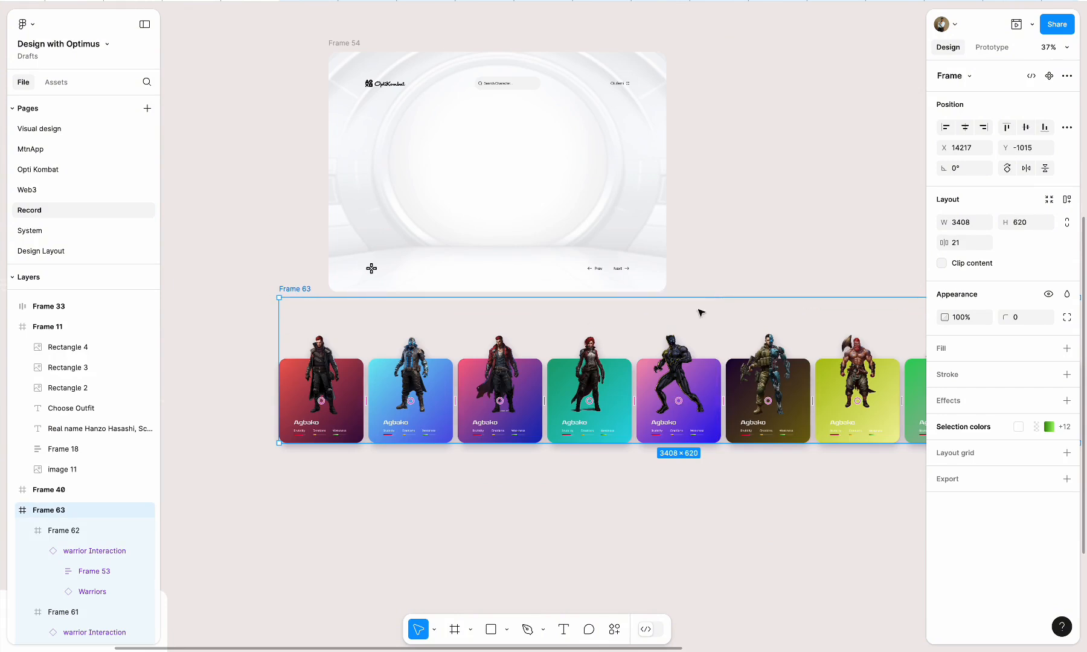
Enable Clip content on Frame 63 and extend its lower edge below the card shadows to a height of about 686
{"action": "scroll", "coordinate": [605, 418], "scroll_direction": "right", "scroll_amount": 3}
{"action": "left_click", "coordinate": [942, 263]}
{"action": "scroll", "coordinate": [680, 411], "scroll_direction": "right", "scroll_amount": 3}
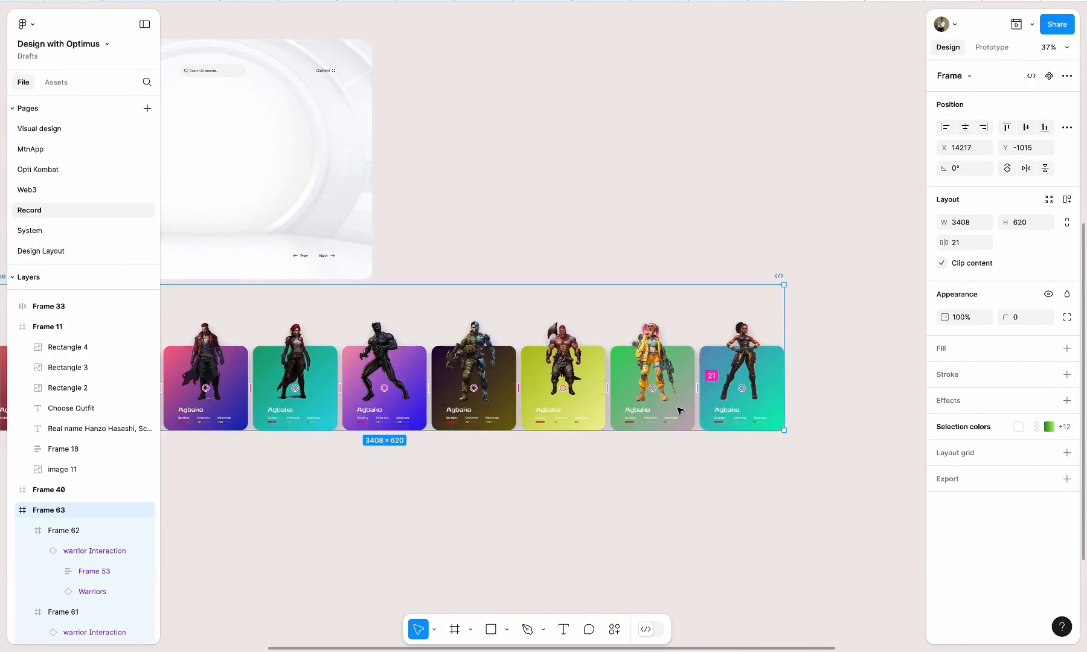
{"action": "left_click_drag", "start_coordinate": [606, 433], "coordinate": [606, 447]}
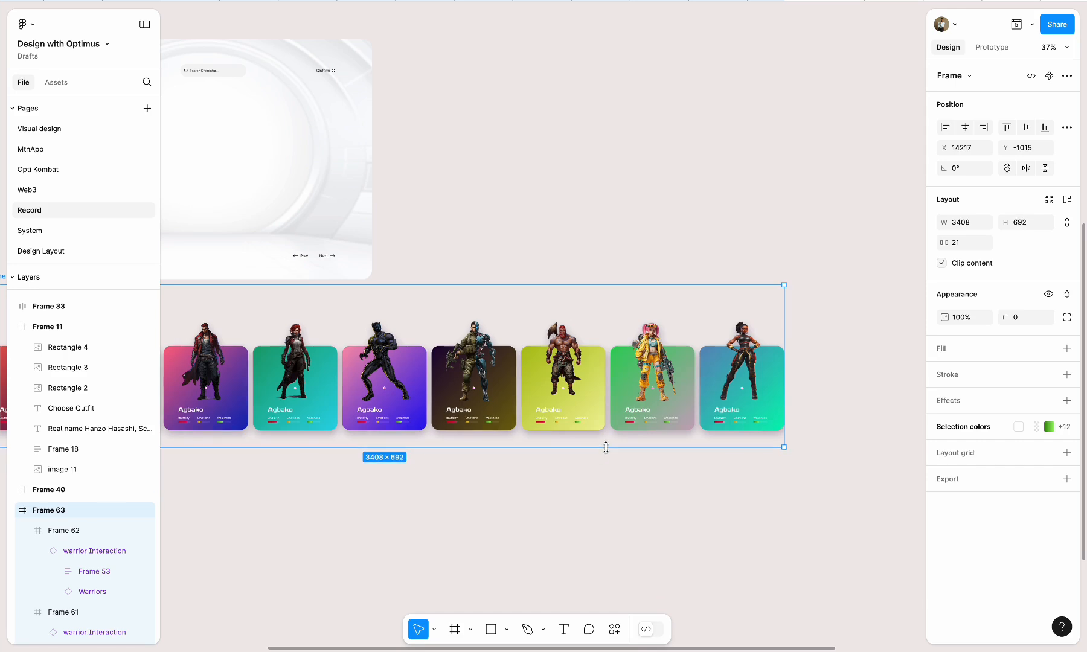
Narrow Frame 63 from its trailing edge to about 1464 wide, so it is roughly as wide as the page frame
{"action": "left_click_drag", "start_coordinate": [786, 349], "coordinate": [672, 348]}
{"action": "scroll", "coordinate": [672, 348], "scroll_direction": "left", "scroll_amount": 5}
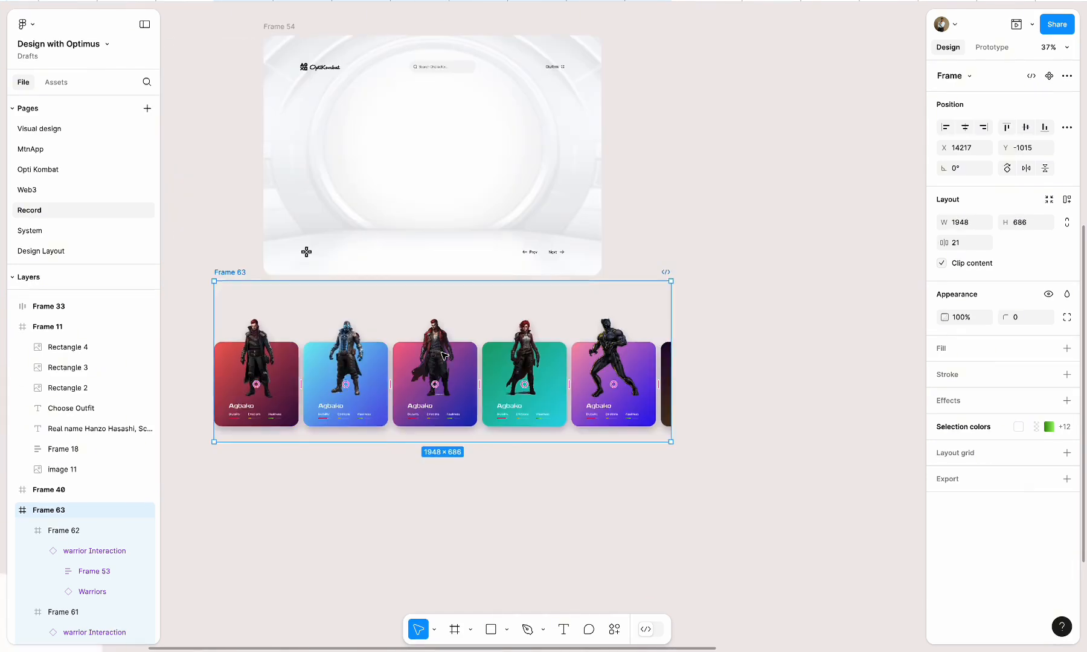
{"action": "left_click_drag", "start_coordinate": [763, 321], "coordinate": [650, 318]}
Move Frame 63 into the OptiKombat page Frame 54, placing the cards between the header and the Prev/Next controls
{"action": "scroll", "coordinate": [653, 320], "scroll_direction": "up", "scroll_amount": 3}
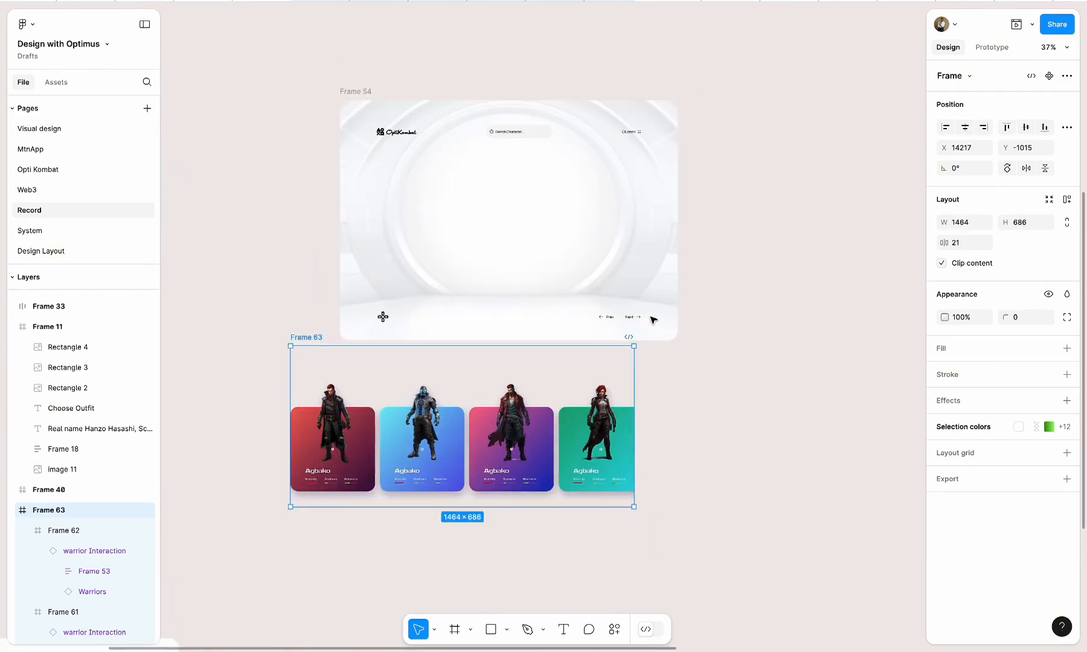
{"action": "left_click_drag", "start_coordinate": [292, 350], "coordinate": [360, 141]}
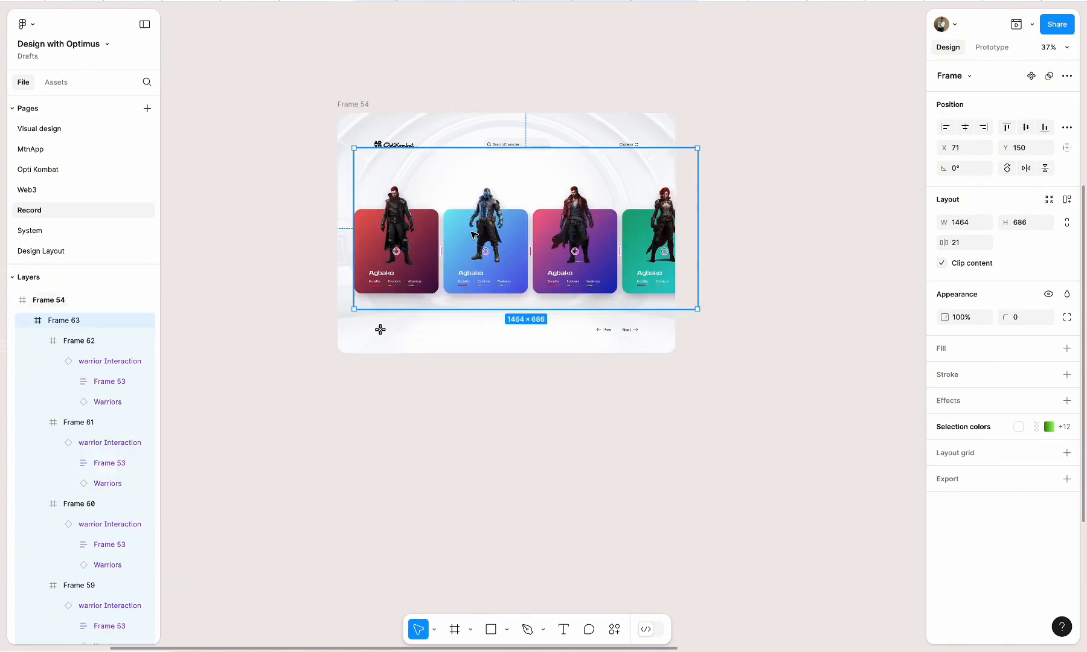
{"action": "mouse_move", "coordinate": [516, 260]}
{"action": "left_mouse_down"}
{"action": "mouse_move", "coordinate": [515, 248]}
{"action": "mouse_move", "coordinate": [499, 255]}
{"action": "mouse_move", "coordinate": [534, 261]}
{"action": "mouse_move", "coordinate": [494, 259]}
{"action": "mouse_move", "coordinate": [511, 265]}
{"action": "left_mouse_up"}
{"action": "left_click", "coordinate": [577, 412]}
Move the page's blurred background image up to Y -199
{"action": "double_click", "coordinate": [592, 128]}
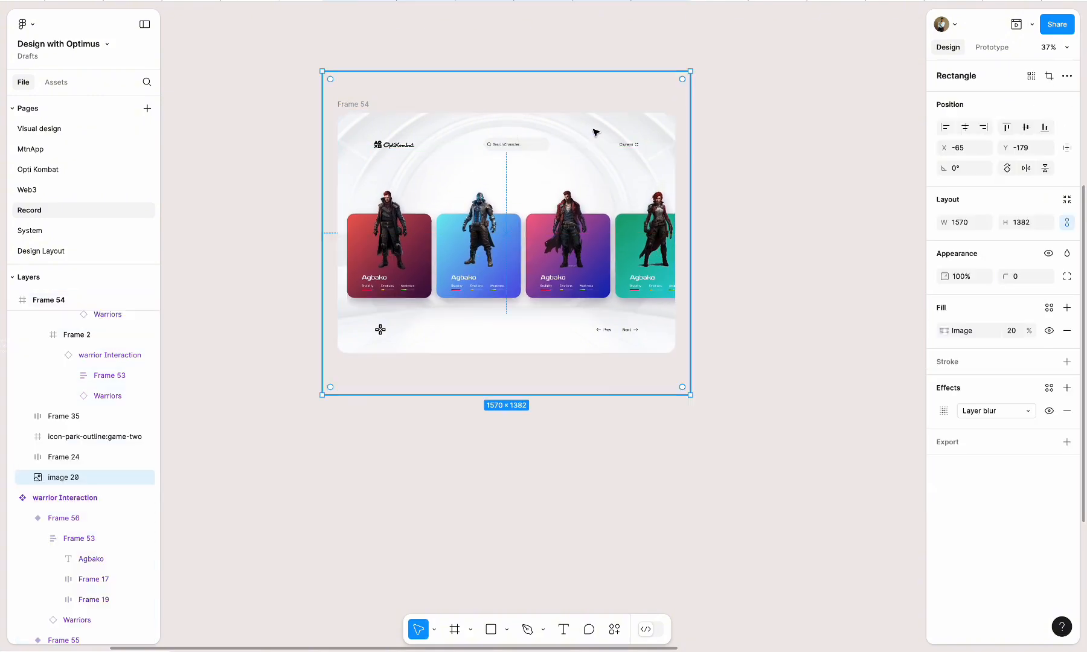
{"action": "left_click_drag", "start_coordinate": [592, 127], "coordinate": [595, 132]}
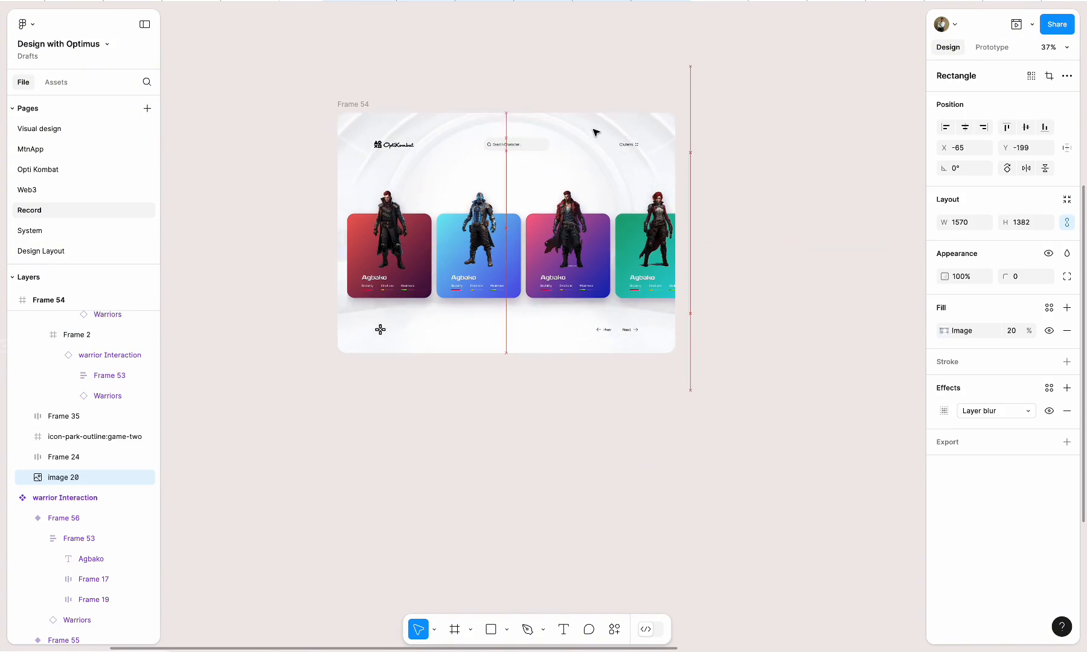
{"action": "left_click", "coordinate": [634, 369]}
{"action": "scroll", "coordinate": [518, 274], "scroll_direction": "up", "scroll_amount": 5}
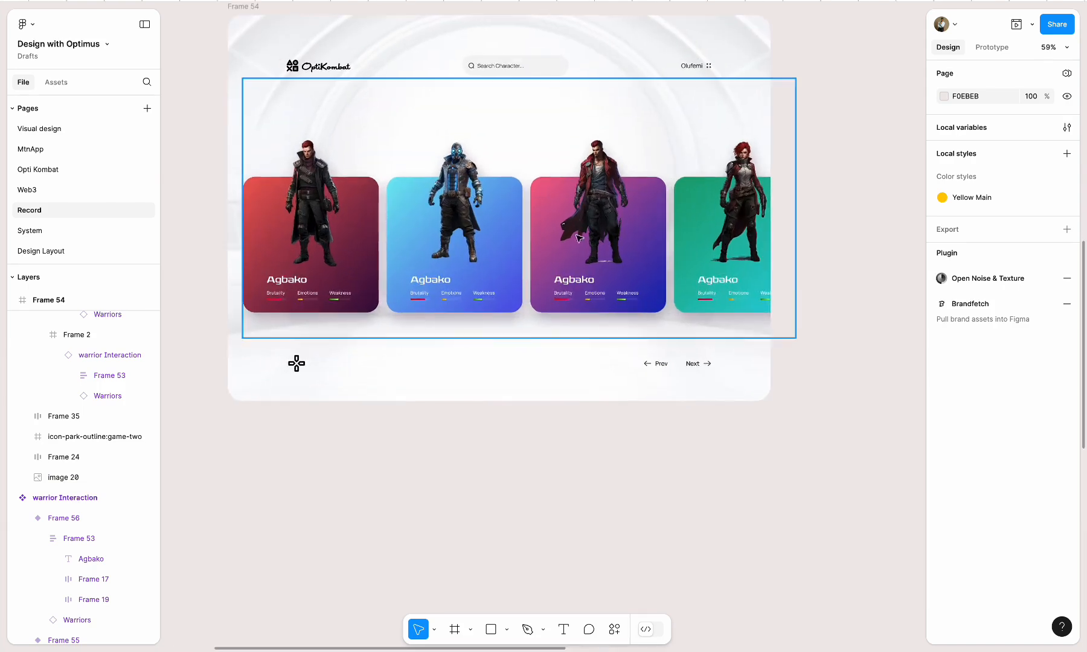
{"action": "left_click", "coordinate": [519, 273]}
{"action": "left_click", "coordinate": [827, 229]}
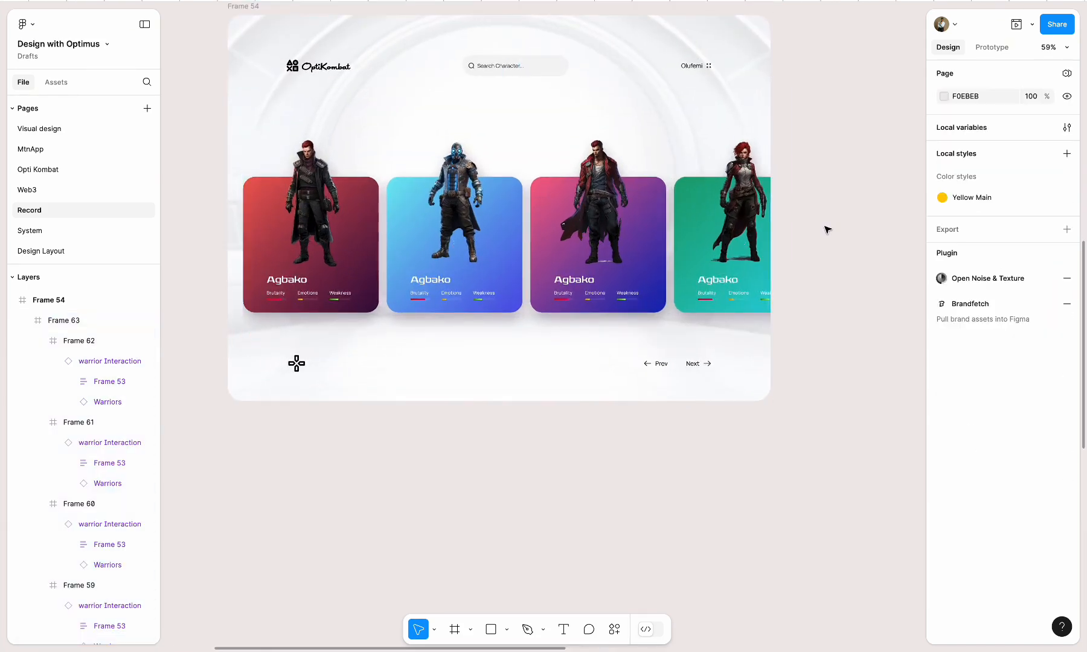
Move the game icon and the Prev/Next controls up together, placing the icon at Y 875 beneath the warrior cards
{"action": "scroll", "coordinate": [801, 231], "scroll_direction": "down", "scroll_amount": 3}
{"action": "left_click", "coordinate": [553, 356]}
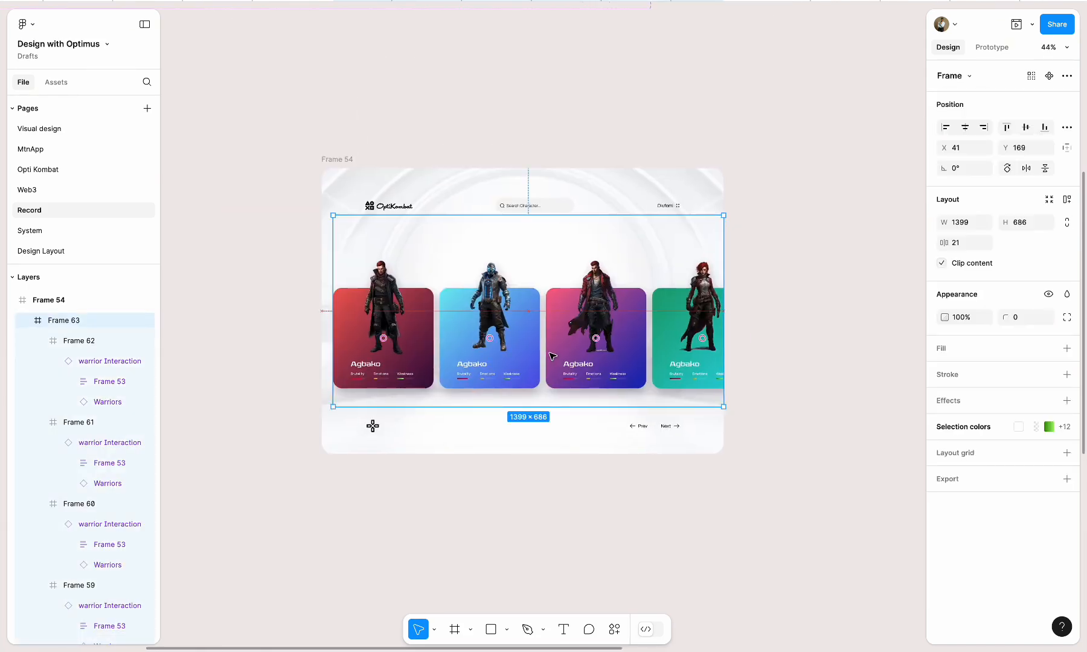
{"action": "left_click", "coordinate": [786, 366]}
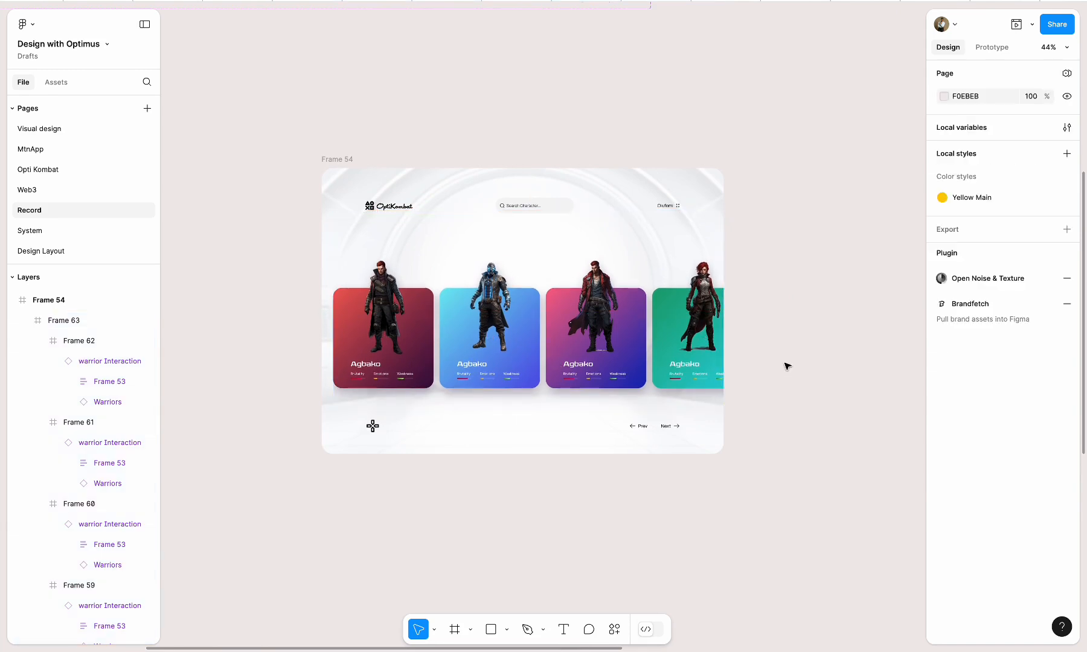
{"action": "left_click", "coordinate": [613, 351]}
{"action": "left_click", "coordinate": [802, 311]}
{"action": "left_click", "coordinate": [655, 426]}
{"action": "left_click", "coordinate": [372, 426], "text": "shift"}
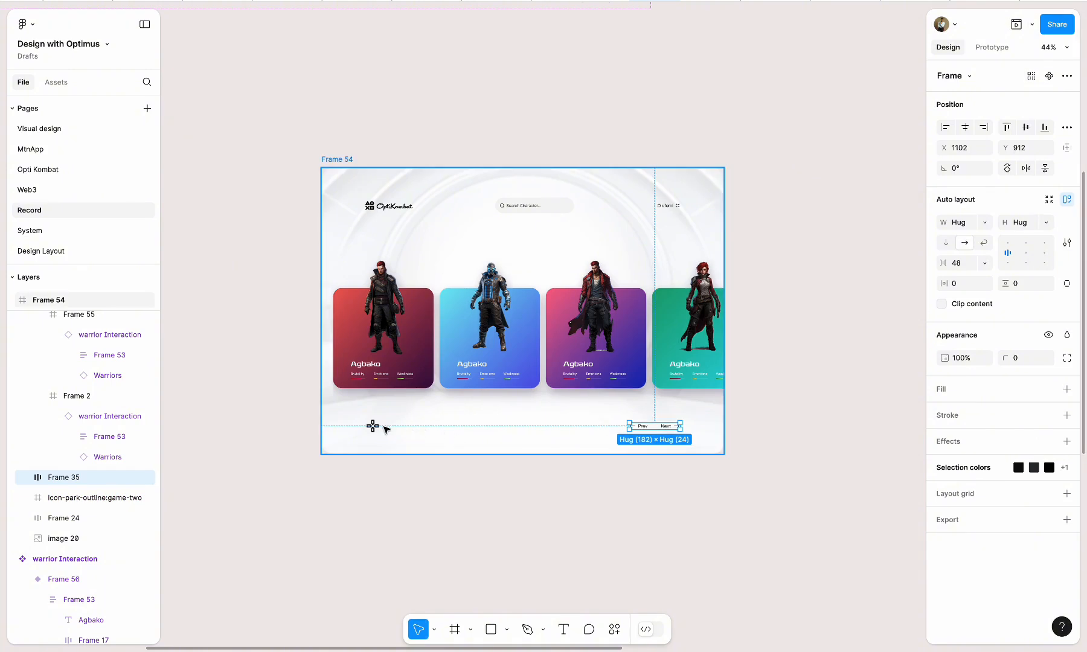
{"action": "left_click_drag", "start_coordinate": [664, 427], "coordinate": [664, 420]}
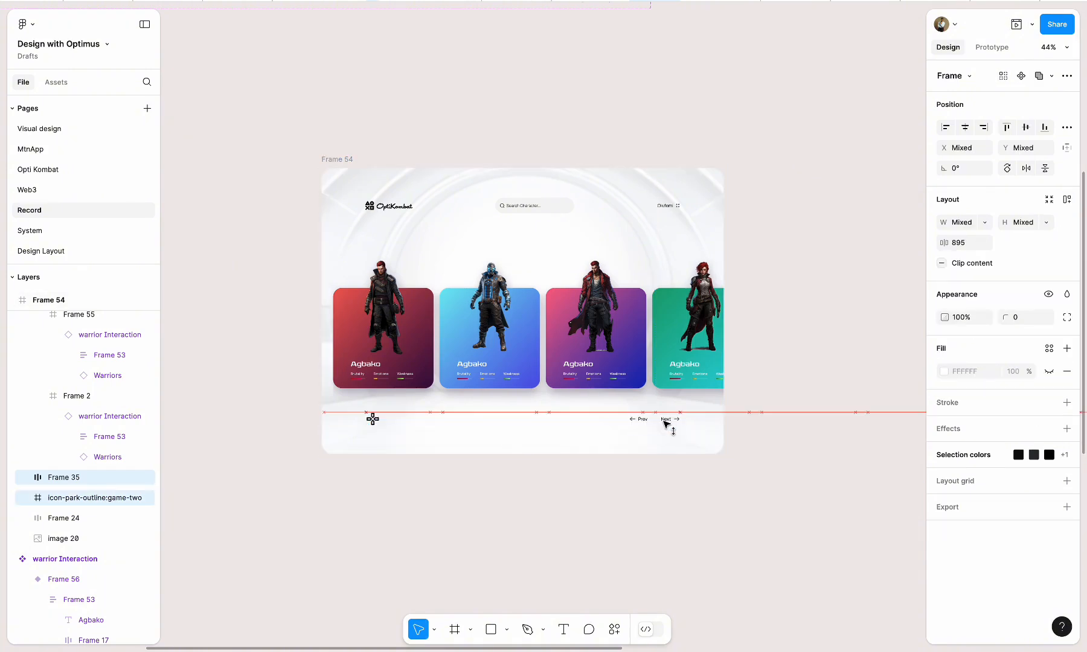
{"action": "left_click", "coordinate": [844, 432]}
Duplicate the OptiKombat page Frame 54 beside the original, leaving a gap of 64
{"action": "scroll", "coordinate": [839, 431], "scroll_direction": "right", "scroll_amount": 5}
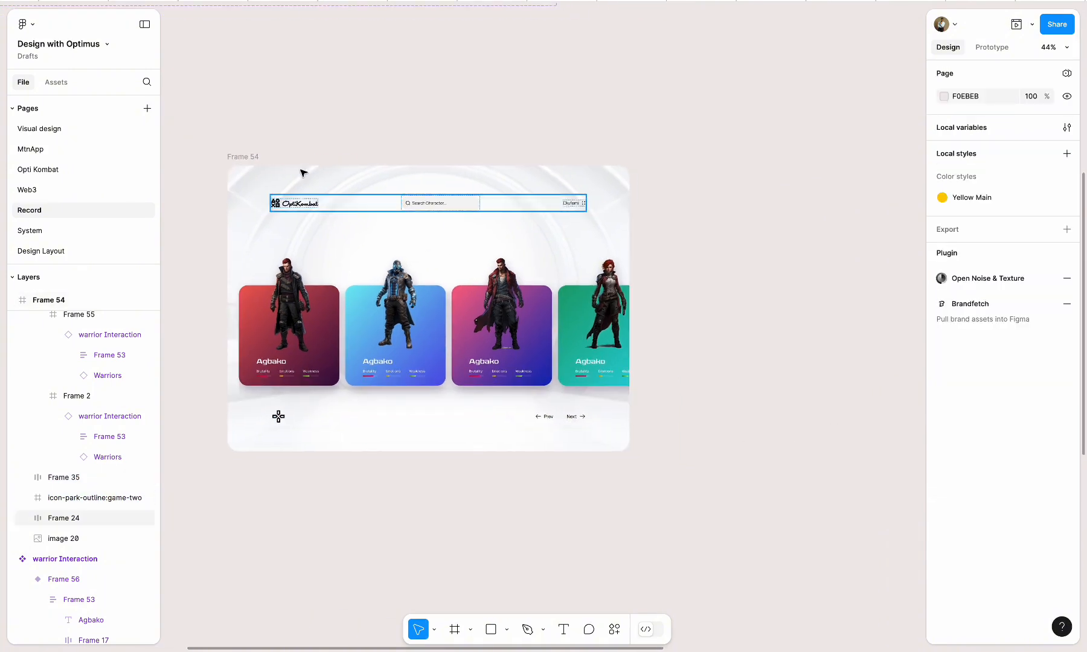
{"action": "left_click_drag", "start_coordinate": [247, 160], "coordinate": [667, 162]}
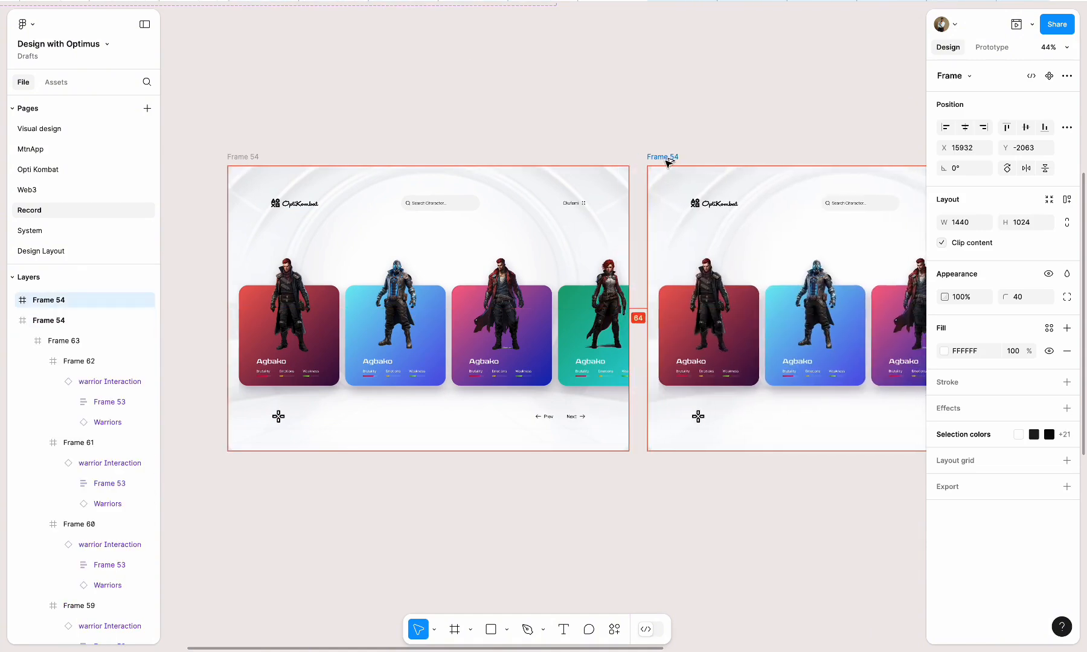
{"action": "scroll", "coordinate": [665, 163], "scroll_direction": "right", "scroll_amount": 5}
In Frame 55, shift the card row Frame 63 back to X -1503 and extend its trailing edge to a width of about 3048
{"action": "left_click", "coordinate": [663, 313]}
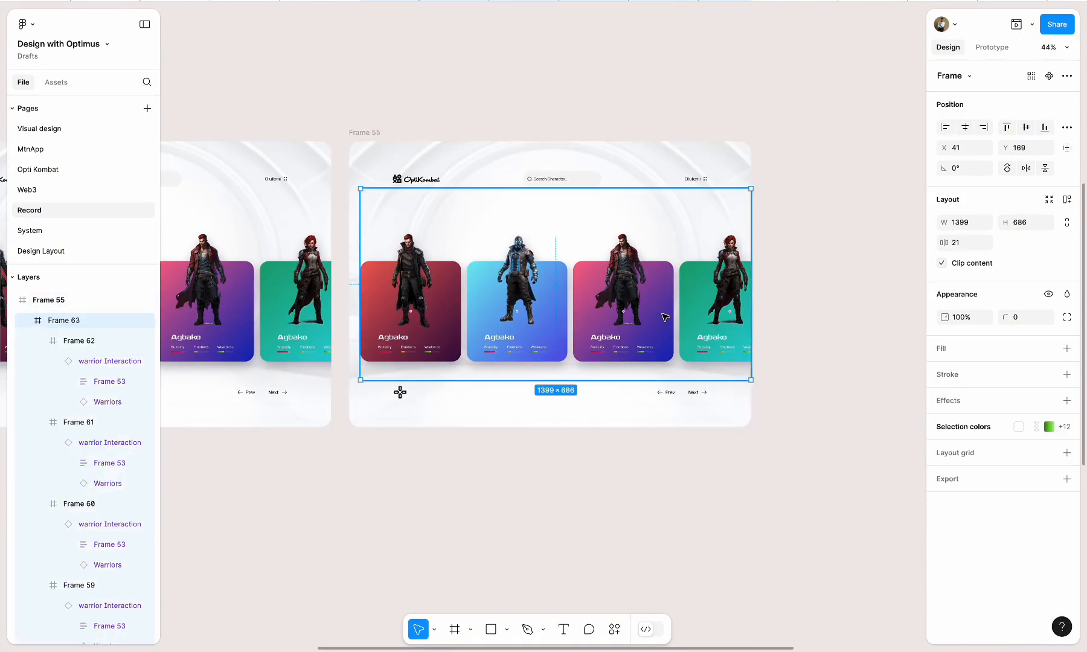
{"action": "double_click", "coordinate": [692, 308]}
{"action": "left_click", "coordinate": [845, 316]}
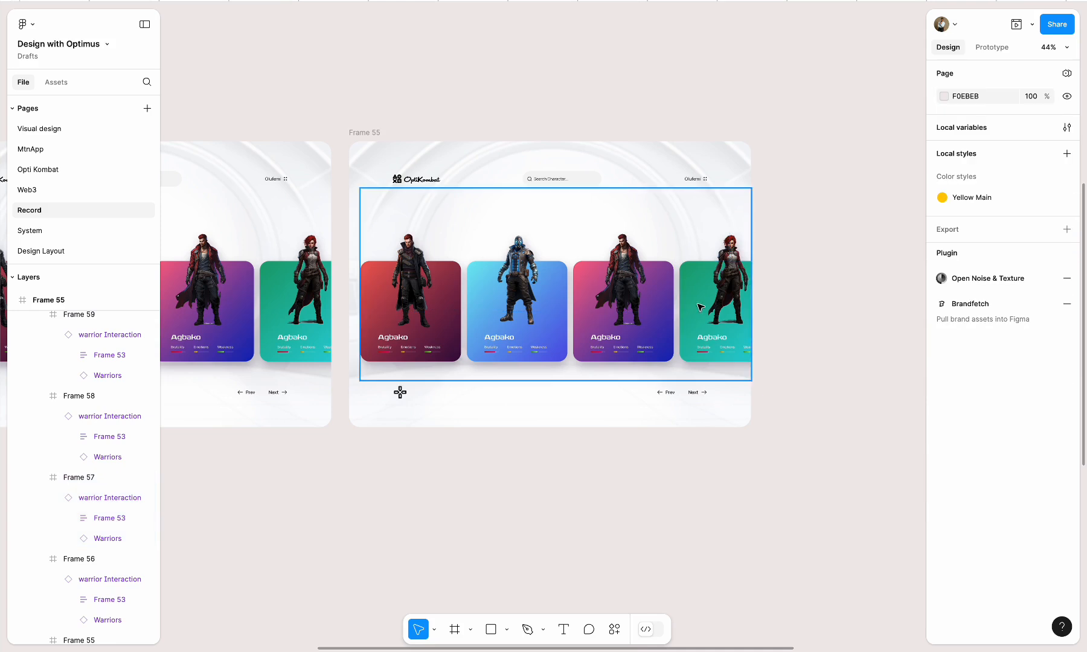
{"action": "left_click", "coordinate": [701, 307]}
{"action": "left_click_drag", "start_coordinate": [701, 308], "coordinate": [623, 305]}
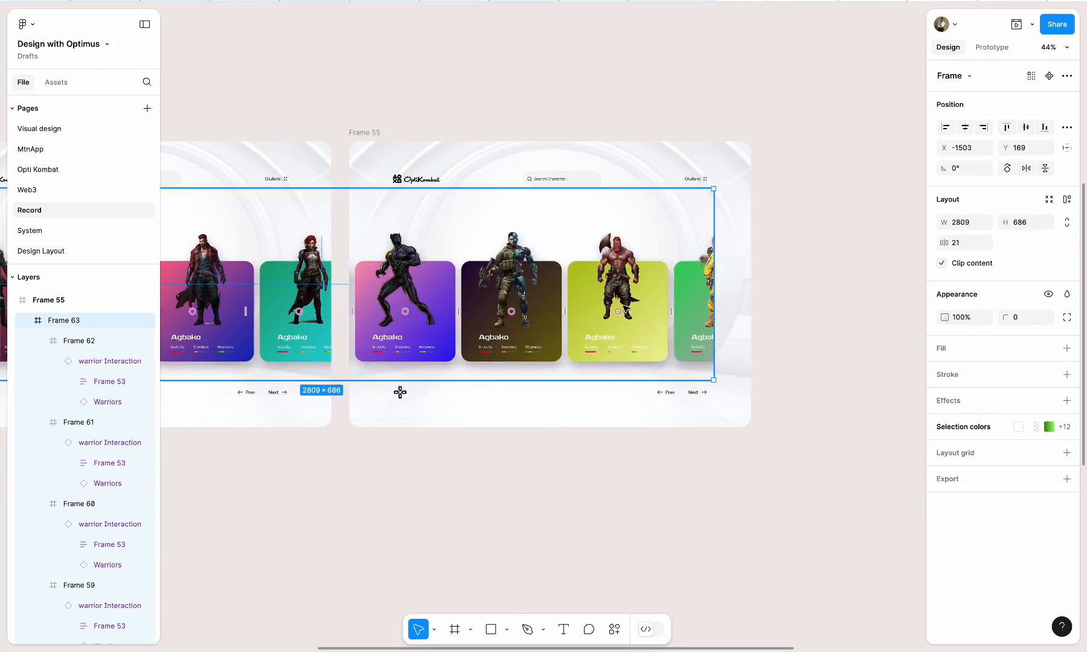
{"action": "left_click_drag", "start_coordinate": [714, 281], "coordinate": [781, 283]}
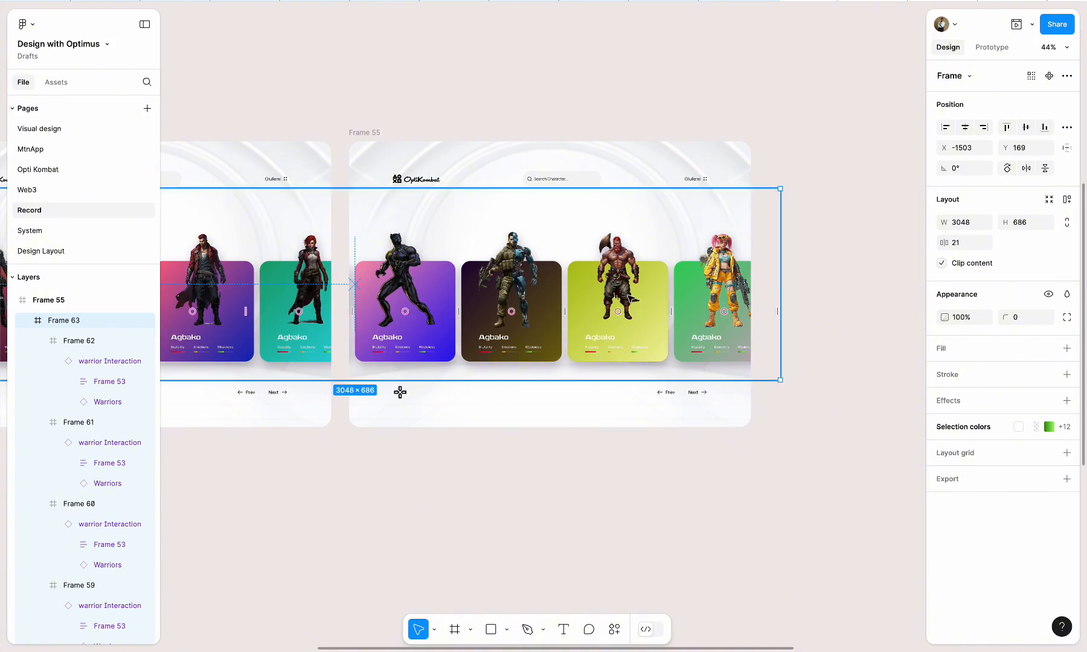
Shift Frame 63 in Frame 55 to about X -2015, widen it to 3429 to reveal the last card, and centre it vertically
{"action": "left_click_drag", "start_coordinate": [631, 299], "coordinate": [583, 299]}
{"action": "left_click_drag", "start_coordinate": [728, 267], "coordinate": [750, 276]}
{"action": "key", "text": "Escape"}
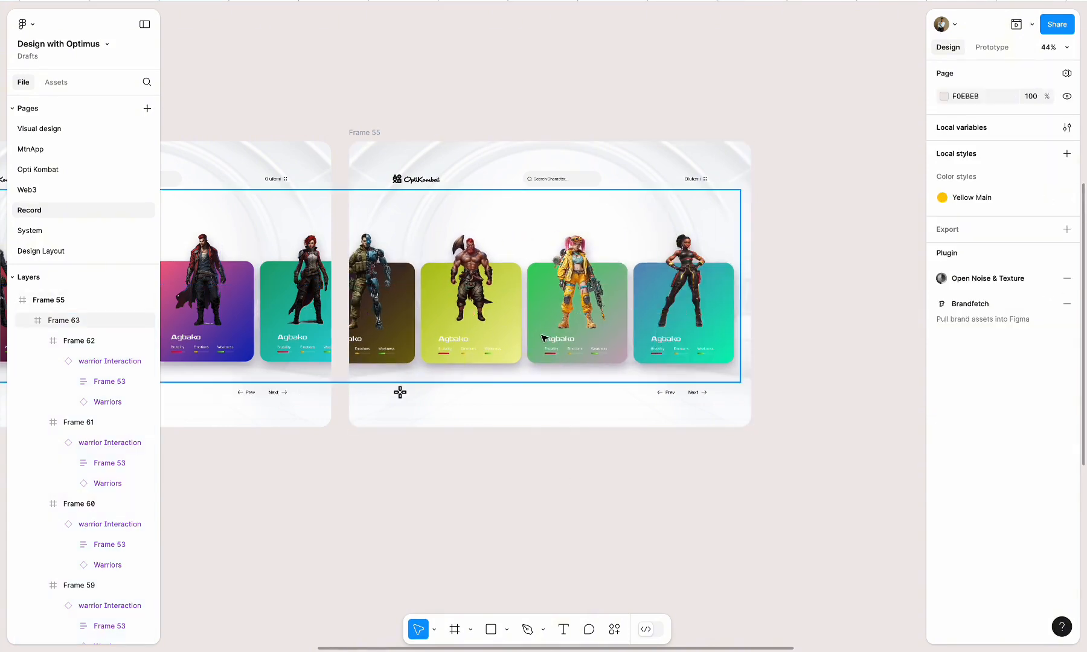
{"action": "left_click", "coordinate": [544, 336]}
{"action": "scroll", "coordinate": [545, 320], "scroll_direction": "left", "scroll_amount": 1}
{"action": "left_click_drag", "start_coordinate": [553, 302], "coordinate": [550, 301]}
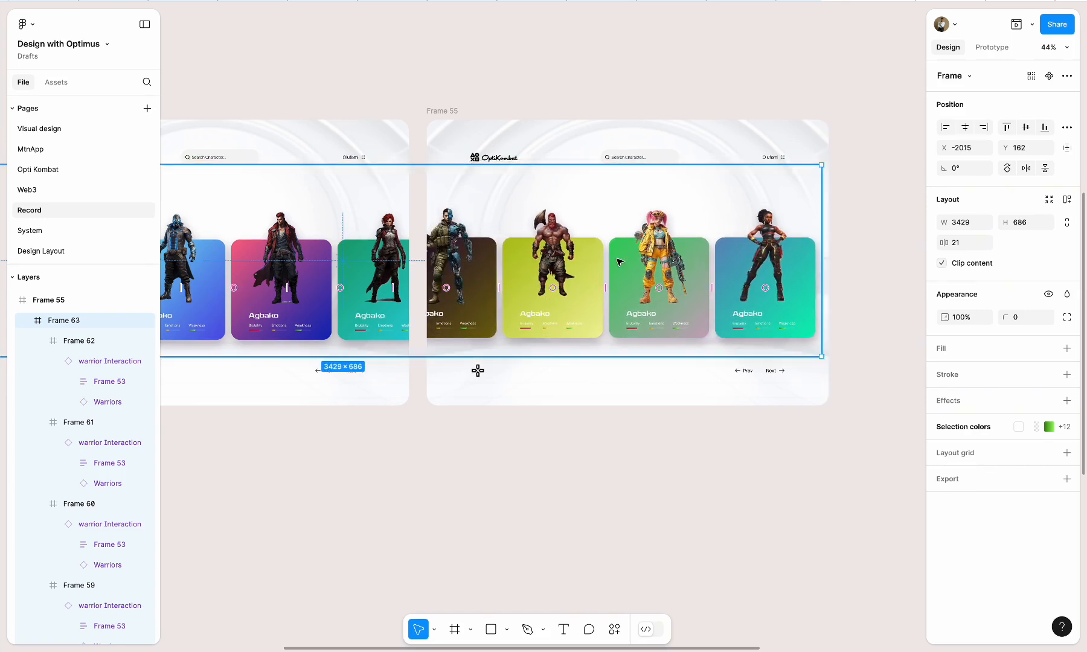
{"action": "left_click", "coordinate": [1025, 128]}
{"action": "left_click", "coordinate": [860, 113]}
Duplicate the OptiKombat page Frame 54 directly below the original
{"action": "scroll", "coordinate": [860, 113], "scroll_direction": "down", "scroll_amount": 3}
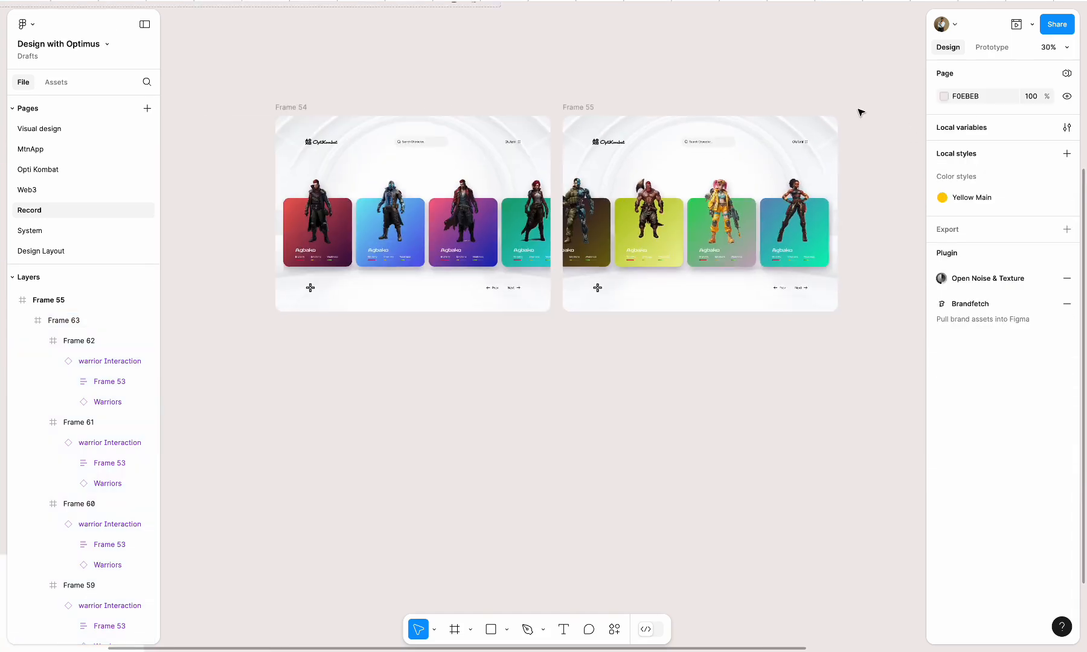
{"action": "left_click", "coordinate": [250, 155]}
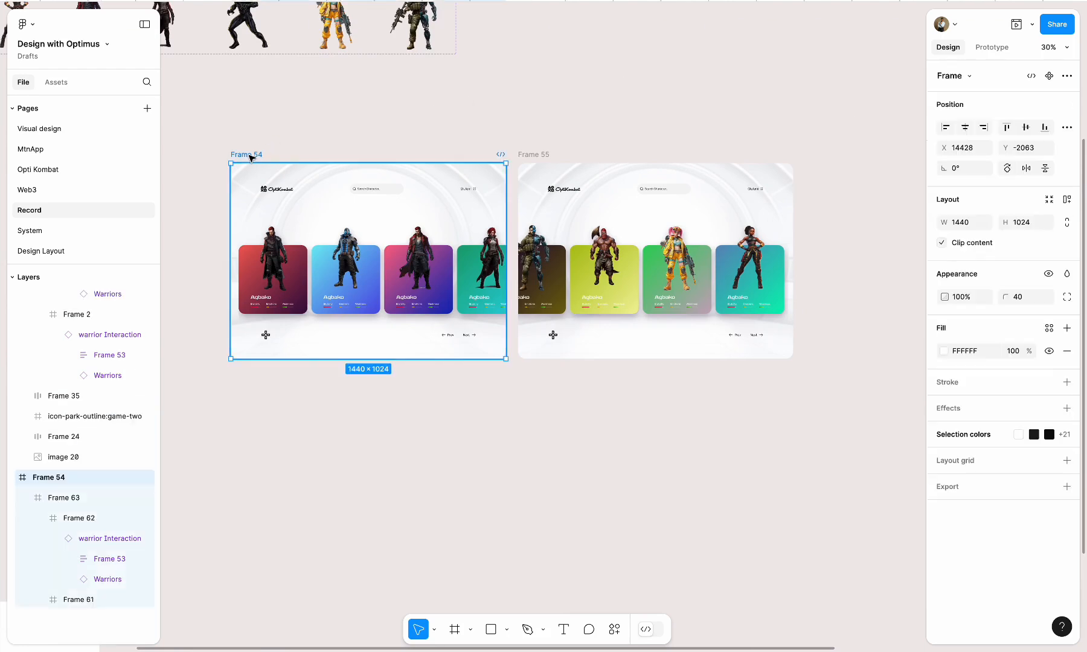
{"action": "left_click_drag", "start_coordinate": [249, 155], "coordinate": [277, 376]}
{"action": "scroll", "coordinate": [277, 376], "scroll_direction": "down", "scroll_amount": 3}
{"action": "scroll", "coordinate": [277, 376], "scroll_direction": "left", "scroll_amount": 2}
Delete the card row, the game icon and the Prev/Next controls from Frame 56, keeping only header and background
{"action": "left_click", "coordinate": [432, 339]}
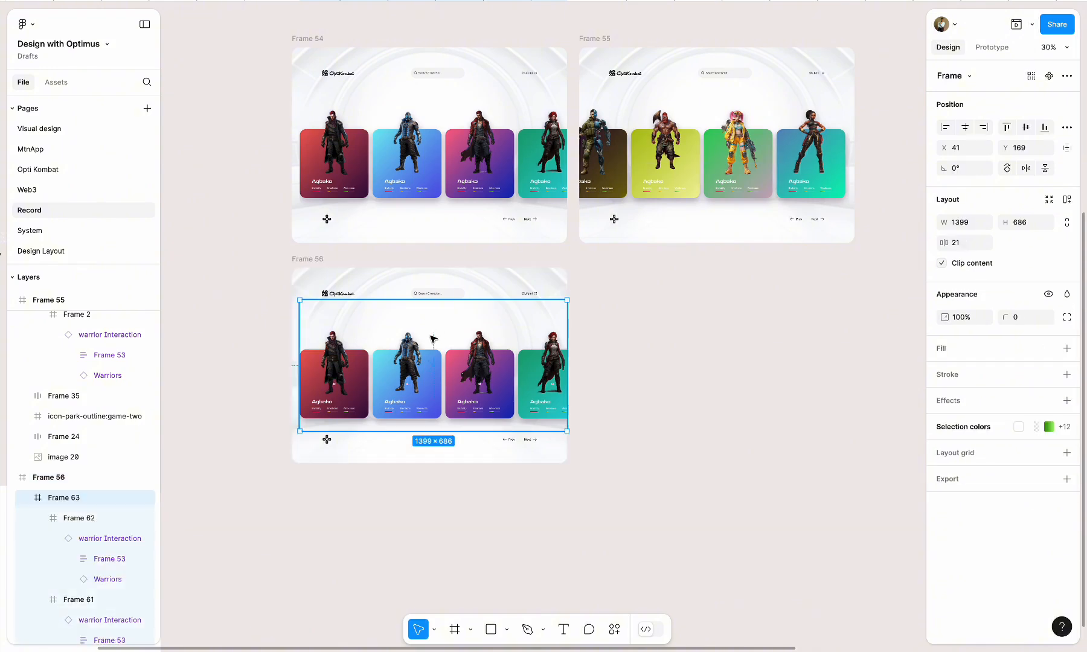
{"action": "key", "text": "Delete"}
{"action": "left_click", "coordinate": [326, 439]}
{"action": "left_click", "coordinate": [525, 441], "text": "shift"}
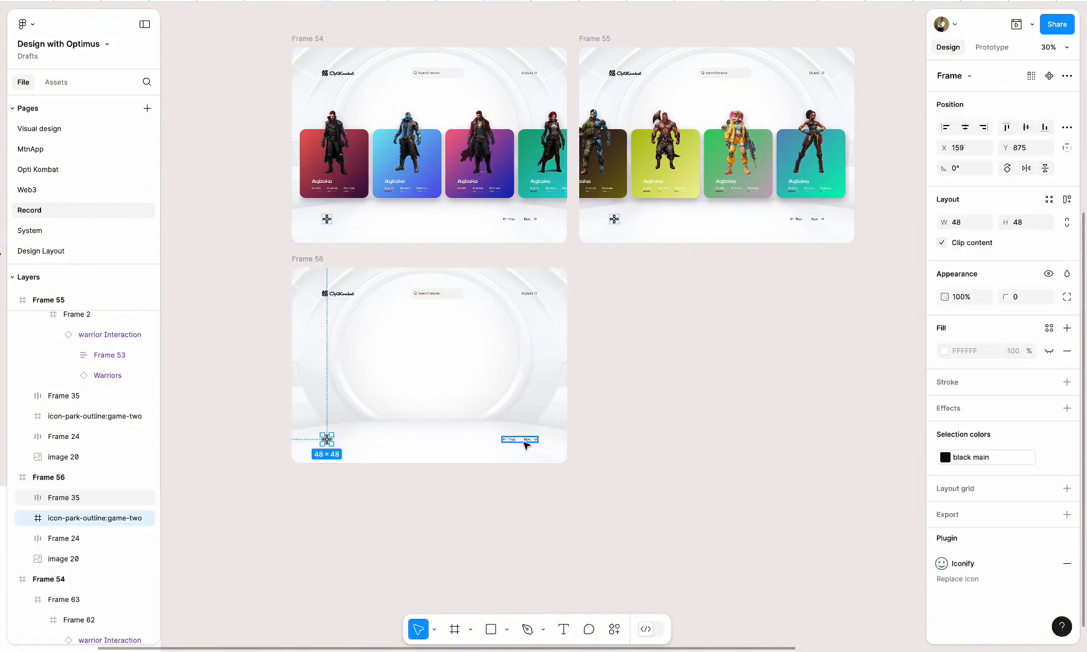
{"action": "key", "text": "Delete"}
Delete the blank white Frame 40 from the canvas
{"action": "scroll", "coordinate": [548, 405], "scroll_direction": "down", "scroll_amount": 5}
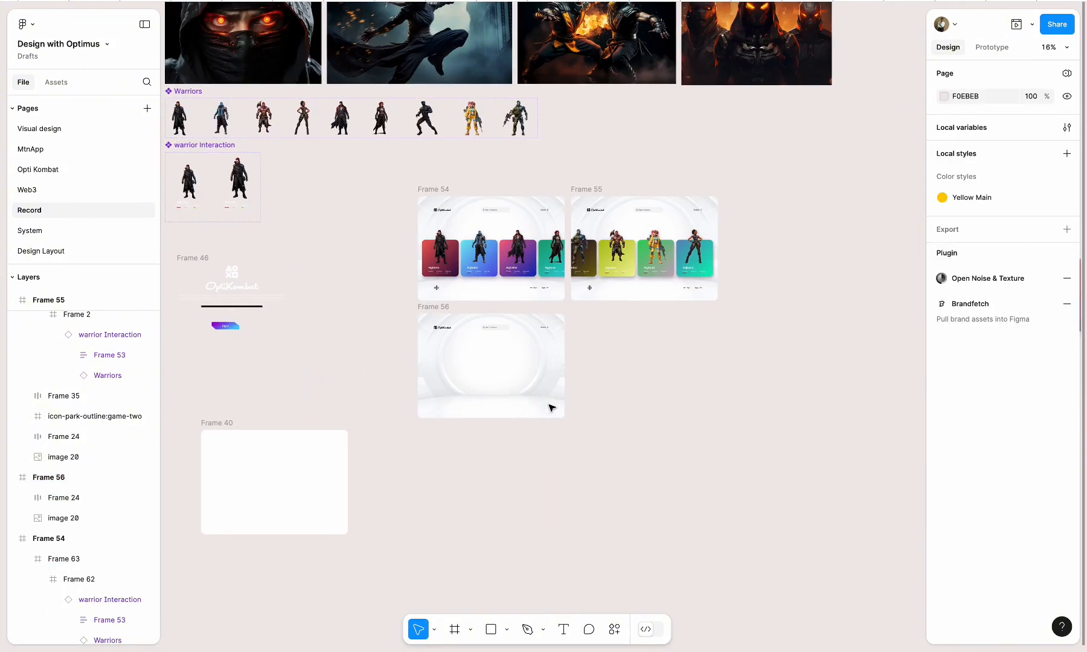
{"action": "left_click", "coordinate": [219, 422]}
{"action": "key", "text": "Delete"}
Move the Agbako detail card Frame 11, with its vertical name label and close control, next to Frame 56
{"action": "scroll", "coordinate": [414, 399], "scroll_direction": "right", "scroll_amount": 3}
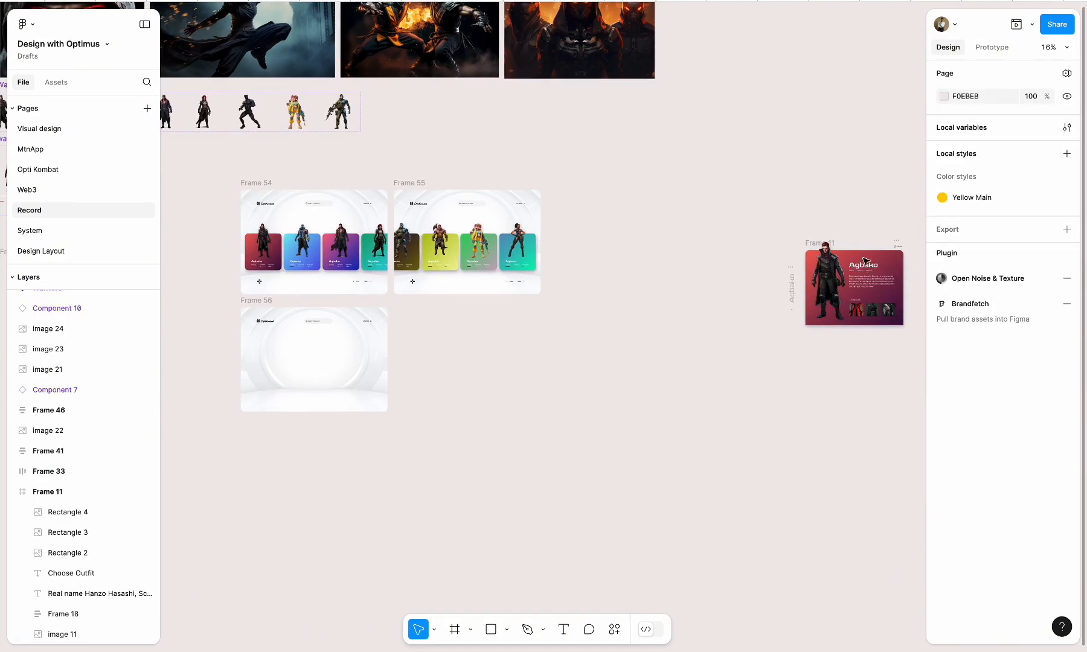
{"action": "scroll", "coordinate": [822, 279], "scroll_direction": "right", "scroll_amount": 3}
{"action": "left_click_drag", "start_coordinate": [787, 304], "coordinate": [383, 404]}
{"action": "scroll", "coordinate": [341, 390], "scroll_direction": "left", "scroll_amount": 4}
{"action": "left_click", "coordinate": [437, 439]}
{"action": "scroll", "coordinate": [502, 273], "scroll_direction": "up", "scroll_amount": 5}
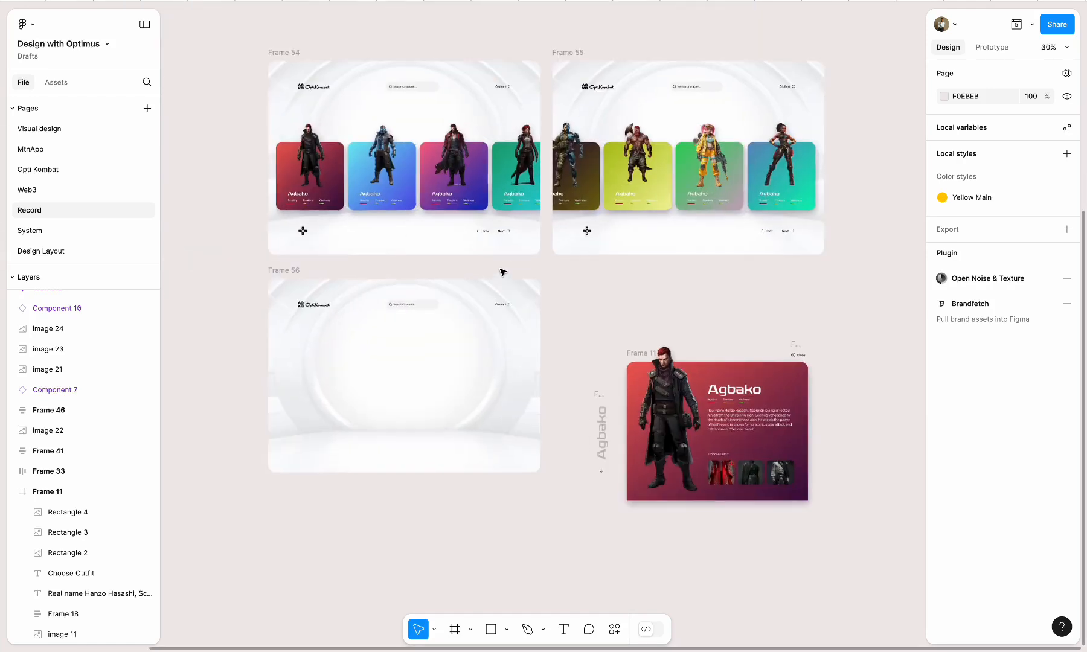
Place an instance of the Wobe variant from the Warriors component beside the Agbako detail card
{"action": "scroll", "coordinate": [502, 273], "scroll_direction": "down", "scroll_amount": 5}
{"action": "scroll", "coordinate": [192, 55], "scroll_direction": "left", "scroll_amount": 1}
{"action": "scroll", "coordinate": [192, 54], "scroll_direction": "left", "scroll_amount": 1}
{"action": "scroll", "coordinate": [181, 73], "scroll_direction": "up", "scroll_amount": 1}
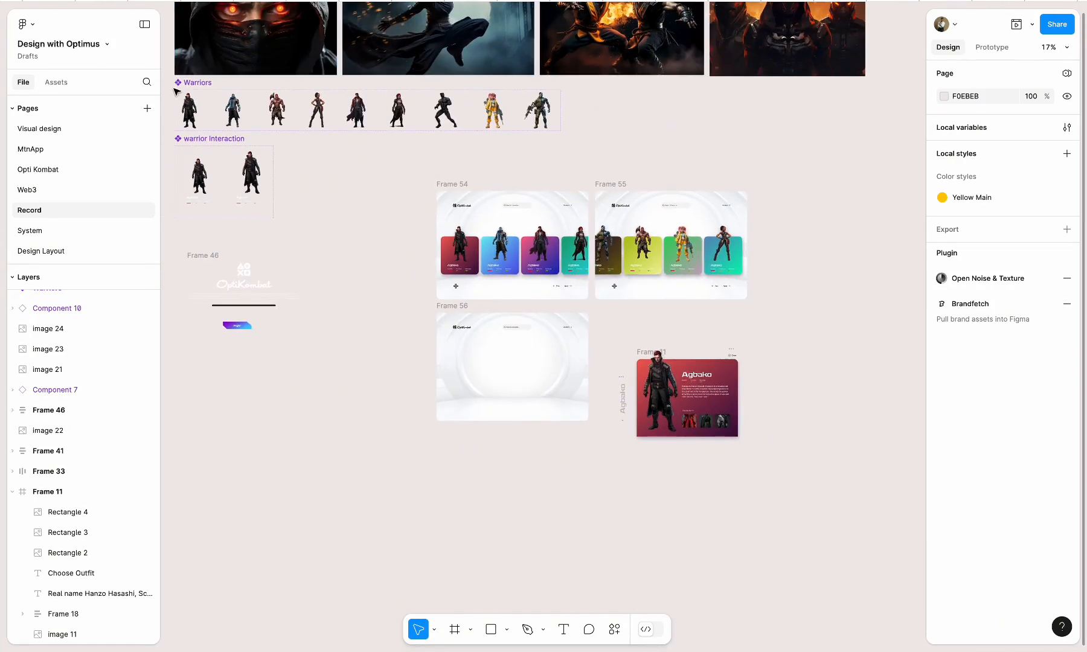
{"action": "left_click", "coordinate": [198, 114]}
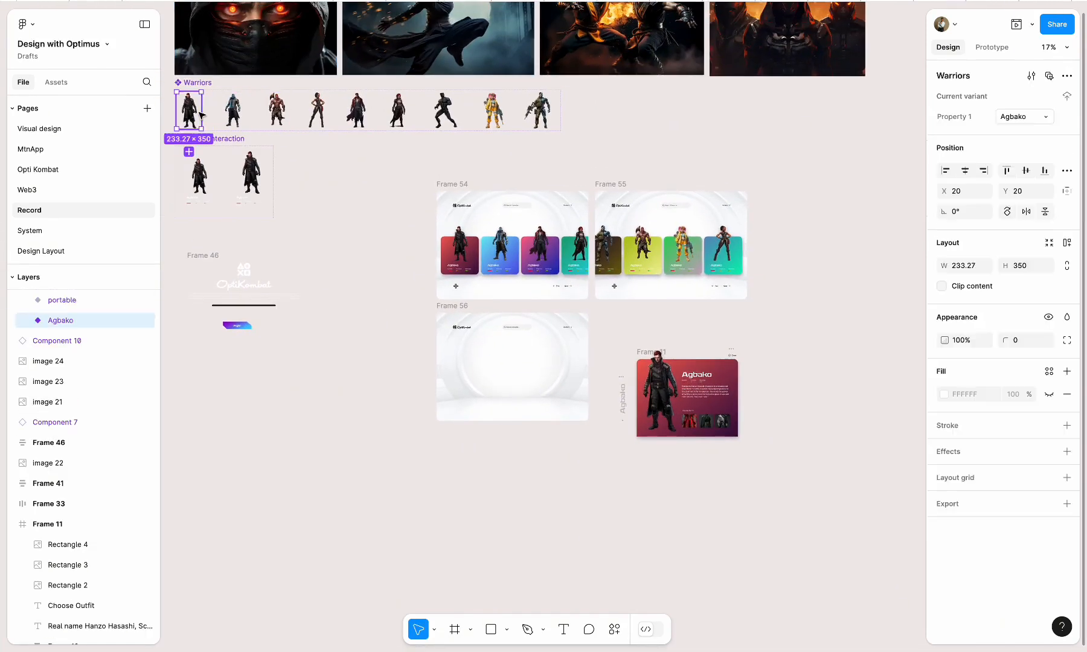
{"action": "left_click", "coordinate": [492, 112]}
{"action": "left_click_drag", "start_coordinate": [512, 261], "coordinate": [616, 344]}
Delete the static warrior picture from the detail card Frame 11
{"action": "scroll", "coordinate": [624, 422], "scroll_direction": "up", "scroll_amount": 5}
{"action": "left_click", "coordinate": [731, 264]}
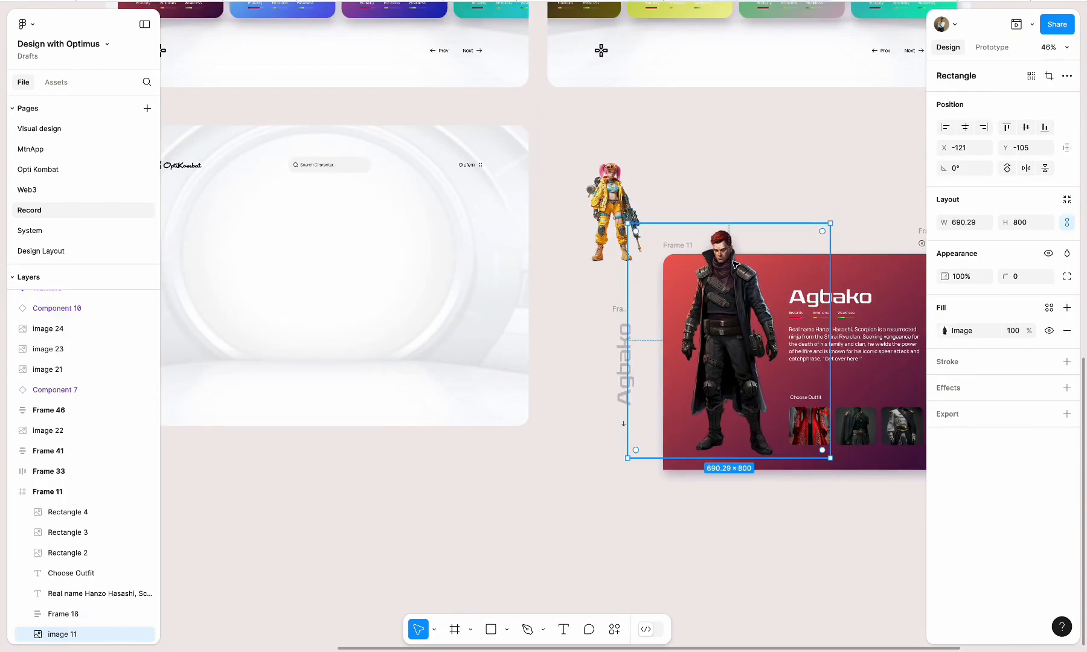
{"action": "key", "text": "Delete"}
Move the detail card Frame 11 into Frame 56, centred horizontally and resting on the page's lower edge at X 240, Y 289
{"action": "left_click", "coordinate": [722, 245]}
{"action": "scroll", "coordinate": [683, 241], "scroll_direction": "down", "scroll_amount": 3}
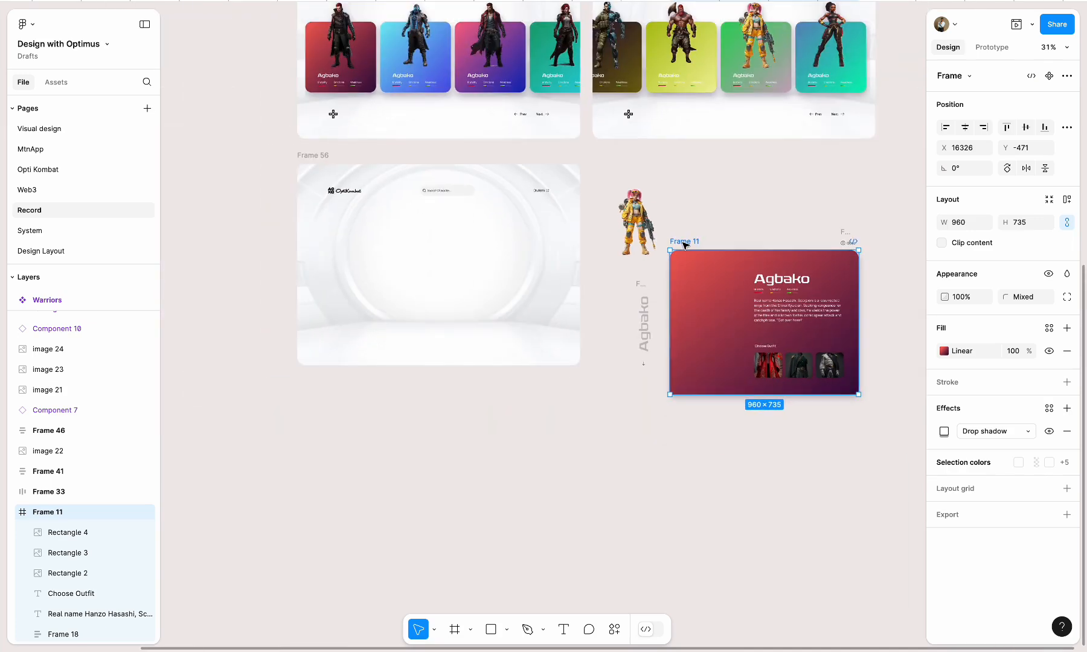
{"action": "left_click_drag", "start_coordinate": [683, 242], "coordinate": [371, 220]}
{"action": "left_click", "coordinate": [964, 127]}
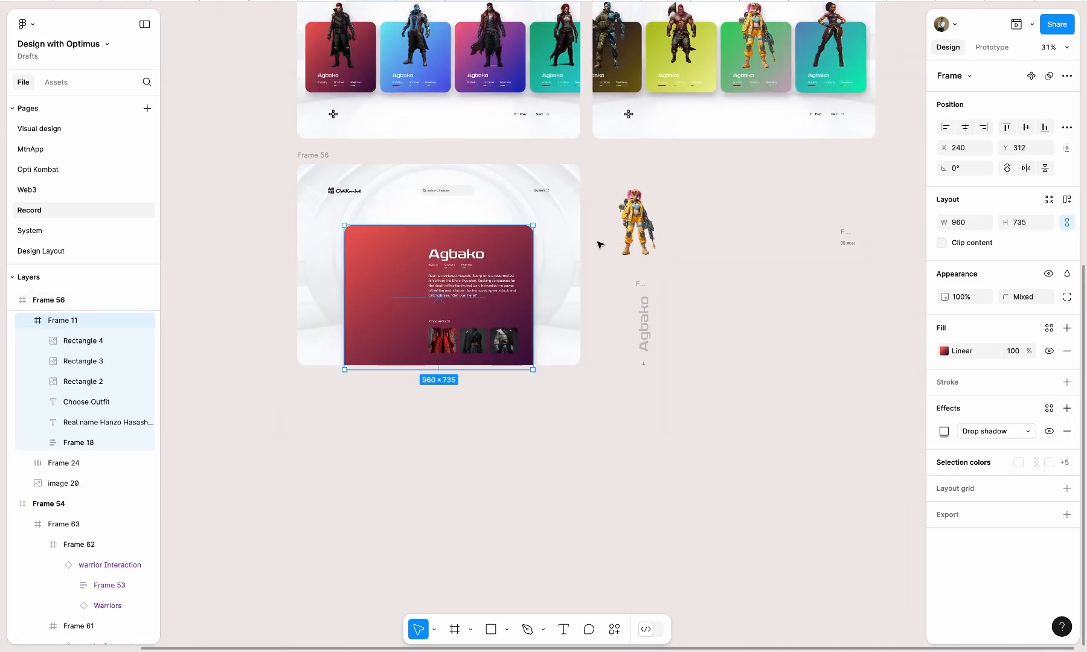
{"action": "scroll", "coordinate": [448, 263], "scroll_direction": "up", "scroll_amount": 3}
Move the Wobe instance onto the detail card, scale it to about 482 × 724, and position it at X -34, Y -49
{"action": "left_click", "coordinate": [785, 175]}
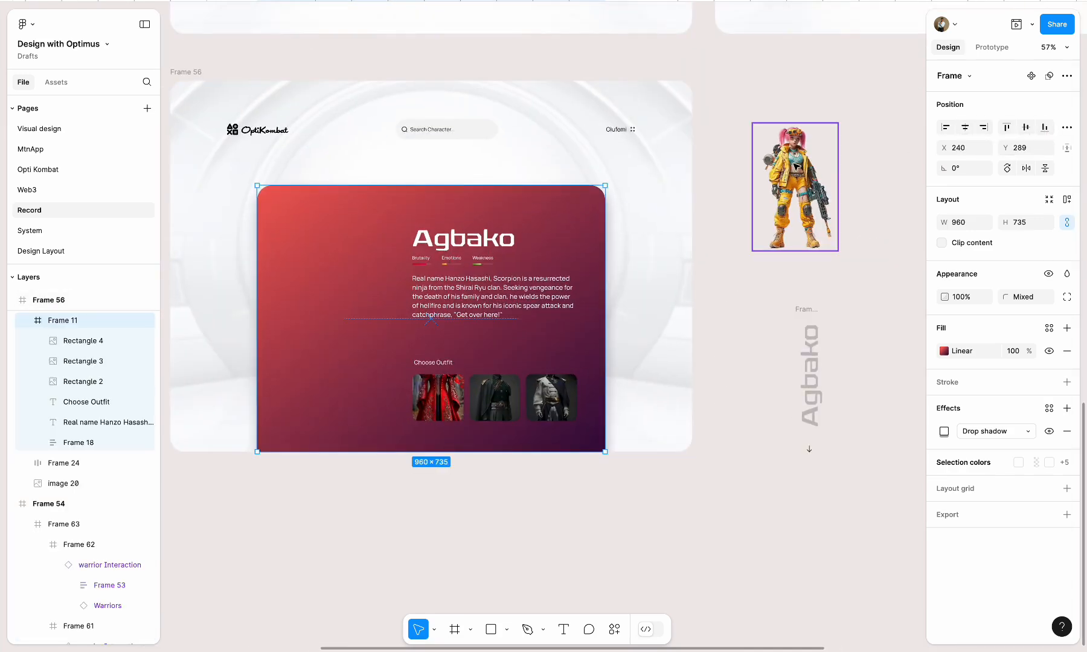
{"action": "left_click_drag", "start_coordinate": [785, 175], "coordinate": [333, 328]}
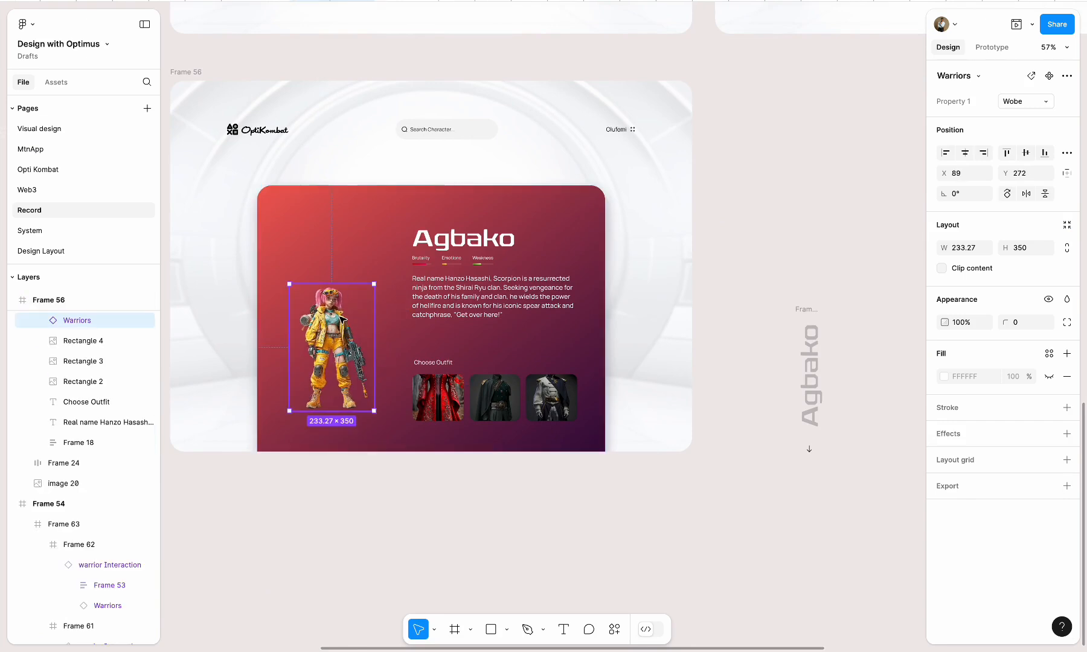
{"action": "key", "text": "k"}
{"action": "left_click_drag", "start_coordinate": [374, 284], "coordinate": [344, 284]}
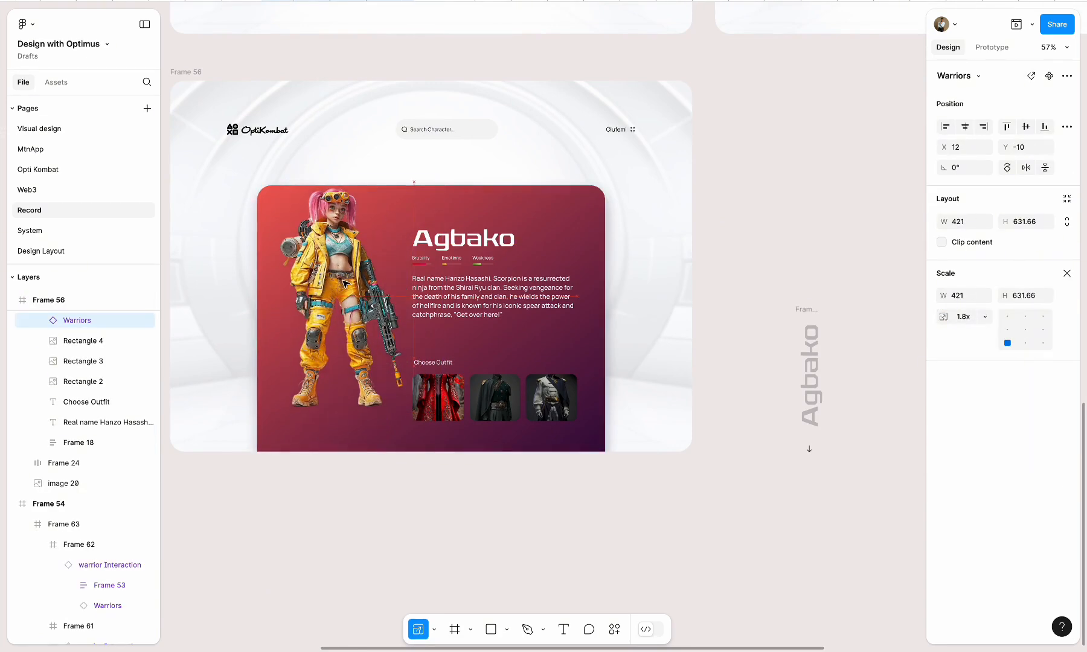
{"action": "left_click_drag", "start_coordinate": [262, 182], "coordinate": [239, 152]}
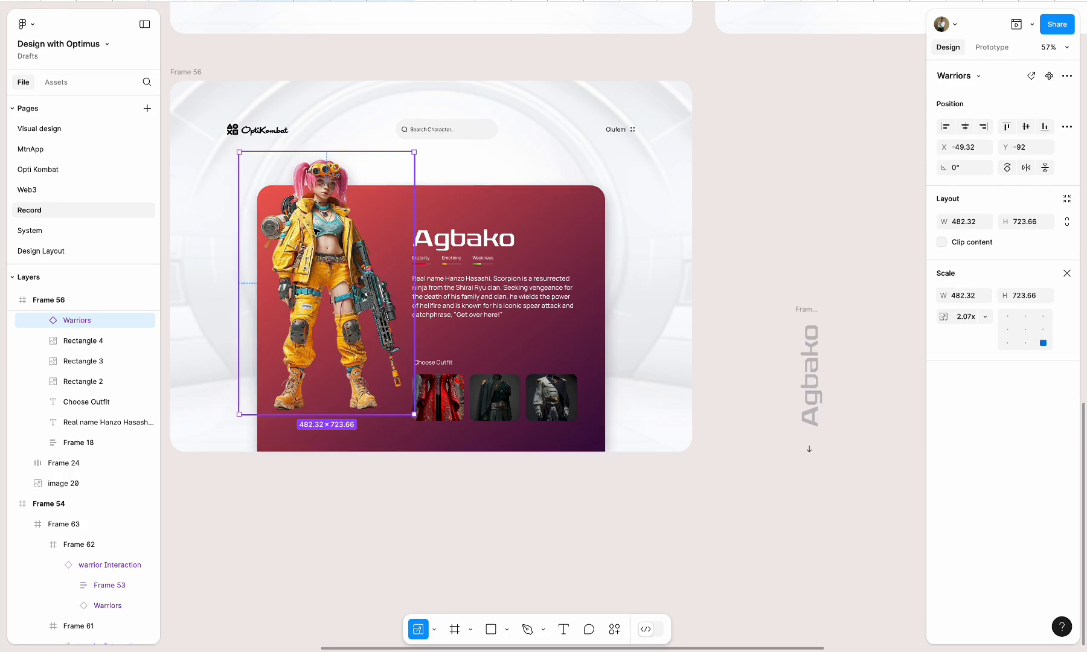
{"action": "left_click_drag", "start_coordinate": [315, 231], "coordinate": [317, 242]}
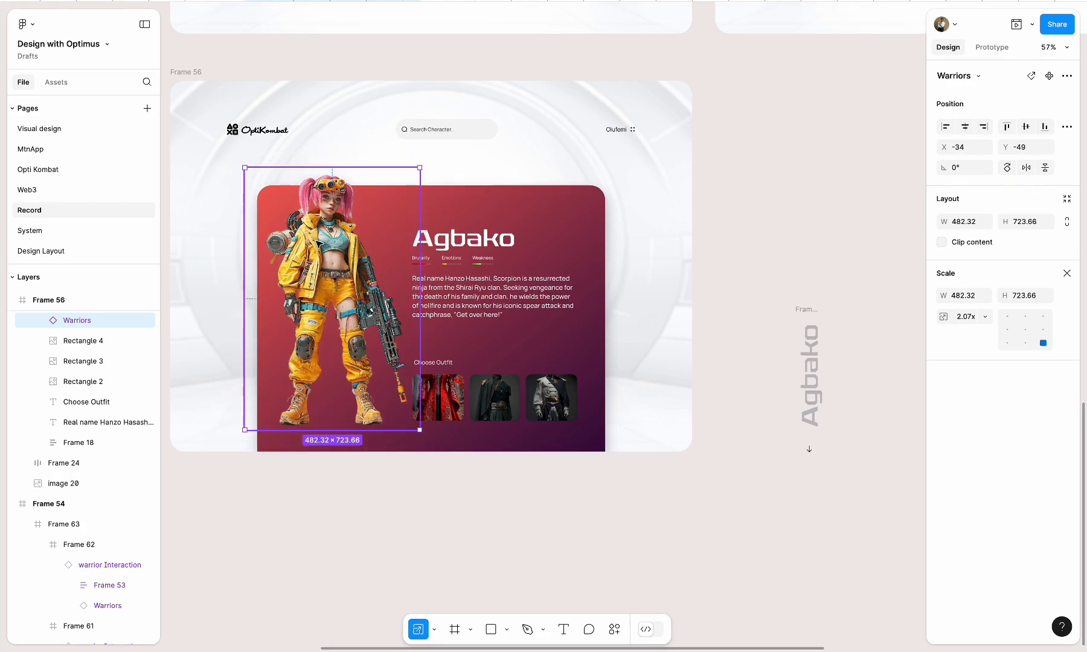
{"action": "key", "text": "v"}
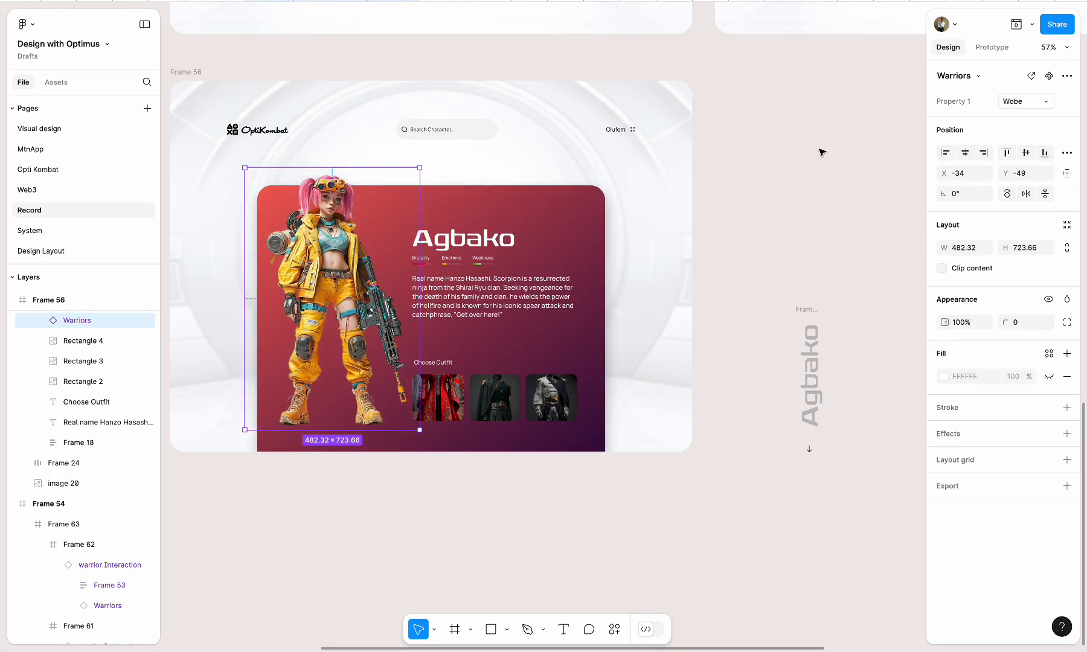
Try the Thor, Panthar and dagboru variants on the card's warrior instance, and set Property 1 to Agbako
{"action": "left_click", "coordinate": [1042, 105]}
{"action": "left_click", "coordinate": [982, 87]}
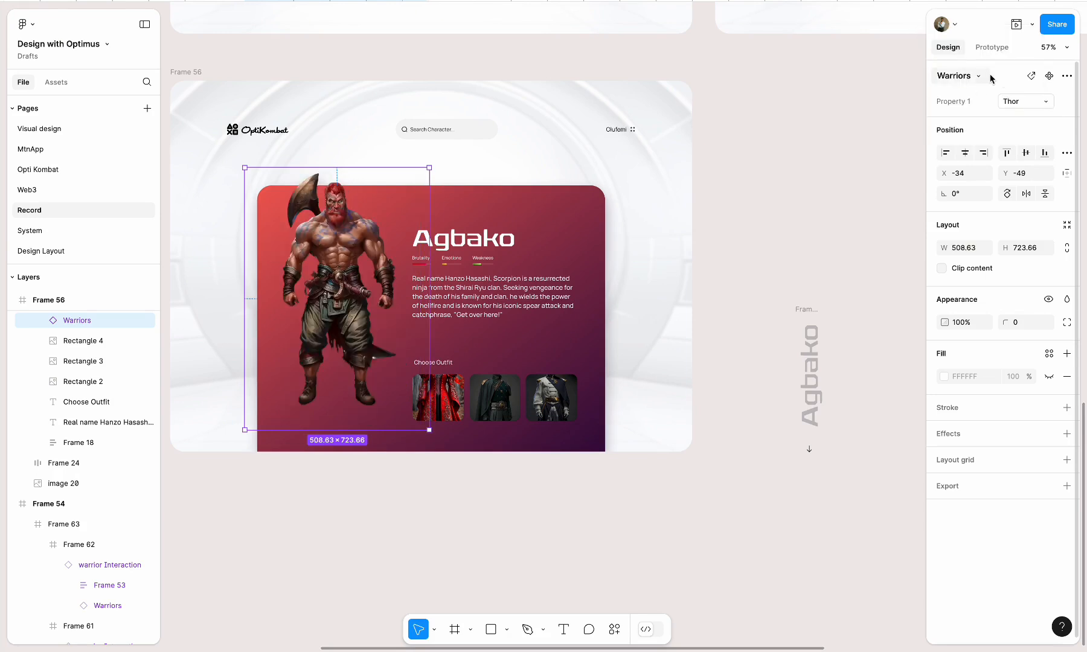
{"action": "left_click", "coordinate": [1026, 101]}
{"action": "left_click", "coordinate": [967, 72]}
{"action": "left_click", "coordinate": [1008, 101]}
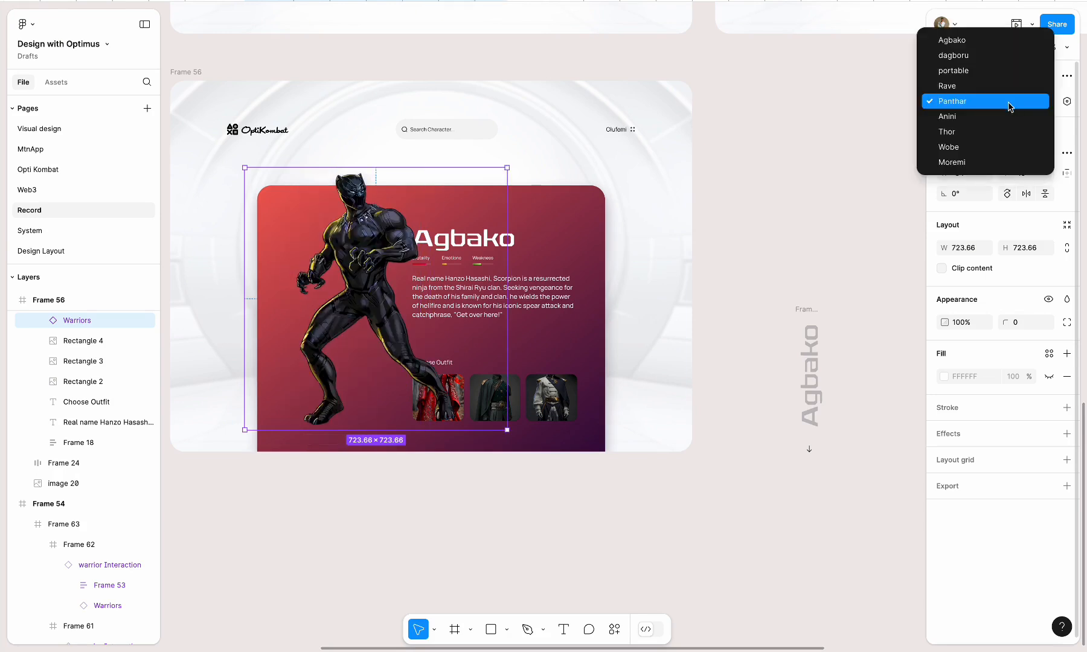
{"action": "left_click", "coordinate": [966, 41]}
{"action": "left_click", "coordinate": [1027, 101]}
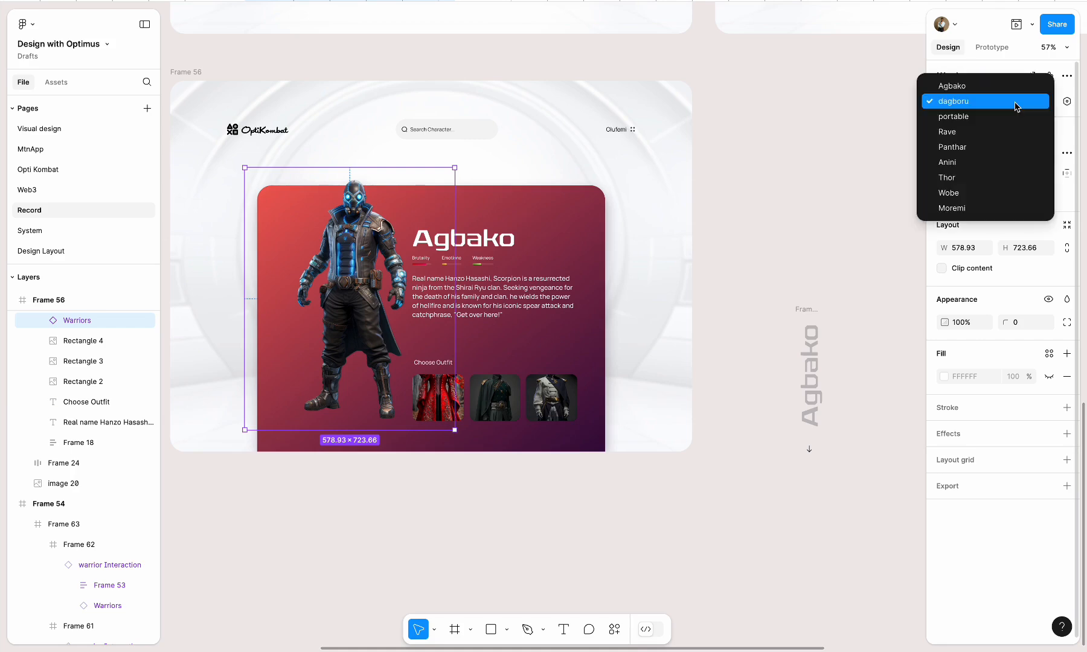
{"action": "left_click", "coordinate": [966, 86]}
{"action": "scroll", "coordinate": [783, 214], "scroll_direction": "up", "scroll_amount": 3}
{"action": "scroll", "coordinate": [783, 215], "scroll_direction": "down", "scroll_amount": 3}
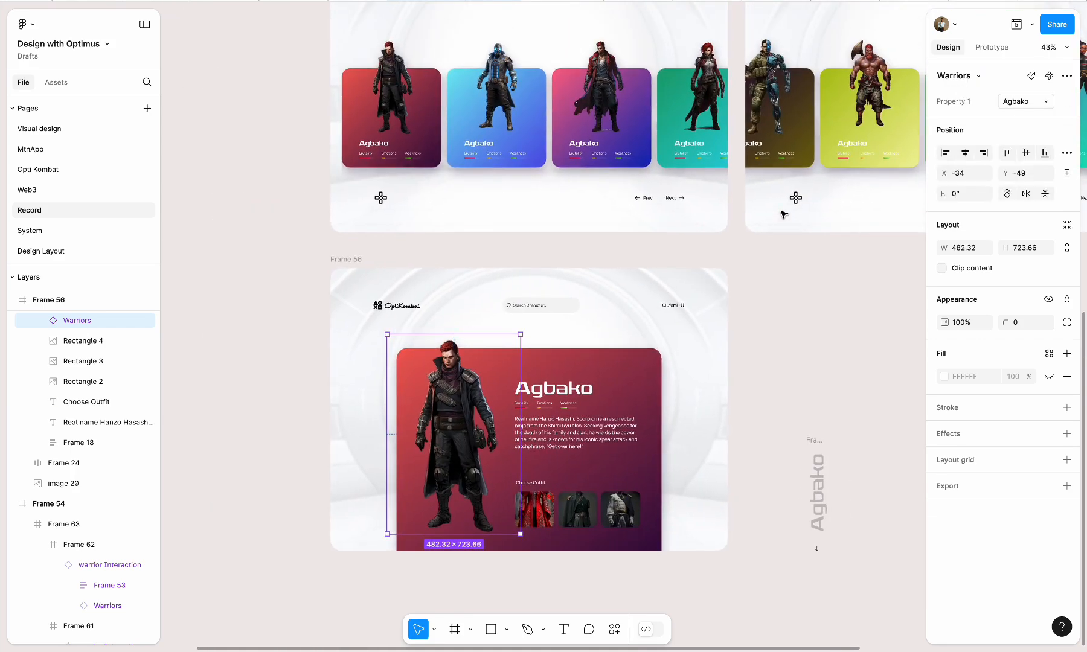
{"action": "scroll", "coordinate": [616, 453], "scroll_direction": "down", "scroll_amount": 2}
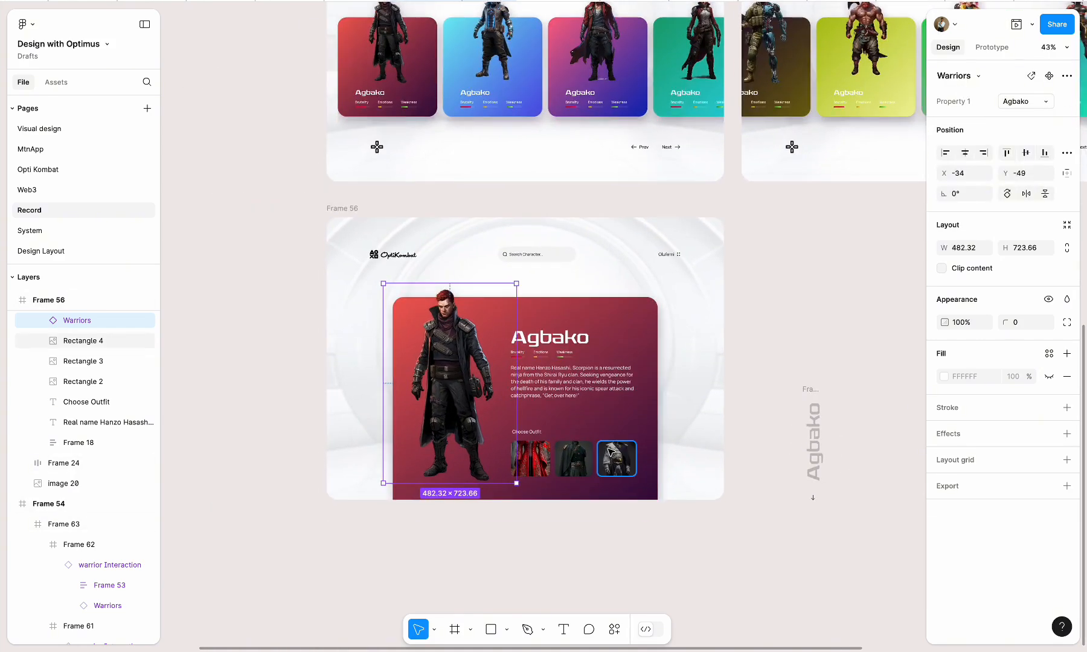
Move the Agbako warrior instance on the detail card down to Y -40
{"action": "scroll", "coordinate": [609, 451], "scroll_direction": "up", "scroll_amount": 5}
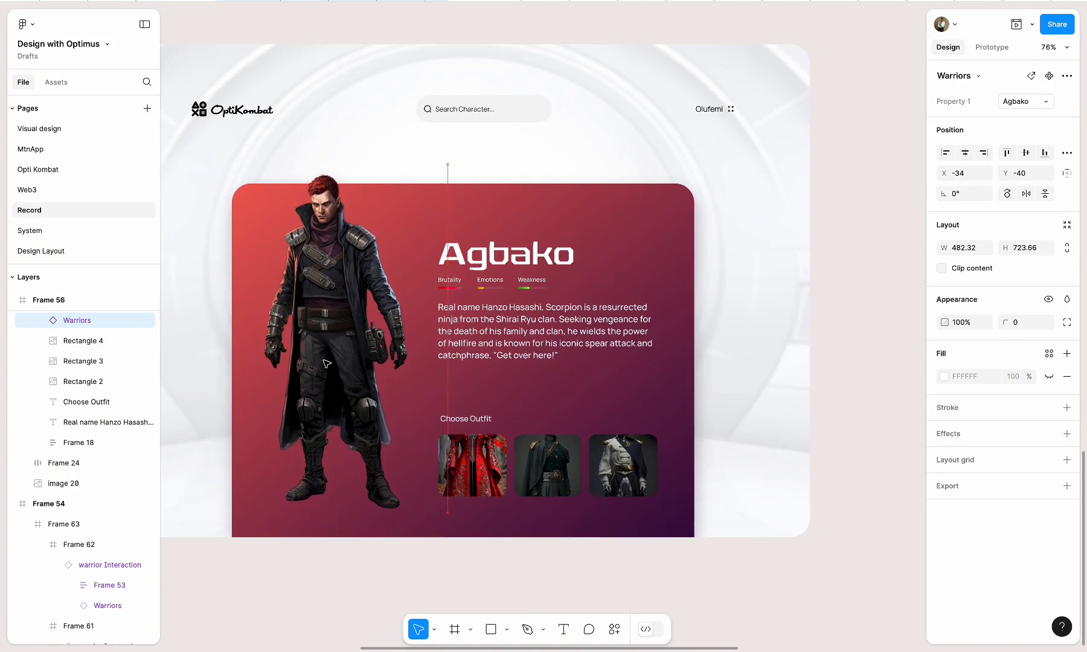
{"action": "scroll", "coordinate": [457, 546], "scroll_direction": "down", "scroll_amount": 1}
{"action": "left_click", "coordinate": [457, 545]}
{"action": "scroll", "coordinate": [457, 546], "scroll_direction": "down", "scroll_amount": 4}
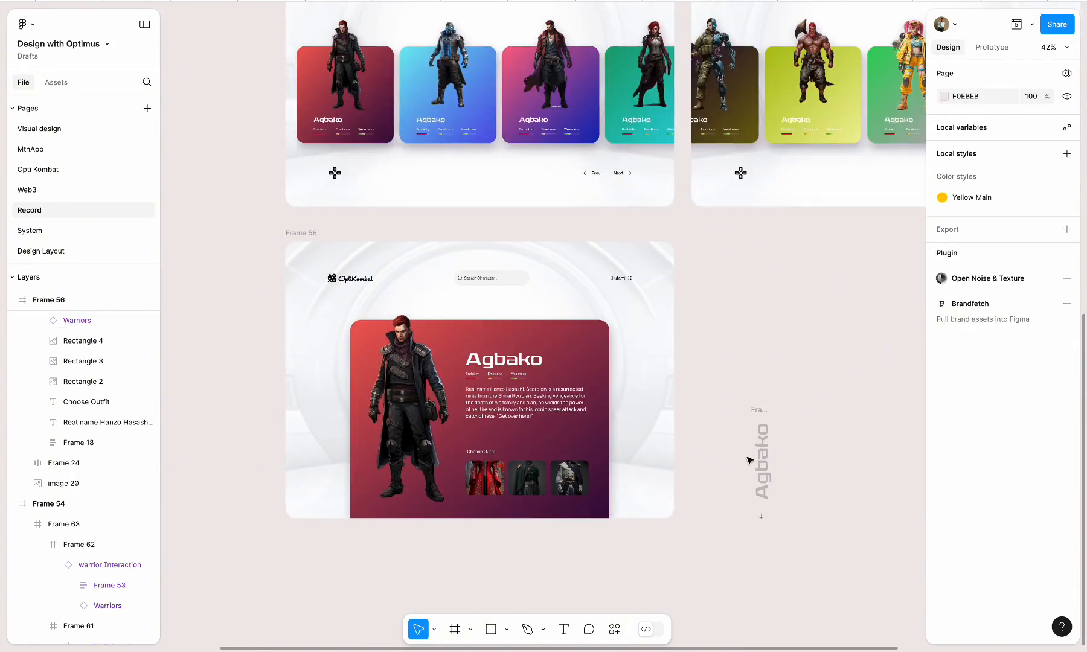
Place the vertical Agbako label in Frame 56 at X 108, Y 552 and the Close button above the card's upper-right corner at X 1123, Y 249
{"action": "left_click_drag", "start_coordinate": [759, 411], "coordinate": [324, 385]}
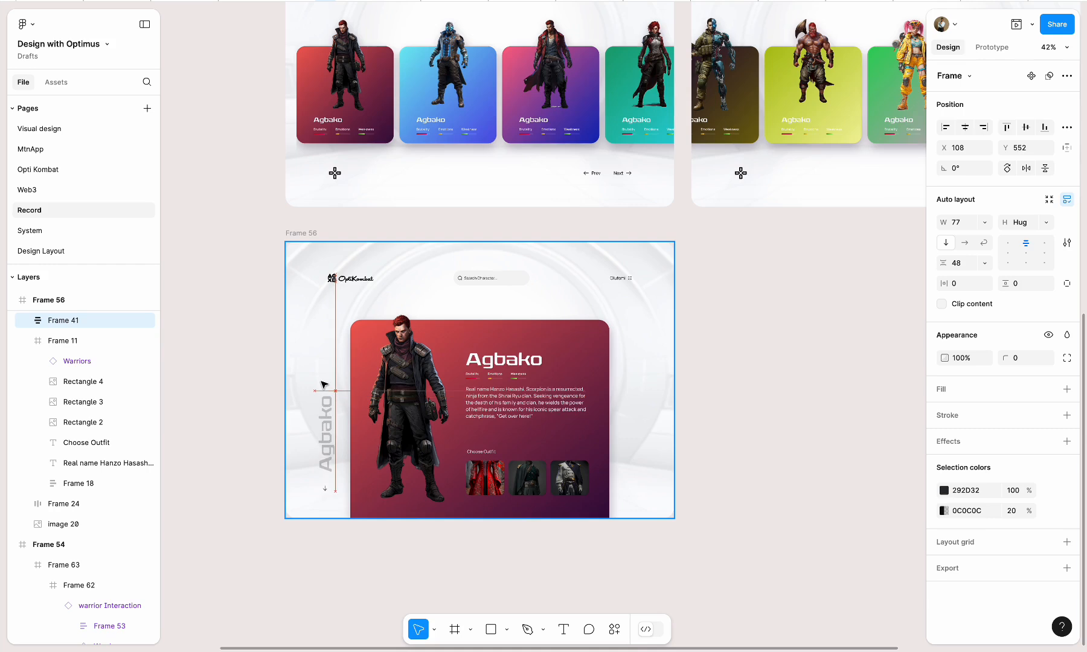
{"action": "scroll", "coordinate": [324, 386], "scroll_direction": "down", "scroll_amount": 5}
{"action": "left_click_drag", "start_coordinate": [667, 361], "coordinate": [448, 345]}
{"action": "scroll", "coordinate": [370, 383], "scroll_direction": "up", "scroll_amount": 5}
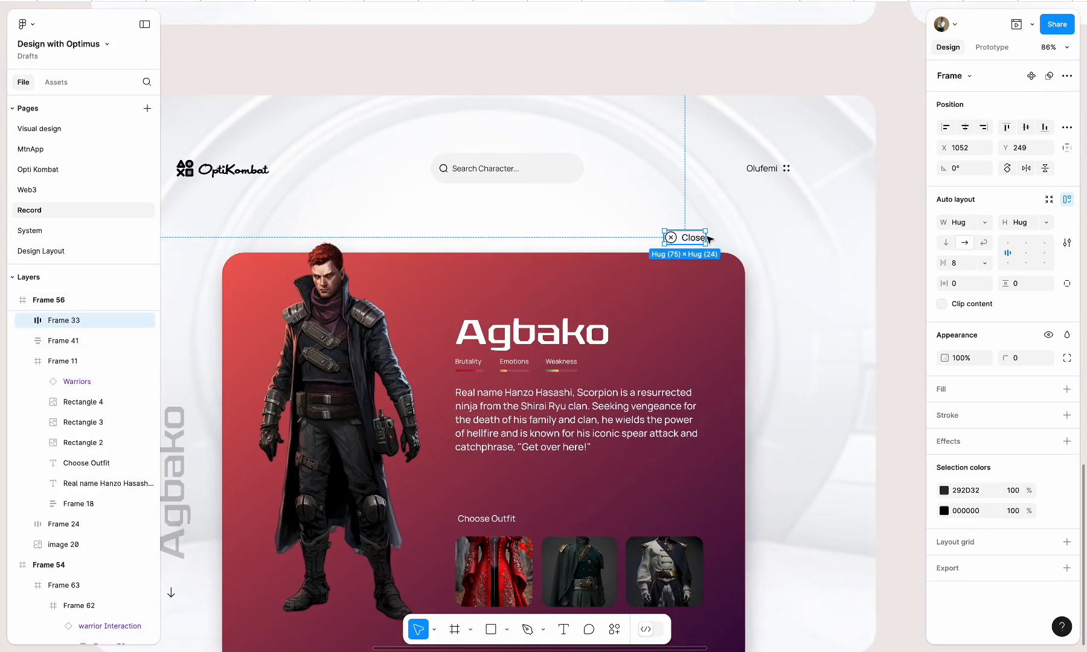
{"action": "left_click_drag", "start_coordinate": [709, 240], "coordinate": [730, 236]}
{"action": "scroll", "coordinate": [730, 237], "scroll_direction": "down", "scroll_amount": 2}
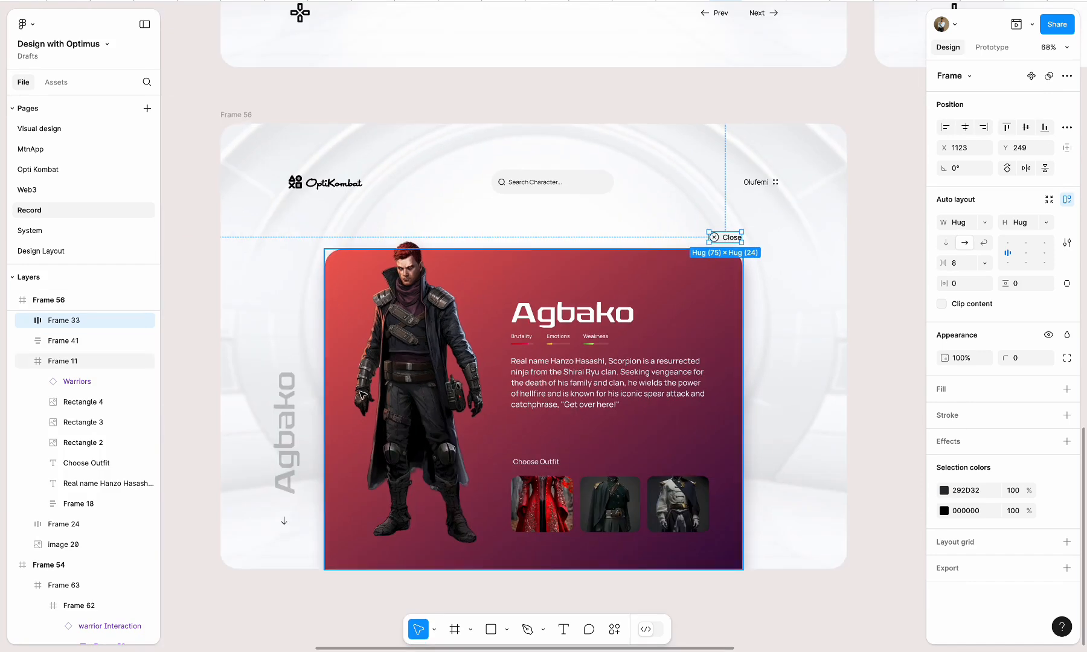
Shift the vertical Agbako label beside the detail card to X 120, keeping it at Y 552
{"action": "left_click", "coordinate": [297, 418]}
{"action": "scroll", "coordinate": [297, 418], "scroll_direction": "down", "scroll_amount": 3}
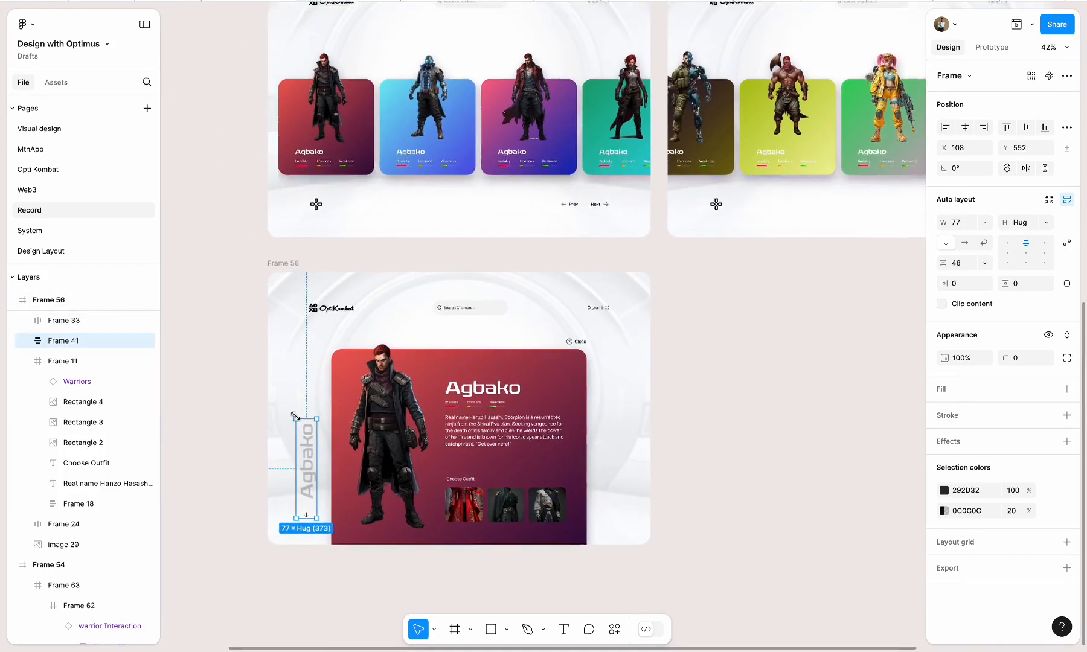
{"action": "left_click", "coordinate": [594, 363], "text": "shift"}
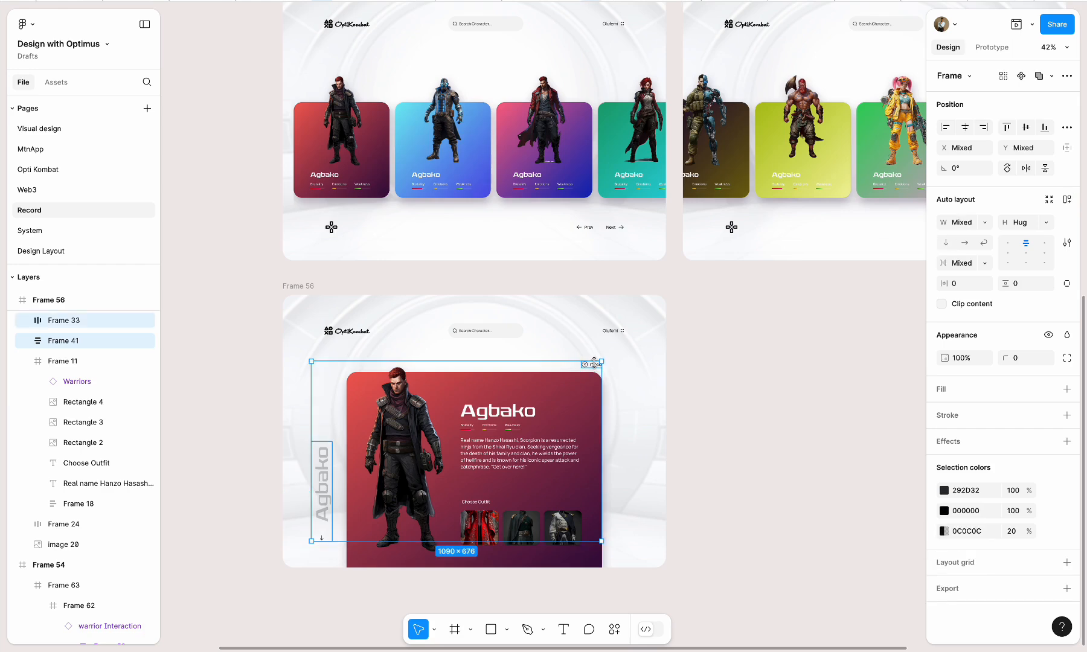
{"action": "left_click", "coordinate": [785, 400]}
{"action": "left_click", "coordinate": [579, 417]}
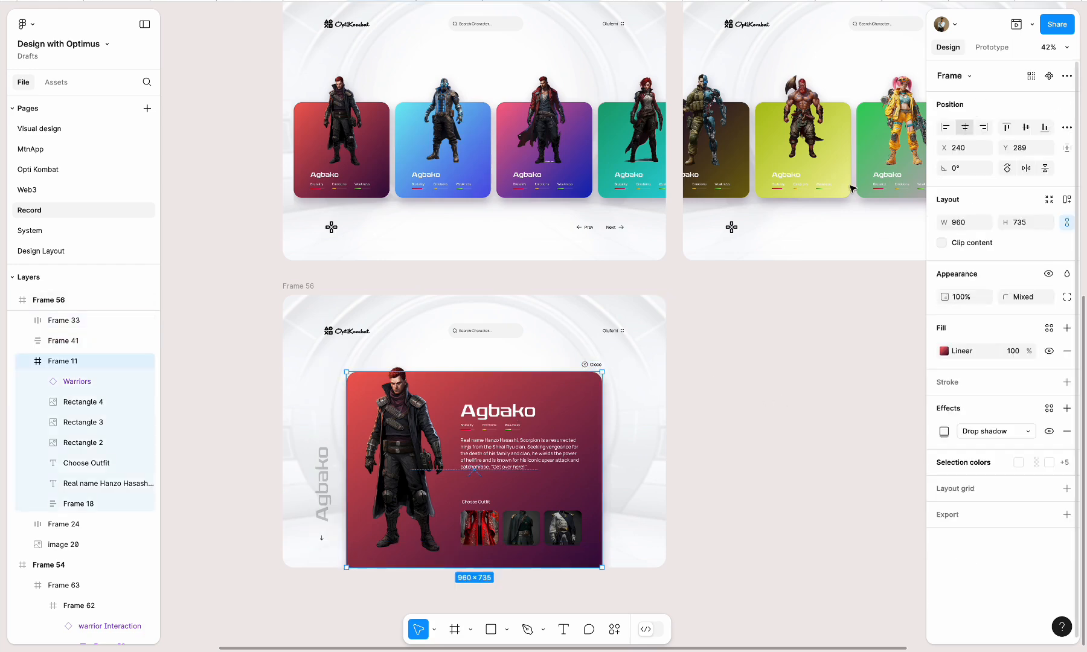
{"action": "left_click", "coordinate": [782, 353]}
{"action": "left_click_drag", "start_coordinate": [329, 476], "coordinate": [335, 475]}
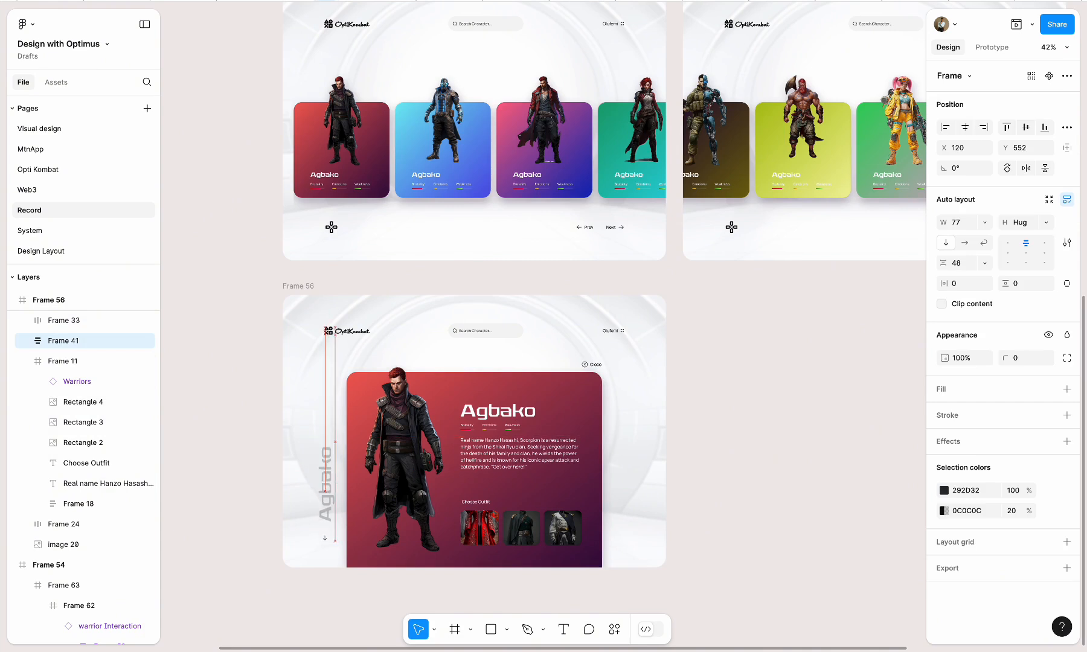
Try to left-align the vertical Agbako label with the header row of Frame 56
{"action": "left_click", "coordinate": [343, 333], "text": "shift"}
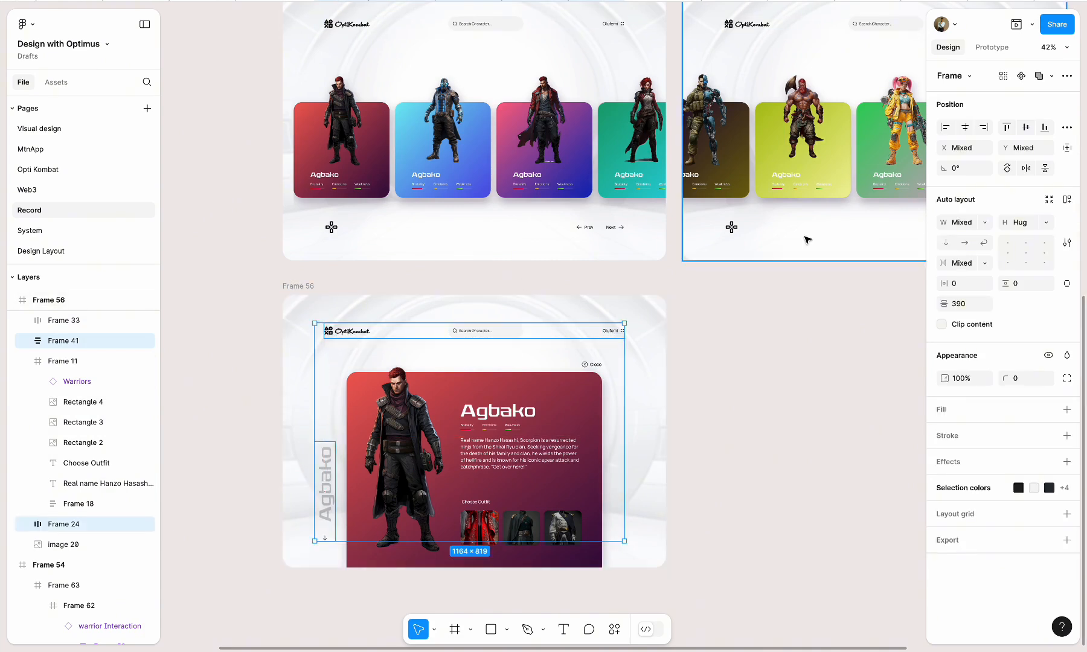
{"action": "left_click", "coordinate": [946, 127]}
{"action": "left_click", "coordinate": [825, 424]}
{"action": "key", "text": "ctrl+z"}
{"action": "key", "text": "ctrl+z"}
{"action": "key", "text": "ctrl+z"}
{"action": "key", "text": "ctrl+z"}
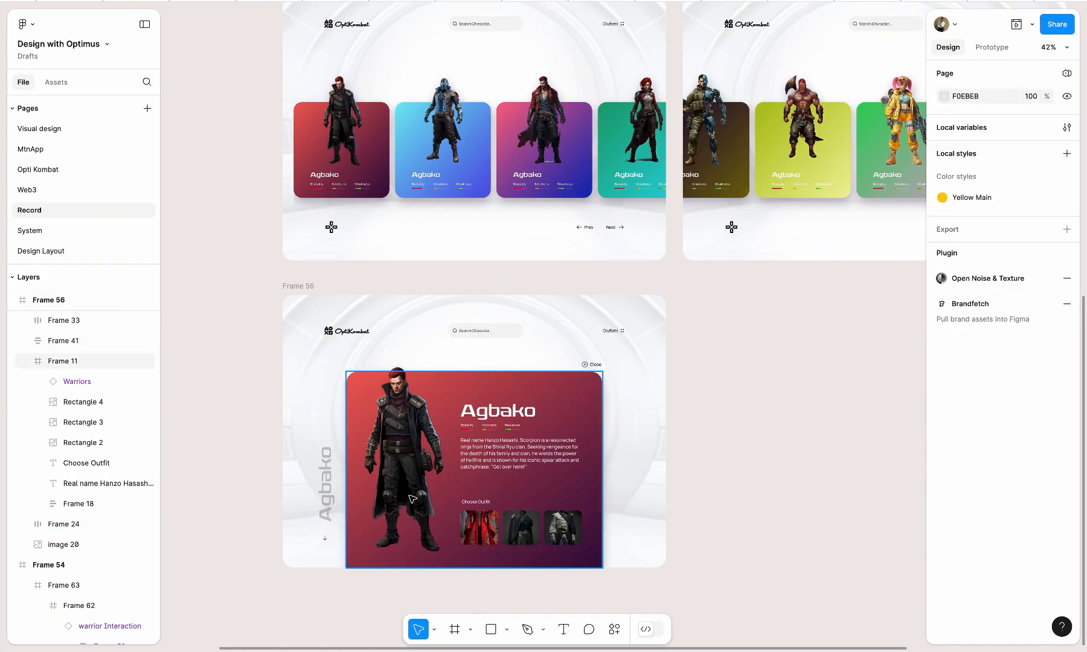
Raise the Close button above the detail card to Y 241
{"action": "left_click", "coordinate": [594, 364]}
{"action": "scroll", "coordinate": [593, 364], "scroll_direction": "up", "scroll_amount": 5}
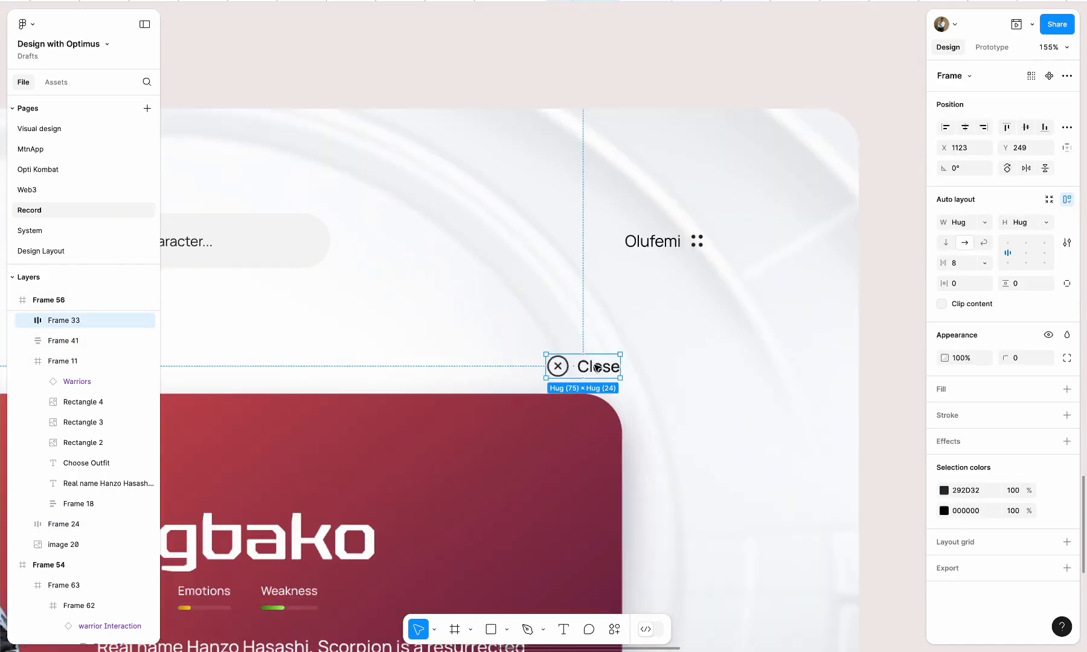
{"action": "key", "text": "Up"}
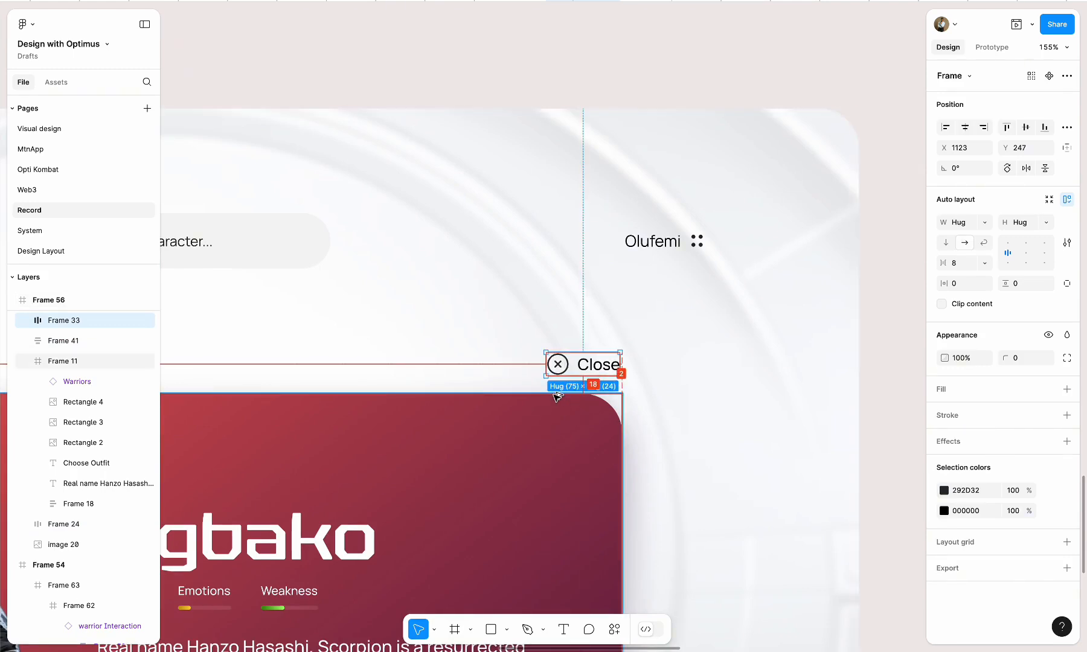
{"action": "key", "text": "Up"}
{"action": "key", "text": "Up"}
{"action": "key", "text": "Up"}
{"action": "key", "text": "Up"}
{"action": "key", "text": "Up"}
{"action": "key", "text": "Up"}
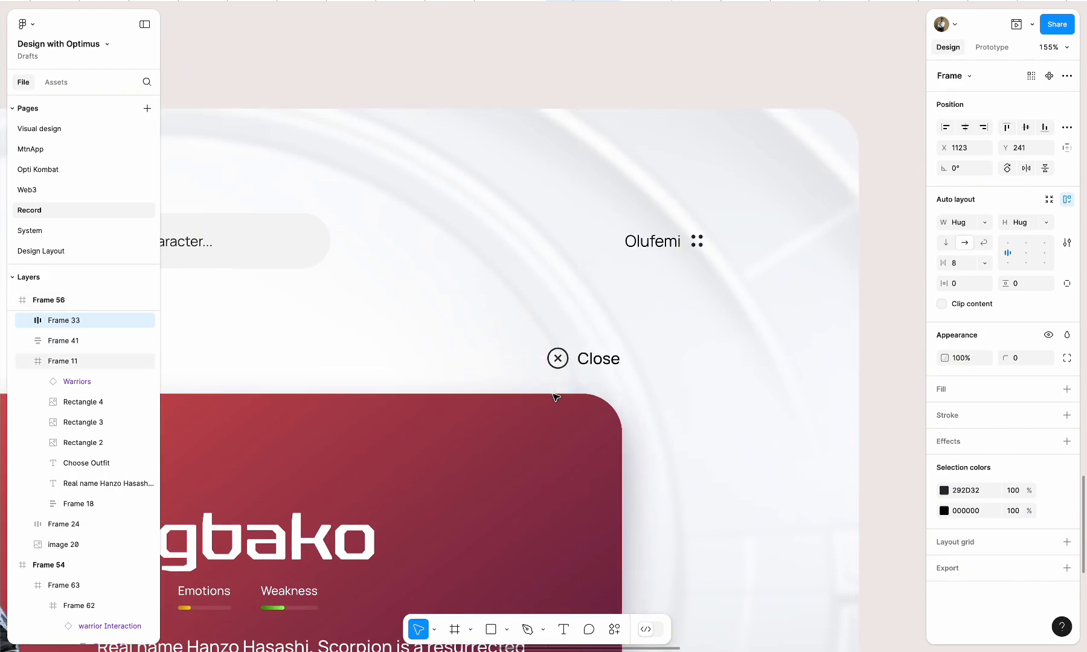
{"action": "scroll", "coordinate": [556, 396], "scroll_direction": "down", "scroll_amount": 5}
{"action": "left_click", "coordinate": [863, 306]}
{"action": "scroll", "coordinate": [863, 305], "scroll_direction": "down", "scroll_amount": 4}
{"action": "scroll", "coordinate": [863, 305], "scroll_direction": "up", "scroll_amount": 1}
{"action": "scroll", "coordinate": [863, 306], "scroll_direction": "right", "scroll_amount": 1}
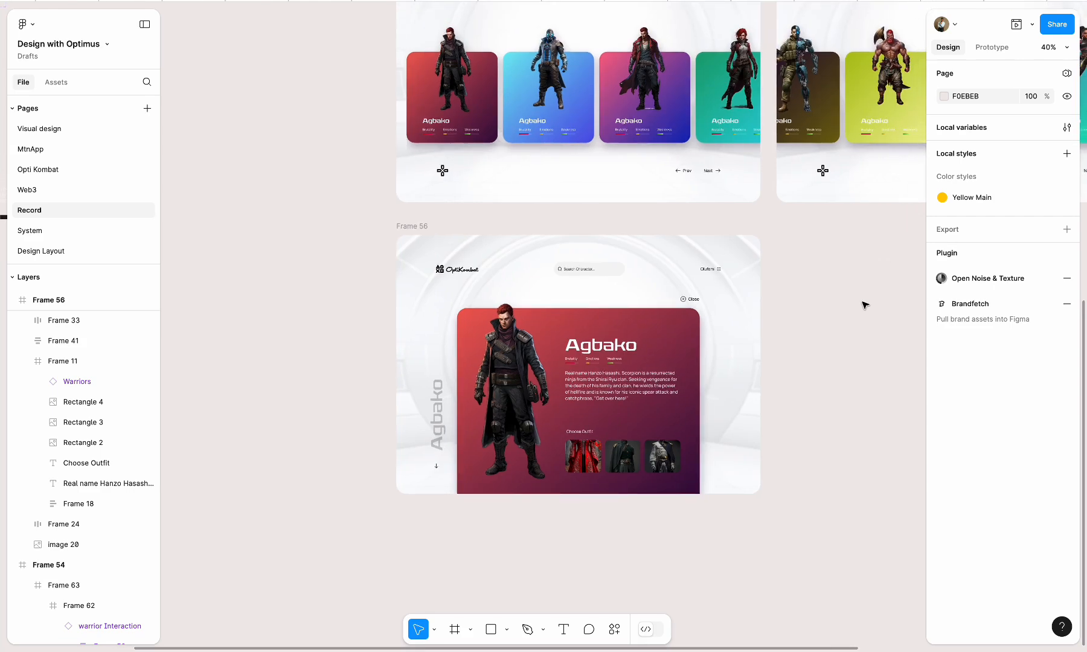
{"action": "scroll", "coordinate": [694, 412], "scroll_direction": "up", "scroll_amount": 5}
{"action": "scroll", "coordinate": [694, 413], "scroll_direction": "down", "scroll_amount": 8}
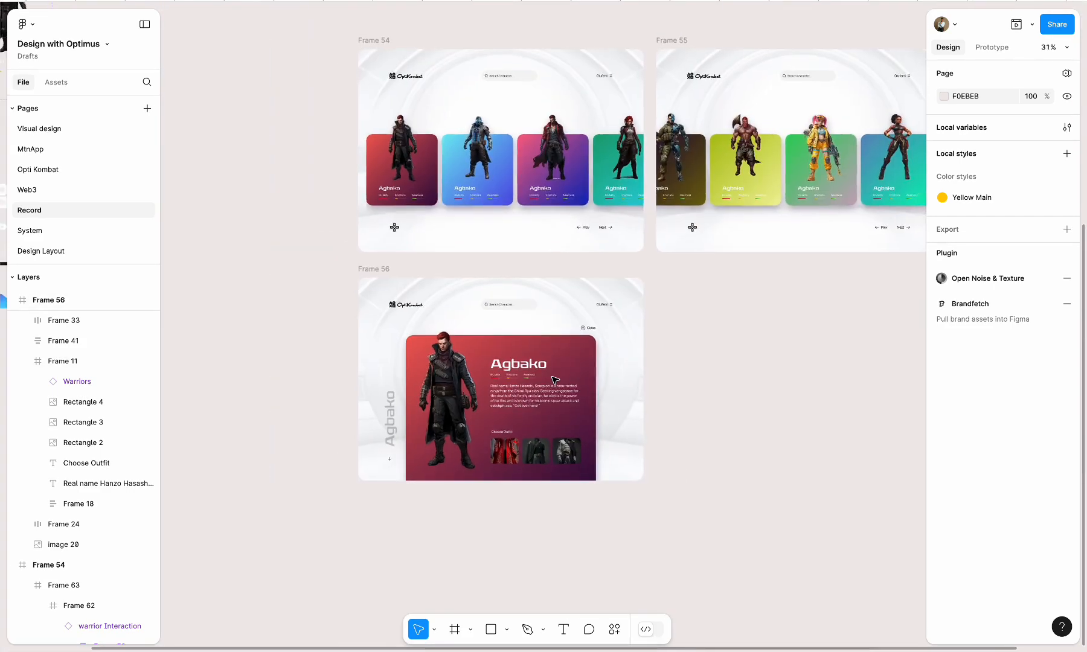
{"action": "scroll", "coordinate": [553, 379], "scroll_direction": "up", "scroll_amount": 3}
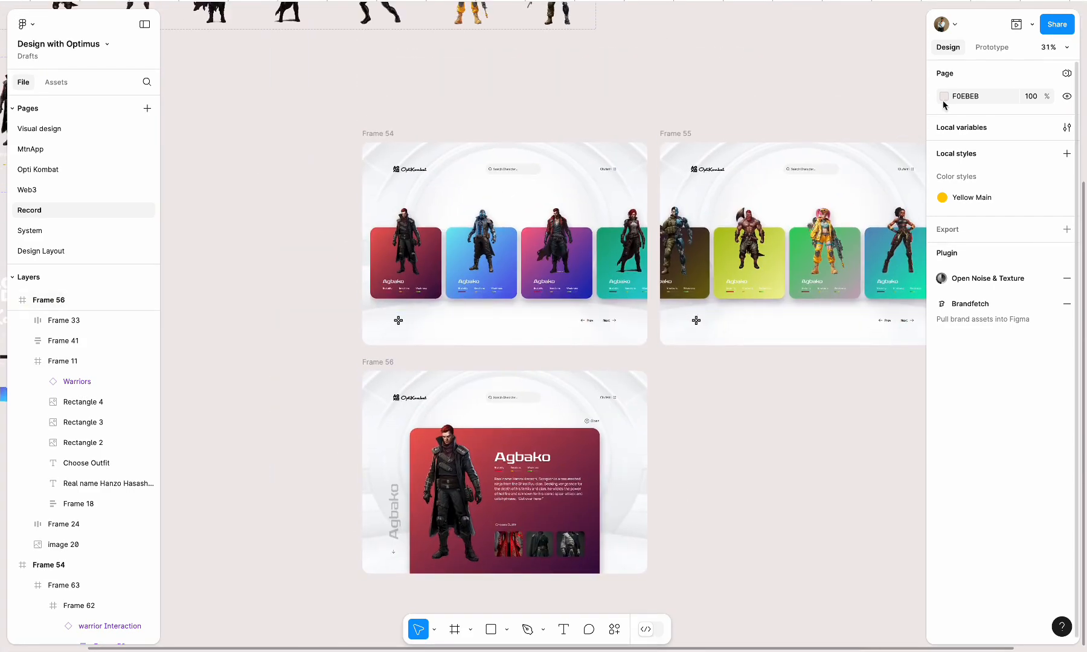
{"action": "left_click", "coordinate": [997, 47]}
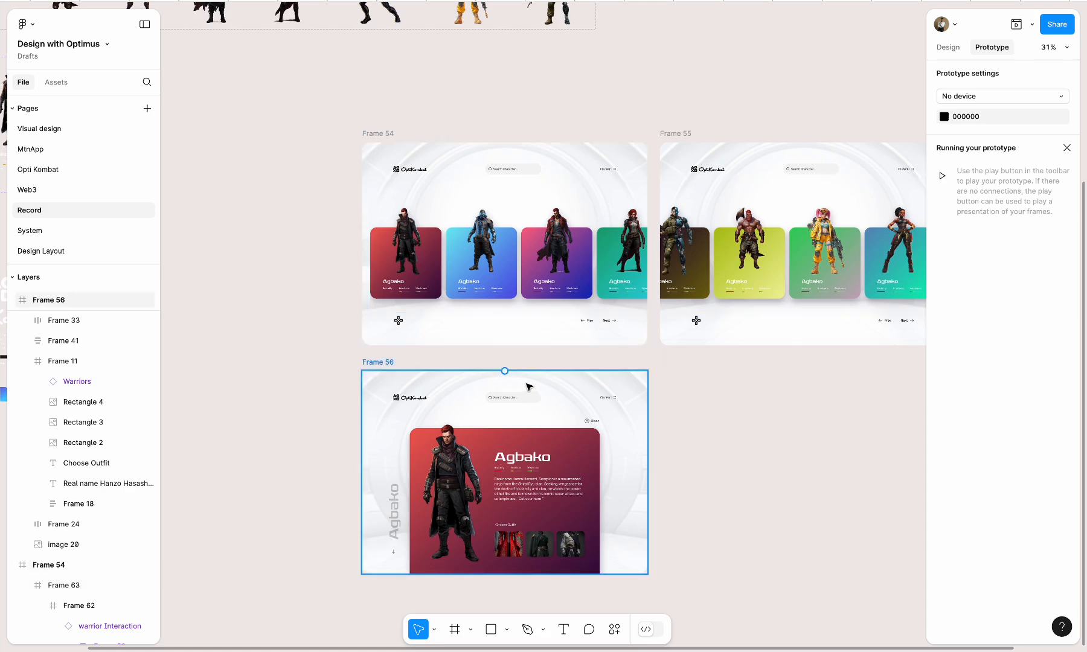
{"action": "left_click", "coordinate": [422, 269]}
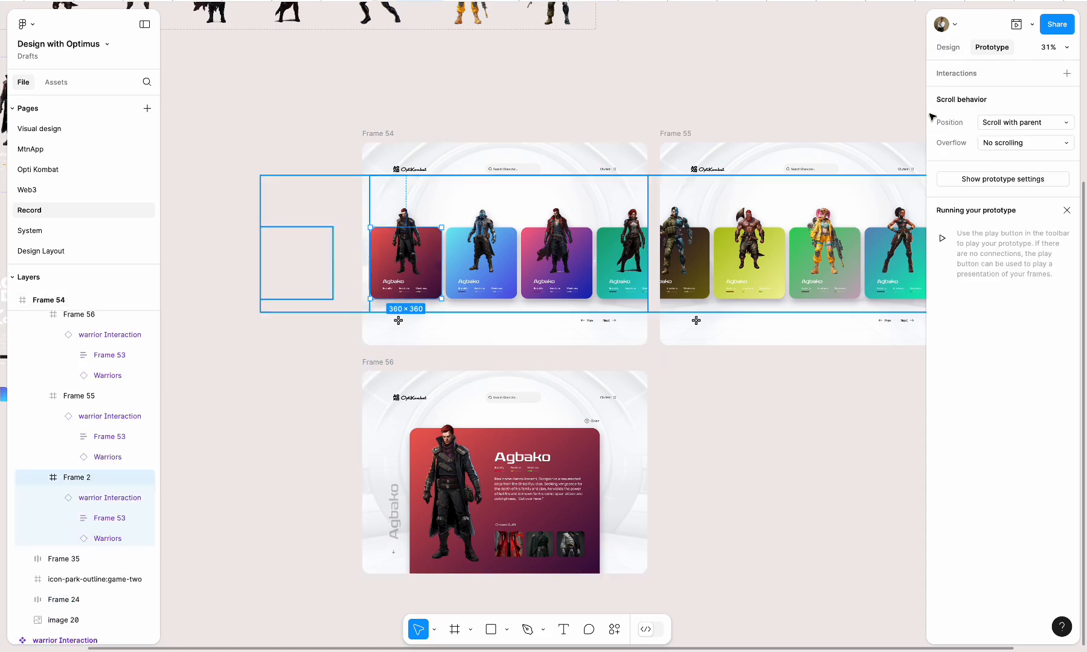
{"action": "left_click", "coordinate": [945, 49]}
{"action": "left_click", "coordinate": [847, 411]}
{"action": "double_click", "coordinate": [481, 257]}
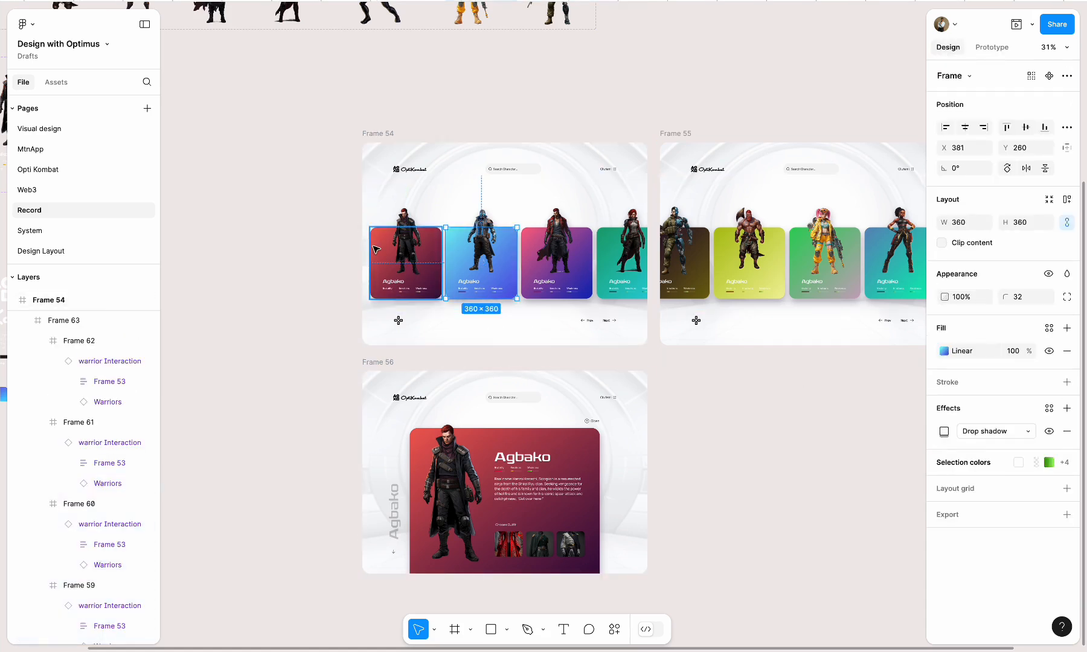
{"action": "left_click", "coordinate": [383, 248]}
{"action": "left_click", "coordinate": [340, 291]}
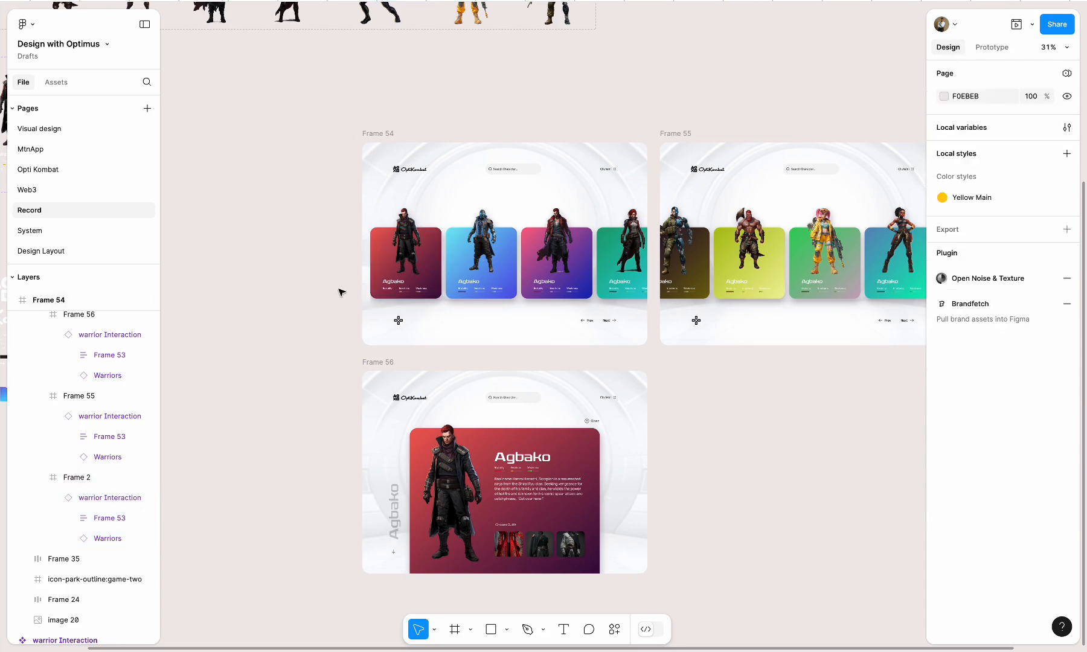
{"action": "left_click", "coordinate": [480, 241]}
{"action": "double_click", "coordinate": [479, 242]}
{"action": "left_click", "coordinate": [740, 432]}
Try to link the first warrior card in Frame 54 to Frame 56 with an on-click Smart animate interaction
{"action": "left_click", "coordinate": [991, 47]}
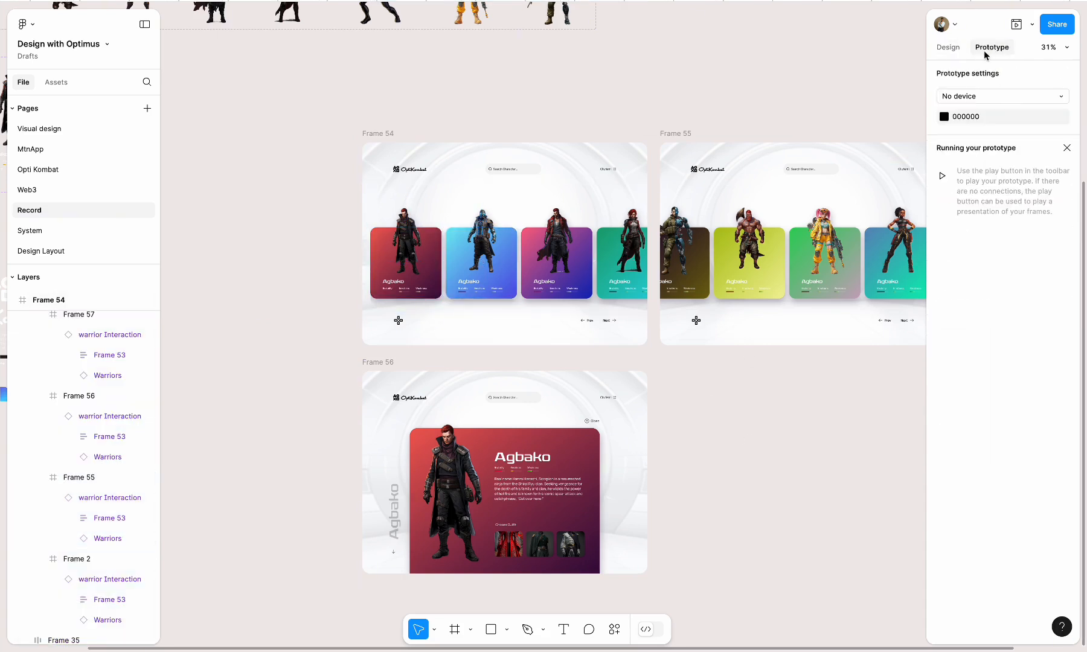
{"action": "left_click", "coordinate": [433, 243]}
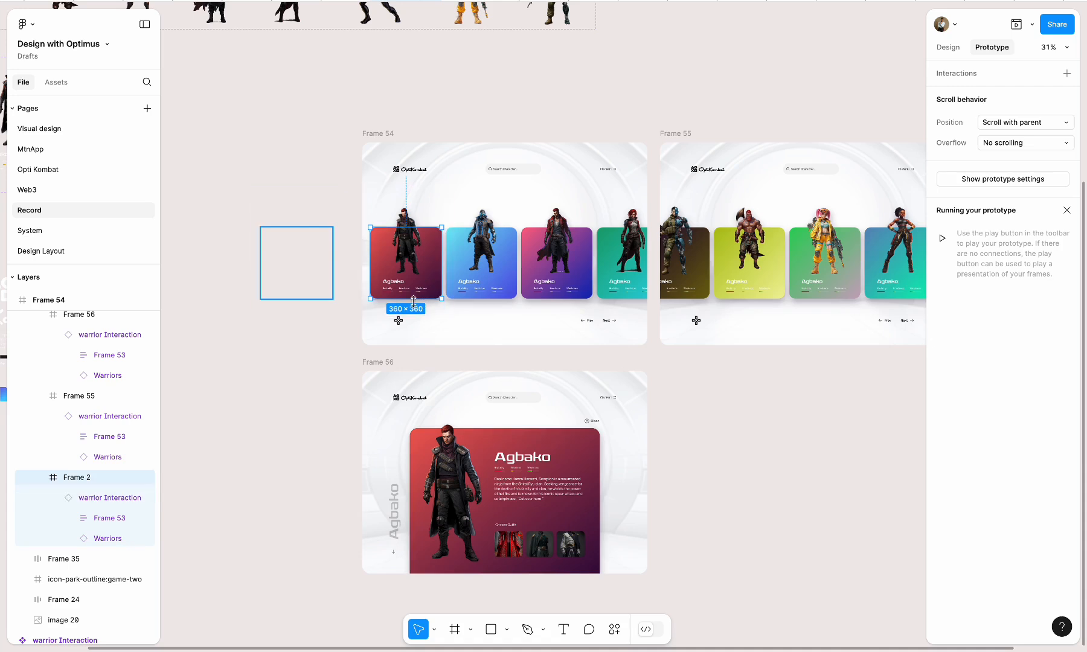
{"action": "left_click_drag", "start_coordinate": [406, 298], "coordinate": [421, 378]}
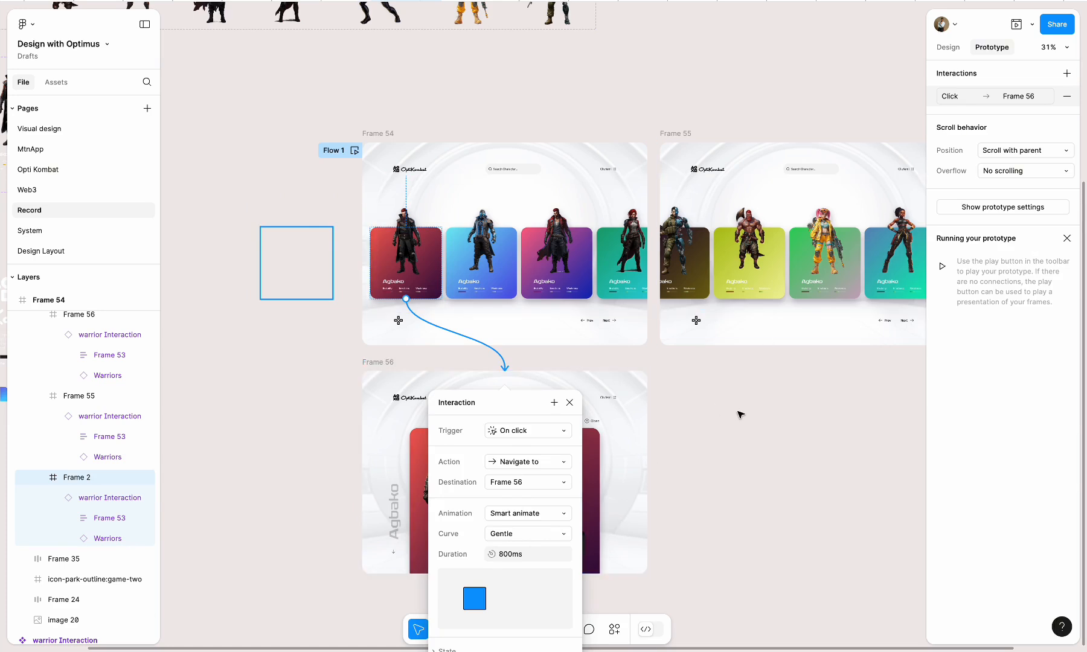
{"action": "key", "text": "Escape"}
{"action": "key", "text": "Escape"}
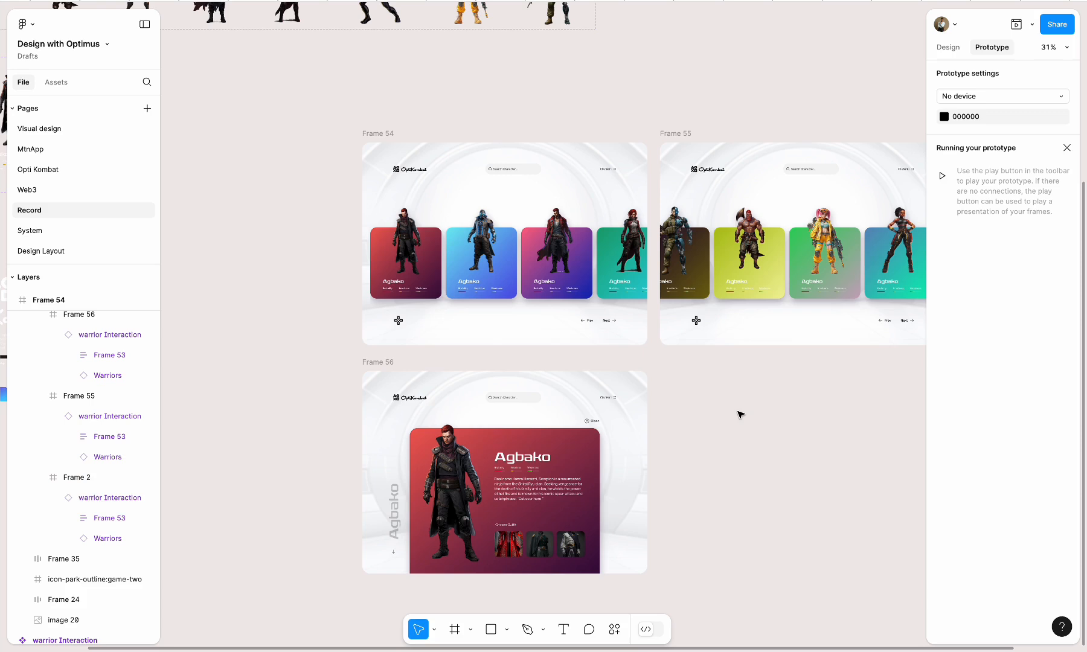
{"action": "key", "text": "alt+8"}
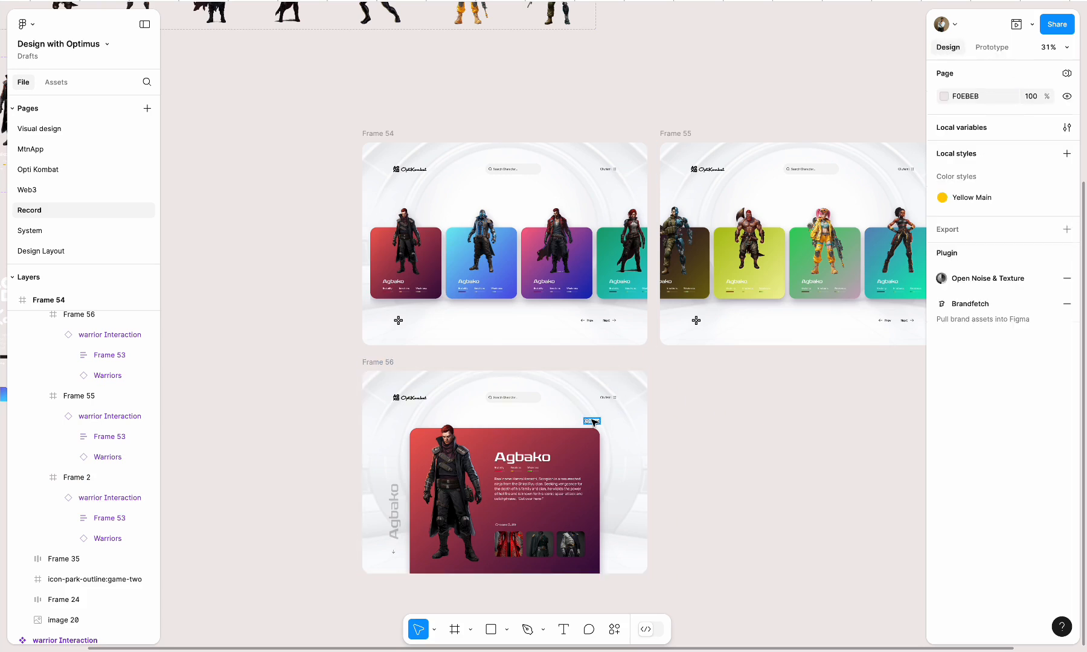
Copy the Close button and the vertical Agbako label from Frame 56 into both Frame 54 and Frame 55
{"action": "left_click", "coordinate": [592, 420]}
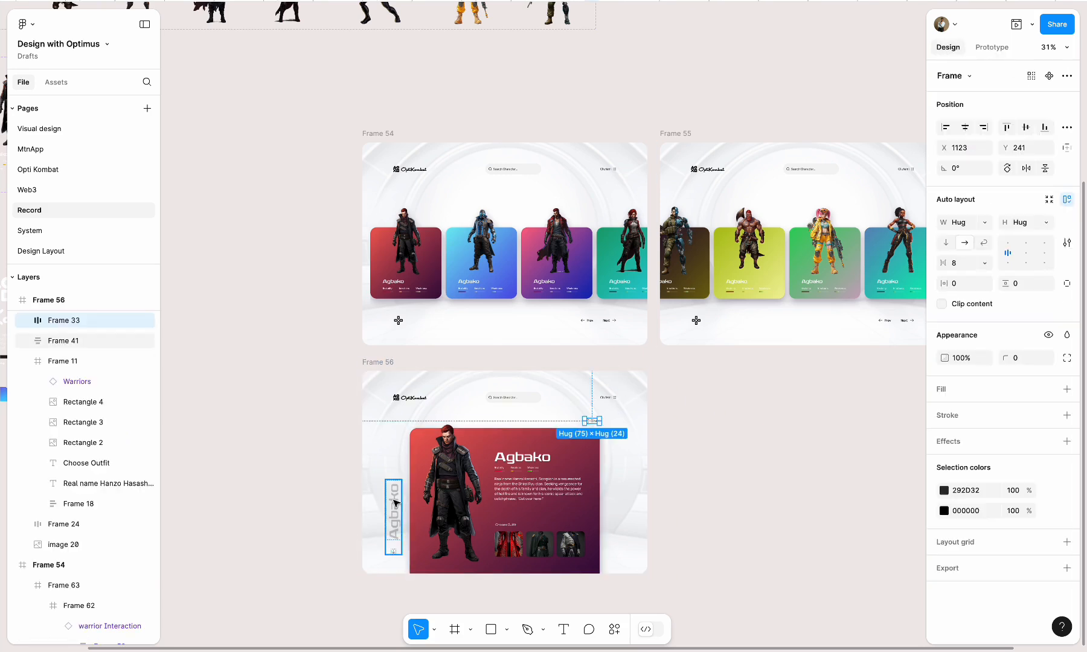
{"action": "left_click", "coordinate": [384, 134]}
{"action": "left_click", "coordinate": [684, 133]}
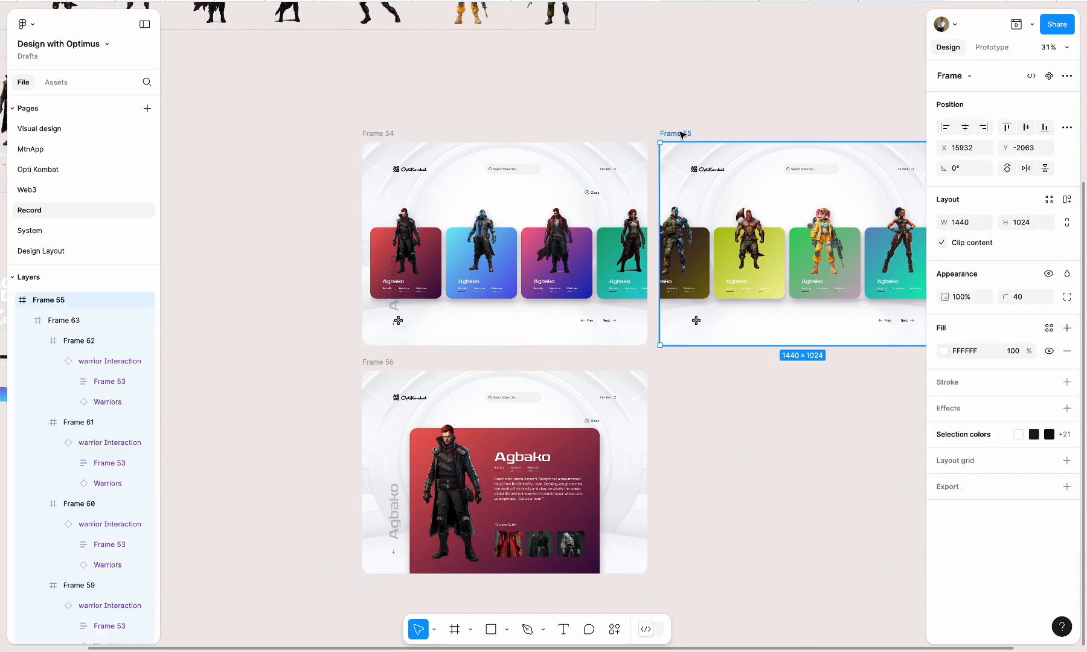
{"action": "scroll", "coordinate": [682, 135], "scroll_direction": "right", "scroll_amount": 3}
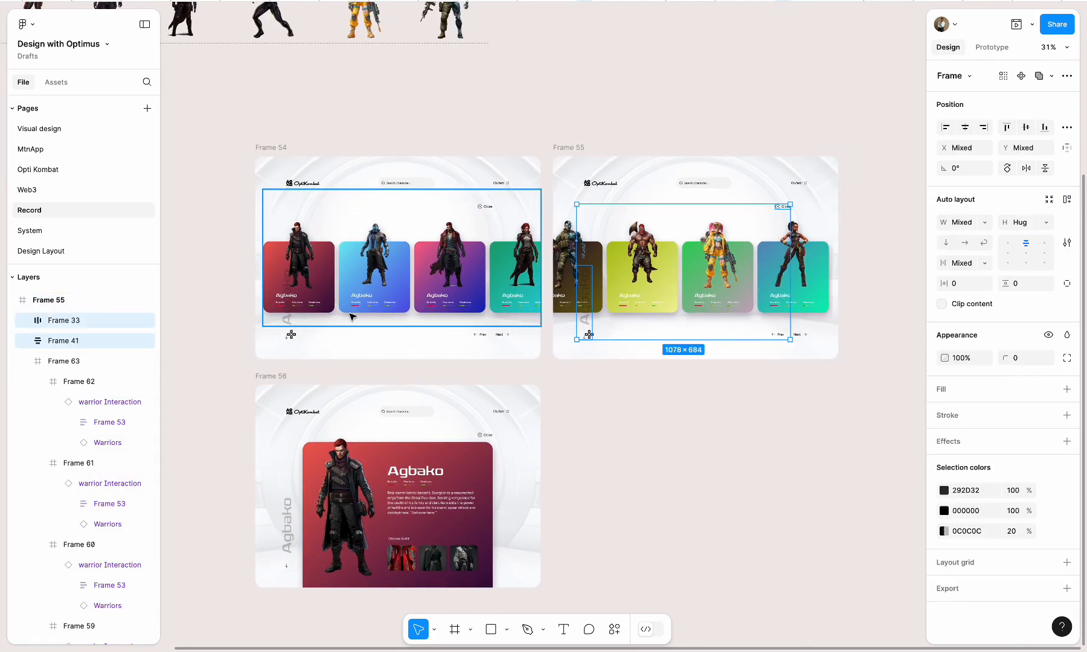
In Frame 54, move the Agbako label below the frame to X 120, Y 1032 and the Close button past its right edge to X 1463, Y 241
{"action": "left_click", "coordinate": [291, 330]}
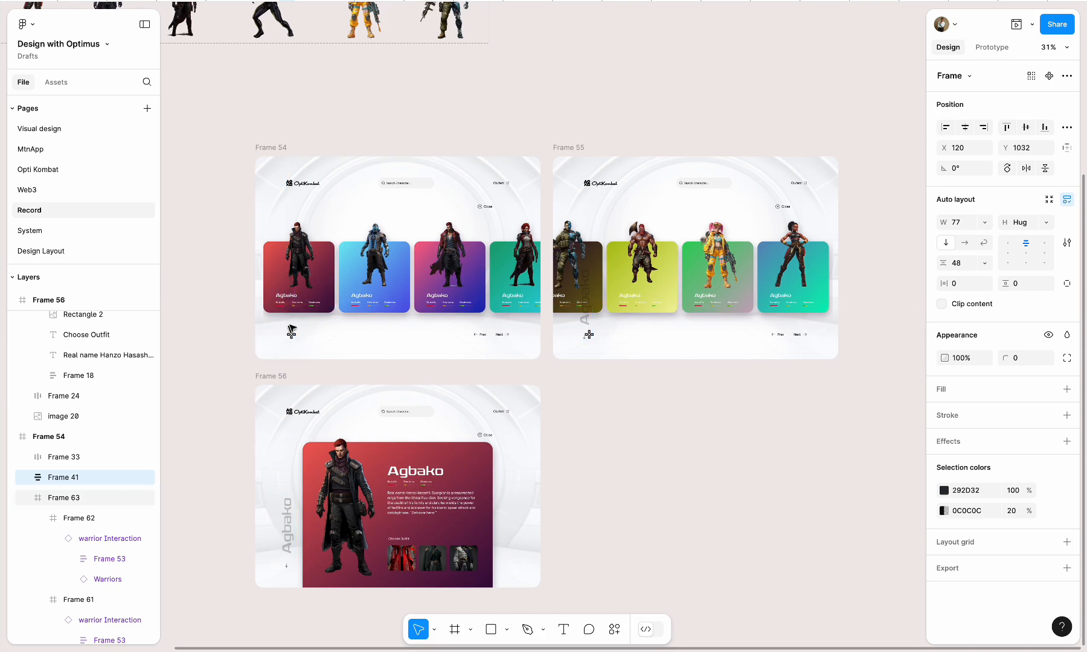
{"action": "left_click_drag", "start_coordinate": [291, 330], "coordinate": [314, 312]}
{"action": "left_click", "coordinate": [488, 207]}
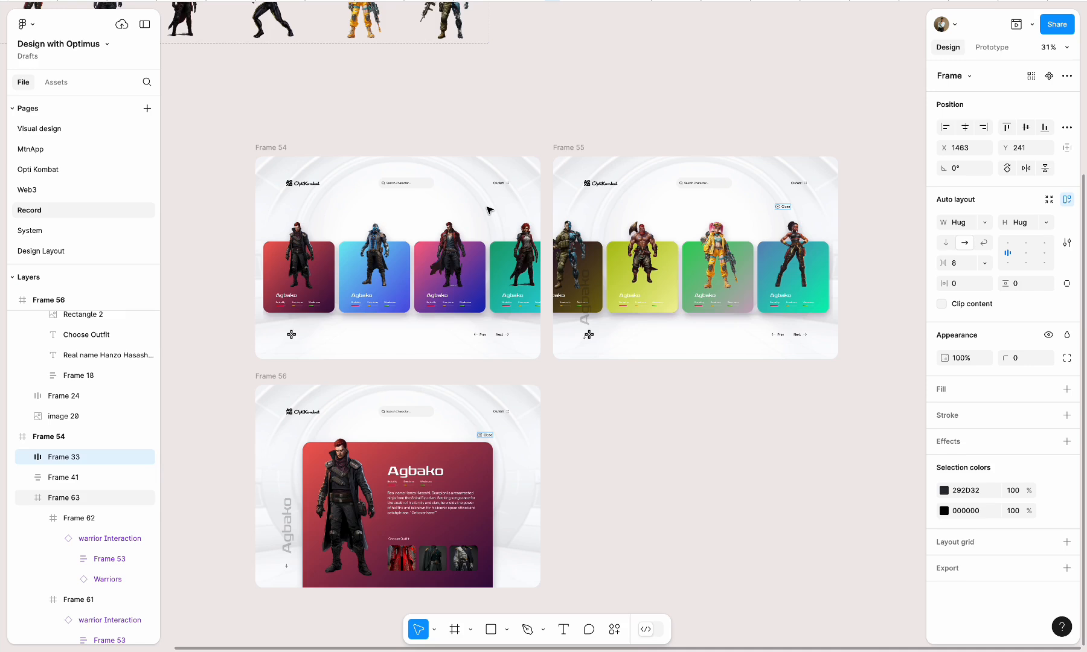
Delete Frame 55 and move Frame 56 into its place beside Frame 54
{"action": "left_click", "coordinate": [573, 147]}
{"action": "key", "text": "Delete"}
{"action": "left_click", "coordinate": [274, 385]}
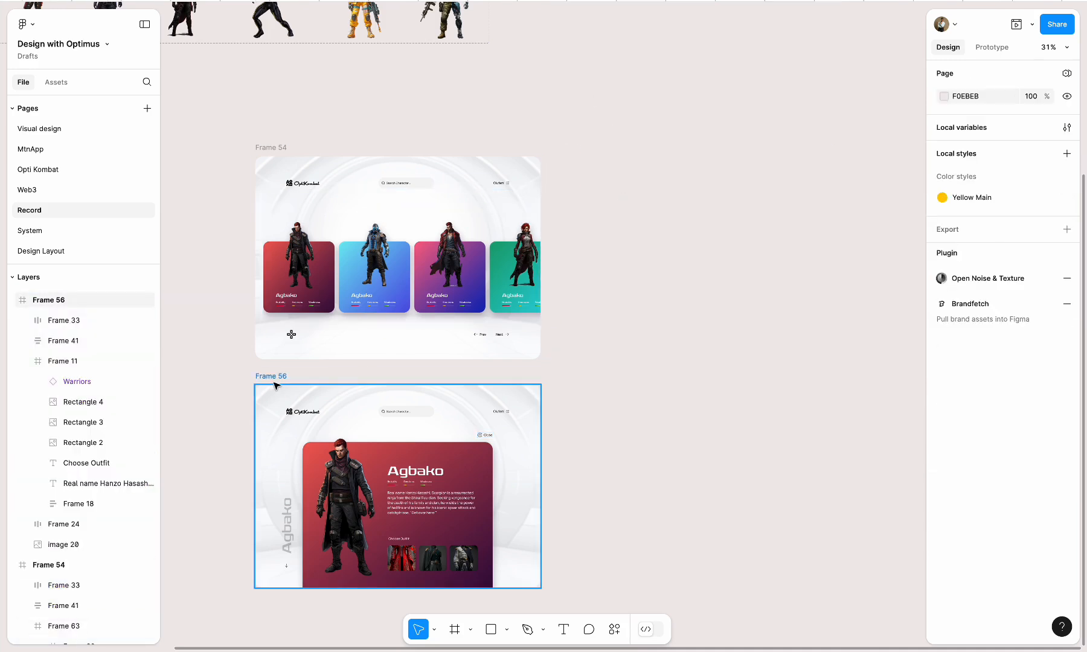
{"action": "left_click_drag", "start_coordinate": [273, 385], "coordinate": [581, 151]}
{"action": "left_click", "coordinate": [549, 548]}
Link the first warrior card in Frame 54 to Frame 56 with an on-click Navigate to interaction using Smart animate, Gentle, 800ms
{"action": "left_click", "coordinate": [273, 148]}
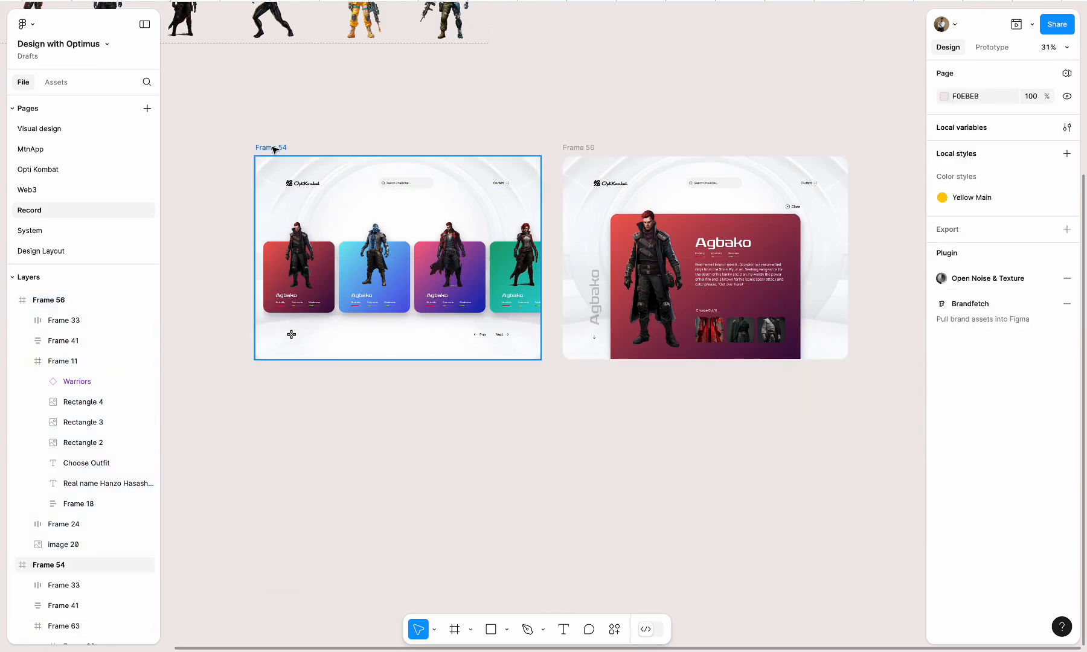
{"action": "left_click", "coordinate": [991, 47]}
{"action": "left_click", "coordinate": [326, 282]}
{"action": "left_click", "coordinate": [326, 283]}
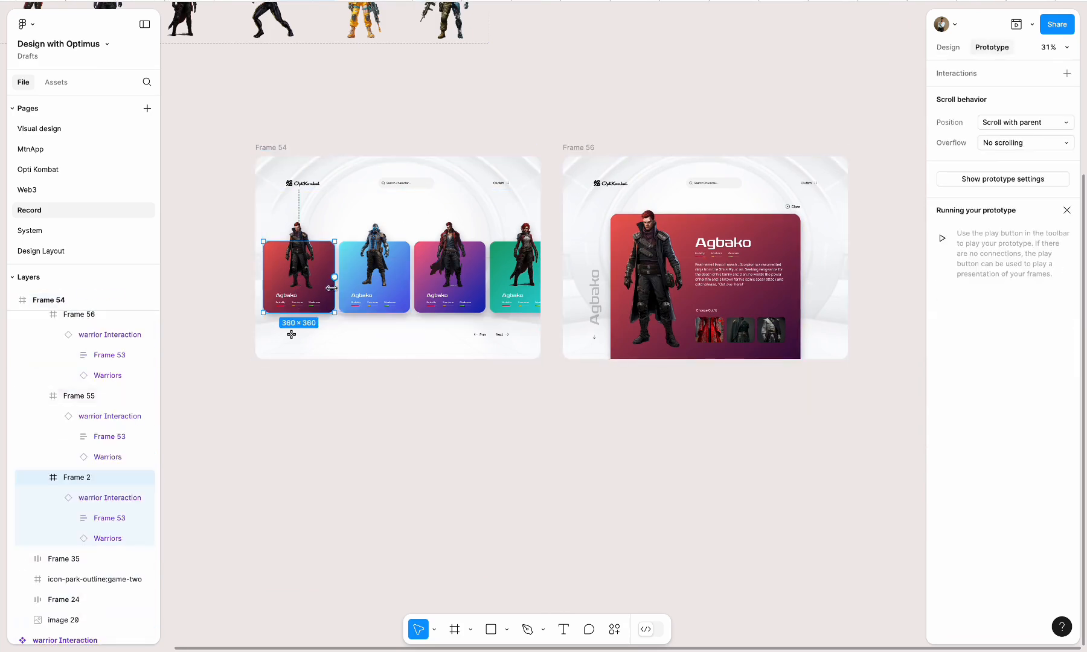
{"action": "left_click_drag", "start_coordinate": [336, 280], "coordinate": [593, 291]}
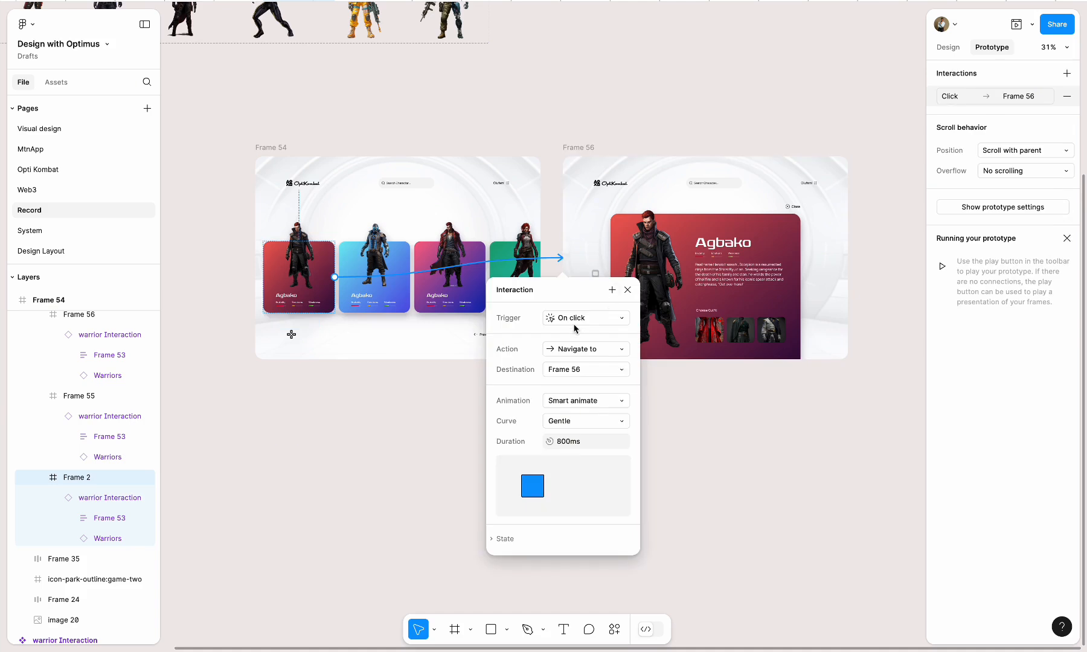
Link the Close button in Frame 56 back to Frame 54 with an on-click Navigate to interaction using Smart animate, Gentle, 800ms
{"action": "left_click", "coordinate": [795, 206]}
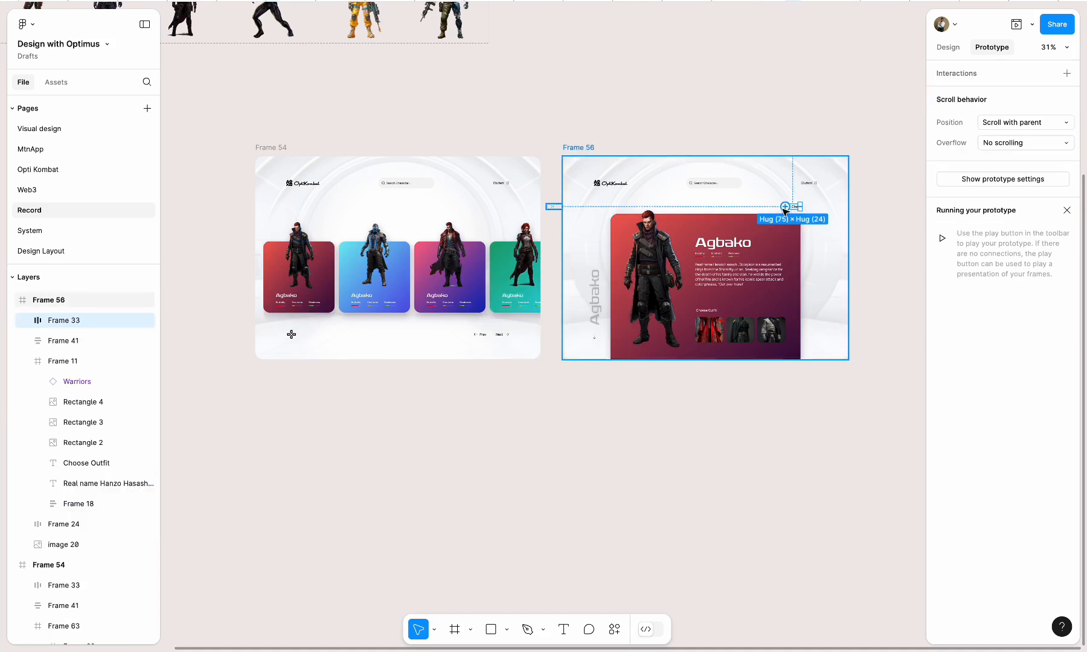
{"action": "left_click_drag", "start_coordinate": [795, 206], "coordinate": [521, 322]}
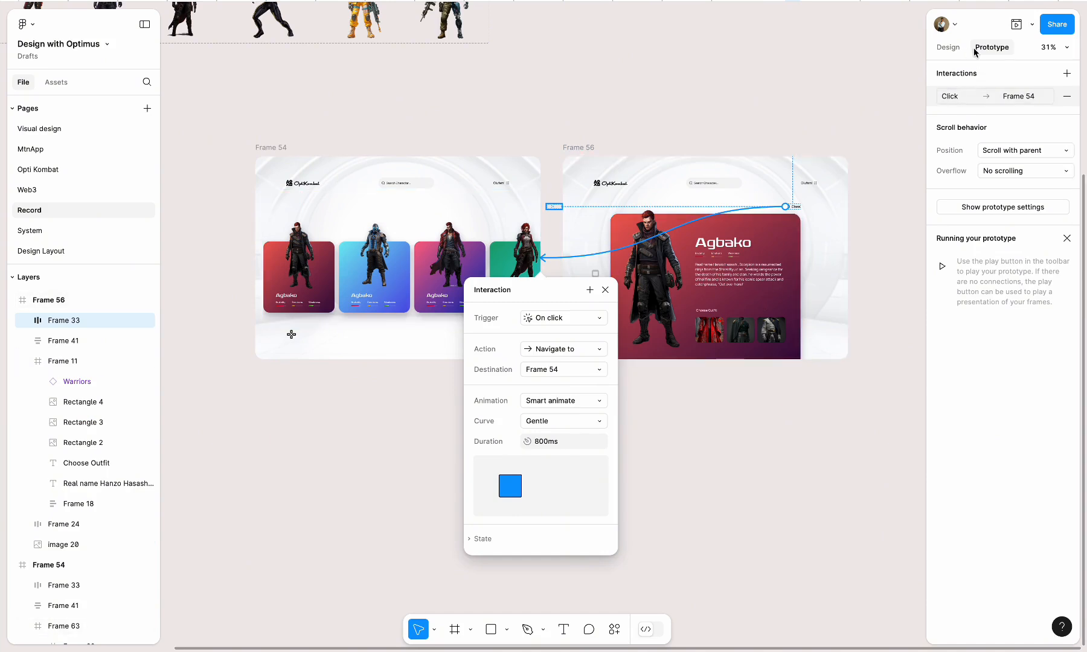
Preview the prototype from Frame 54, testing the warrior card's opening of the detail page and the Close button's return
{"action": "left_click", "coordinate": [952, 50]}
{"action": "left_click", "coordinate": [272, 149]}
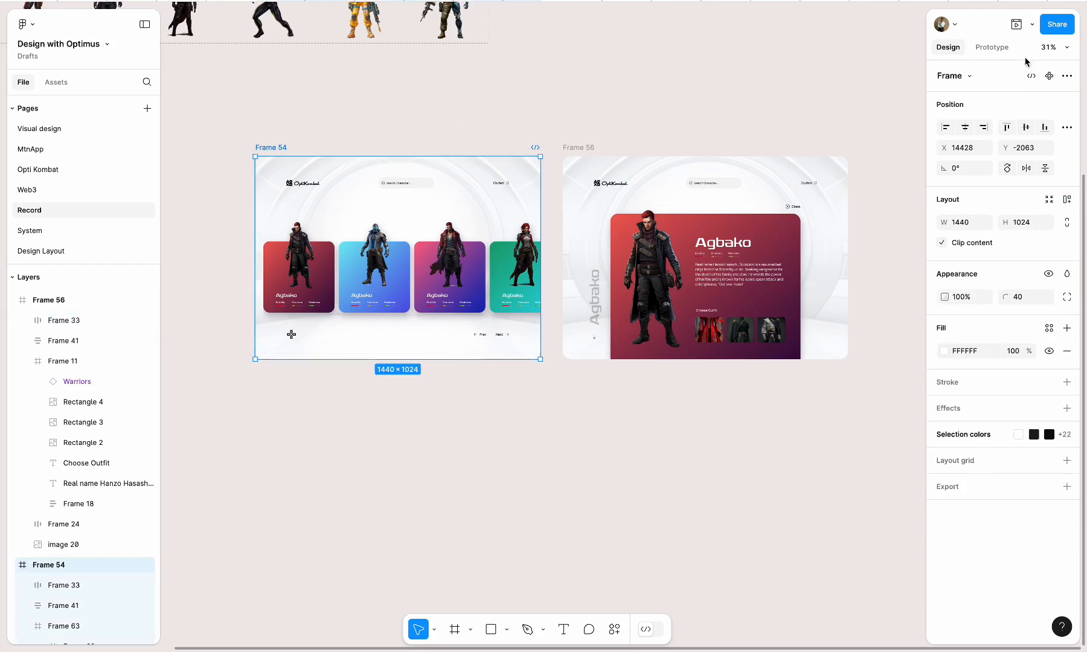
{"action": "left_click", "coordinate": [1016, 24]}
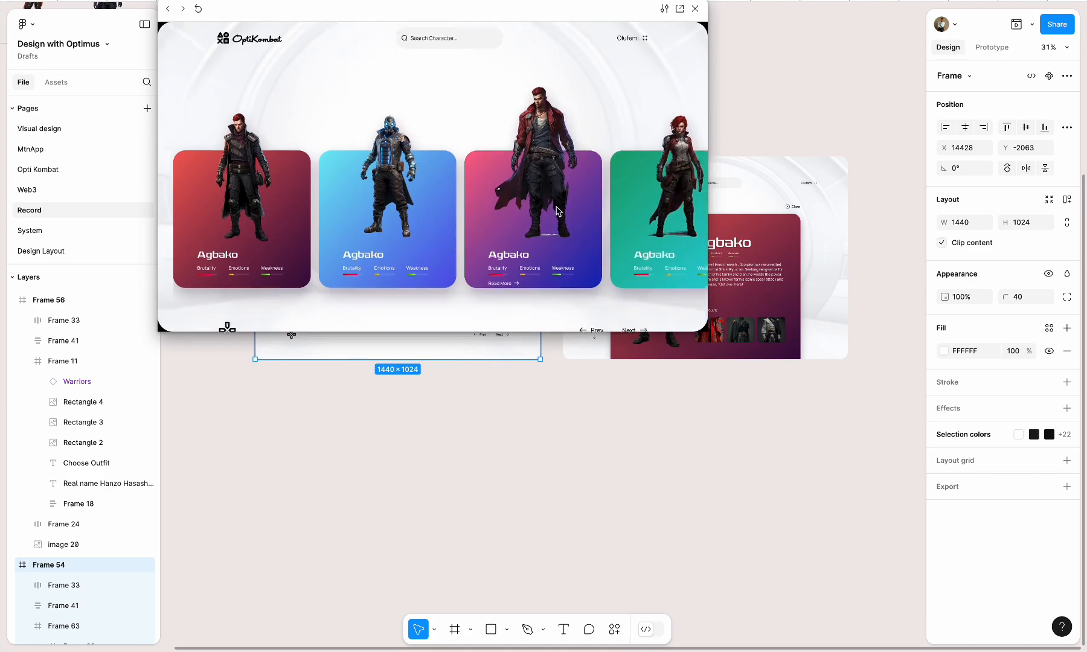
{"action": "scroll", "coordinate": [557, 211], "scroll_direction": "down", "scroll_amount": 1}
{"action": "scroll", "coordinate": [556, 211], "scroll_direction": "down", "scroll_amount": 1}
{"action": "scroll", "coordinate": [556, 211], "scroll_direction": "up", "scroll_amount": 2}
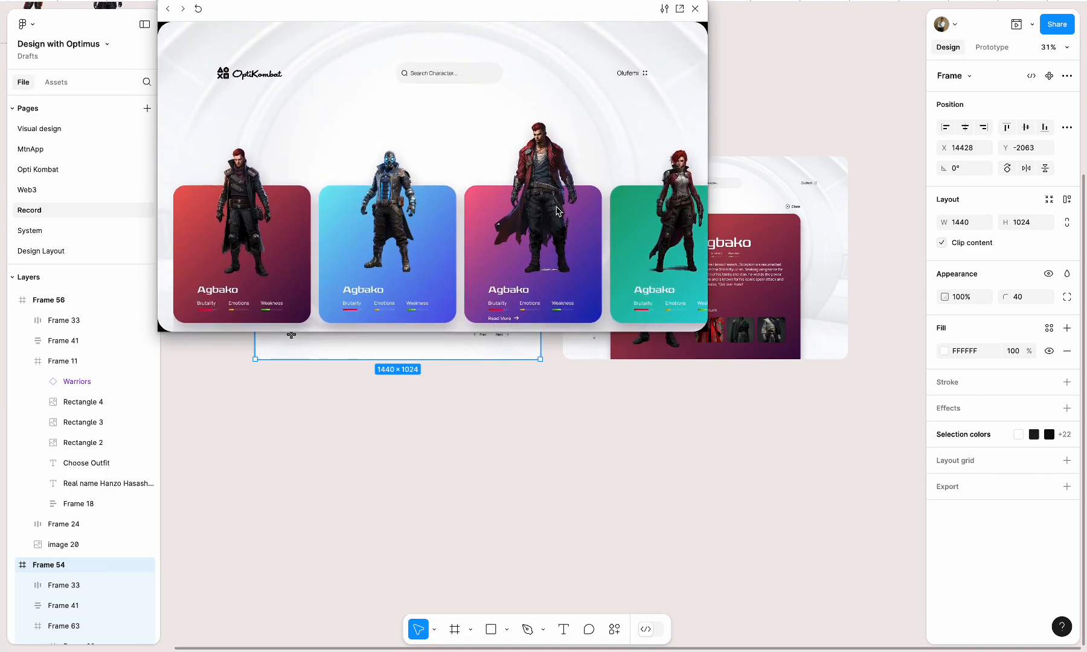
{"action": "left_click", "coordinate": [556, 211]}
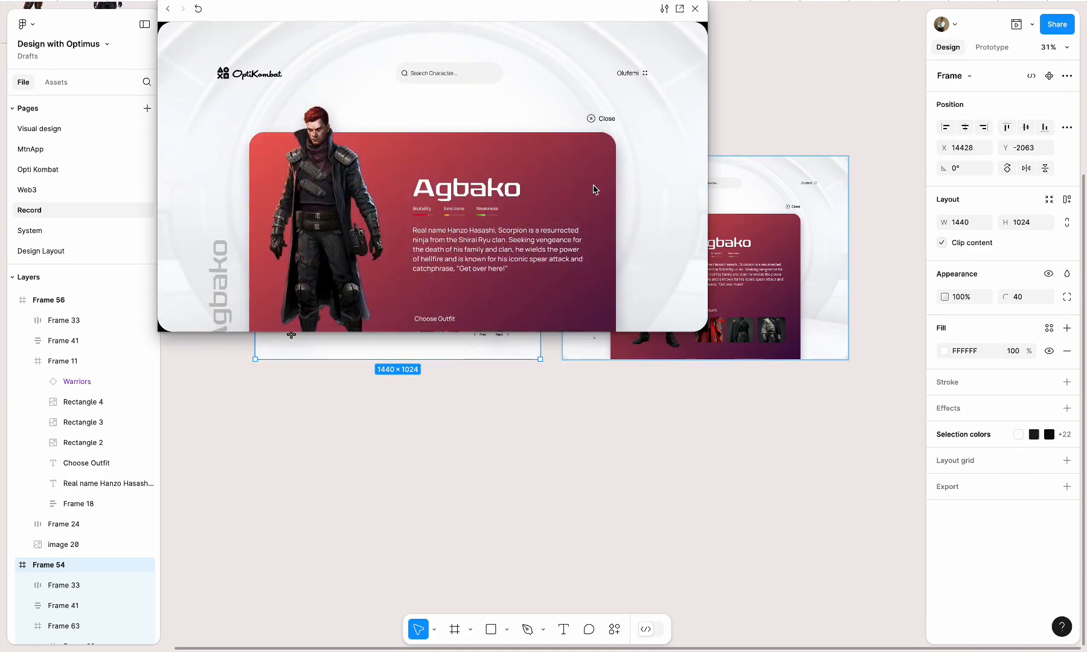
{"action": "left_click", "coordinate": [595, 119]}
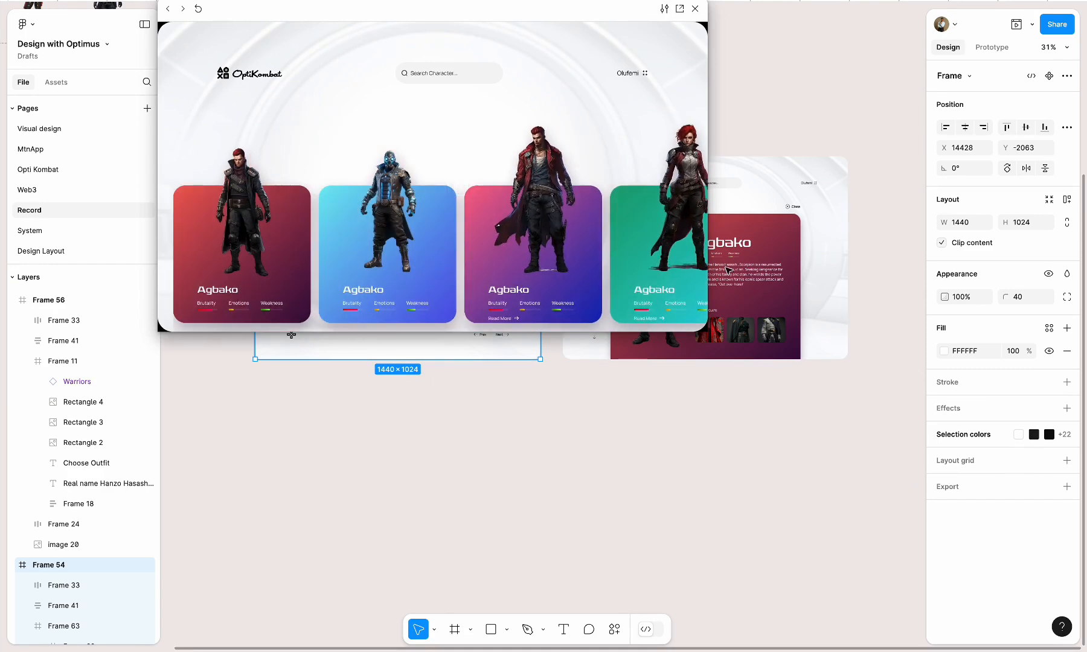
{"action": "left_click", "coordinate": [765, 282]}
{"action": "left_click", "coordinate": [695, 8]}
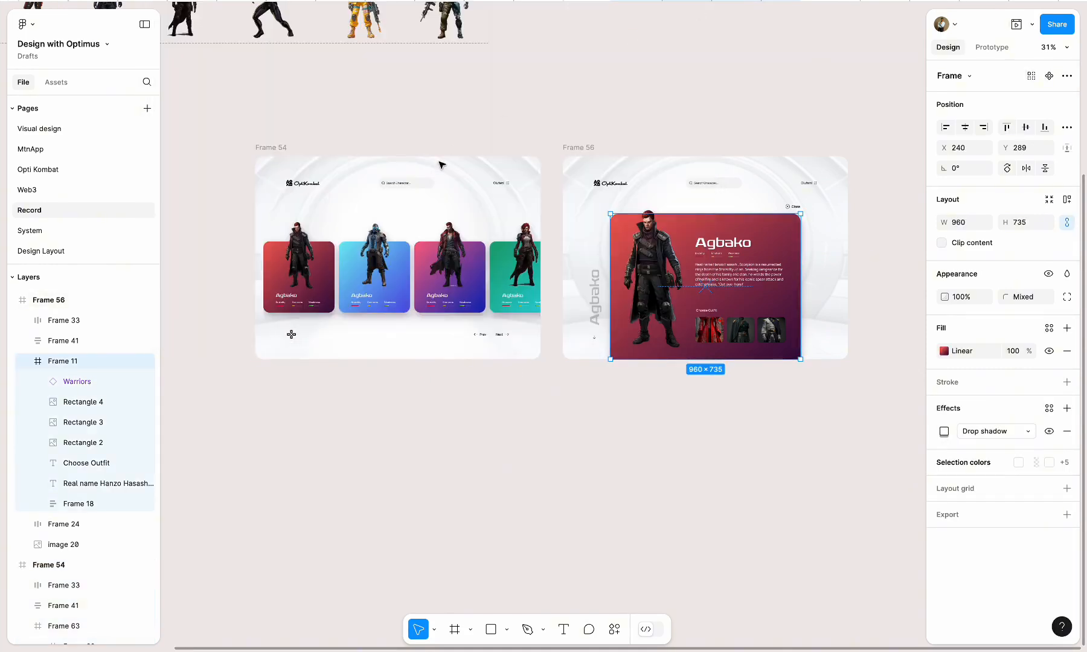
Try horizontal scrolling as the overflow behavior of the whole Frame 54
{"action": "left_click", "coordinate": [271, 151]}
{"action": "left_click", "coordinate": [992, 48]}
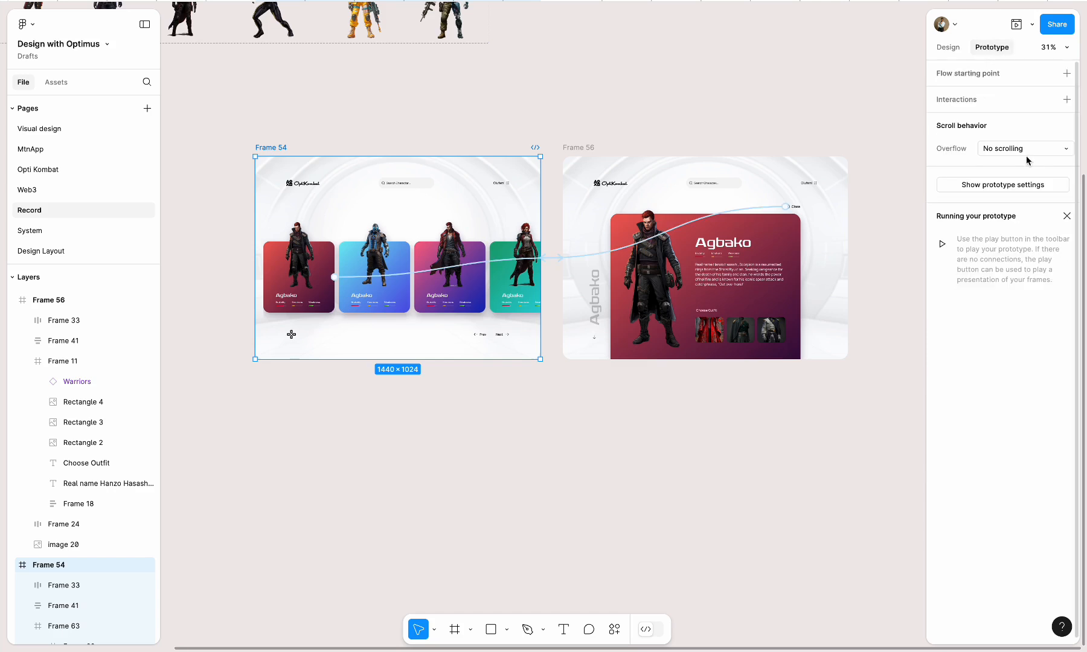
{"action": "left_click", "coordinate": [1021, 152]}
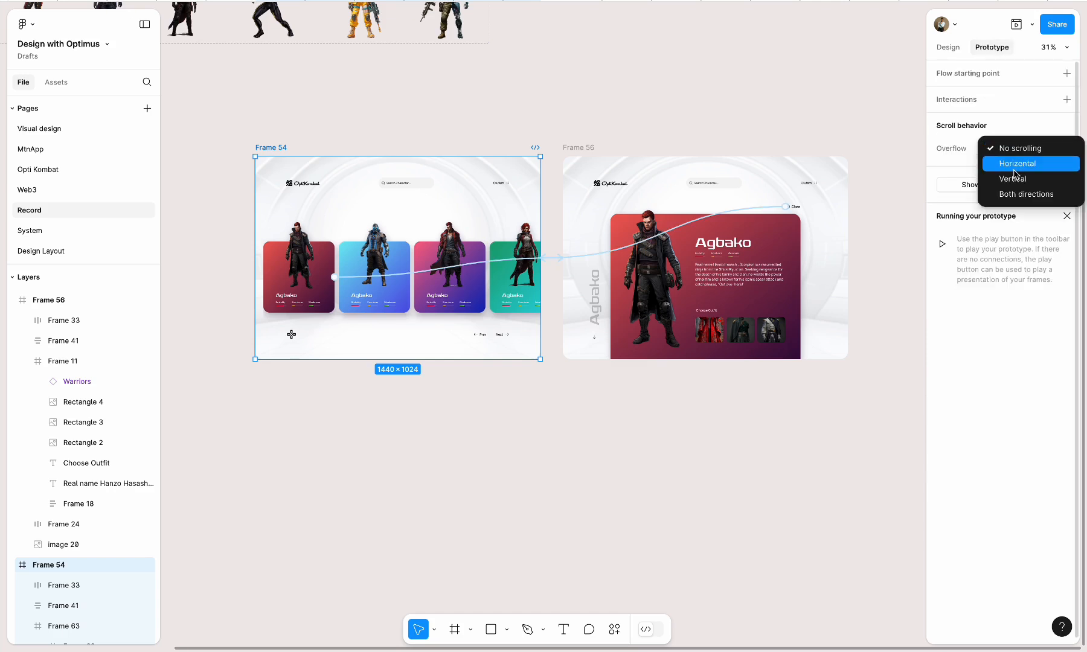
{"action": "left_click", "coordinate": [1014, 172]}
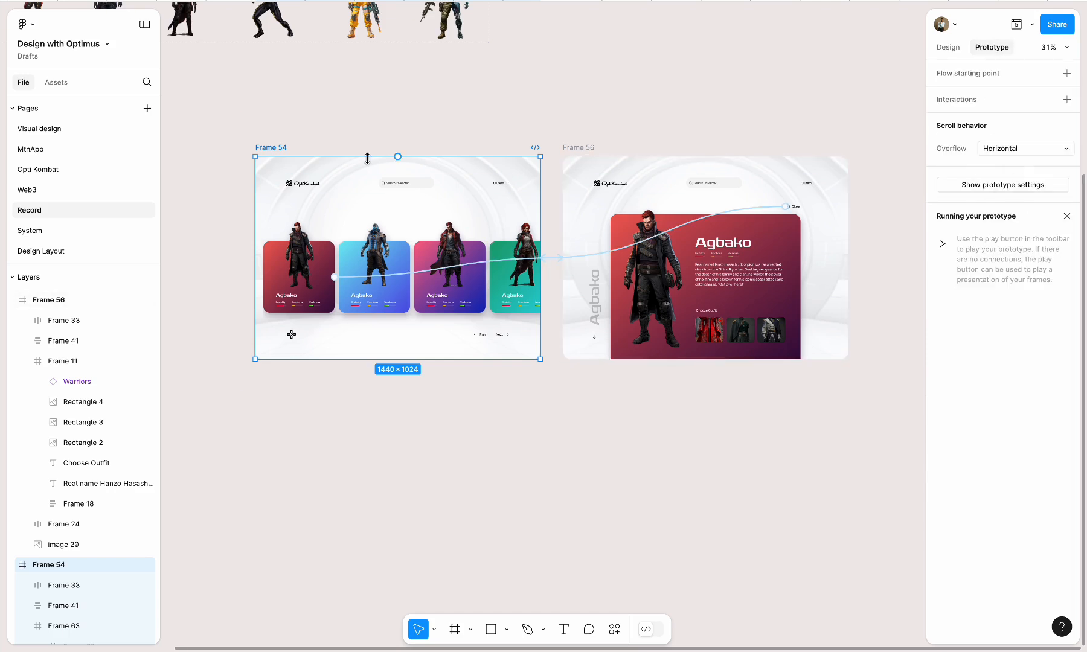
Set the overflow of Frame 63, the warrior card row inside Frame 54, to Horizontal scrolling
{"action": "left_click", "coordinate": [320, 311]}
{"action": "left_click", "coordinate": [1020, 143]}
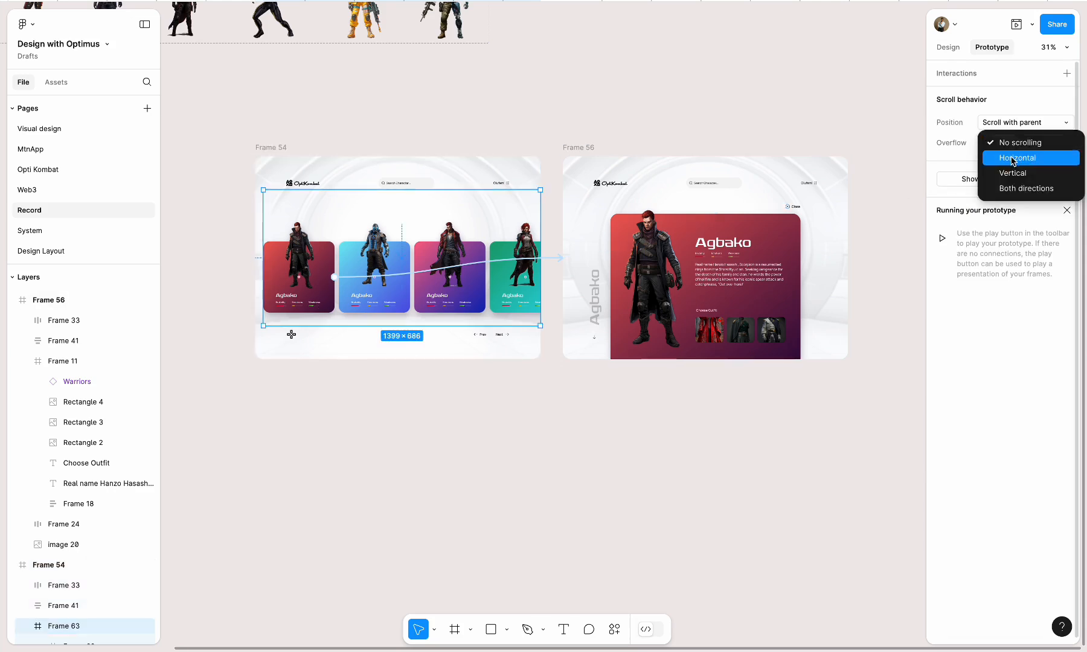
{"action": "left_click", "coordinate": [1014, 160]}
Set the overflow of the parent Frame 54 back to No scrolling
{"action": "left_click", "coordinate": [279, 146]}
{"action": "left_click", "coordinate": [1002, 148]}
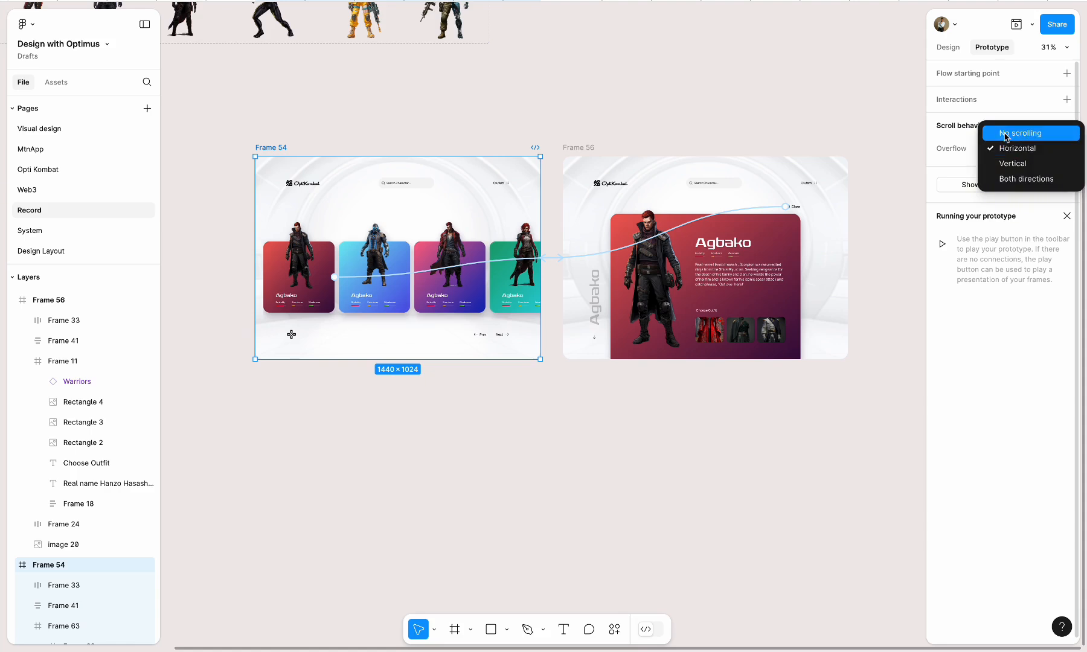
{"action": "left_click", "coordinate": [1005, 133]}
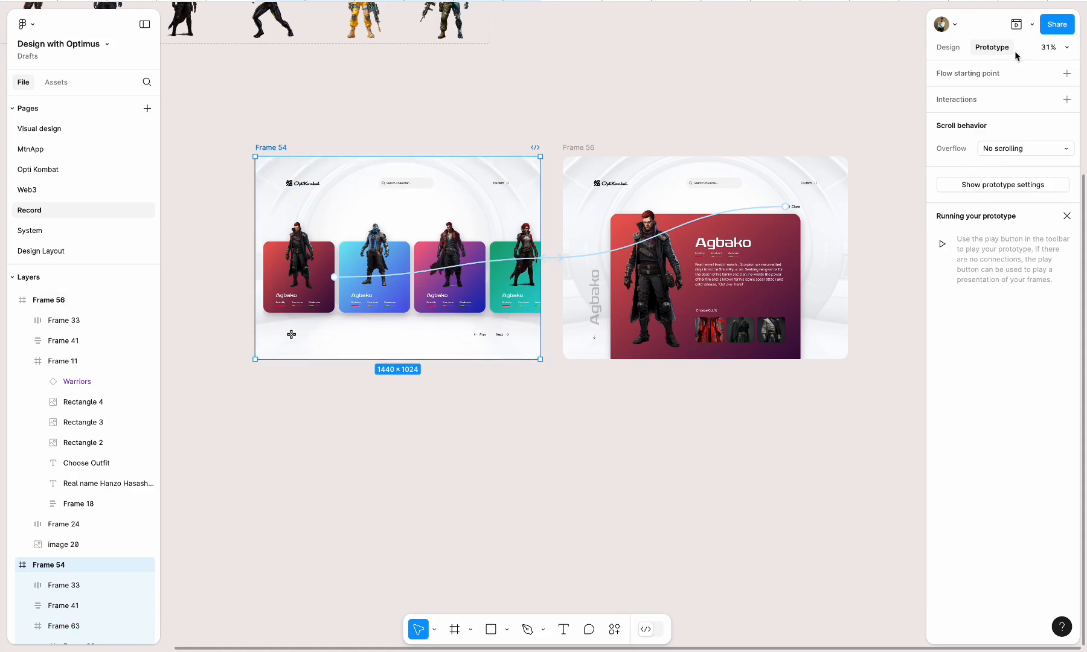
Preview Frame 54 and test the horizontal scrolling of the warrior card row in both directions
{"action": "left_click", "coordinate": [1016, 24]}
{"action": "scroll", "coordinate": [458, 250], "scroll_direction": "right", "scroll_amount": 5}
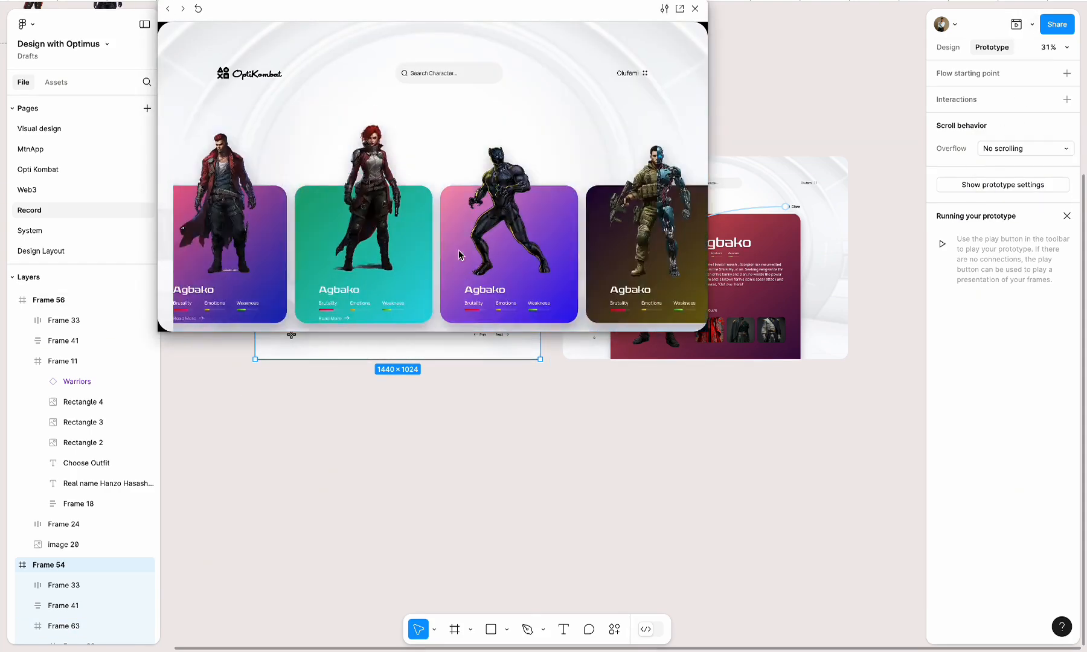
{"action": "scroll", "coordinate": [458, 249], "scroll_direction": "right", "scroll_amount": 7}
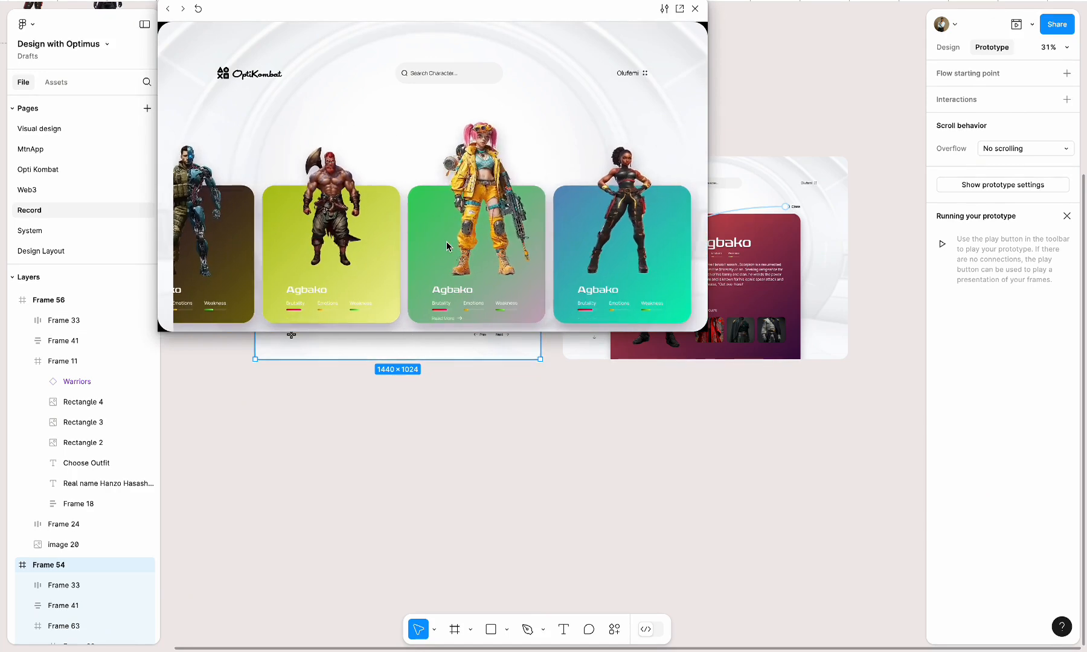
{"action": "scroll", "coordinate": [446, 246], "scroll_direction": "right", "scroll_amount": 6}
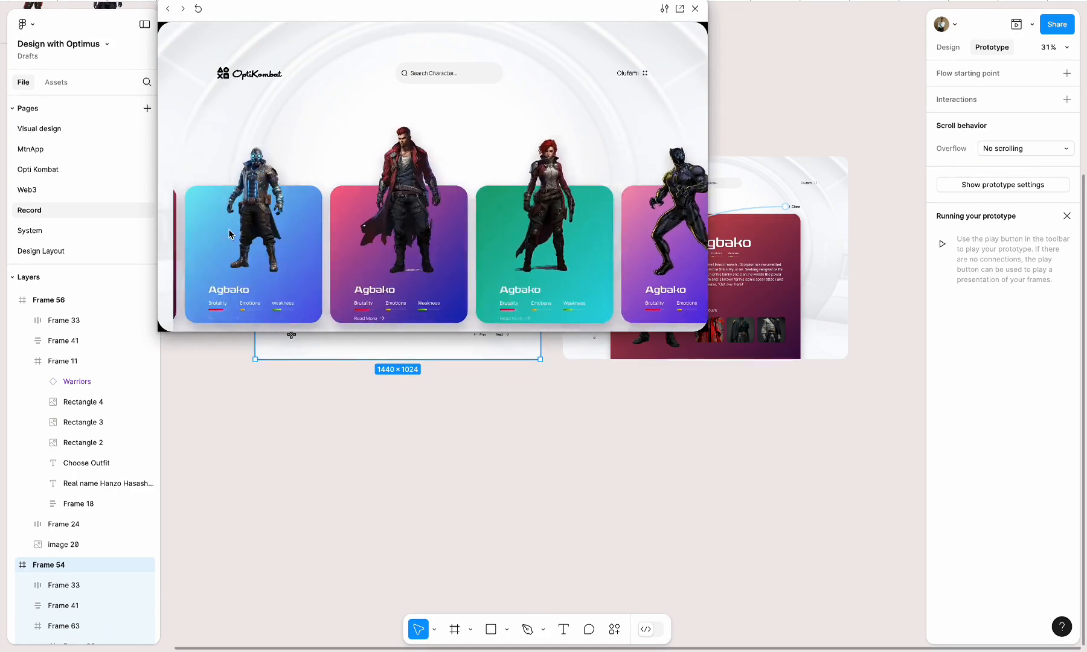
{"action": "scroll", "coordinate": [230, 234], "scroll_direction": "left", "scroll_amount": 2}
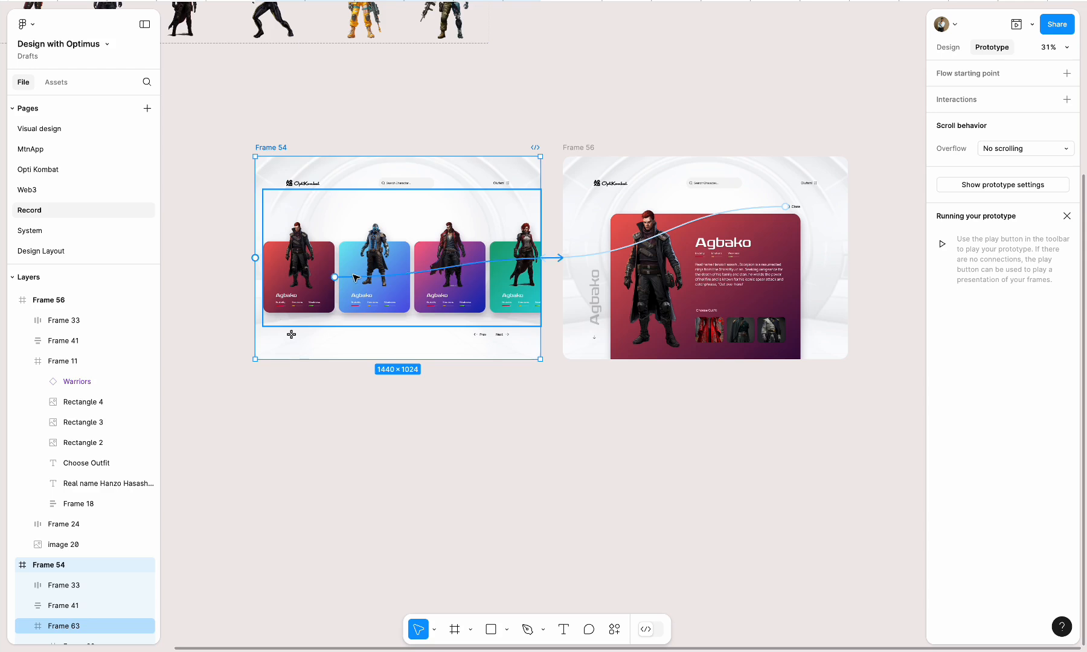
Inspect the Warriors instance in Frame 54's second card to find the variant name of its character
{"action": "left_click", "coordinate": [941, 48]}
{"action": "scroll", "coordinate": [333, 276], "scroll_direction": "up", "scroll_amount": 5}
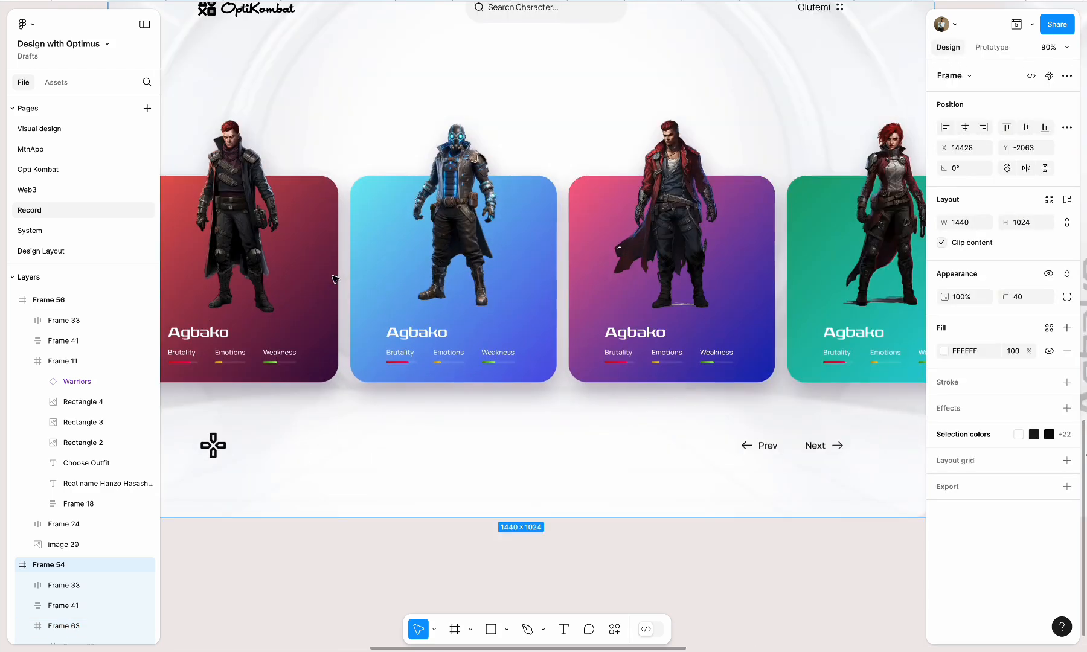
{"action": "double_click", "coordinate": [406, 324]}
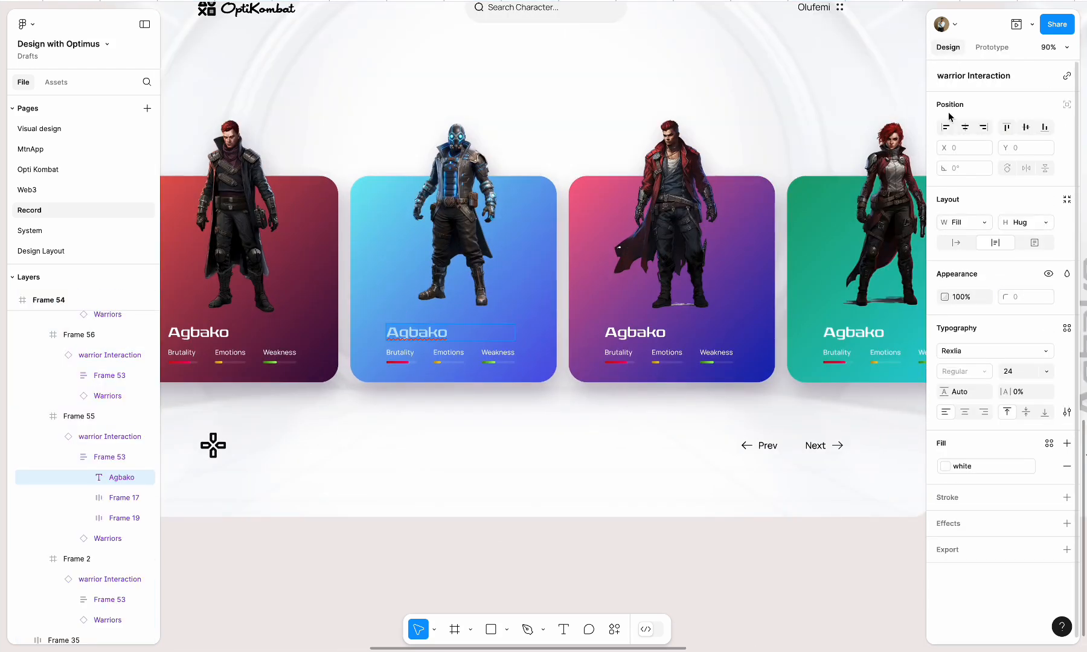
{"action": "left_click", "coordinate": [551, 96]}
{"action": "left_click", "coordinate": [481, 140]}
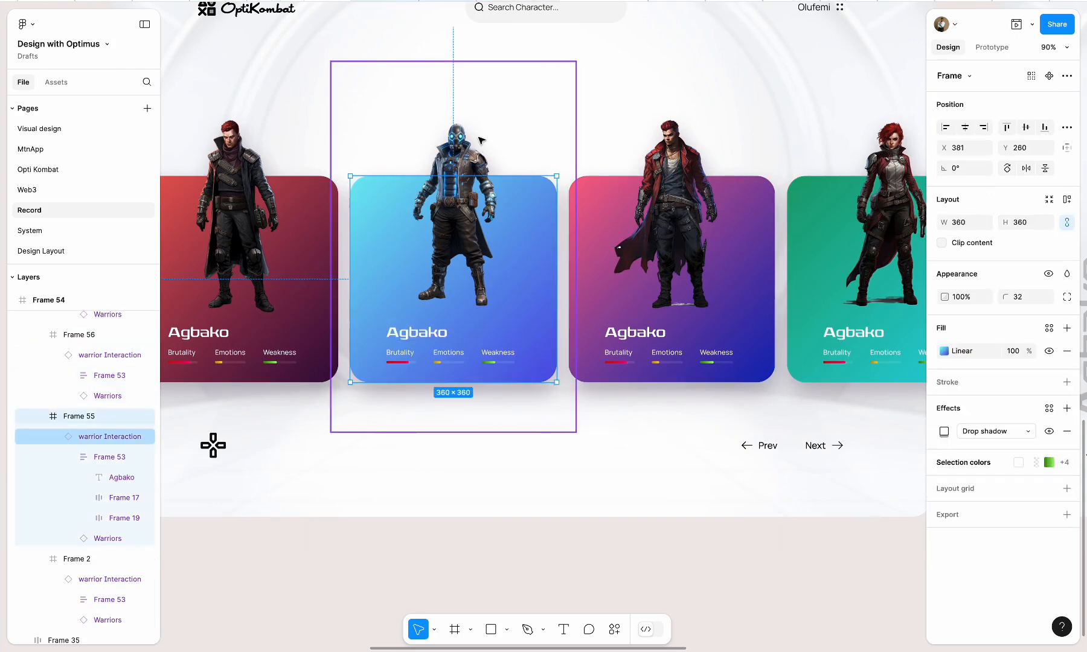
{"action": "double_click", "coordinate": [462, 141]}
{"action": "double_click", "coordinate": [463, 165]}
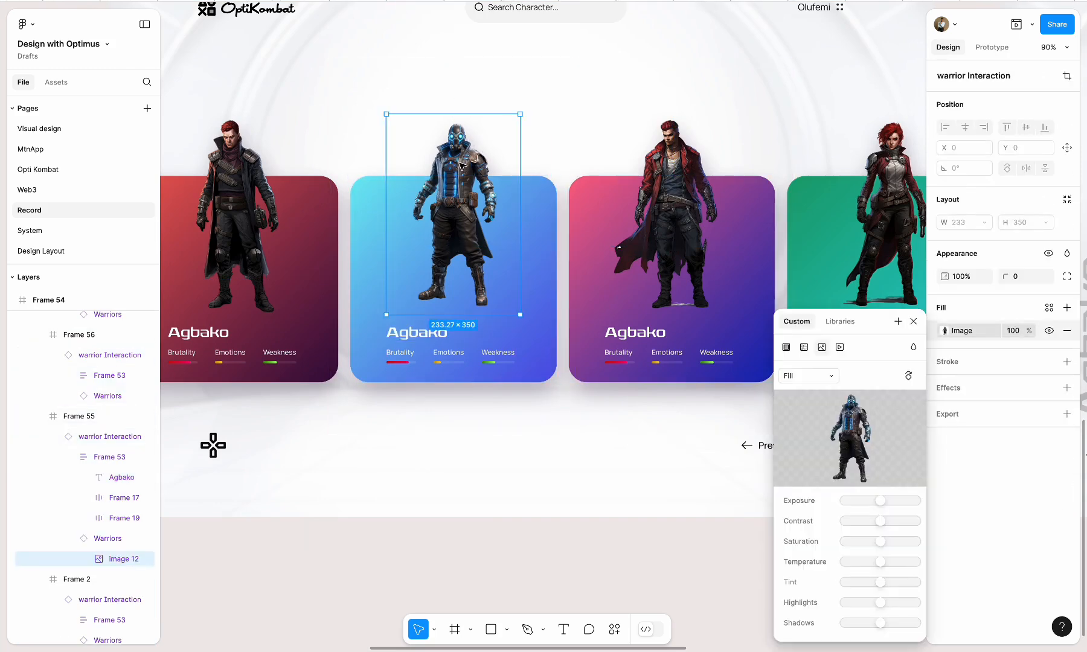
{"action": "left_click", "coordinate": [912, 321]}
{"action": "left_click", "coordinate": [90, 538]}
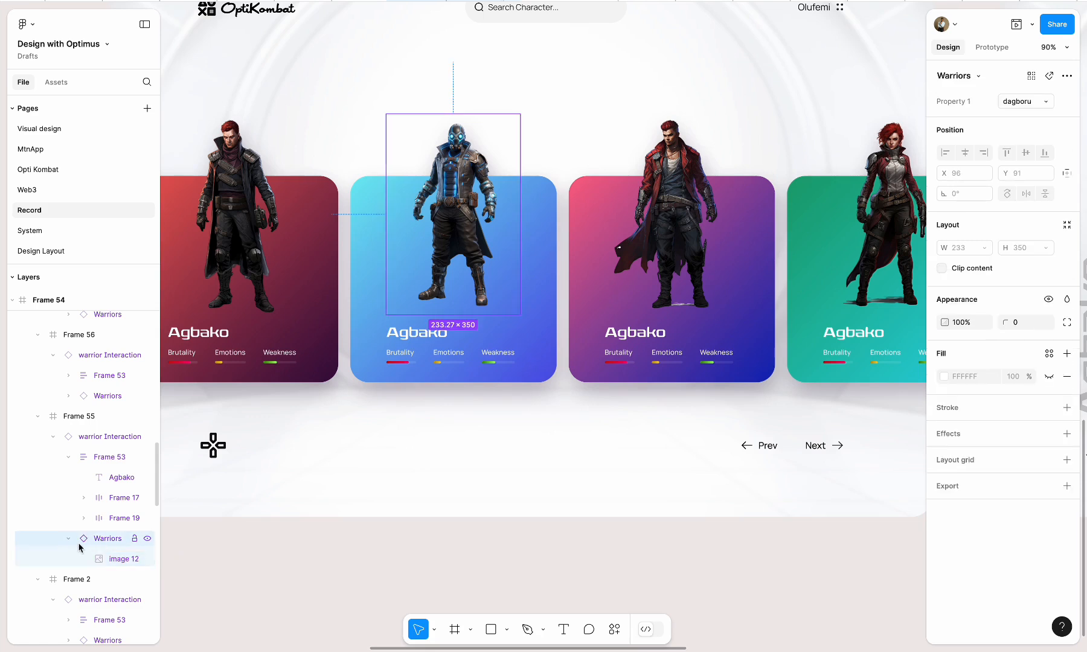
{"action": "left_click", "coordinate": [68, 538]}
Retitle the second, third and fourth warrior cards in Frame 54 as Dagboru, Anini and Ramota
{"action": "double_click", "coordinate": [415, 335]}
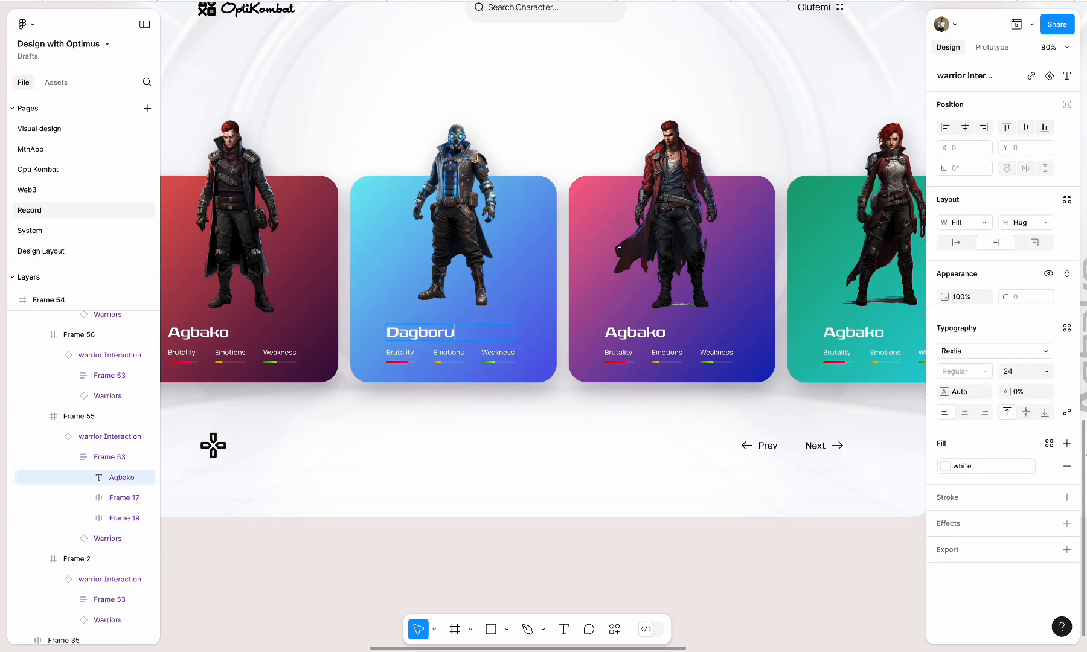
{"action": "double_click", "coordinate": [643, 329]}
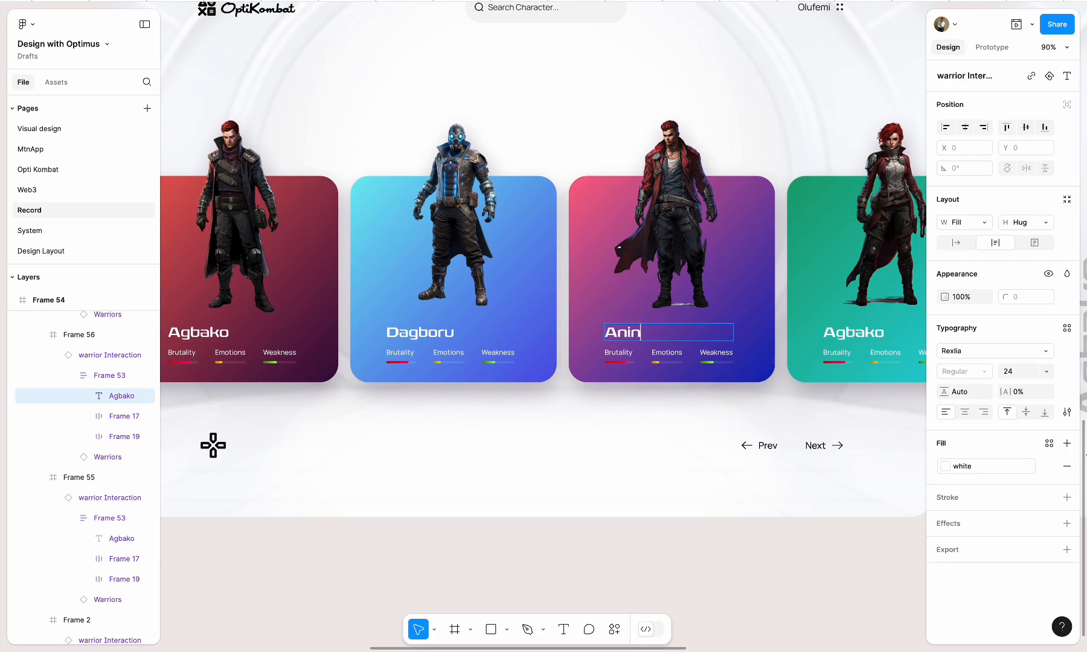
{"action": "scroll", "coordinate": [664, 393], "scroll_direction": "right", "scroll_amount": 5}
{"action": "scroll", "coordinate": [664, 392], "scroll_direction": "up", "scroll_amount": 1}
{"action": "double_click", "coordinate": [620, 365]}
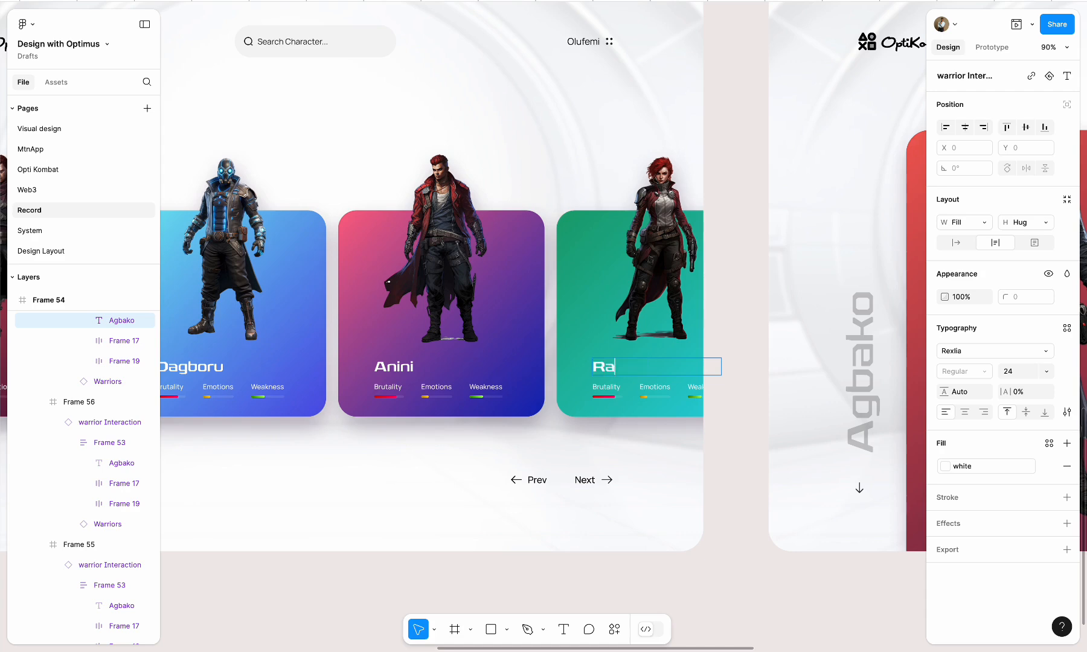
{"action": "left_click", "coordinate": [731, 453]}
Select Frame 54 and launch the prototype from it as a full presentation
{"action": "scroll", "coordinate": [729, 454], "scroll_direction": "down", "scroll_amount": 10}
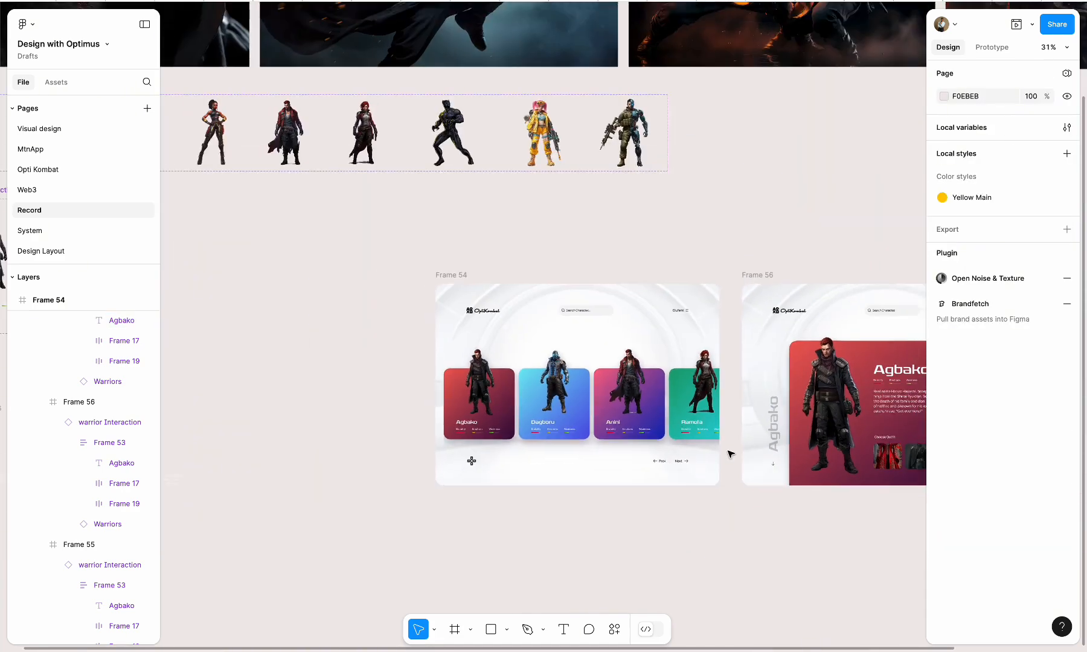
{"action": "scroll", "coordinate": [677, 438], "scroll_direction": "up", "scroll_amount": 10}
{"action": "scroll", "coordinate": [677, 439], "scroll_direction": "down", "scroll_amount": 4}
{"action": "scroll", "coordinate": [677, 439], "scroll_direction": "right", "scroll_amount": 2}
{"action": "scroll", "coordinate": [677, 439], "scroll_direction": "up", "scroll_amount": 1}
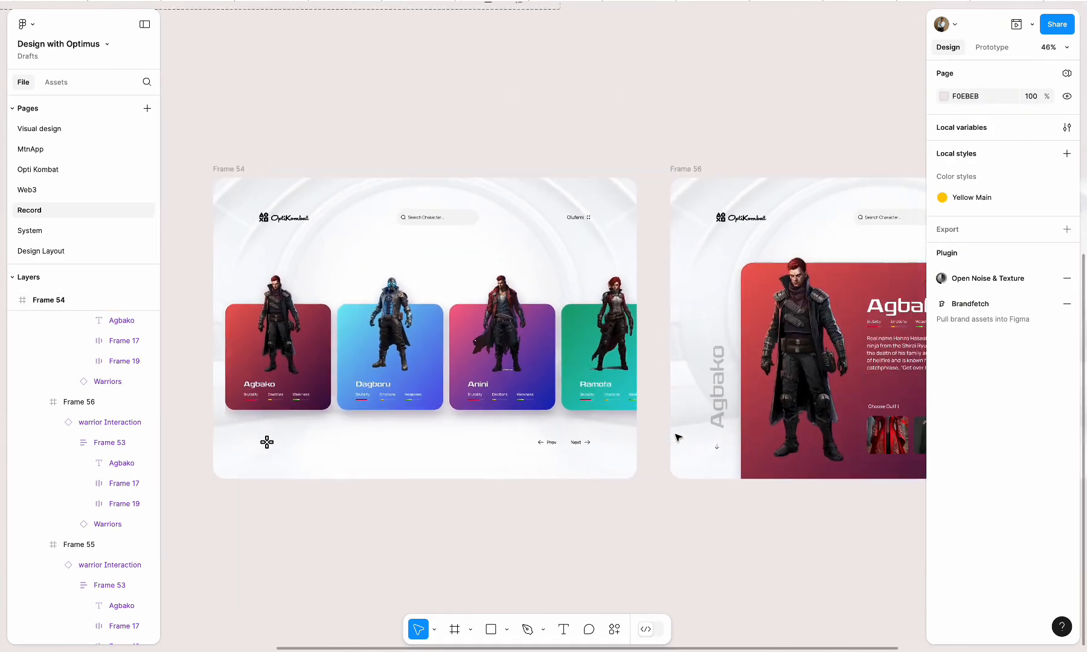
{"action": "scroll", "coordinate": [677, 438], "scroll_direction": "left", "scroll_amount": 1}
{"action": "left_click", "coordinate": [316, 193]}
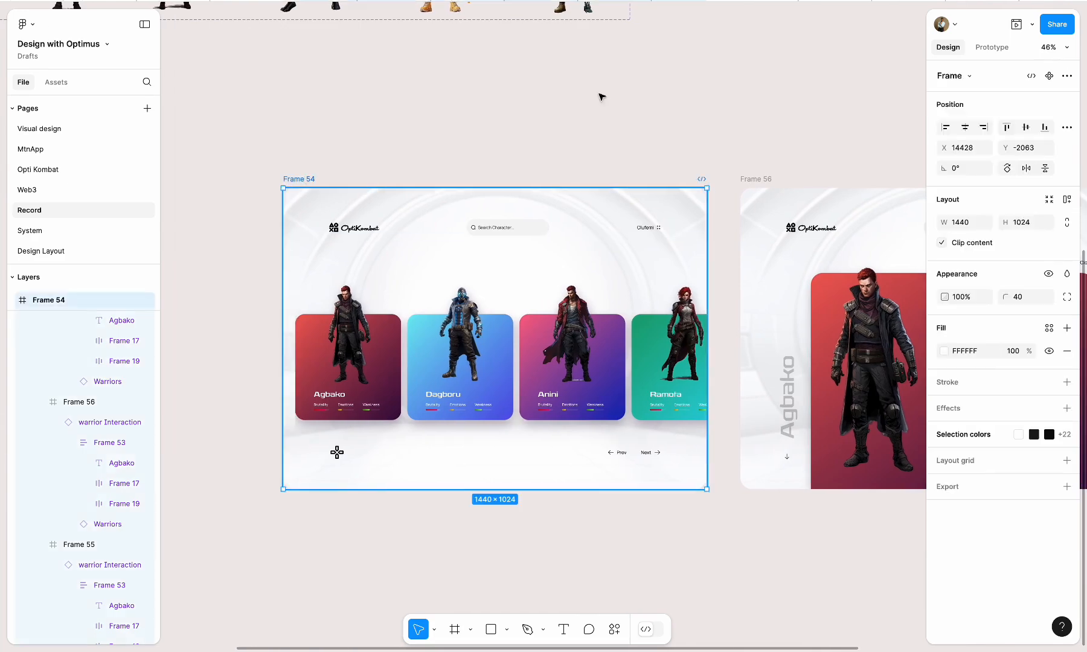
{"action": "left_click", "coordinate": [1030, 30]}
{"action": "left_click", "coordinate": [974, 58]}
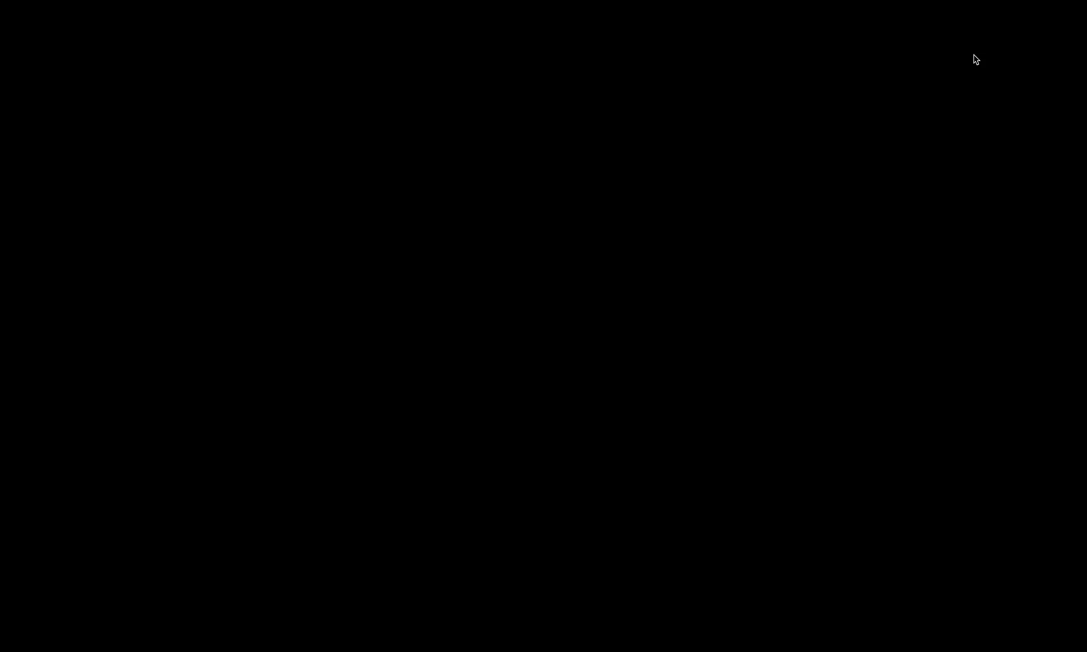
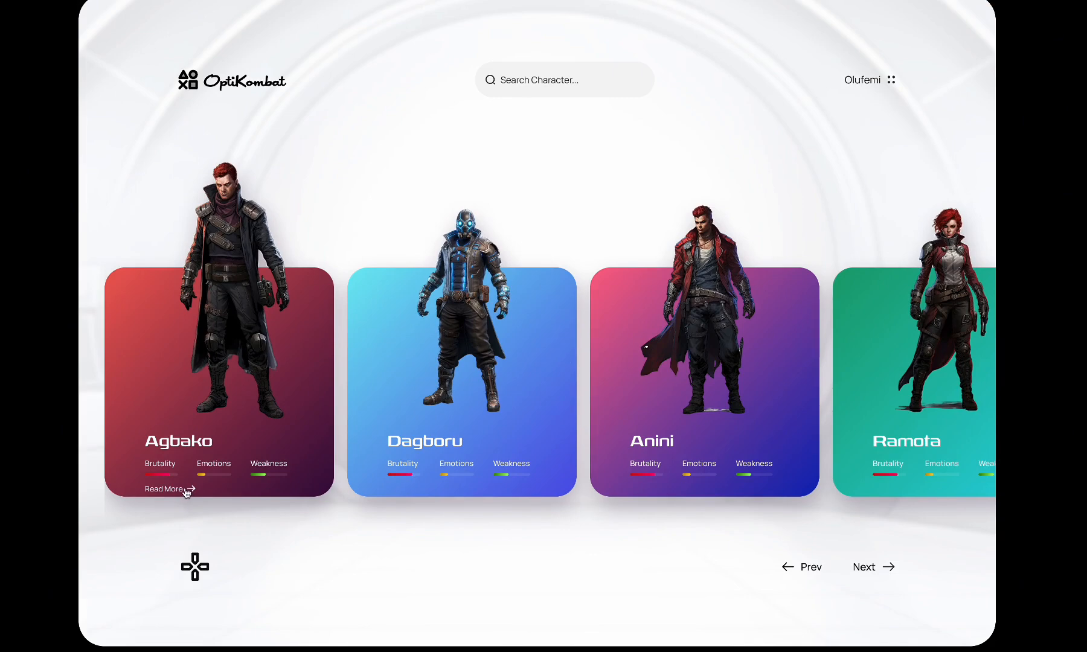
Scroll the presented warrior card row through to its last cards and back, and return to the design file
{"action": "scroll", "coordinate": [907, 340], "scroll_direction": "right", "scroll_amount": 8}
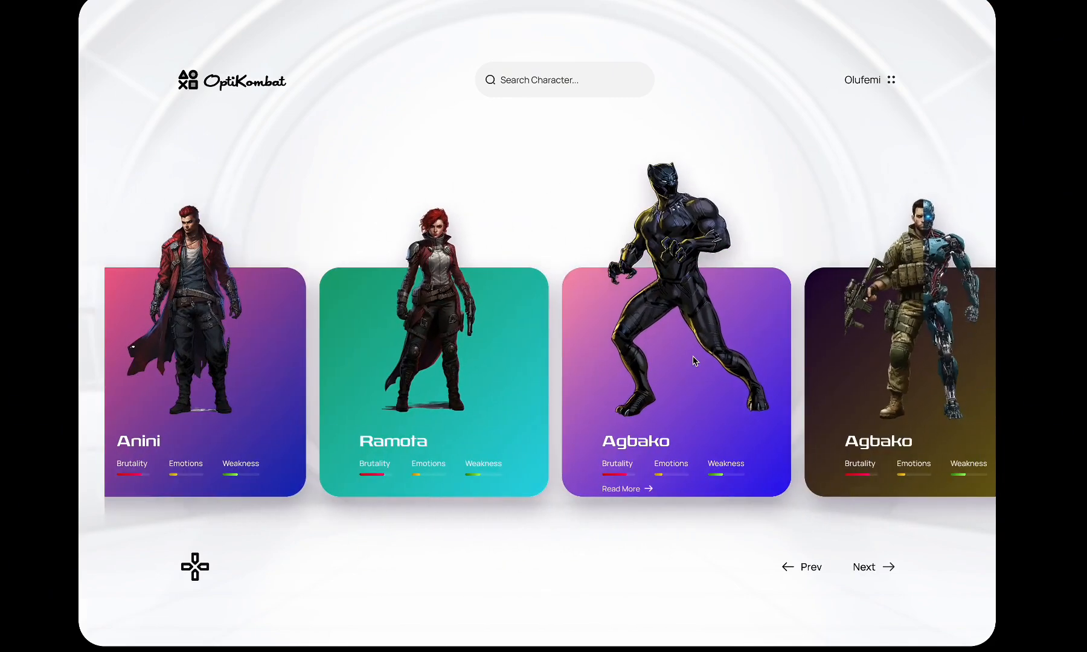
{"action": "scroll", "coordinate": [693, 357], "scroll_direction": "right", "scroll_amount": 5}
{"action": "scroll", "coordinate": [719, 347], "scroll_direction": "right", "scroll_amount": 3}
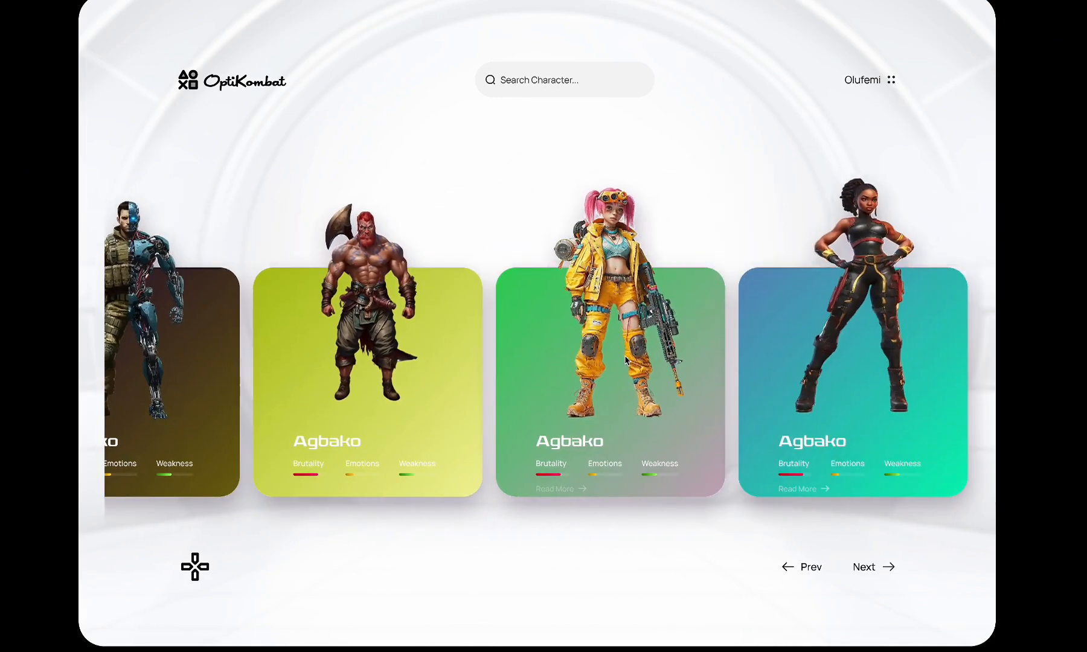
{"action": "scroll", "coordinate": [405, 386], "scroll_direction": "right", "scroll_amount": 5}
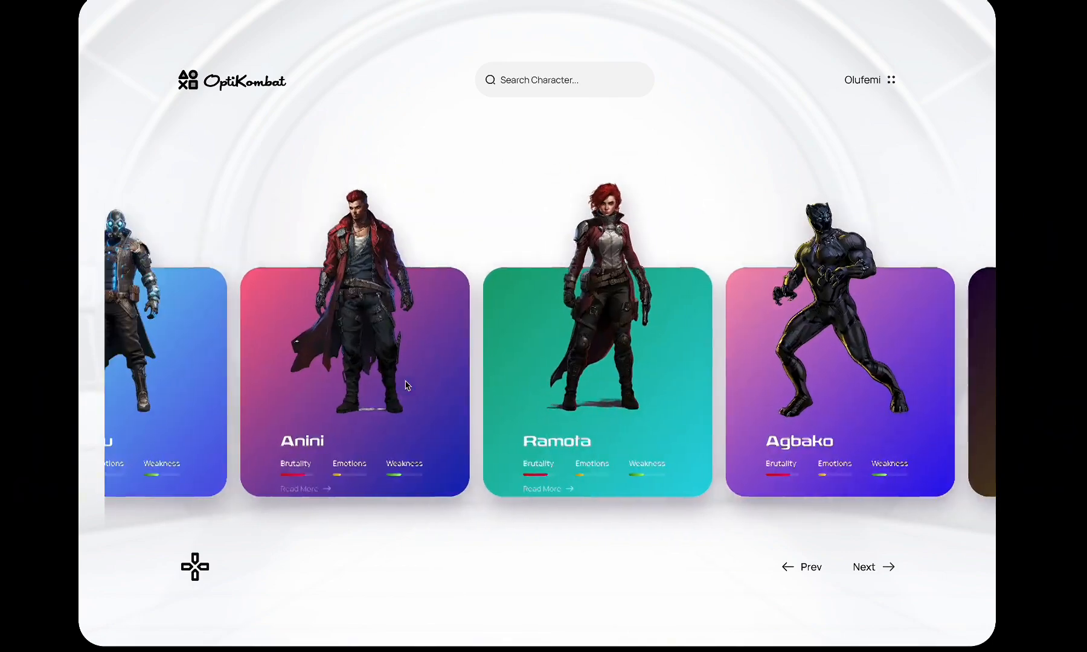
{"action": "scroll", "coordinate": [406, 385], "scroll_direction": "left", "scroll_amount": 6}
{"action": "left_click", "coordinate": [604, 2]}
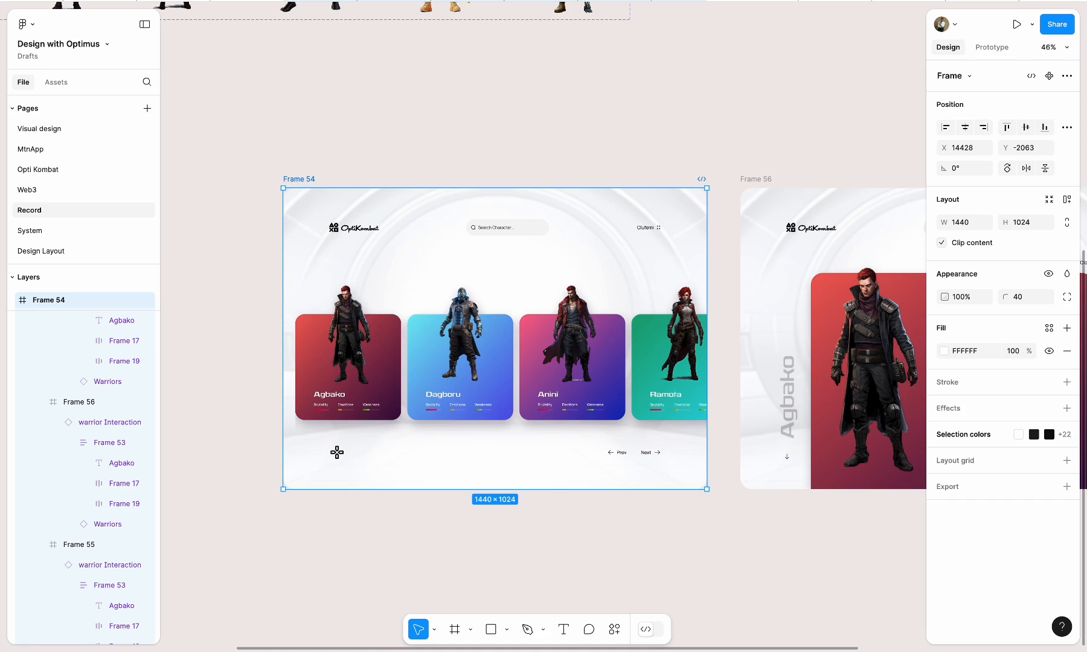
Try nudging the warrior Interaction instances of Frame 54's first three cards up by 10, and undo the move
{"action": "double_click", "coordinate": [348, 356]}
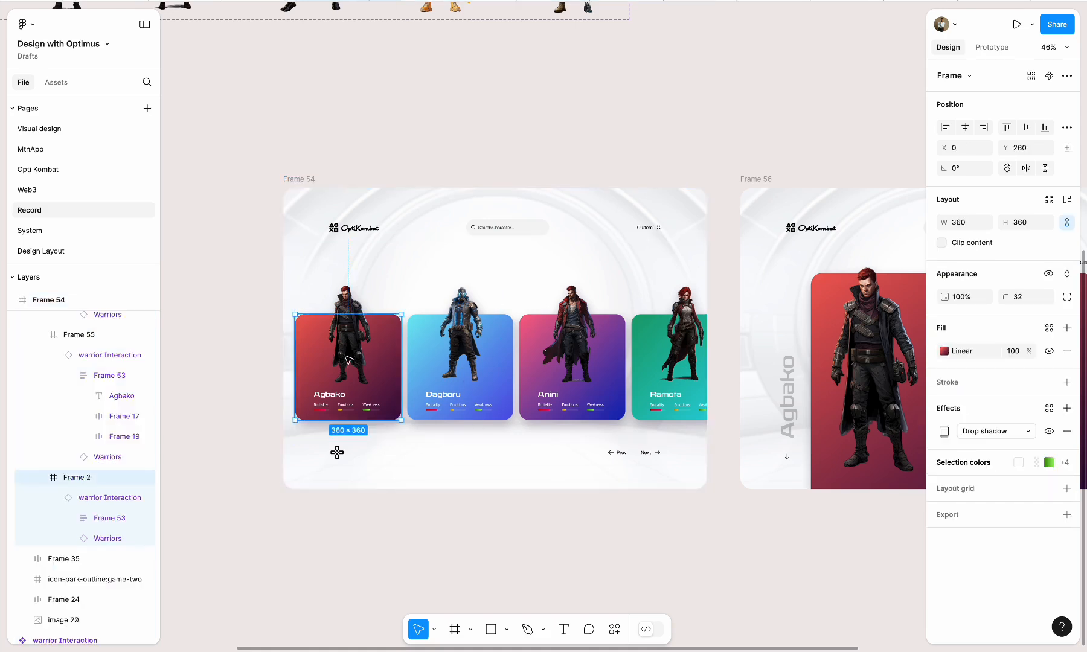
{"action": "scroll", "coordinate": [345, 356], "scroll_direction": "up", "scroll_amount": 5}
{"action": "double_click", "coordinate": [346, 356]}
{"action": "left_click", "coordinate": [571, 230], "text": "shift"}
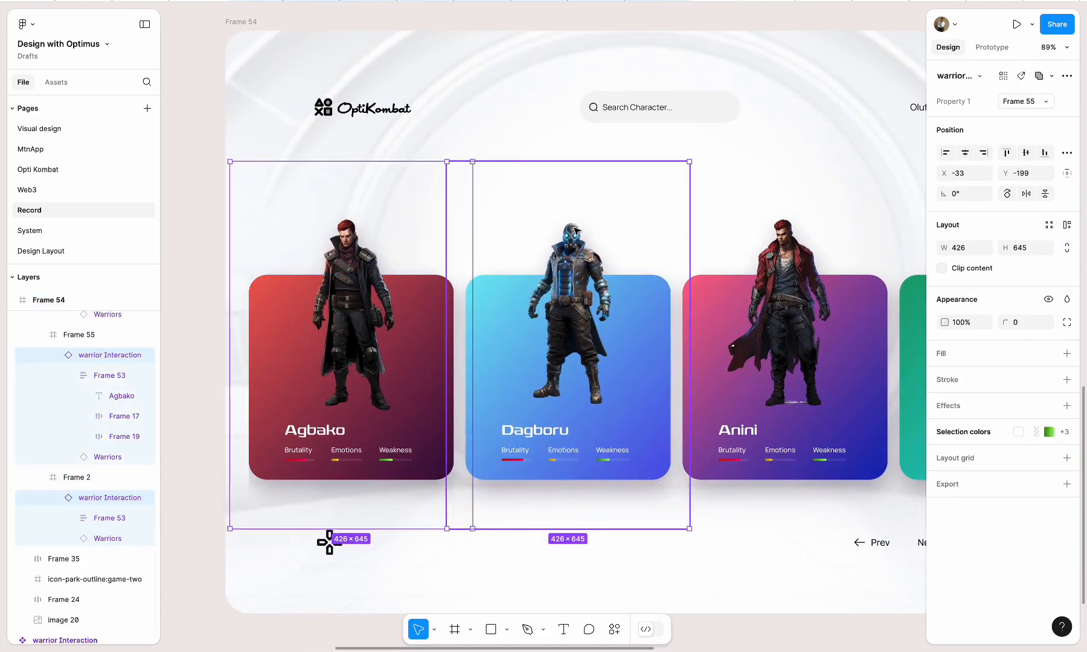
{"action": "left_click", "coordinate": [785, 241], "text": "shift"}
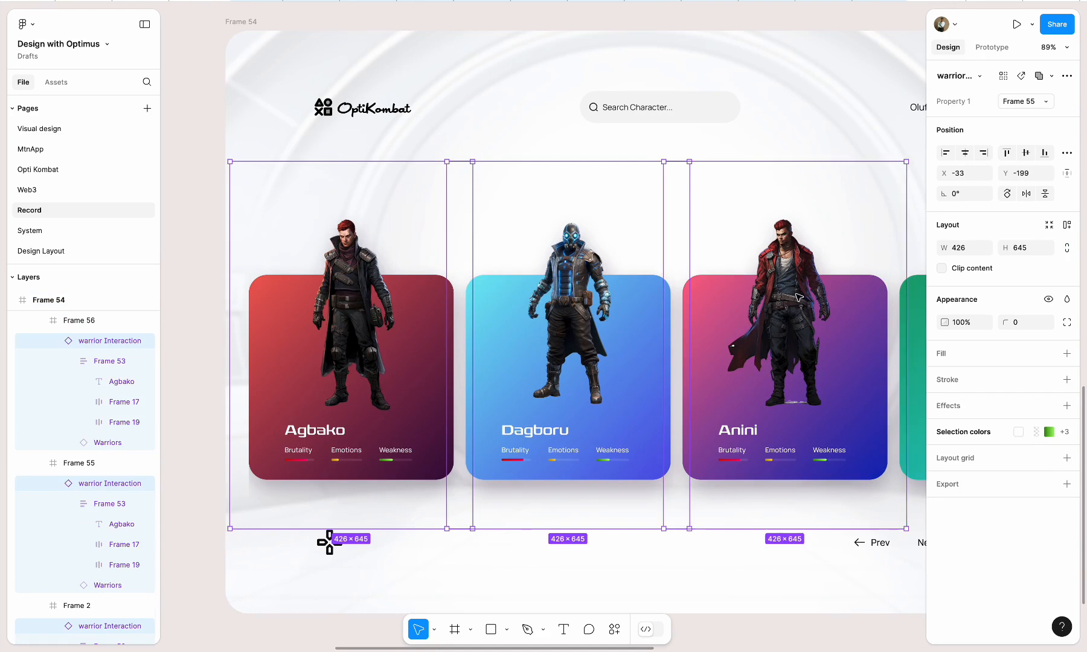
{"action": "key", "text": "shift+Up"}
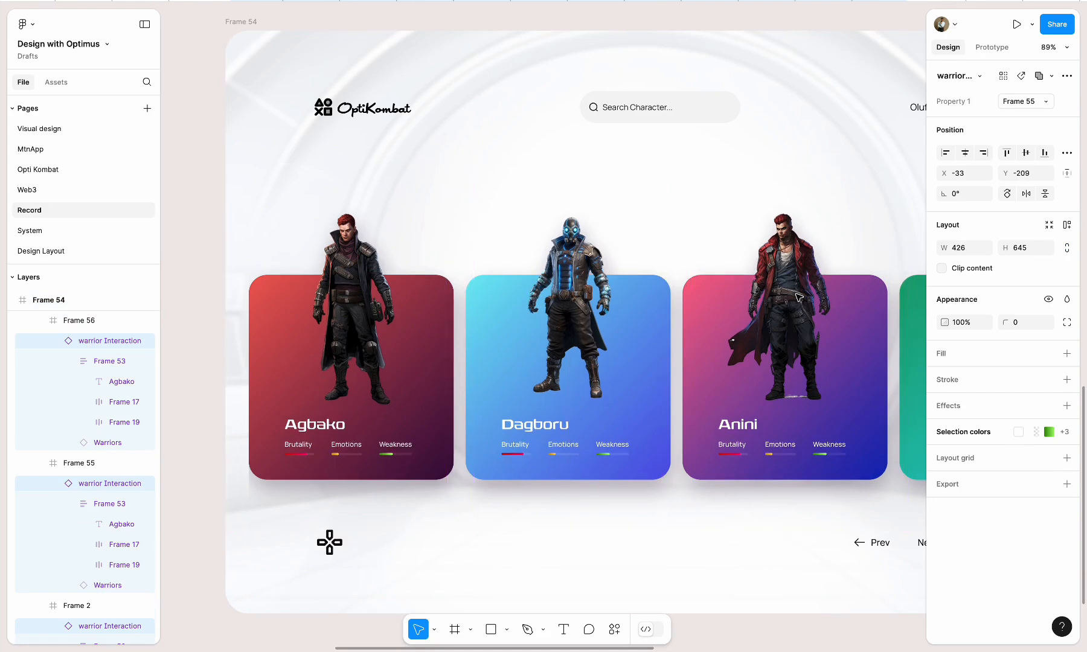
{"action": "key", "text": "ctrl+z"}
{"action": "left_click", "coordinate": [384, 584]}
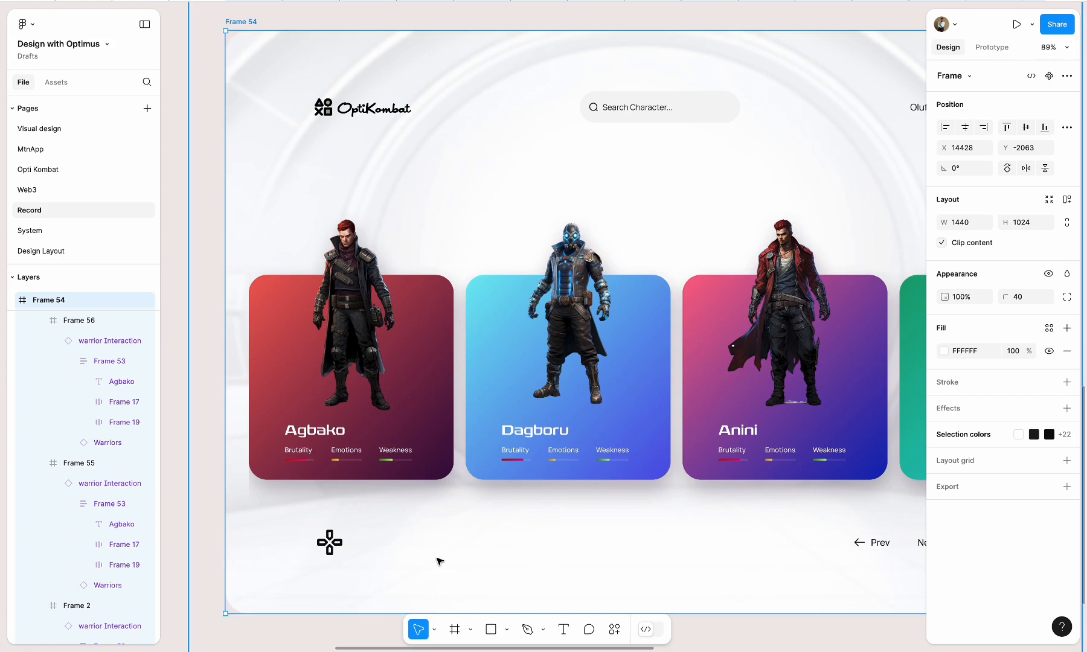
Move Frame 54 and Frame 56 together to the right along the canvas to free space before them
{"action": "scroll", "coordinate": [431, 562], "scroll_direction": "down", "scroll_amount": 10}
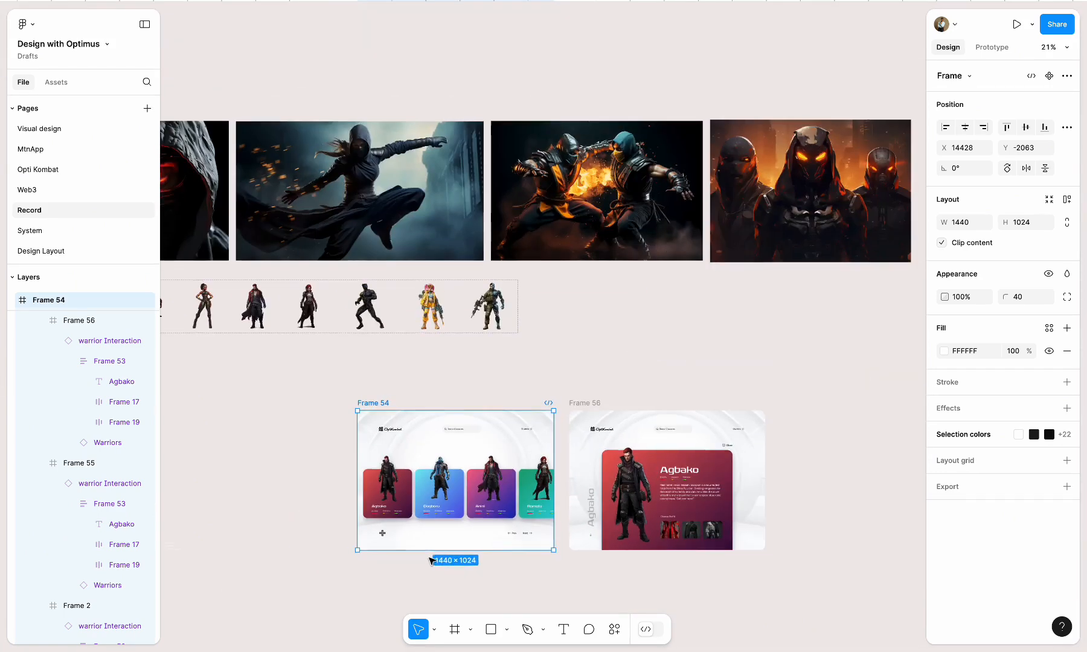
{"action": "scroll", "coordinate": [527, 495], "scroll_direction": "right", "scroll_amount": 10}
{"action": "scroll", "coordinate": [527, 495], "scroll_direction": "up", "scroll_amount": 2}
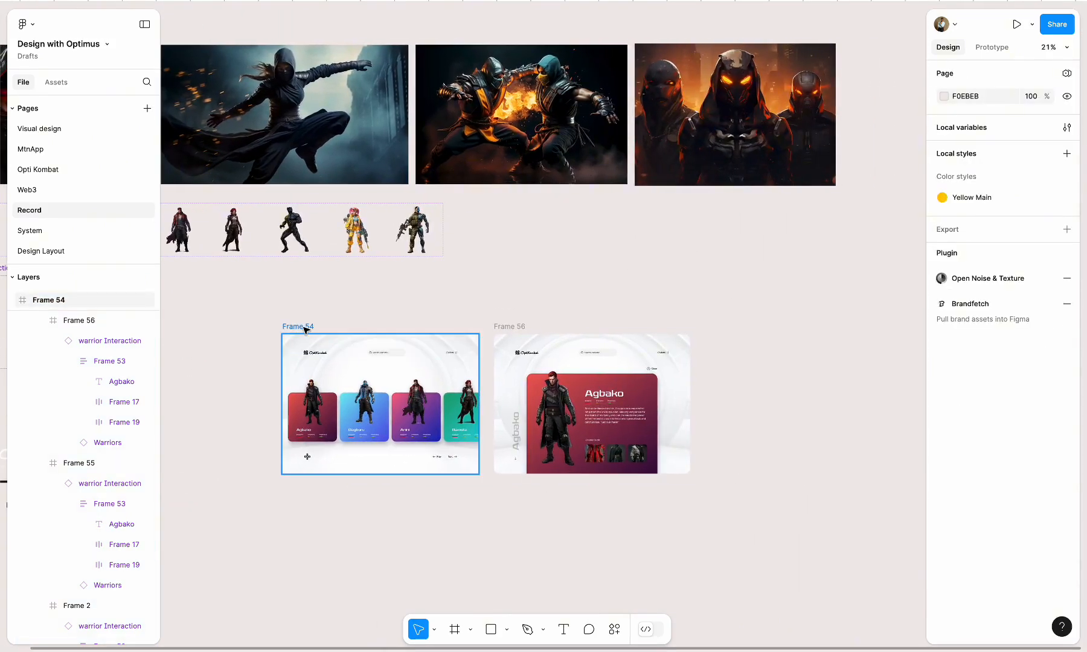
{"action": "left_click", "coordinate": [510, 329], "text": "shift"}
{"action": "left_click_drag", "start_coordinate": [305, 324], "coordinate": [728, 335]}
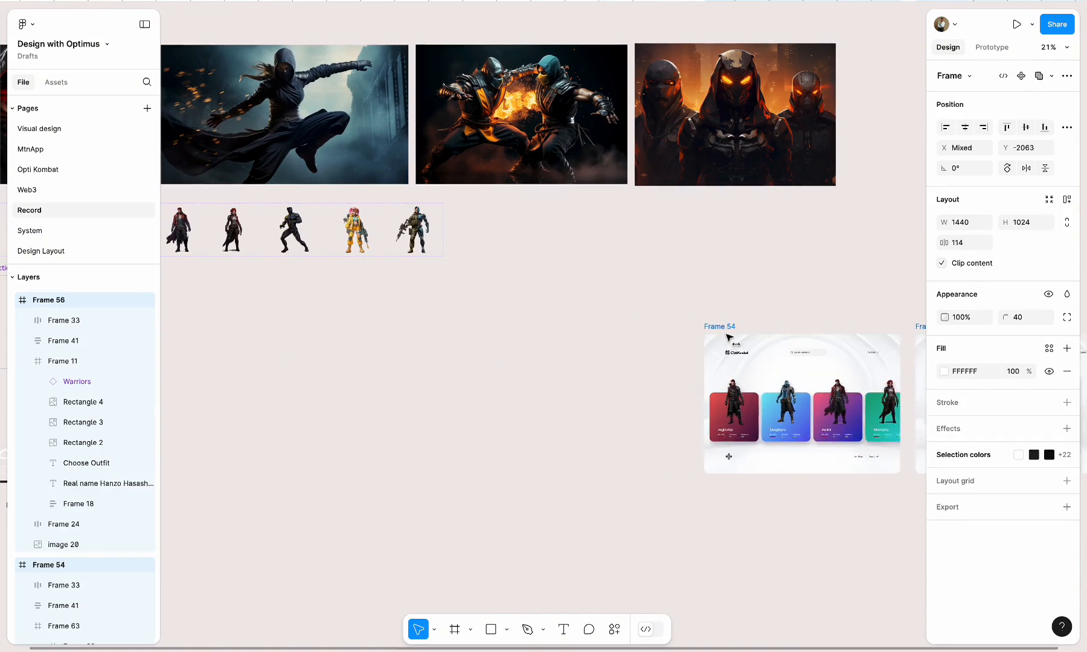
{"action": "left_click", "coordinate": [592, 343]}
Create a new 1440 × 1024 frame in the free space before Frame 54 and set its corner radius to 40
{"action": "key", "text": "f"}
{"action": "left_click", "coordinate": [385, 369]}
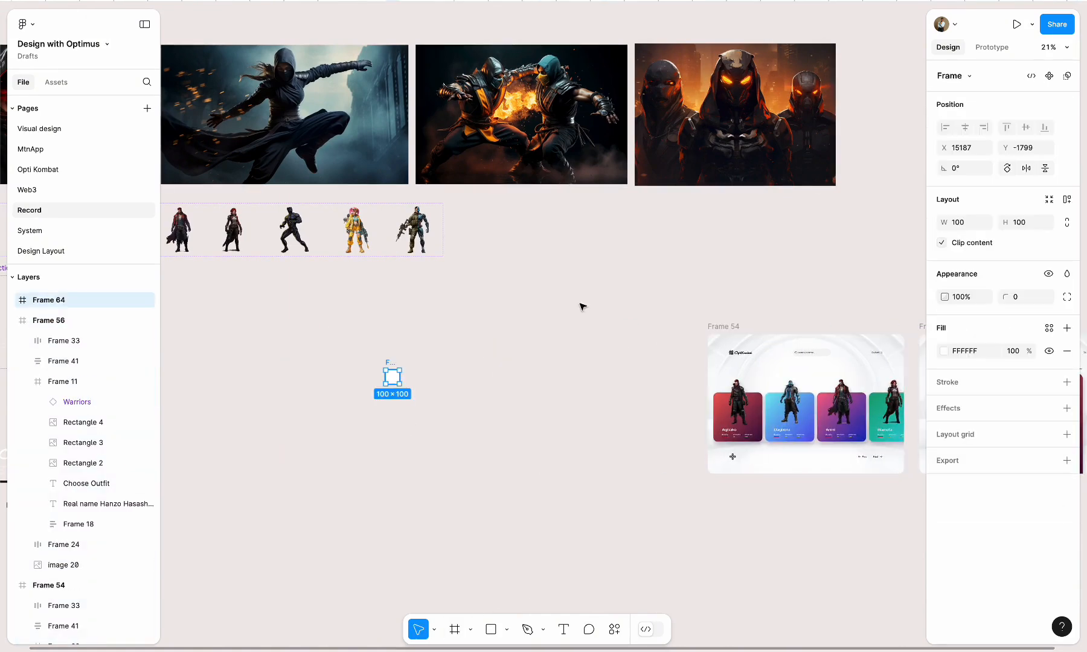
{"action": "left_click", "coordinate": [959, 77]}
{"action": "left_click", "coordinate": [965, 402]}
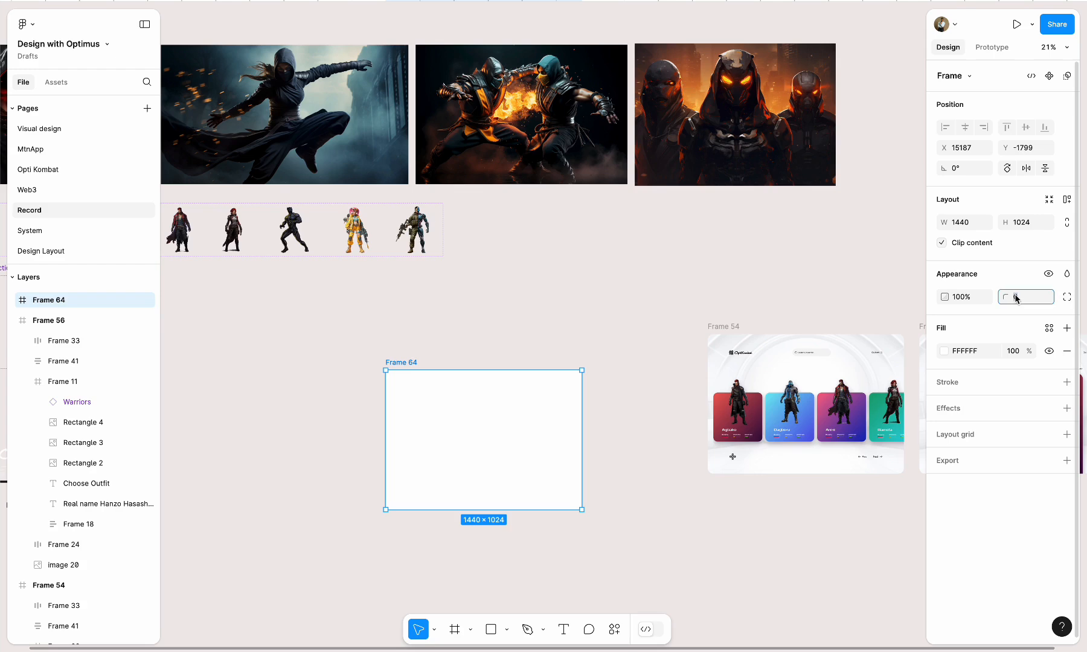
Move the Warriors and warrior Interaction component sets to the empty canvas area above the row of background images
{"action": "scroll", "coordinate": [518, 326], "scroll_direction": "down", "scroll_amount": 5}
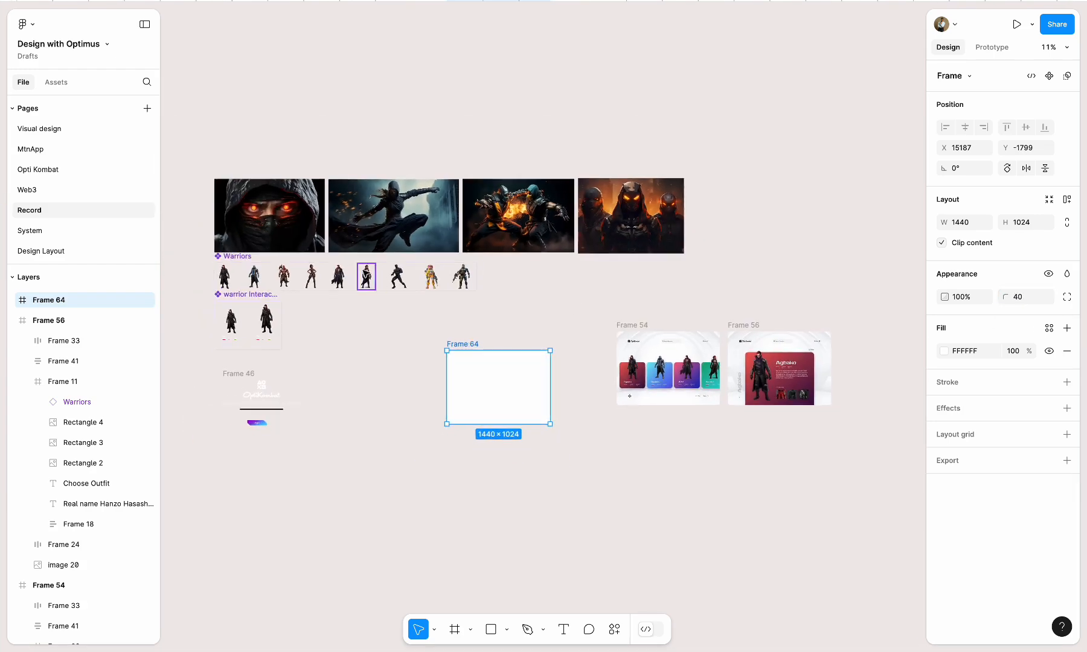
{"action": "scroll", "coordinate": [365, 275], "scroll_direction": "left", "scroll_amount": 3}
{"action": "left_click_drag", "start_coordinate": [364, 284], "coordinate": [267, 96]}
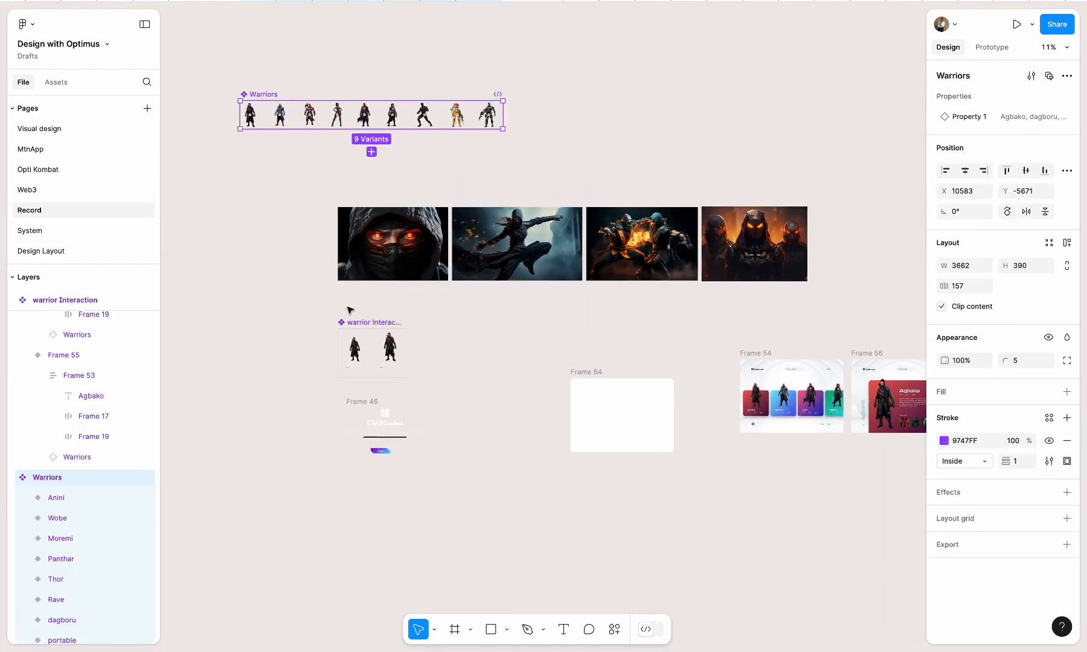
{"action": "left_click_drag", "start_coordinate": [349, 322], "coordinate": [245, 288]}
{"action": "left_click", "coordinate": [398, 336]}
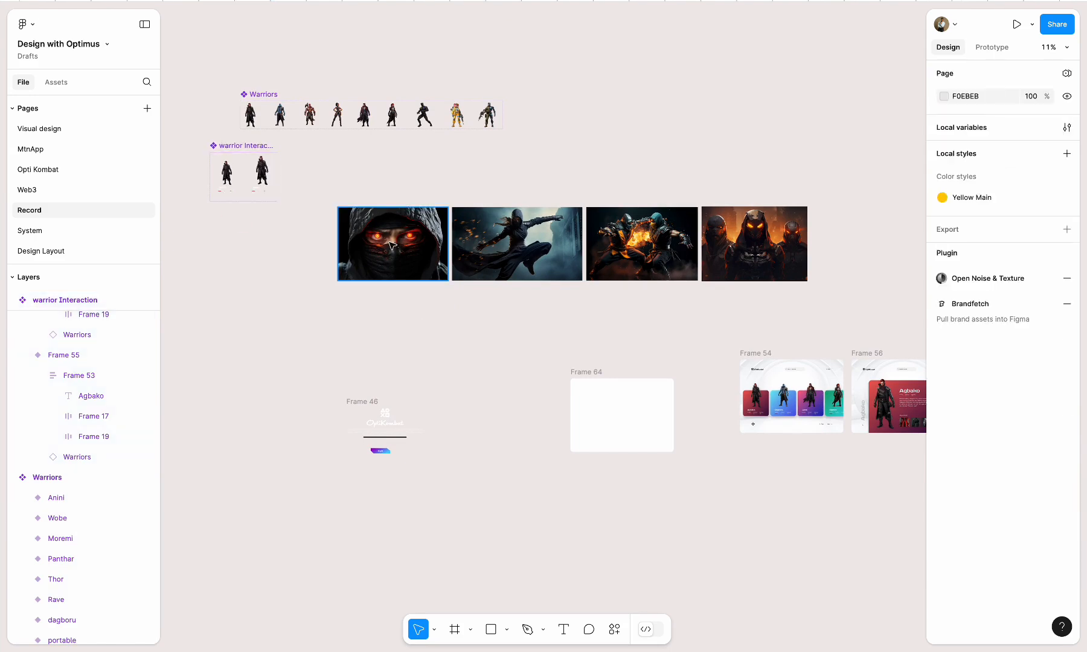
Place the hooded red-eyed ninja image centred inside Frame 64, and move the frame over beside Frame 46
{"action": "left_click_drag", "start_coordinate": [392, 242], "coordinate": [622, 414]}
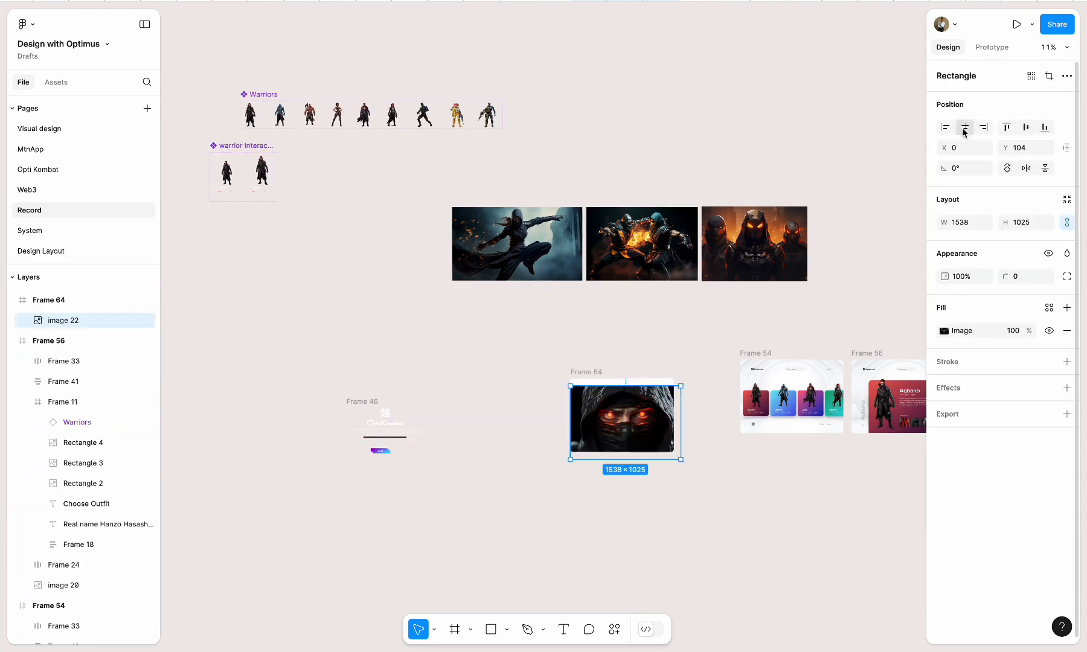
{"action": "left_click", "coordinate": [1025, 127]}
{"action": "left_click_drag", "start_coordinate": [585, 373], "coordinate": [249, 299]}
Place the OptiKombat logo and description block (Frame 46) and the loading bar component in the lower part of Frame 64
{"action": "left_click", "coordinate": [367, 403]}
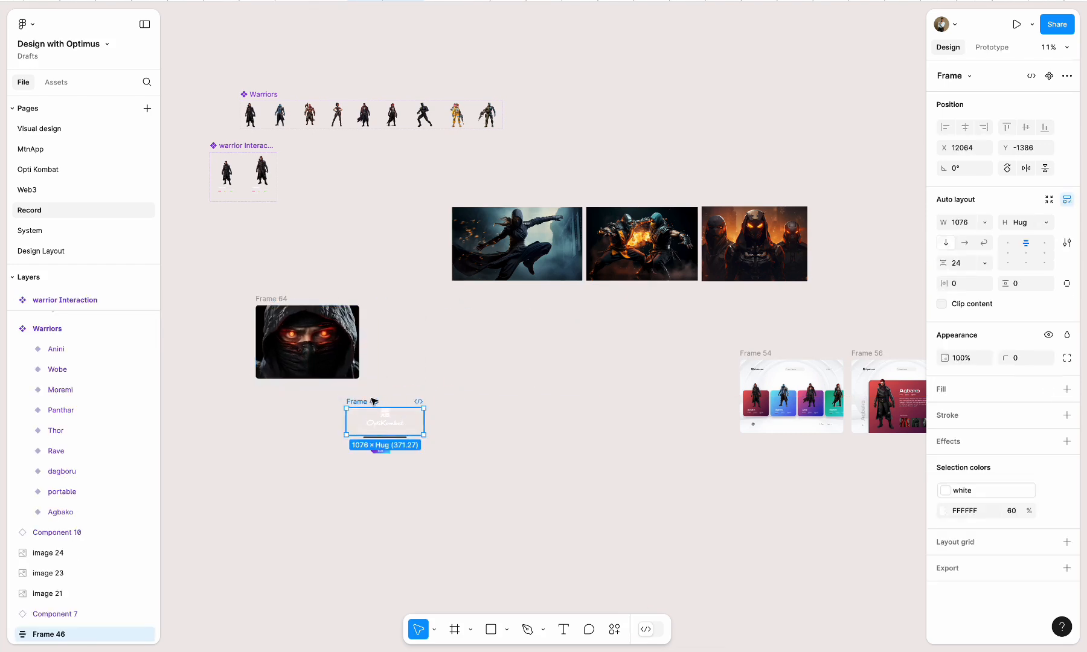
{"action": "left_click_drag", "start_coordinate": [373, 401], "coordinate": [296, 343]}
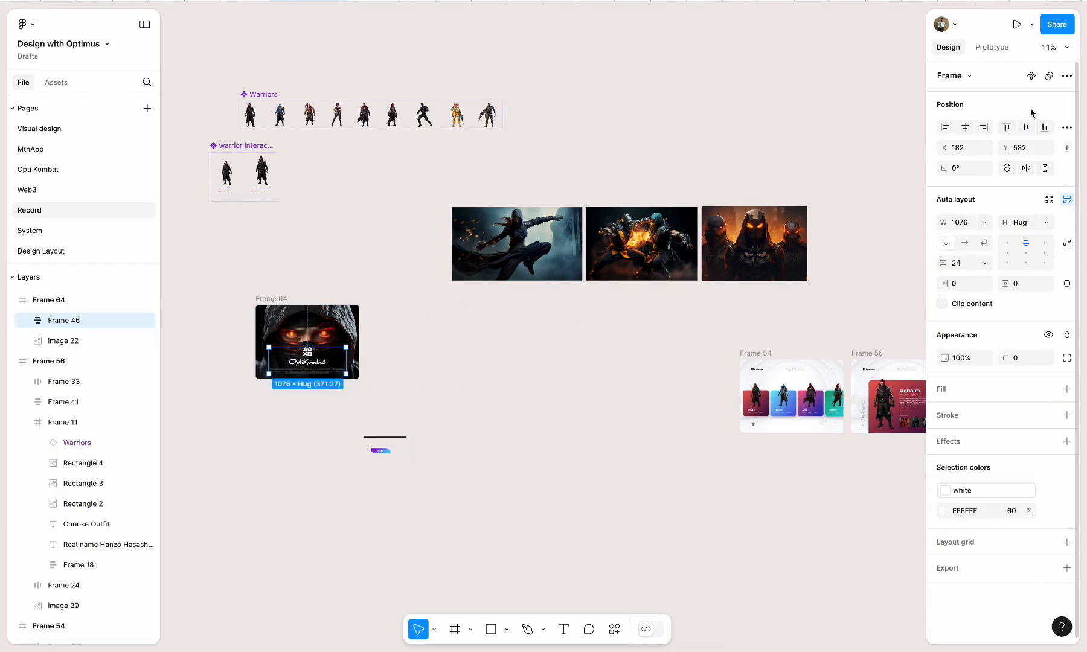
{"action": "scroll", "coordinate": [306, 396], "scroll_direction": "up", "scroll_amount": 8}
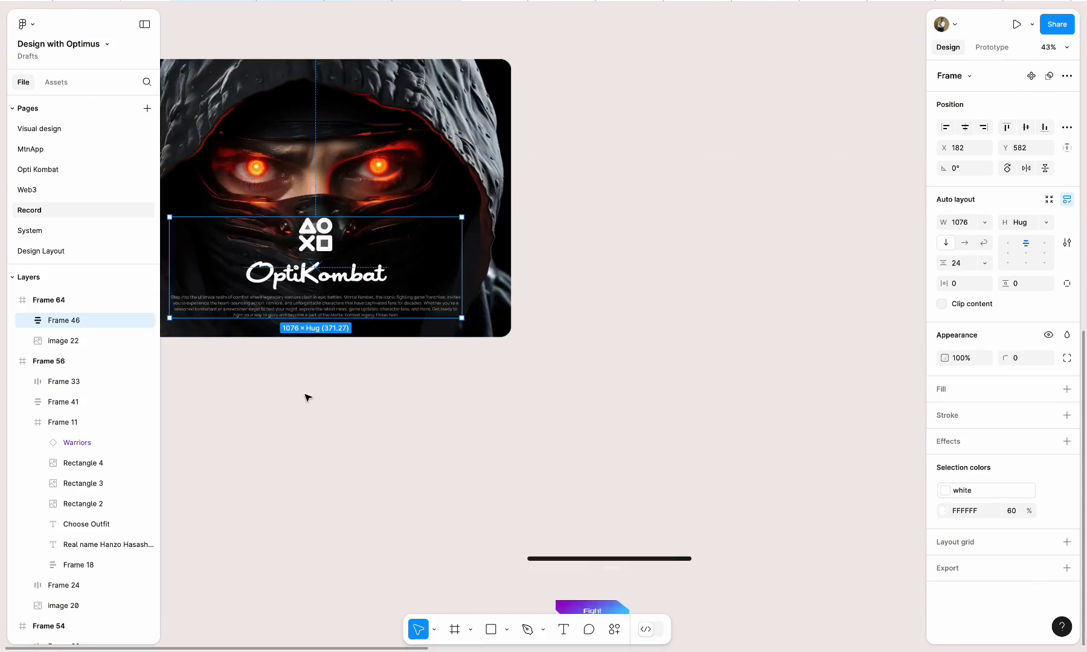
{"action": "left_click", "coordinate": [437, 454]}
{"action": "left_click_drag", "start_coordinate": [563, 566], "coordinate": [315, 329]}
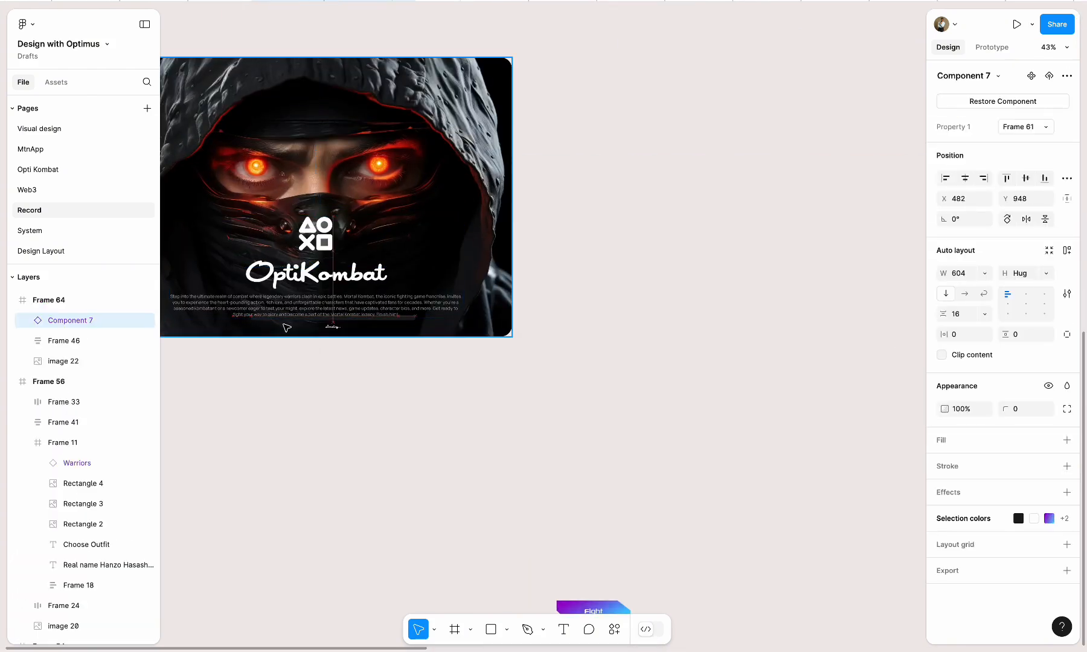
Wrap Frame 46 and the loading bar in a vertical auto layout with spacing 16, and move it up within Frame 64
{"action": "left_click", "coordinate": [63, 340], "text": "shift"}
{"action": "key", "text": "shift+a"}
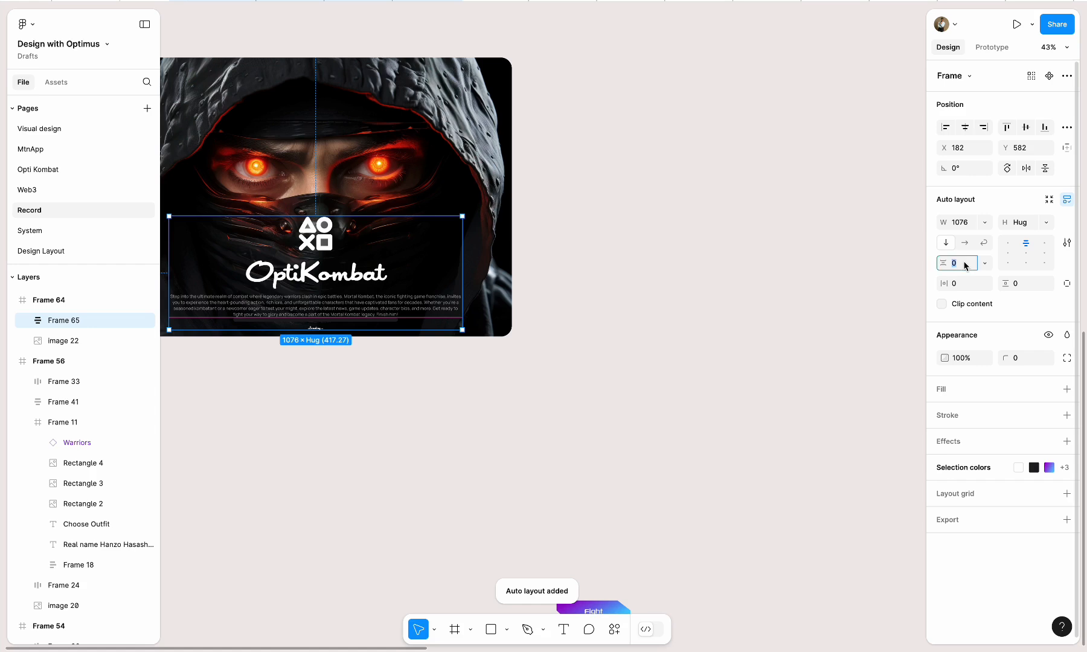
{"action": "key", "text": "Return"}
{"action": "left_click_drag", "start_coordinate": [389, 270], "coordinate": [390, 256]}
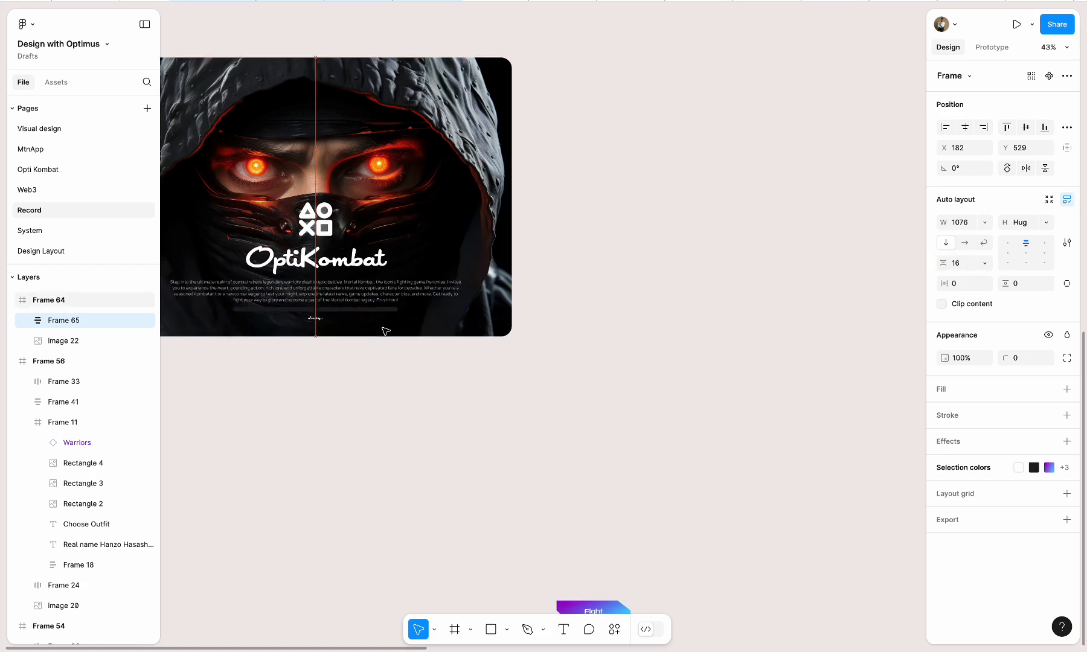
{"action": "left_click_drag", "start_coordinate": [387, 329], "coordinate": [381, 339]}
{"action": "left_click", "coordinate": [410, 410]}
Move Frame 64 into line with Frame 54 and duplicate it three times in a row leading up to Frame 54
{"action": "scroll", "coordinate": [409, 411], "scroll_direction": "down", "scroll_amount": 3}
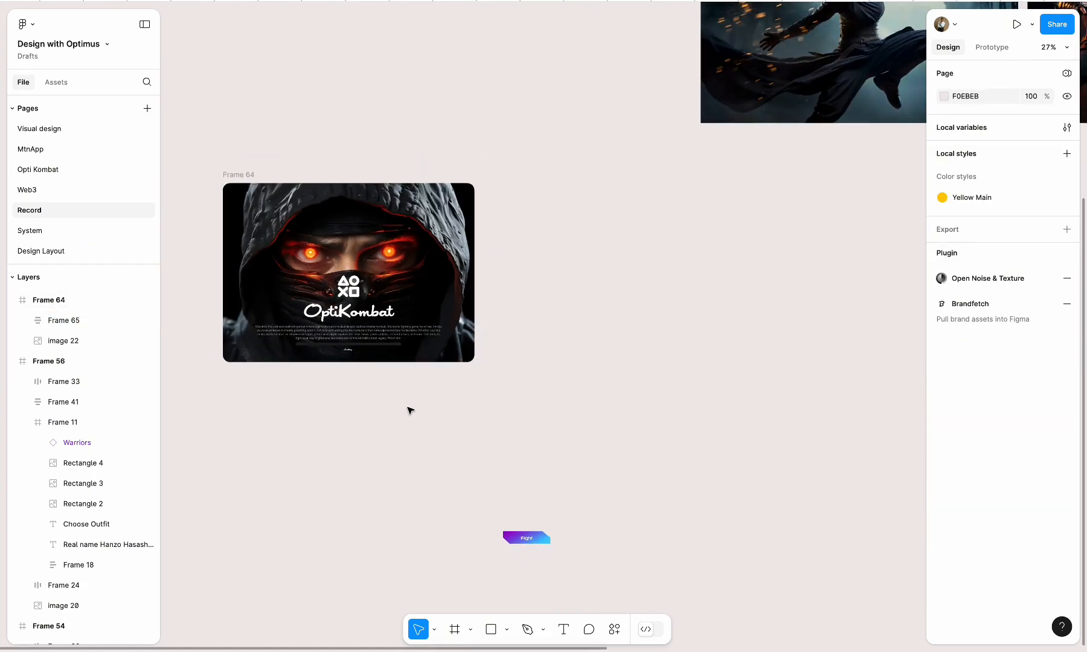
{"action": "left_click_drag", "start_coordinate": [250, 177], "coordinate": [460, 286]}
{"action": "scroll", "coordinate": [384, 253], "scroll_direction": "down", "scroll_amount": 3}
{"action": "key", "text": "ctrl+d"}
{"action": "key", "text": "ctrl+d"}
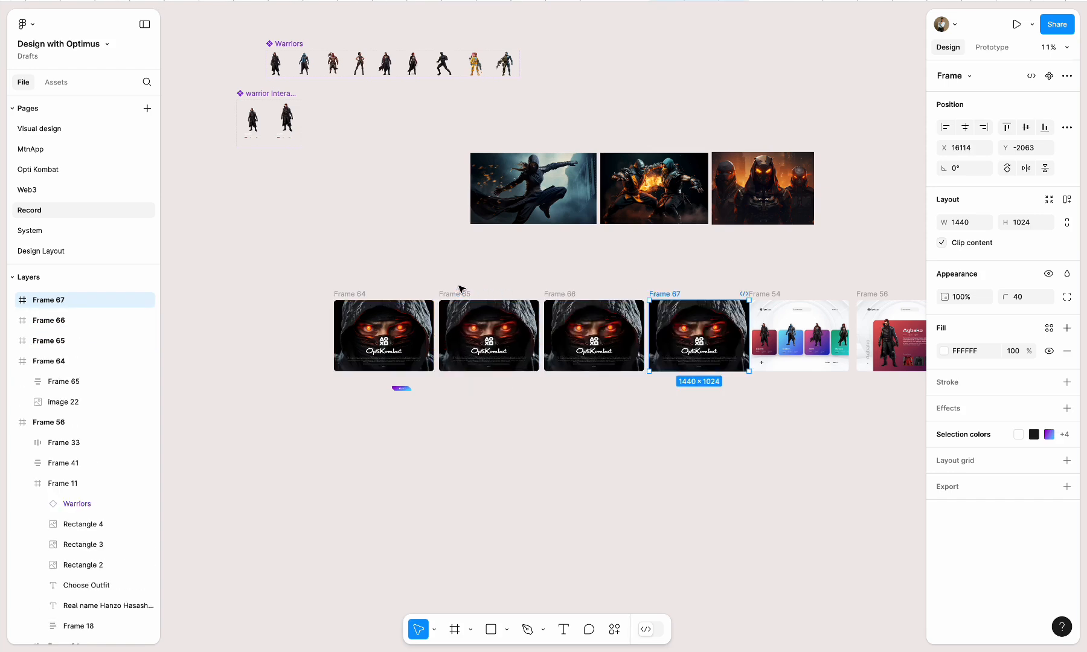
Select Frames 64 to 67 together and shift them slightly left, away from Frame 54
{"action": "left_click", "coordinate": [478, 297], "text": "shift"}
{"action": "left_click", "coordinate": [373, 295], "text": "shift"}
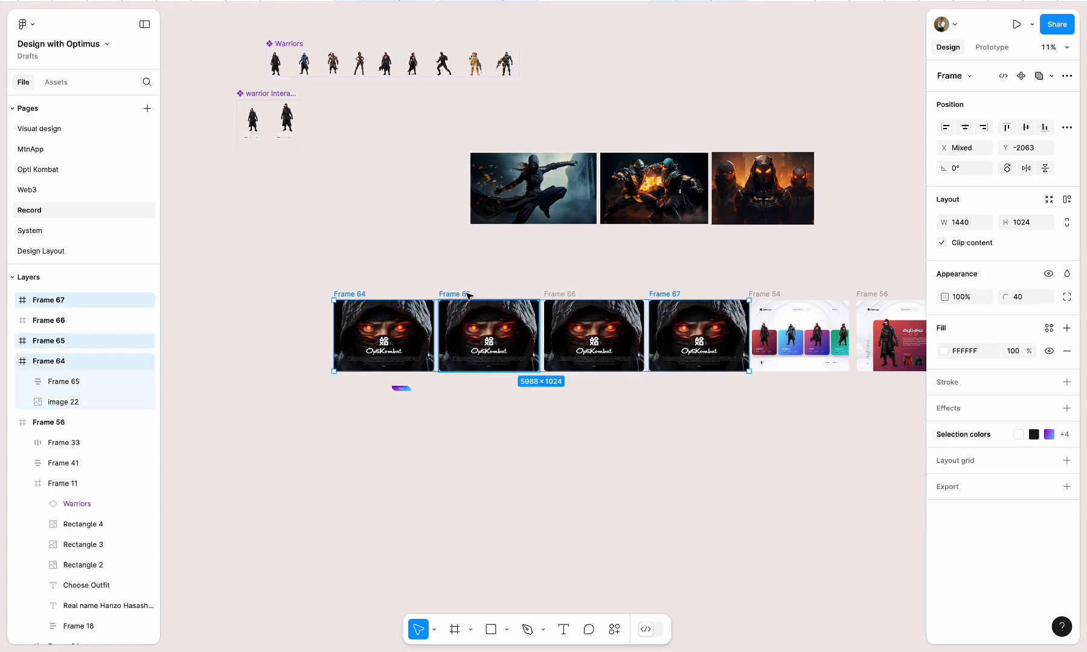
{"action": "left_click_drag", "start_coordinate": [468, 294], "coordinate": [462, 294]}
{"action": "key", "text": "ctrl+z"}
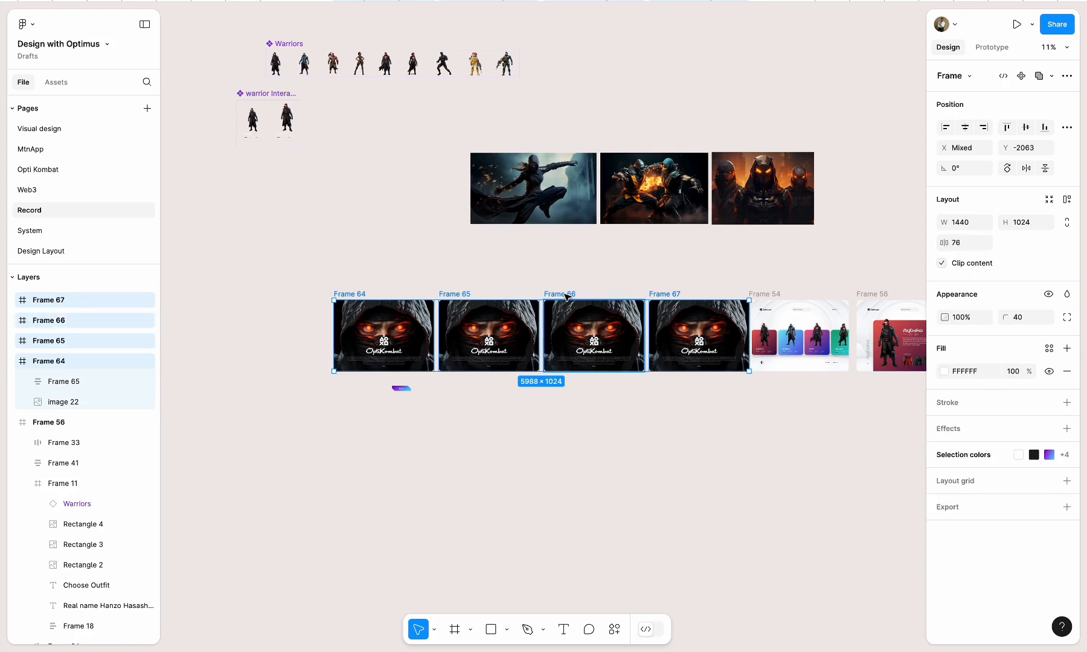
{"action": "left_click_drag", "start_coordinate": [569, 295], "coordinate": [562, 296]}
{"action": "key", "text": "Escape"}
Replace Frame 65's background with the leaping ninja image, sent behind the logo block and centred in the frame
{"action": "left_click", "coordinate": [514, 326]}
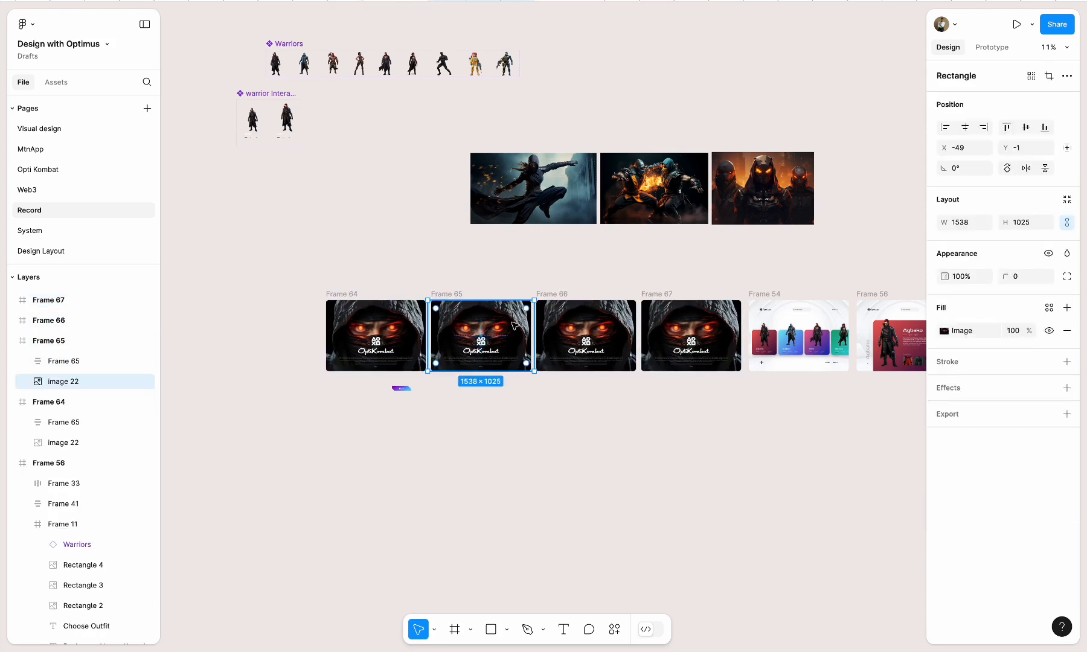
{"action": "key", "text": "Delete"}
{"action": "left_click_drag", "start_coordinate": [565, 180], "coordinate": [525, 331]}
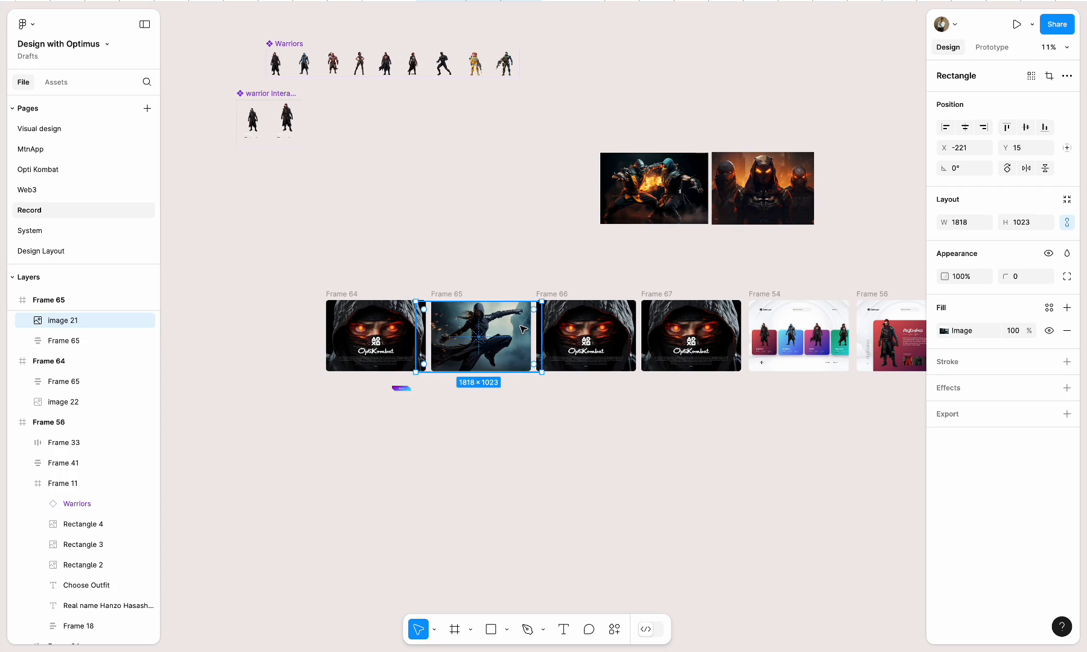
{"action": "key", "text": "["}
{"action": "left_click", "coordinate": [965, 127]}
{"action": "left_click", "coordinate": [1026, 127]}
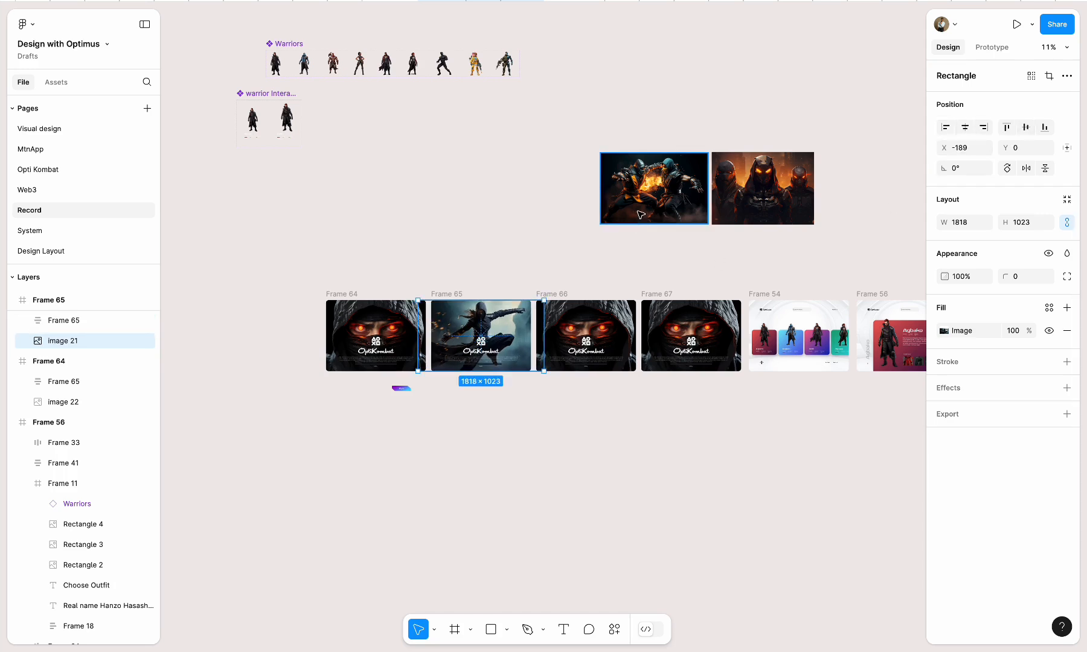
Replace Frame 66's background with the image of two fighters clashing in fire, centred and sent behind the logo block
{"action": "left_click", "coordinate": [633, 308]}
{"action": "key", "text": "Delete"}
{"action": "left_click_drag", "start_coordinate": [671, 200], "coordinate": [614, 341]}
{"action": "left_click", "coordinate": [960, 128]}
{"action": "key", "text": "["}
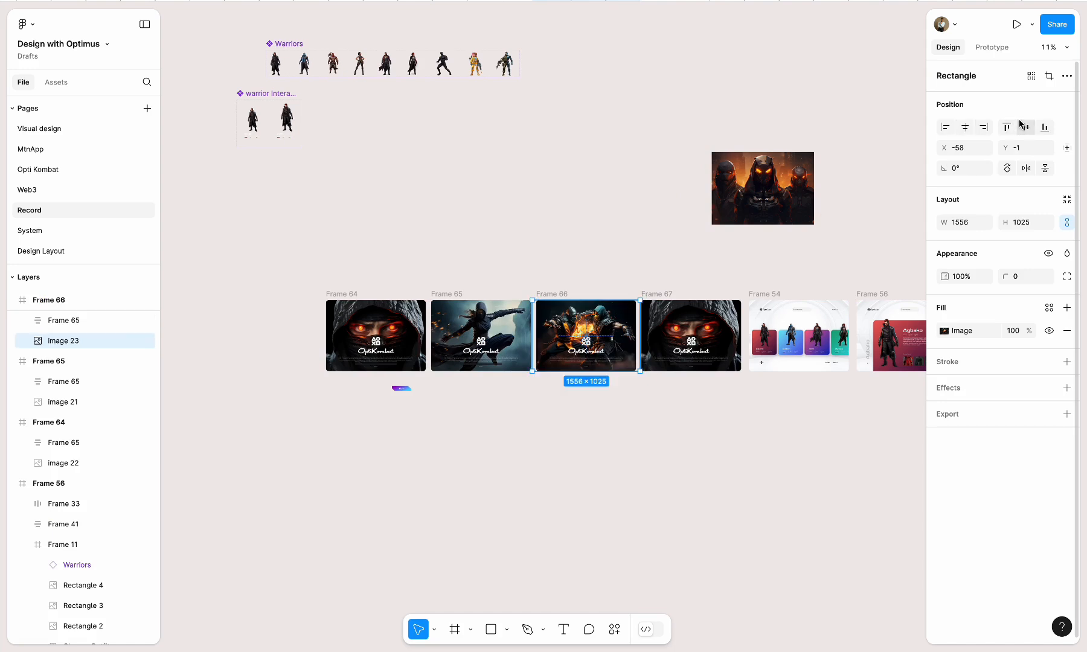
Replace Frame 67's background with the image of three glowing-eyed masked warriors, sent behind the logo block and centred
{"action": "left_click", "coordinate": [711, 321]}
{"action": "key", "text": "Delete"}
{"action": "left_click_drag", "start_coordinate": [762, 188], "coordinate": [704, 333]}
{"action": "key", "text": "["}
{"action": "left_click", "coordinate": [965, 127]}
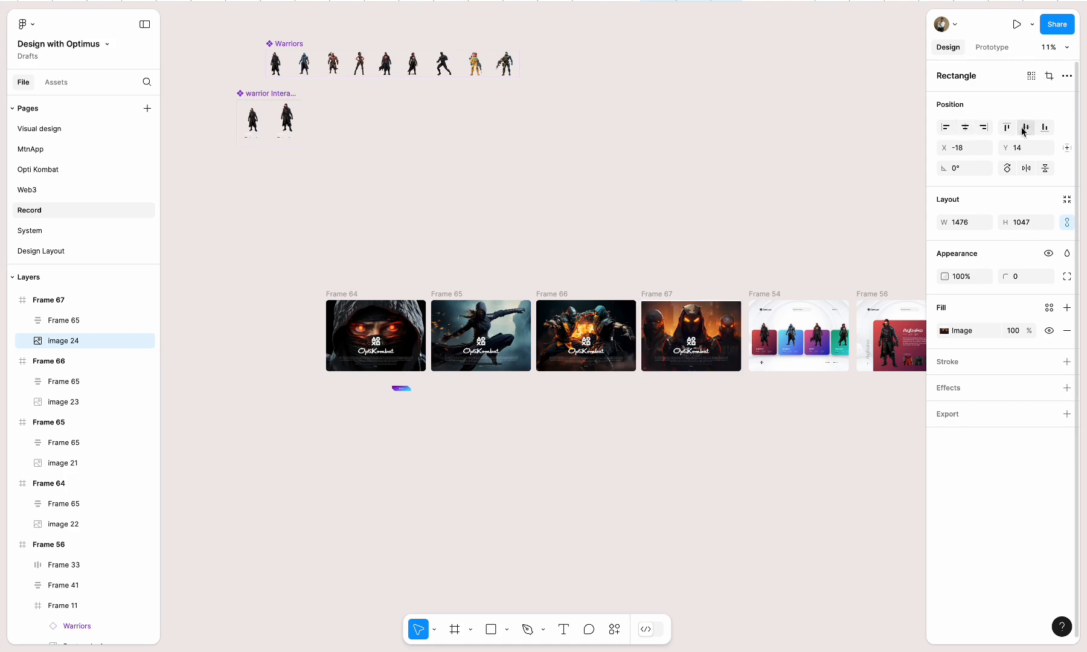
{"action": "left_click", "coordinate": [1024, 127]}
Replace the loading bar in Frame 67 with the Fight button, placed beneath the description text
{"action": "left_click", "coordinate": [399, 386]}
{"action": "left_click_drag", "start_coordinate": [398, 386], "coordinate": [704, 385]}
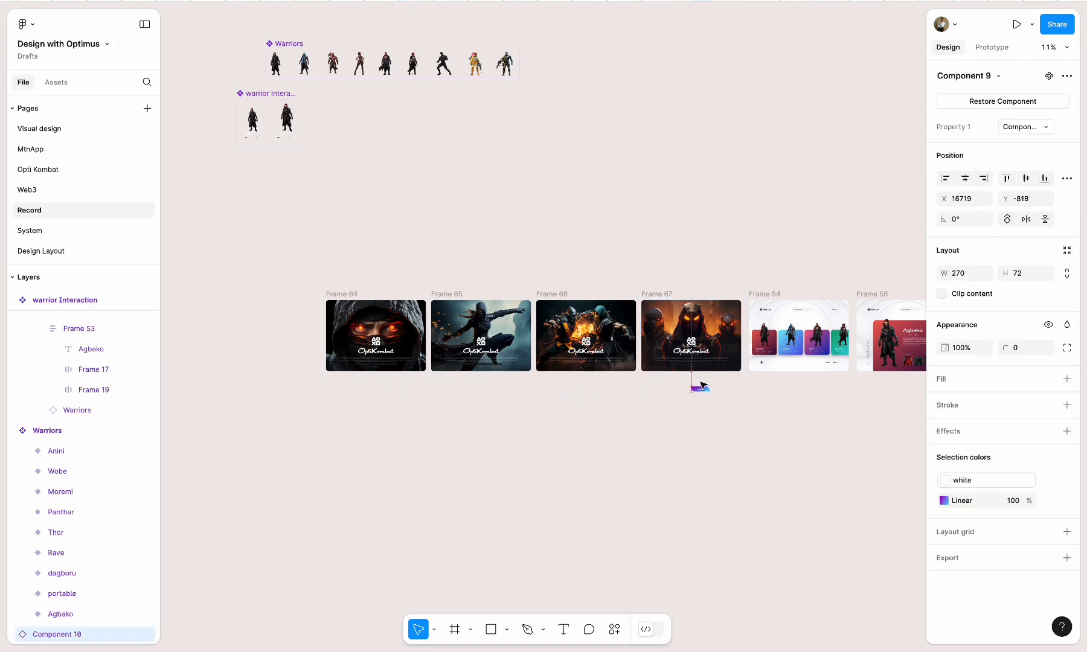
{"action": "scroll", "coordinate": [704, 381], "scroll_direction": "up", "scroll_amount": 10}
{"action": "left_click_drag", "start_coordinate": [669, 550], "coordinate": [604, 415]}
{"action": "left_click", "coordinate": [652, 449]}
{"action": "key", "text": "Delete"}
{"action": "scroll", "coordinate": [585, 538], "scroll_direction": "down", "scroll_amount": 5}
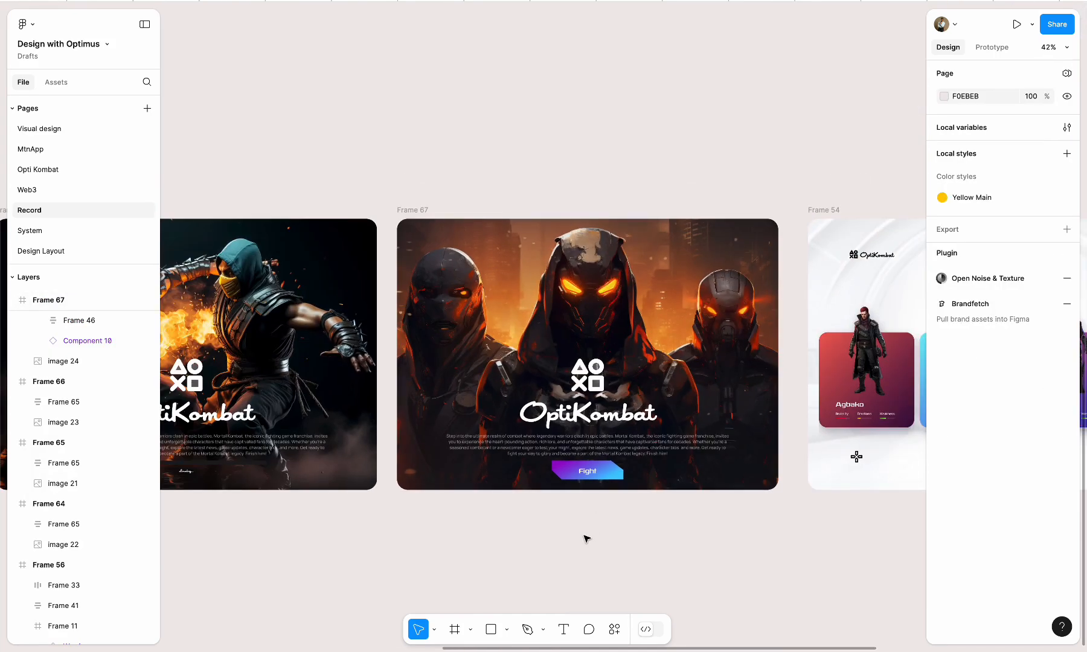
Link Frame 64 to Frame 65 with a Navigate to interaction triggered after an 800 ms delay
{"action": "scroll", "coordinate": [585, 537], "scroll_direction": "down", "scroll_amount": 4}
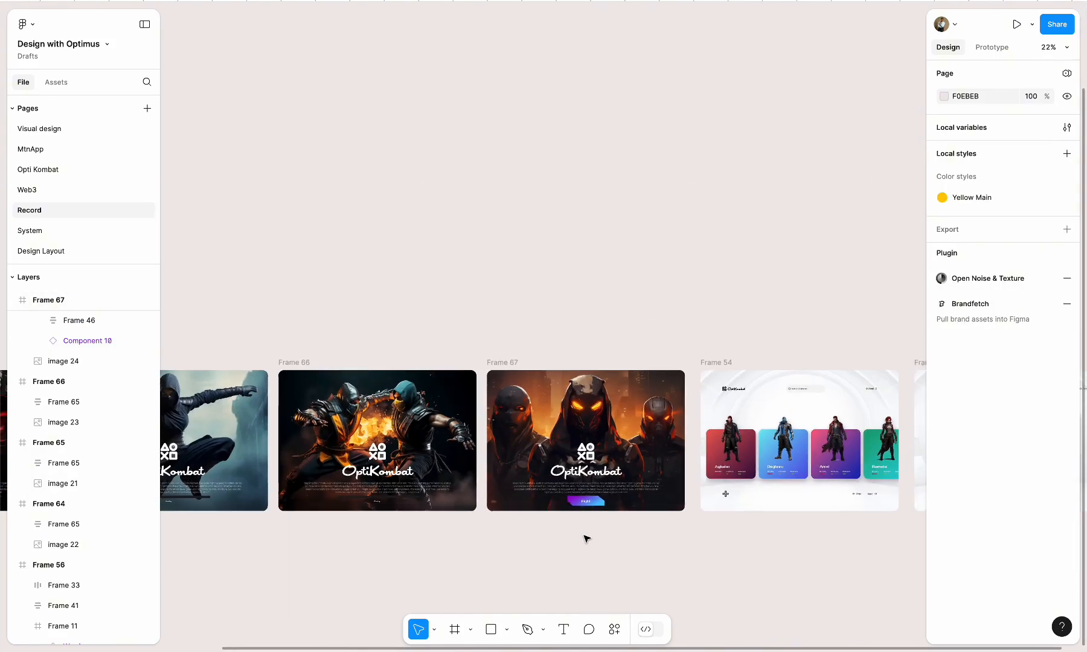
{"action": "scroll", "coordinate": [586, 537], "scroll_direction": "right", "scroll_amount": 3}
{"action": "scroll", "coordinate": [585, 538], "scroll_direction": "left", "scroll_amount": 10}
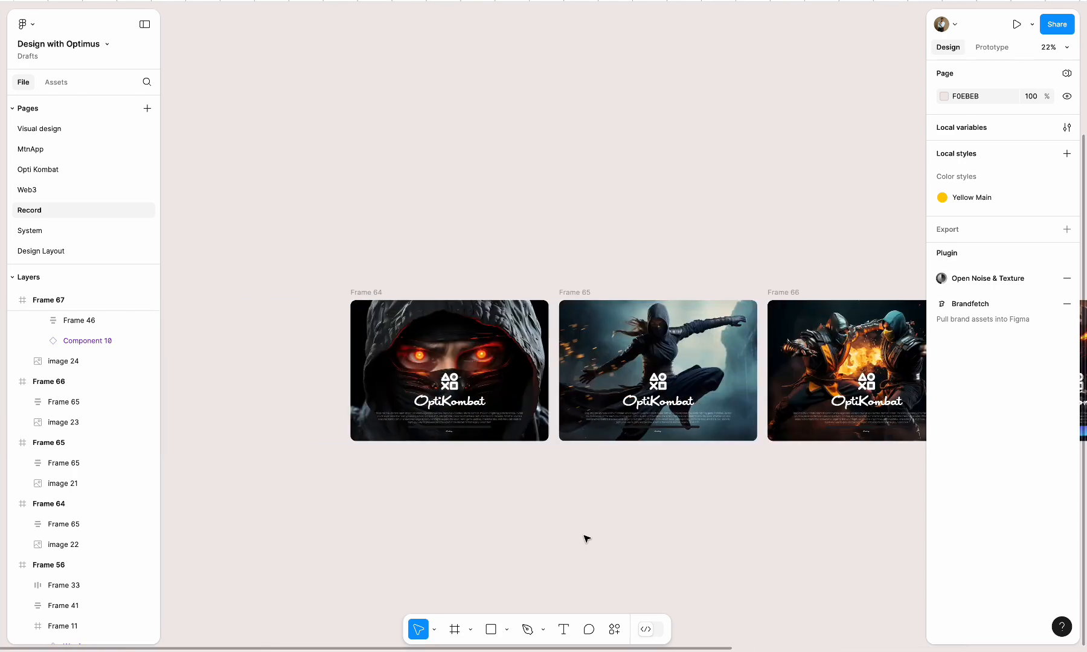
{"action": "scroll", "coordinate": [472, 425], "scroll_direction": "up", "scroll_amount": 5}
{"action": "key", "text": "Escape"}
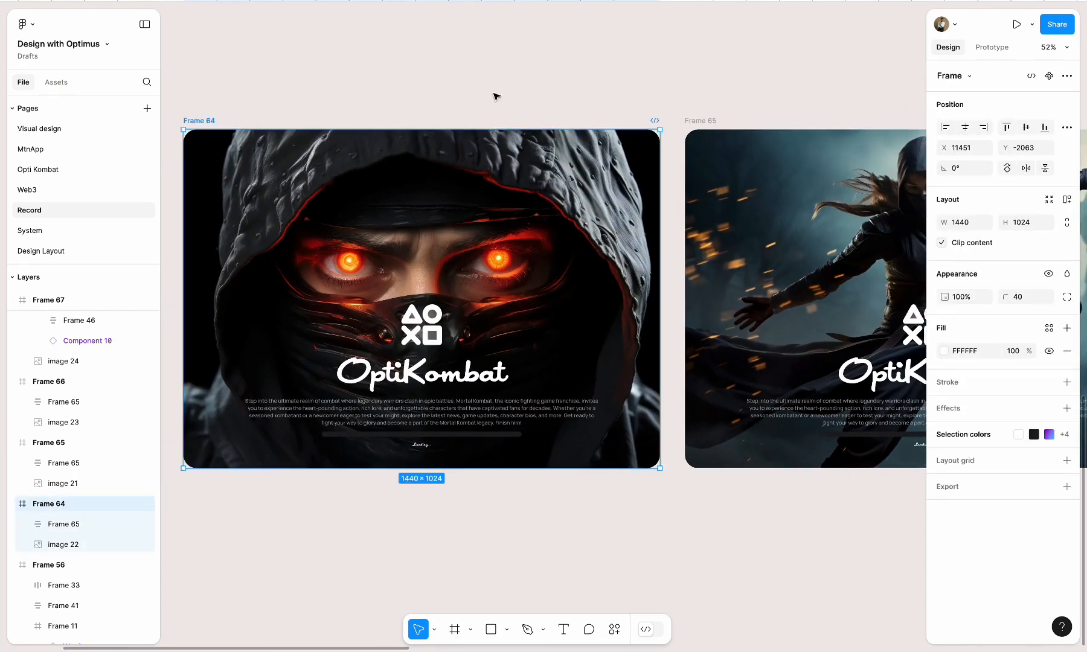
{"action": "left_click", "coordinate": [984, 53]}
{"action": "scroll", "coordinate": [671, 242], "scroll_direction": "right", "scroll_amount": 4}
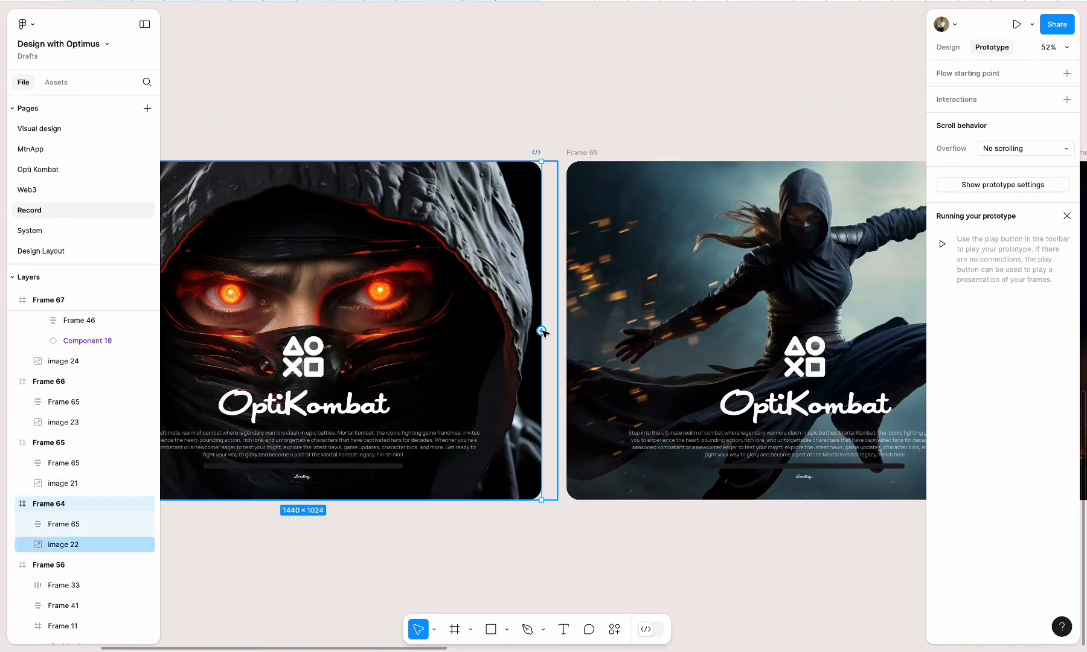
{"action": "left_click_drag", "start_coordinate": [542, 330], "coordinate": [576, 336]}
{"action": "left_click", "coordinate": [583, 390]}
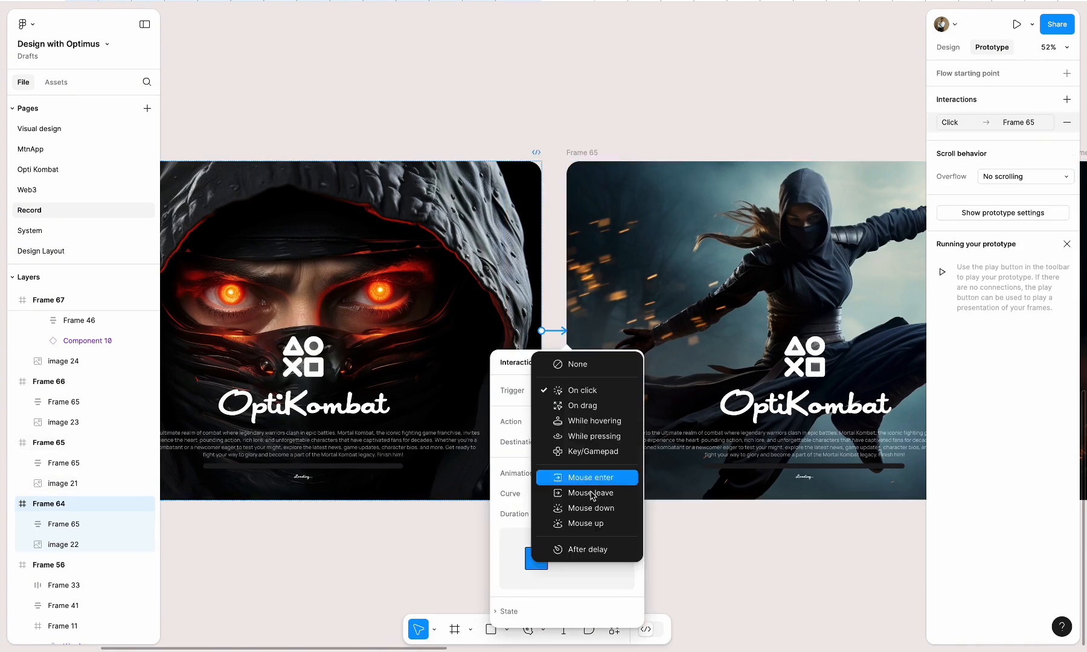
{"action": "left_click", "coordinate": [581, 546]}
Connect Frame 65 to Frame 66 with a Navigate to prototype interaction
{"action": "scroll", "coordinate": [628, 465], "scroll_direction": "right", "scroll_amount": 5}
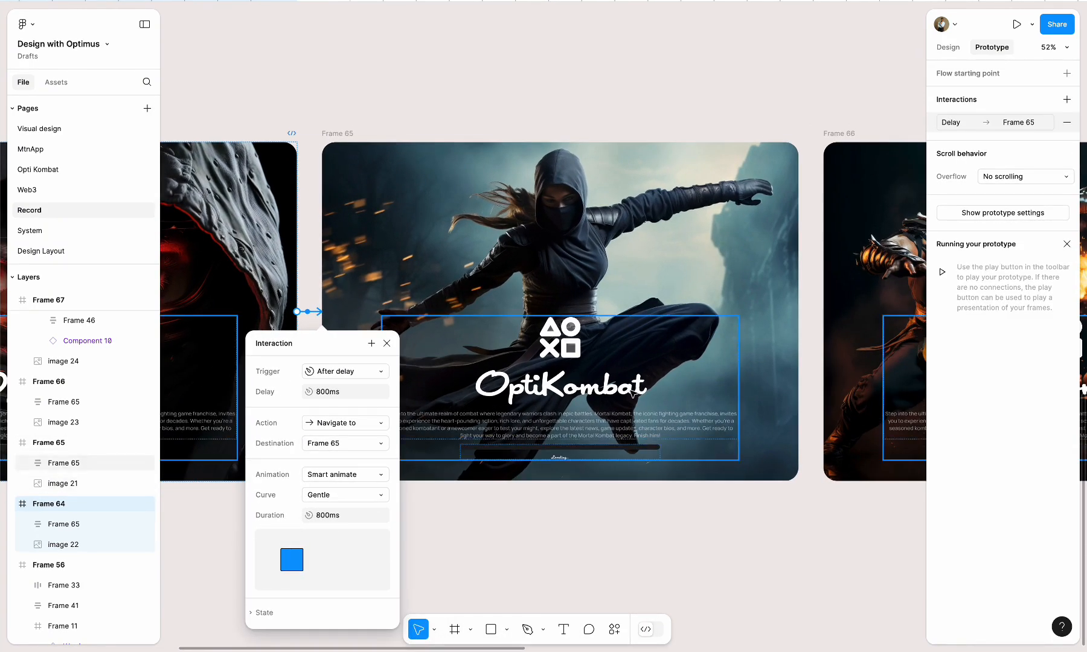
{"action": "left_click", "coordinate": [337, 134]}
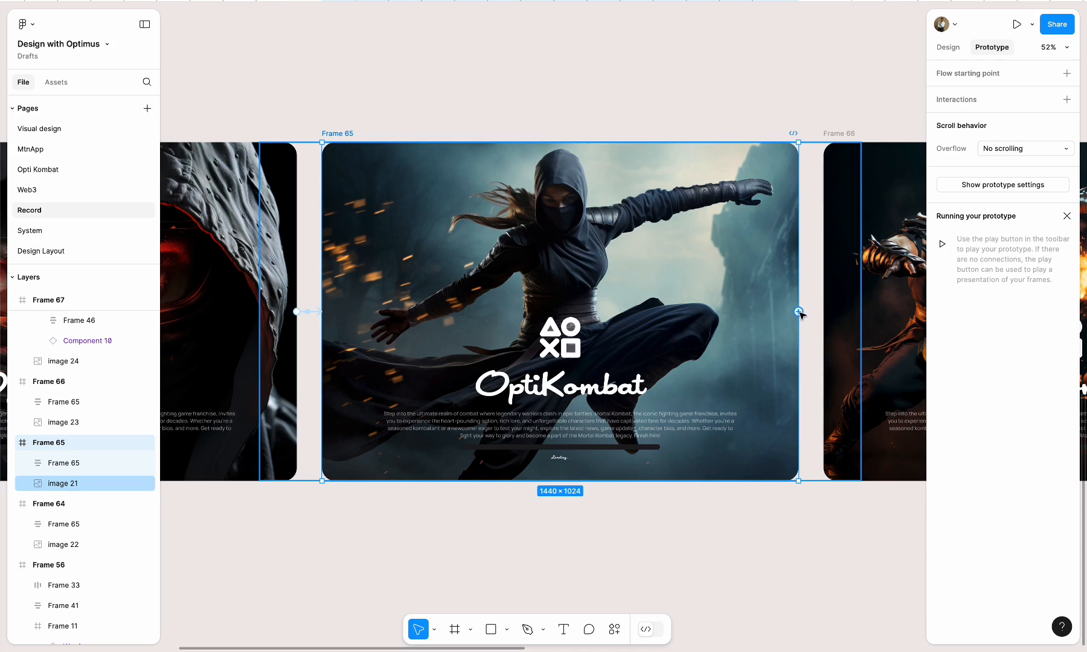
{"action": "left_click_drag", "start_coordinate": [844, 317], "coordinate": [844, 316]}
Link Frame 66 to Frame 67 with a Navigate to interaction triggered after an 800 ms delay
{"action": "scroll", "coordinate": [843, 316], "scroll_direction": "right", "scroll_amount": 10}
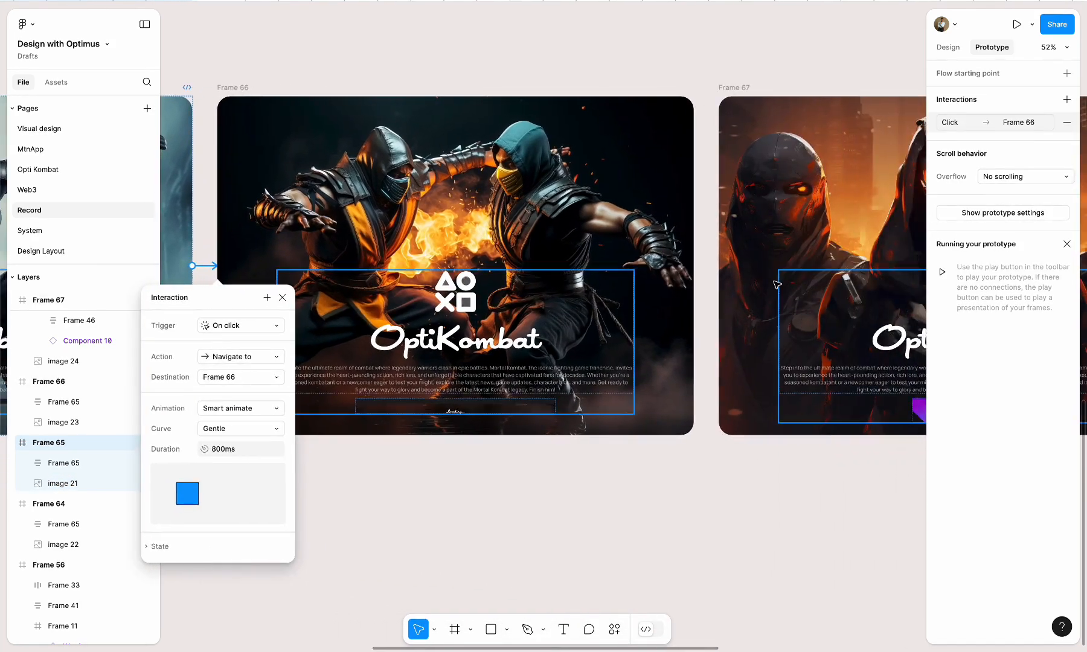
{"action": "left_click", "coordinate": [241, 86]}
{"action": "left_click_drag", "start_coordinate": [693, 265], "coordinate": [728, 271]}
{"action": "left_click", "coordinate": [742, 326]}
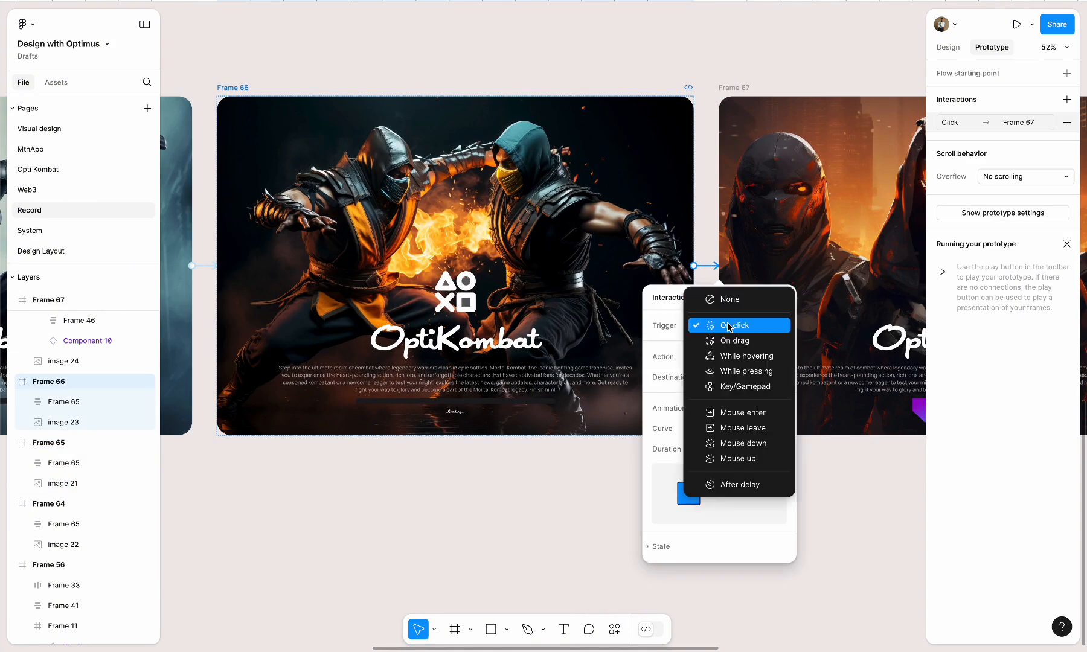
{"action": "left_click", "coordinate": [720, 483]}
Change the trigger of the link from Frame 65 to Frame 66 to After delay
{"action": "scroll", "coordinate": [365, 334], "scroll_direction": "left", "scroll_amount": 5}
{"action": "scroll", "coordinate": [365, 334], "scroll_direction": "up", "scroll_amount": 2}
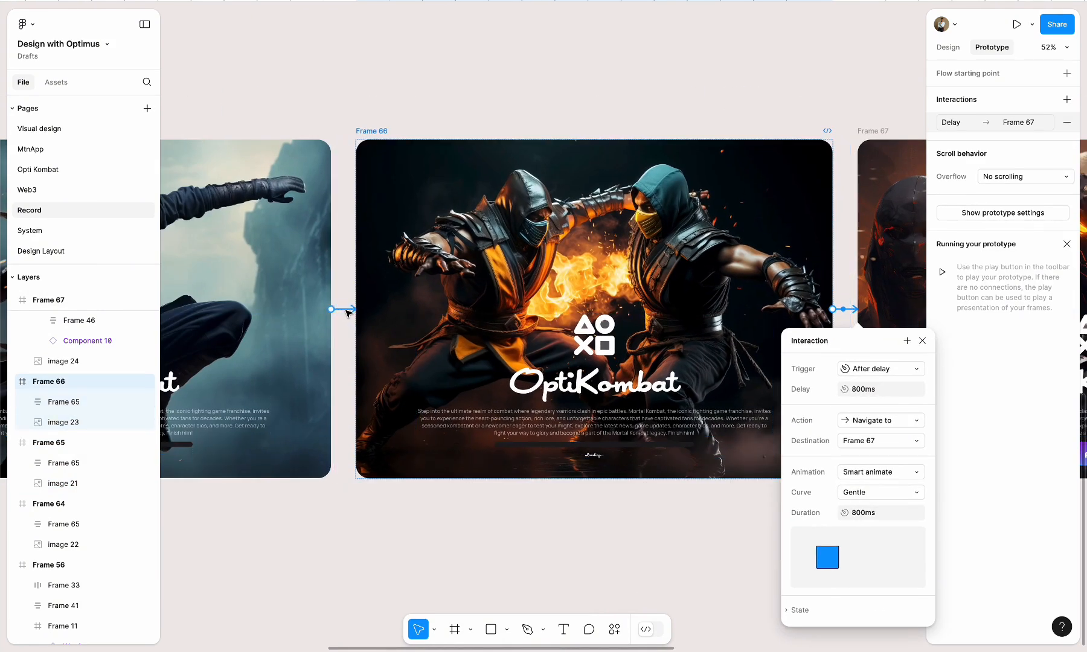
{"action": "left_click", "coordinate": [346, 309]}
{"action": "left_click", "coordinate": [365, 369]}
{"action": "left_click", "coordinate": [369, 526]}
Review the links between the loading frames and check the settings of the Frame 66 to Frame 67 interaction
{"action": "scroll", "coordinate": [525, 327], "scroll_direction": "left", "scroll_amount": 5}
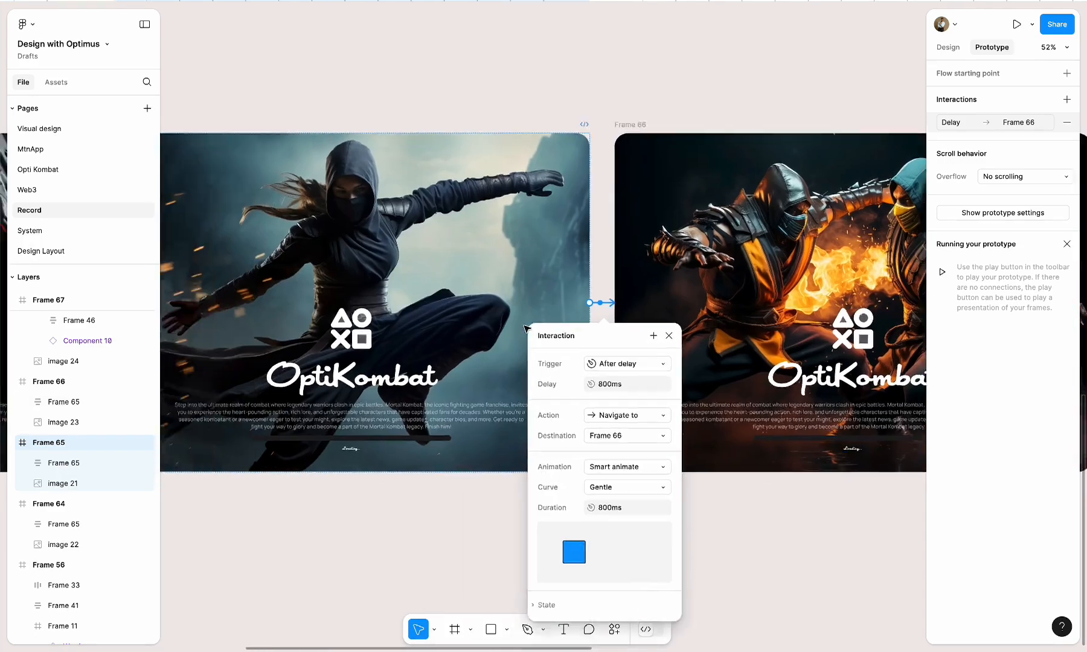
{"action": "scroll", "coordinate": [526, 327], "scroll_direction": "left", "scroll_amount": 3}
{"action": "scroll", "coordinate": [525, 327], "scroll_direction": "up", "scroll_amount": 1}
{"action": "scroll", "coordinate": [525, 327], "scroll_direction": "right", "scroll_amount": 10}
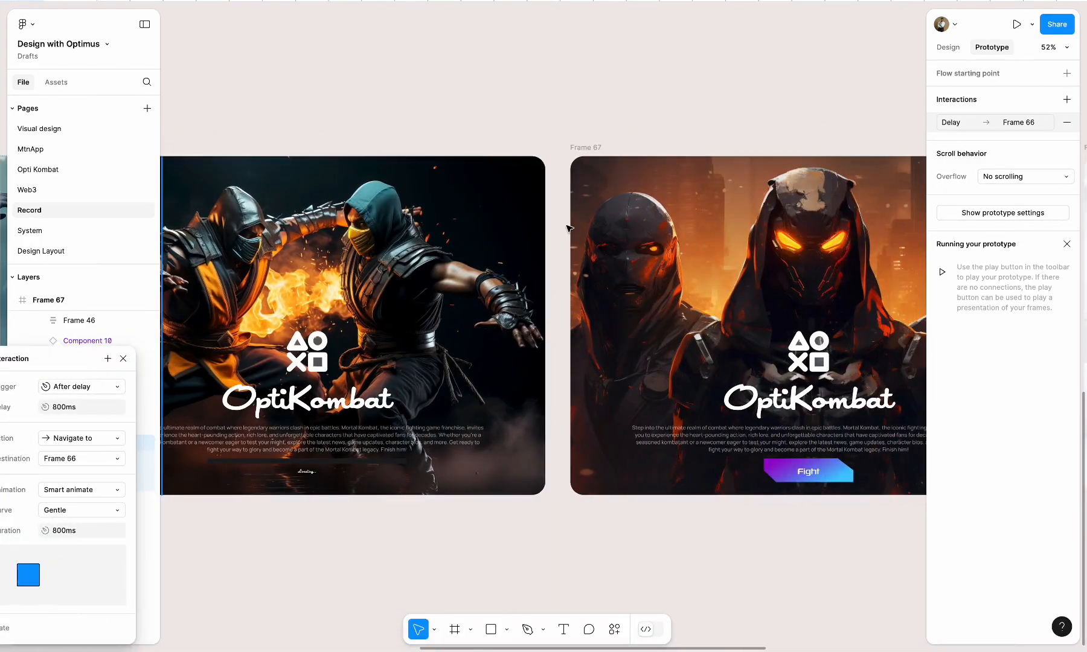
{"action": "scroll", "coordinate": [404, 166], "scroll_direction": "left", "scroll_amount": 3}
{"action": "left_click", "coordinate": [267, 167]}
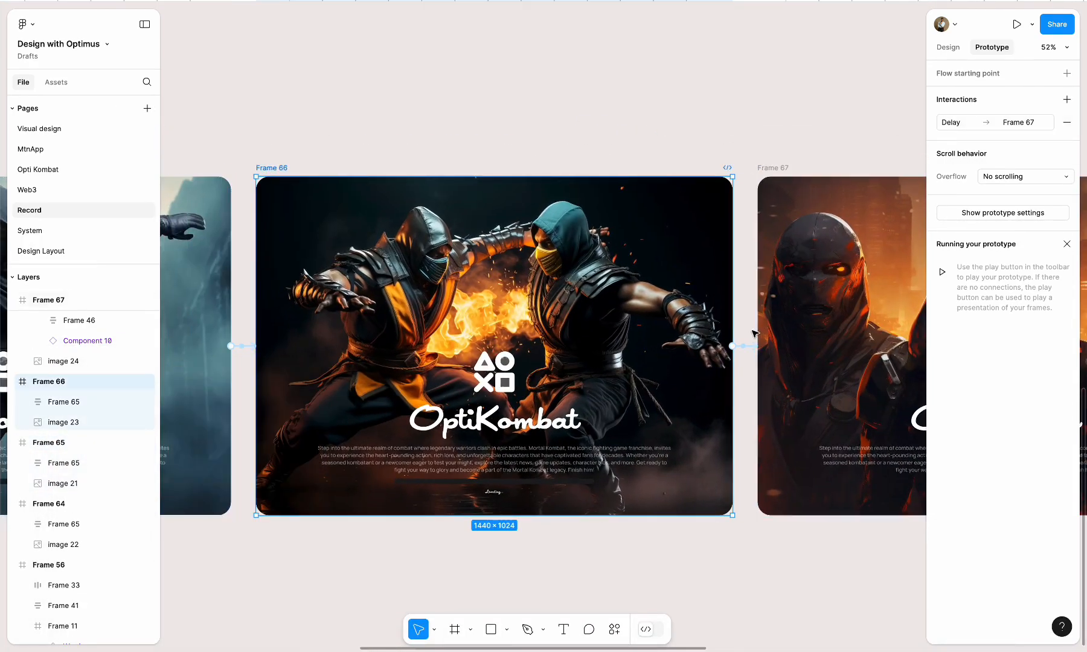
{"action": "left_click", "coordinate": [753, 347]}
Link the Fight button in Frame 67 to Frame 54 on click, using the Dissolve animation
{"action": "scroll", "coordinate": [529, 483], "scroll_direction": "right", "scroll_amount": 10}
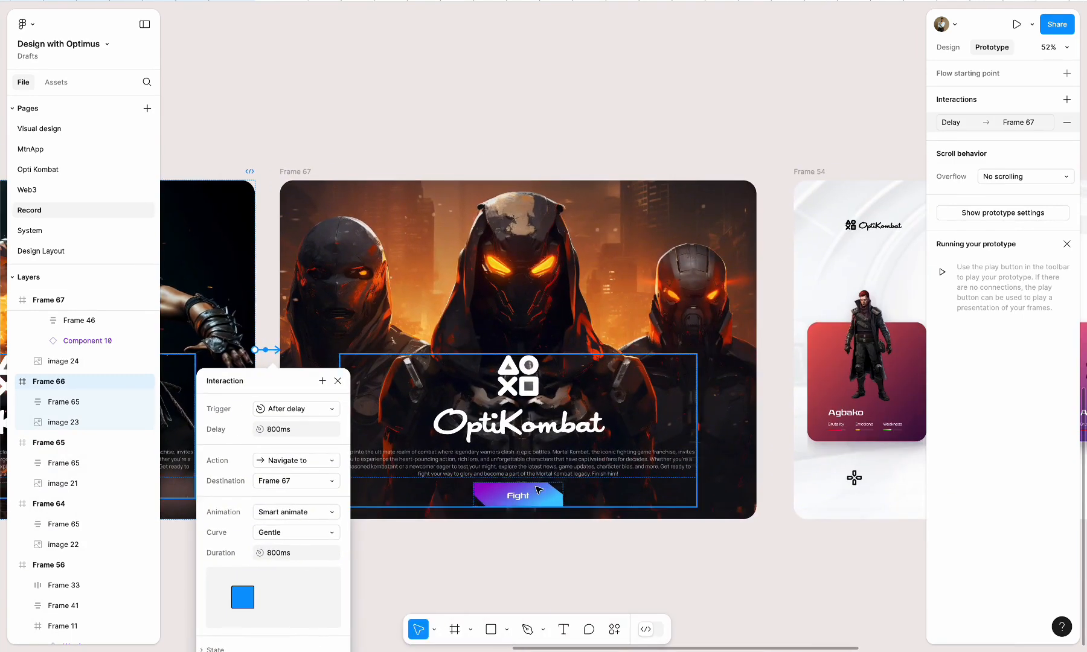
{"action": "double_click", "coordinate": [529, 495]}
{"action": "scroll", "coordinate": [528, 495], "scroll_direction": "right", "scroll_amount": 7}
{"action": "scroll", "coordinate": [529, 495], "scroll_direction": "down", "scroll_amount": 2}
{"action": "left_click_drag", "start_coordinate": [355, 449], "coordinate": [591, 375]}
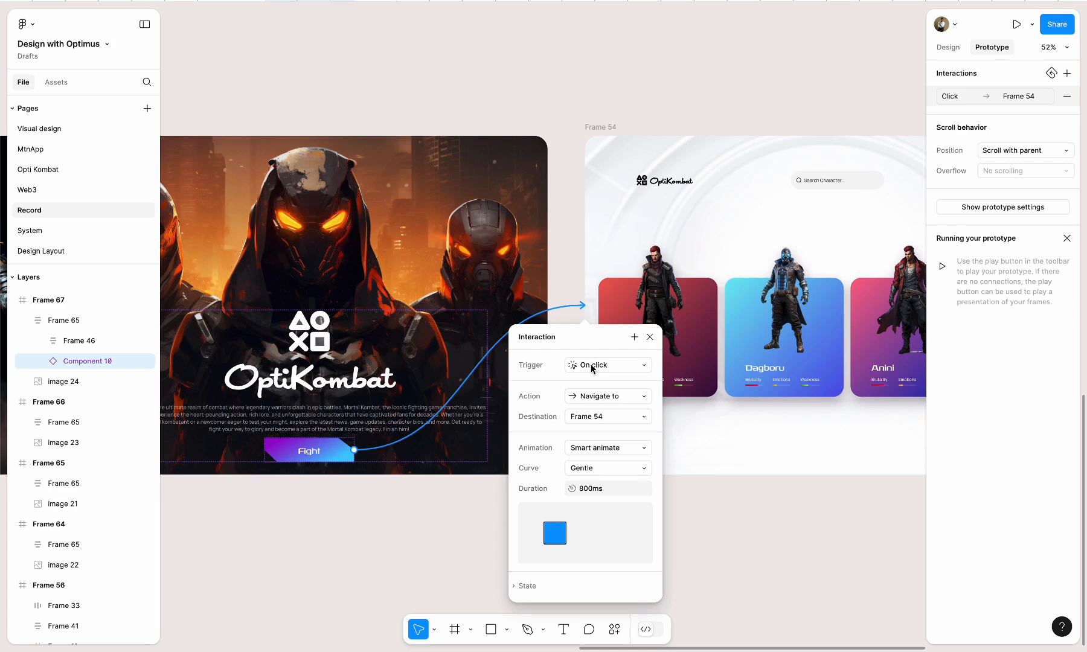
{"action": "left_click", "coordinate": [623, 450]}
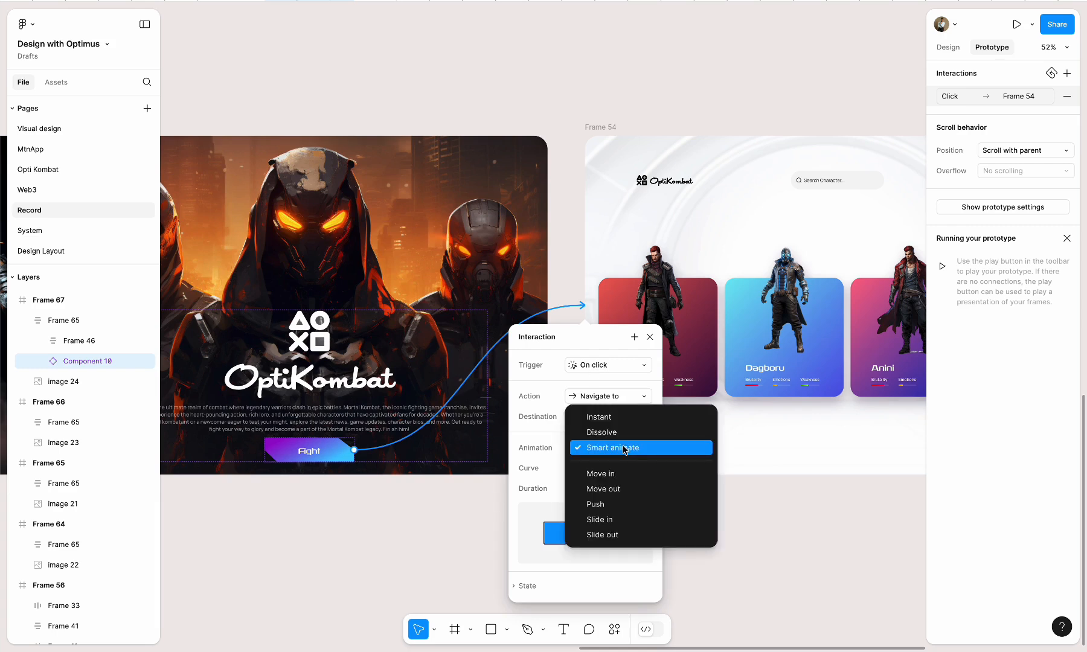
{"action": "left_click", "coordinate": [622, 433]}
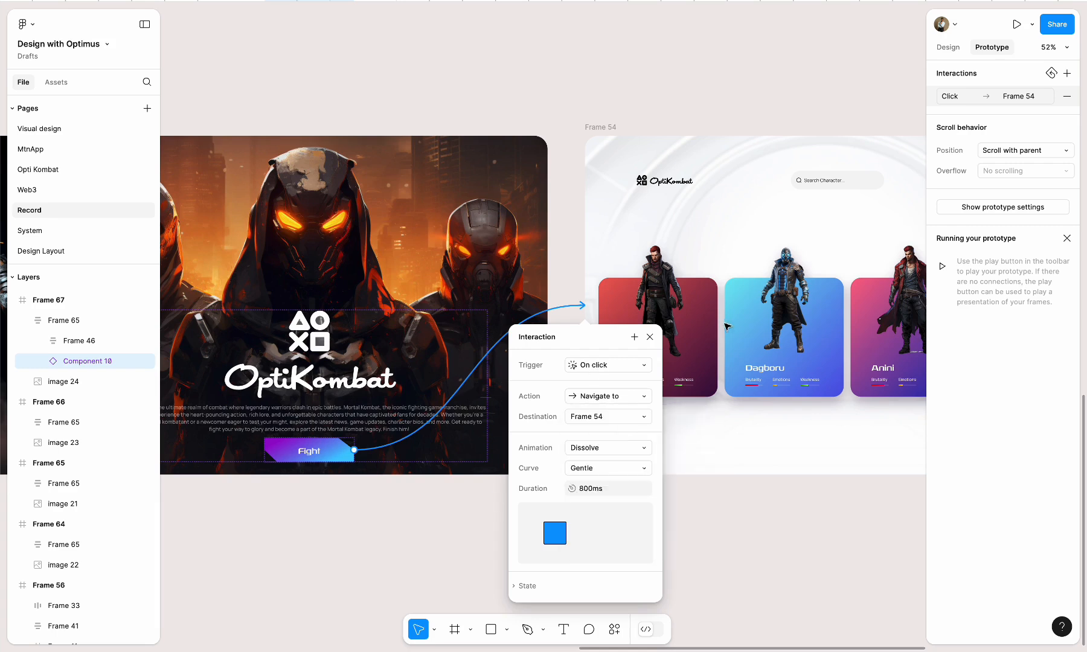
Look over the full sequence of frames, from the loading screens to the warrior cards and detail page
{"action": "scroll", "coordinate": [737, 324], "scroll_direction": "down", "scroll_amount": 3}
{"action": "scroll", "coordinate": [737, 325], "scroll_direction": "right", "scroll_amount": 10}
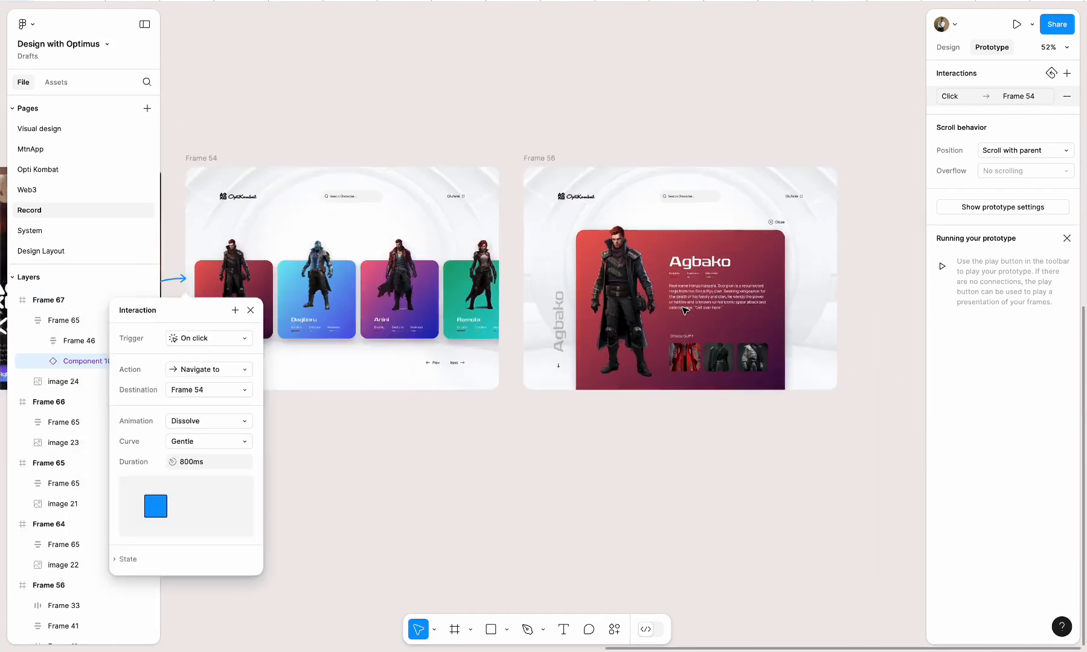
{"action": "scroll", "coordinate": [684, 311], "scroll_direction": "down", "scroll_amount": 3}
{"action": "left_click", "coordinate": [948, 47]}
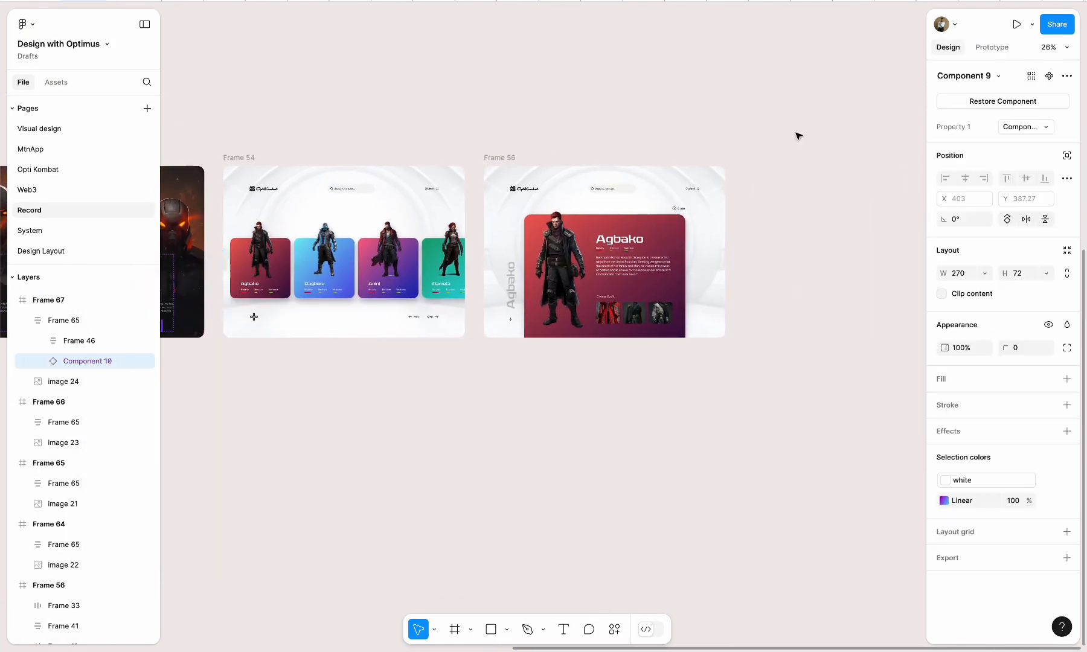
{"action": "scroll", "coordinate": [701, 226], "scroll_direction": "left", "scroll_amount": 8}
{"action": "scroll", "coordinate": [701, 227], "scroll_direction": "up", "scroll_amount": 2}
{"action": "scroll", "coordinate": [701, 226], "scroll_direction": "left", "scroll_amount": 3}
{"action": "scroll", "coordinate": [694, 226], "scroll_direction": "down", "scroll_amount": 1}
Switch to the prototype preview and test opening and closing the Agbako detail page
{"action": "key", "text": "ctrl+Tab"}
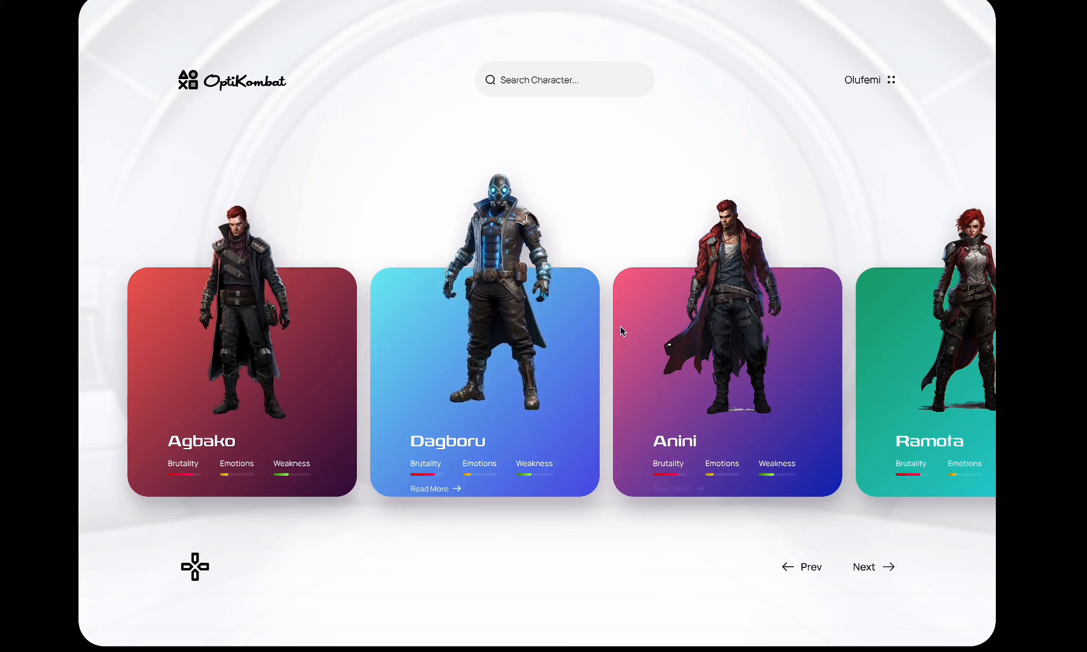
{"action": "left_click", "coordinate": [272, 357]}
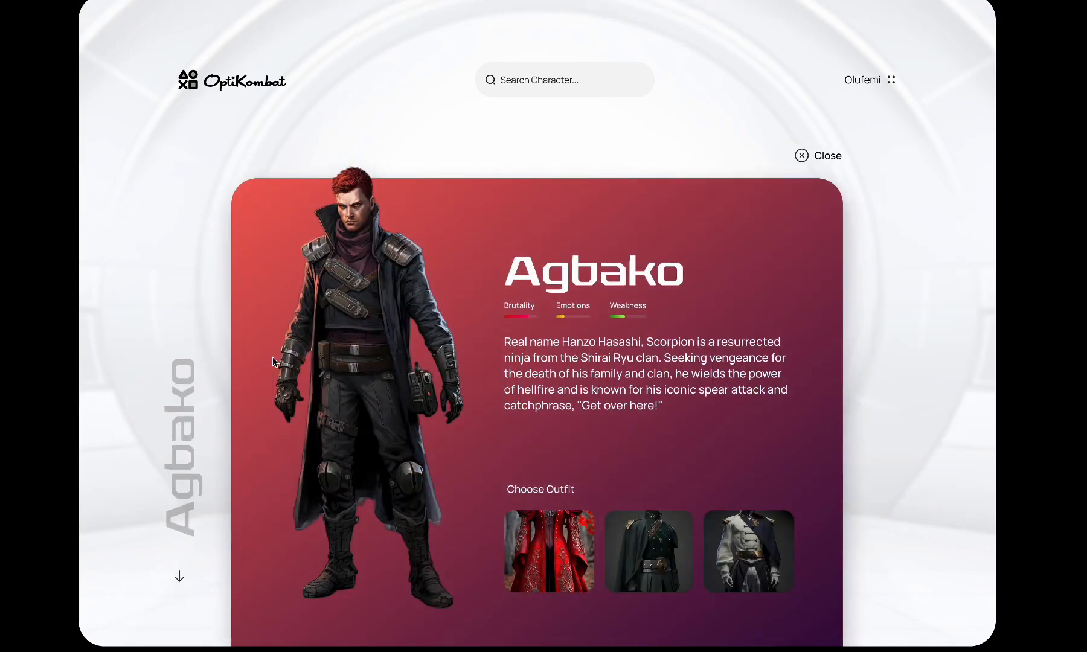
{"action": "left_click", "coordinate": [801, 158]}
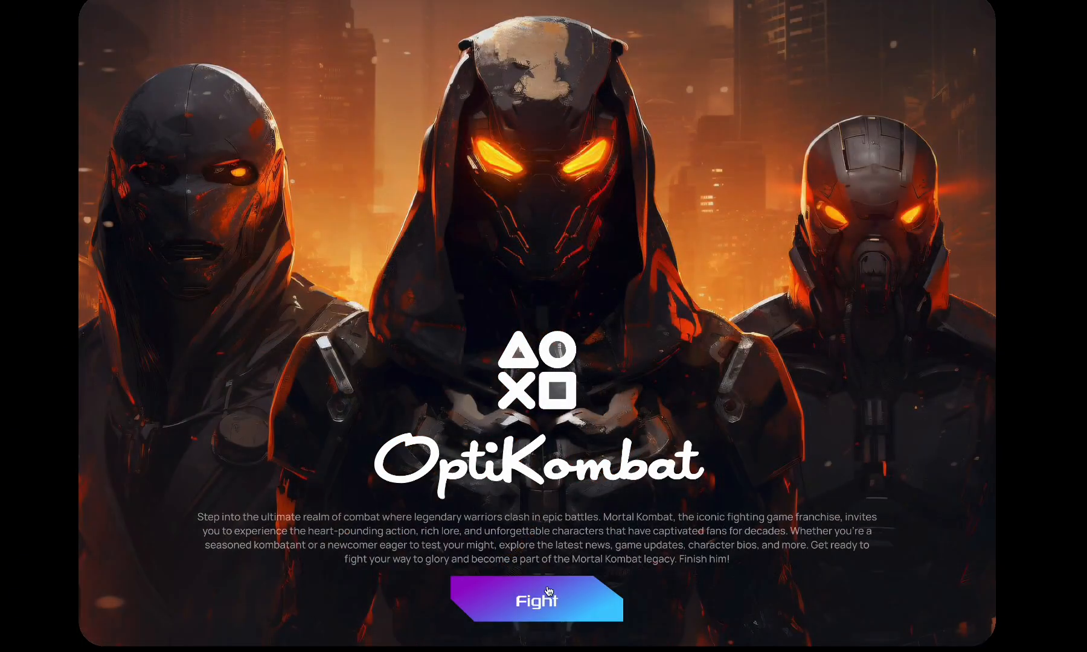
Test the Fight button, card scrolling and the Agbako detail page in the preview, and return to the design file
{"action": "left_click", "coordinate": [548, 590]}
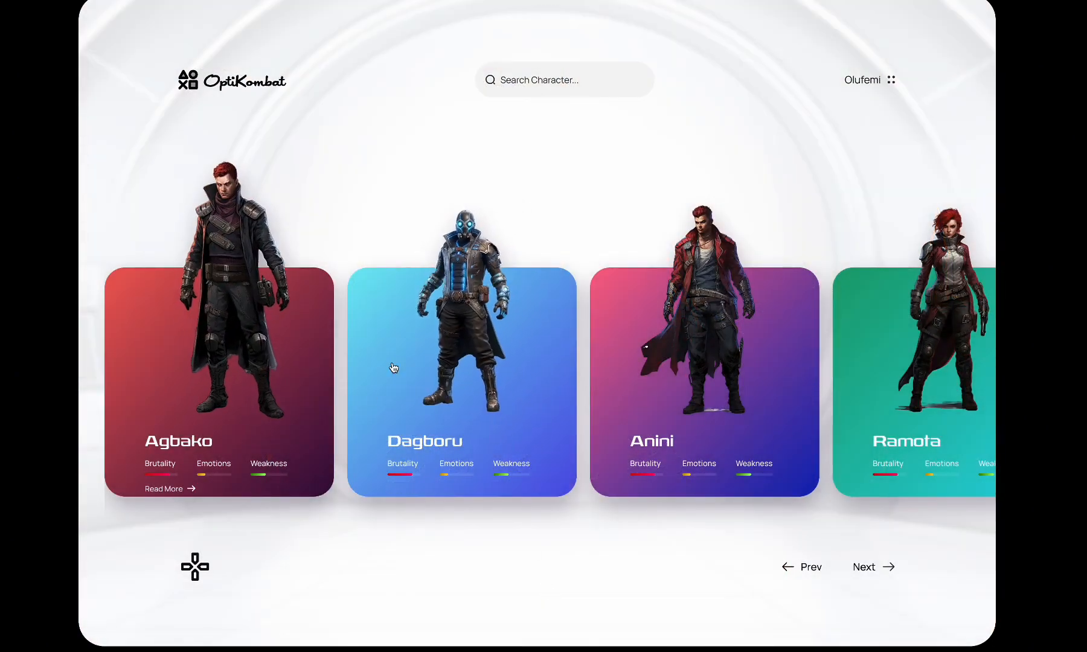
{"action": "scroll", "coordinate": [754, 352], "scroll_direction": "right", "scroll_amount": 20}
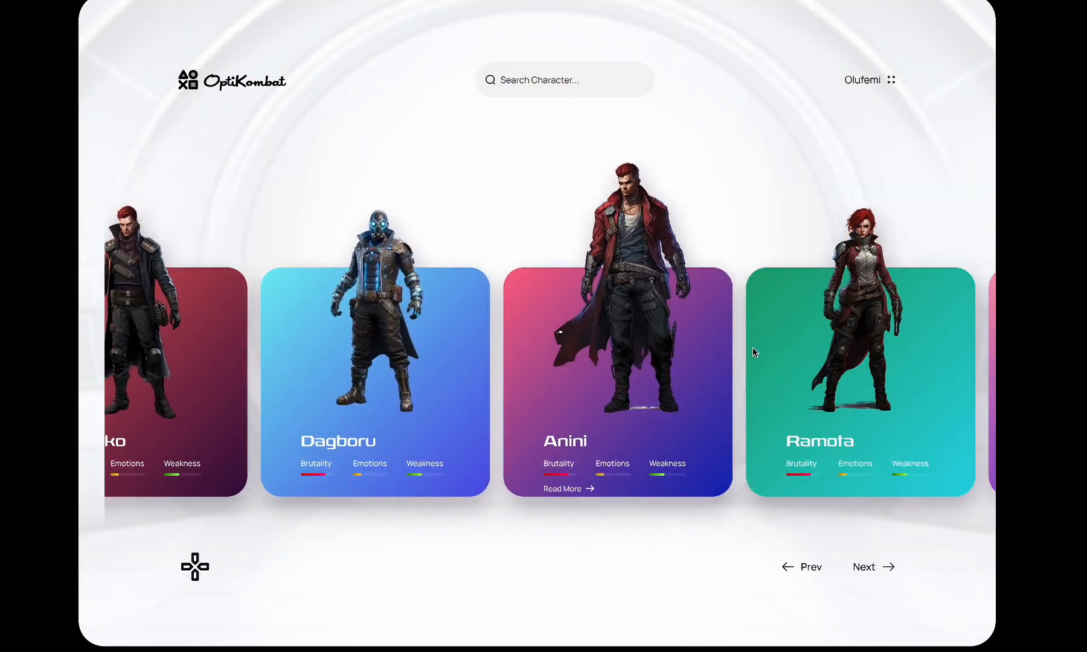
{"action": "scroll", "coordinate": [754, 351], "scroll_direction": "left", "scroll_amount": 20}
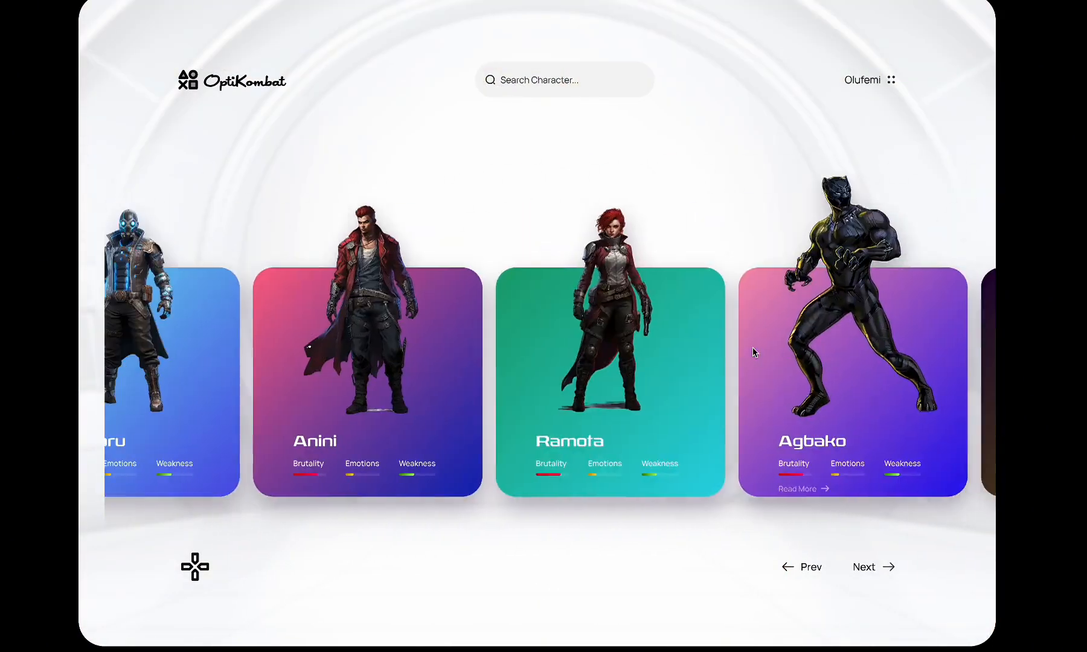
{"action": "left_click", "coordinate": [427, 350]}
{"action": "left_click", "coordinate": [300, 351]}
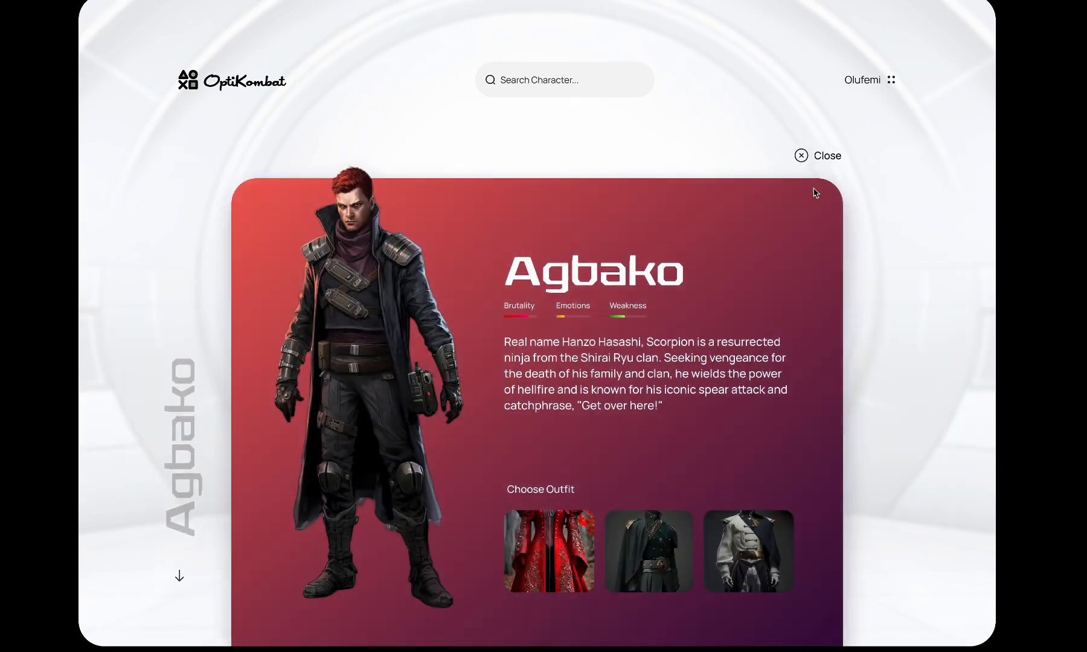
{"action": "left_click", "coordinate": [812, 156]}
{"action": "left_click", "coordinate": [417, 3]}
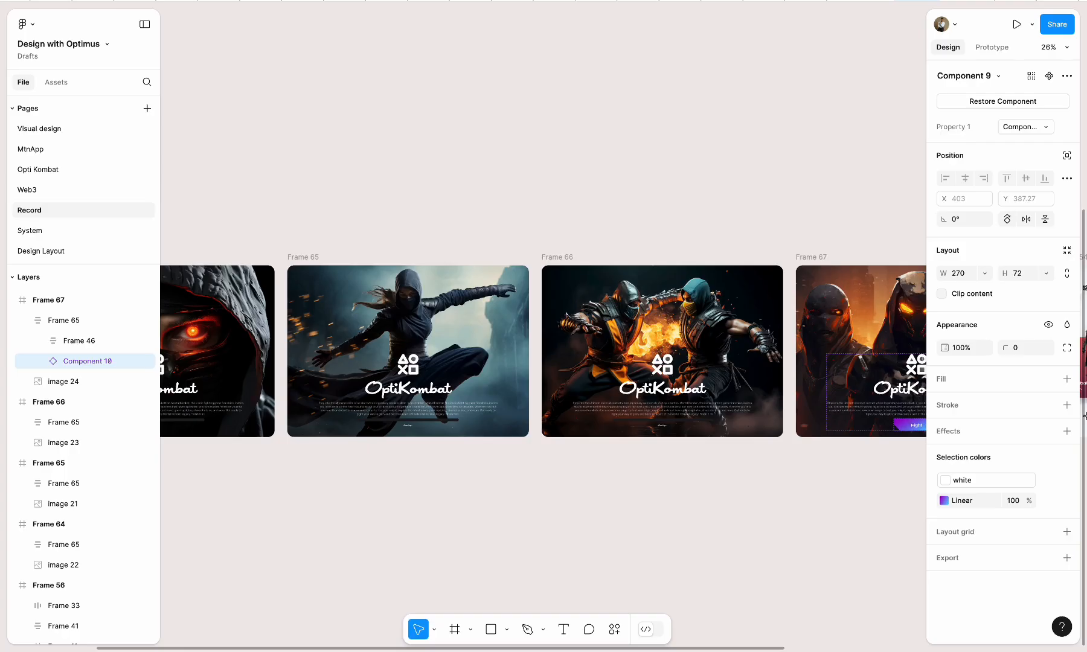
Move Frame 56 farther right and place a duplicate of Frame 54 in the gap between the two frames
{"action": "scroll", "coordinate": [519, 409], "scroll_direction": "right", "scroll_amount": 12}
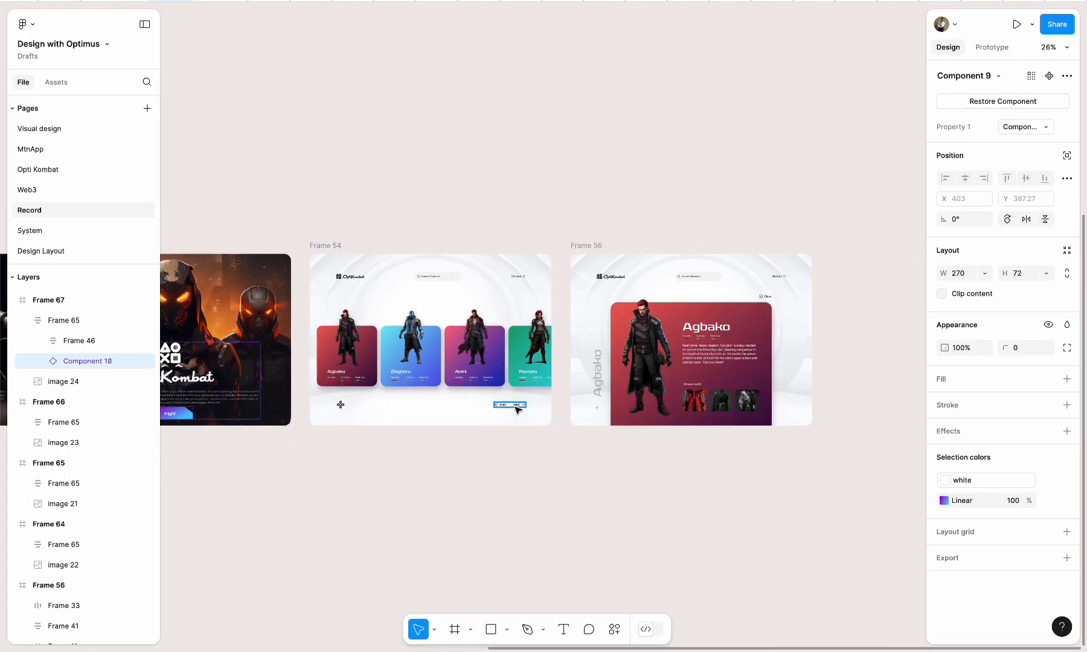
{"action": "left_click_drag", "start_coordinate": [593, 247], "coordinate": [847, 254]}
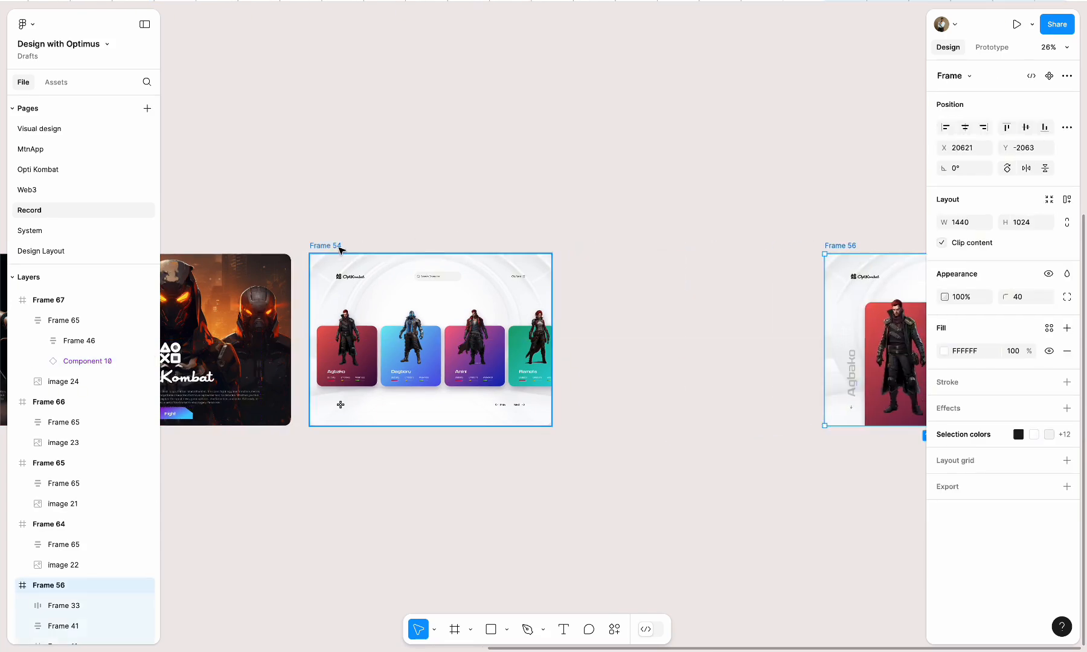
{"action": "left_click", "coordinate": [340, 249]}
{"action": "left_click_drag", "start_coordinate": [339, 249], "coordinate": [600, 263]}
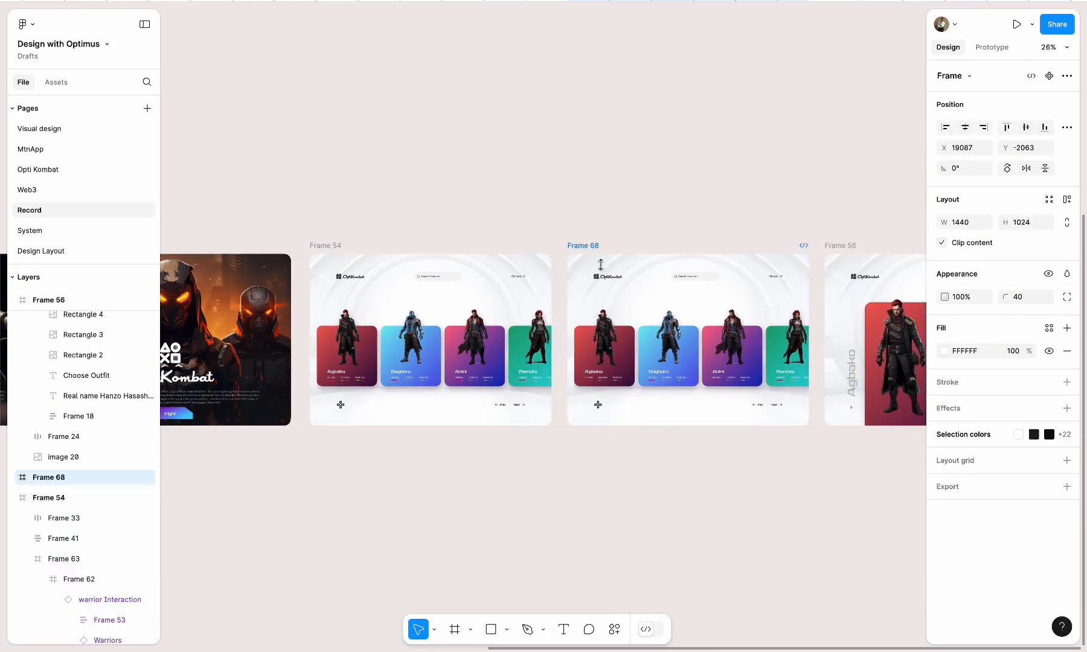
Select the warrior cards container, Frame 63, inside Frame 68 and collapse the nested layers of its card frames
{"action": "key", "text": "shift+2"}
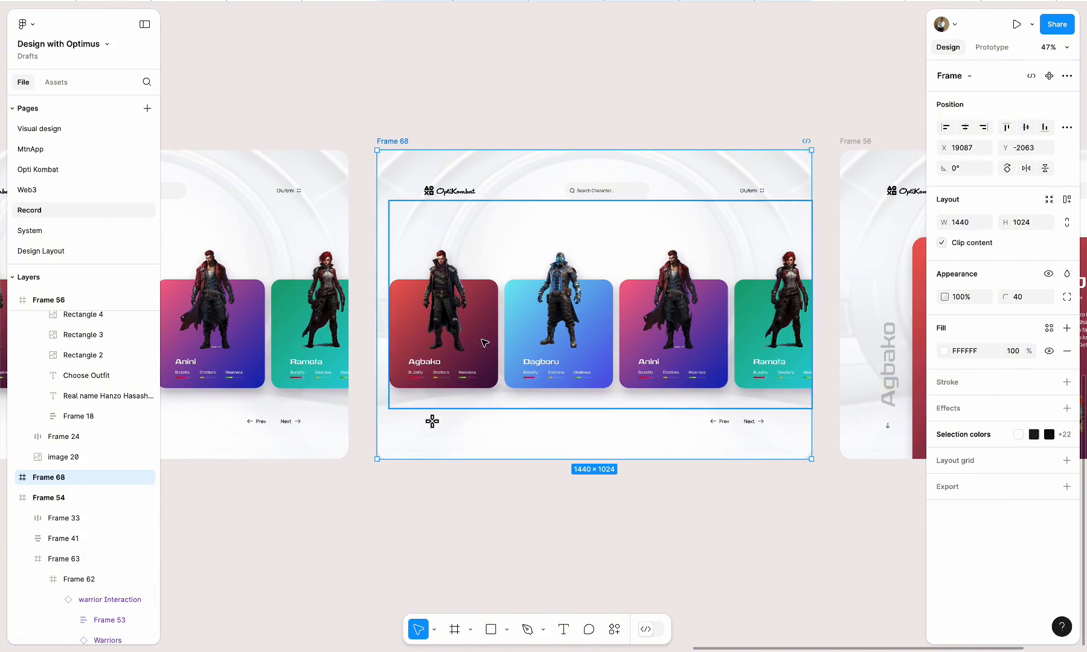
{"action": "left_click", "coordinate": [484, 343]}
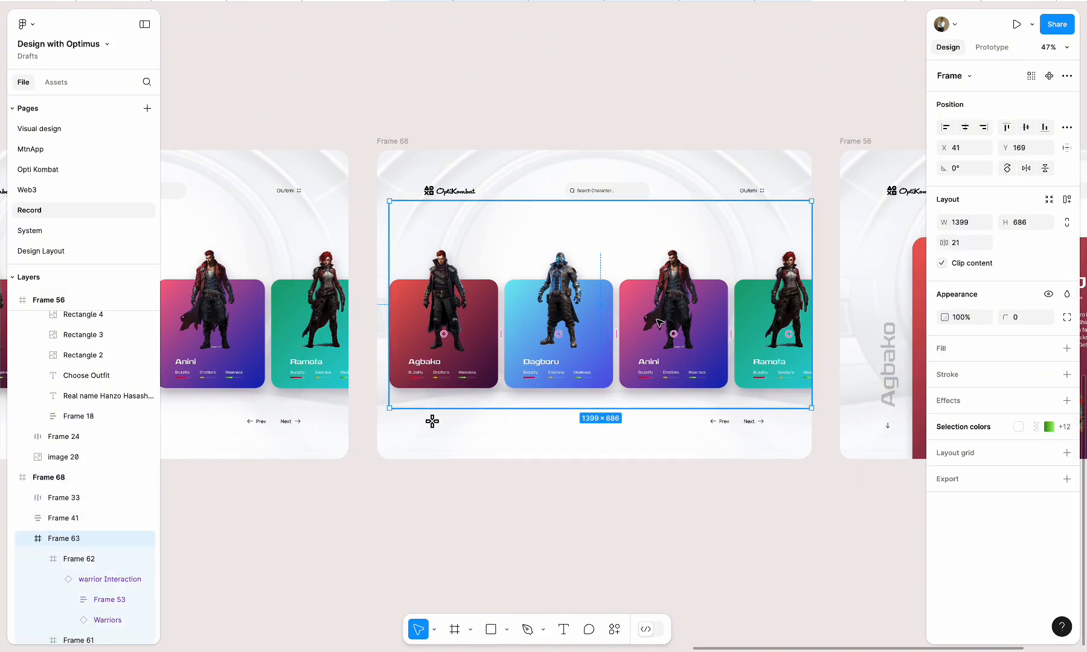
{"action": "left_click", "coordinate": [660, 318]}
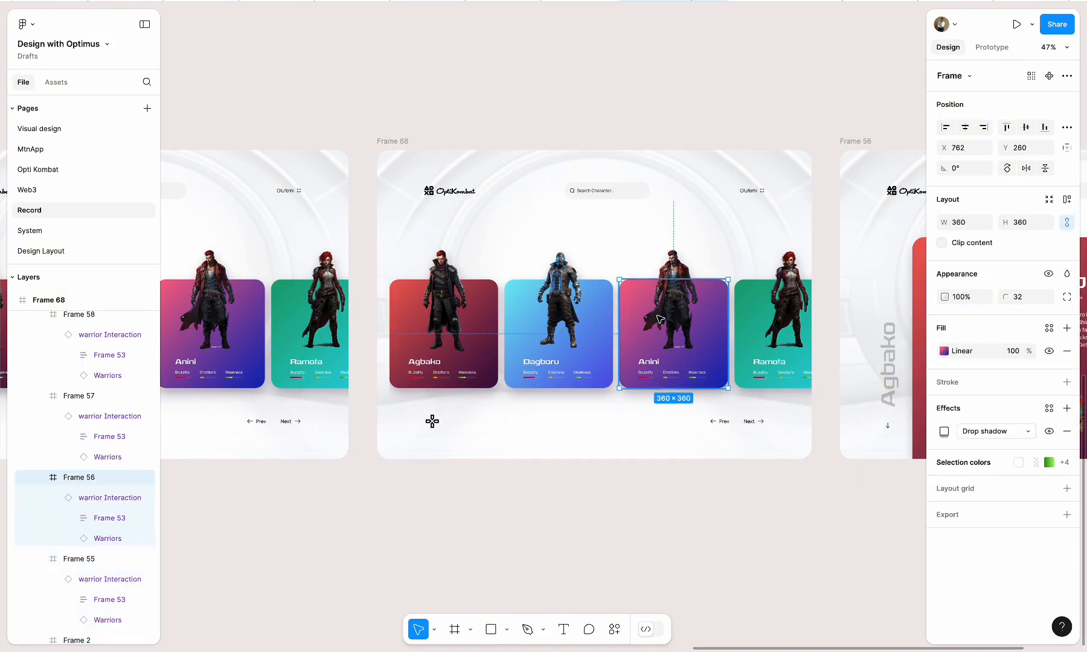
{"action": "left_click", "coordinate": [592, 544]}
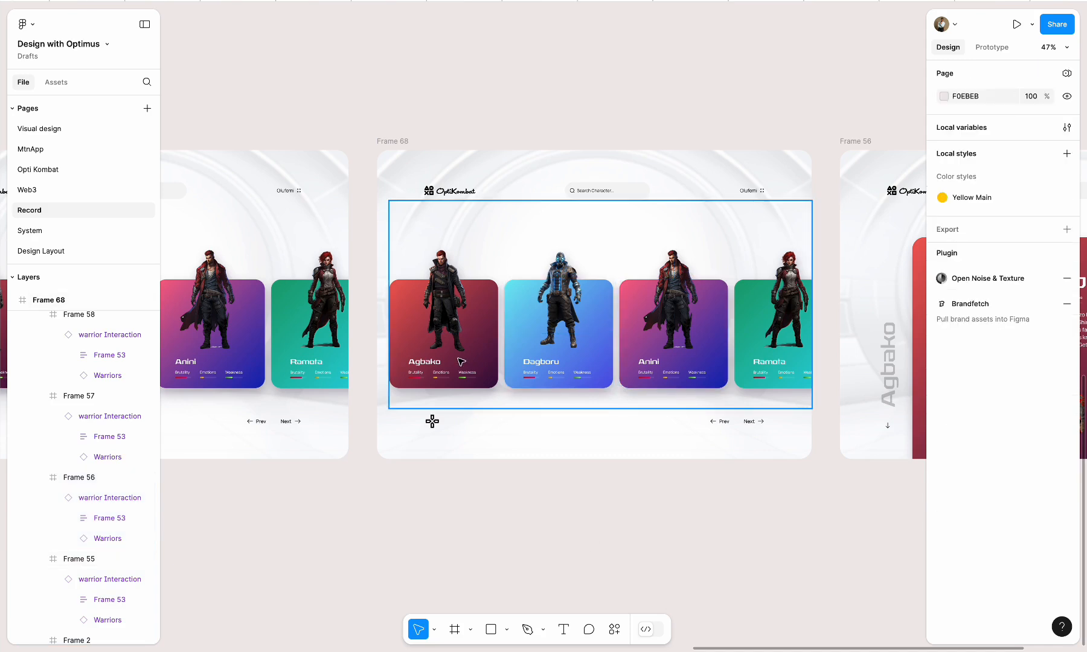
{"action": "left_click", "coordinate": [461, 362]}
{"action": "left_click", "coordinate": [37, 341]}
{"action": "left_click", "coordinate": [37, 362]}
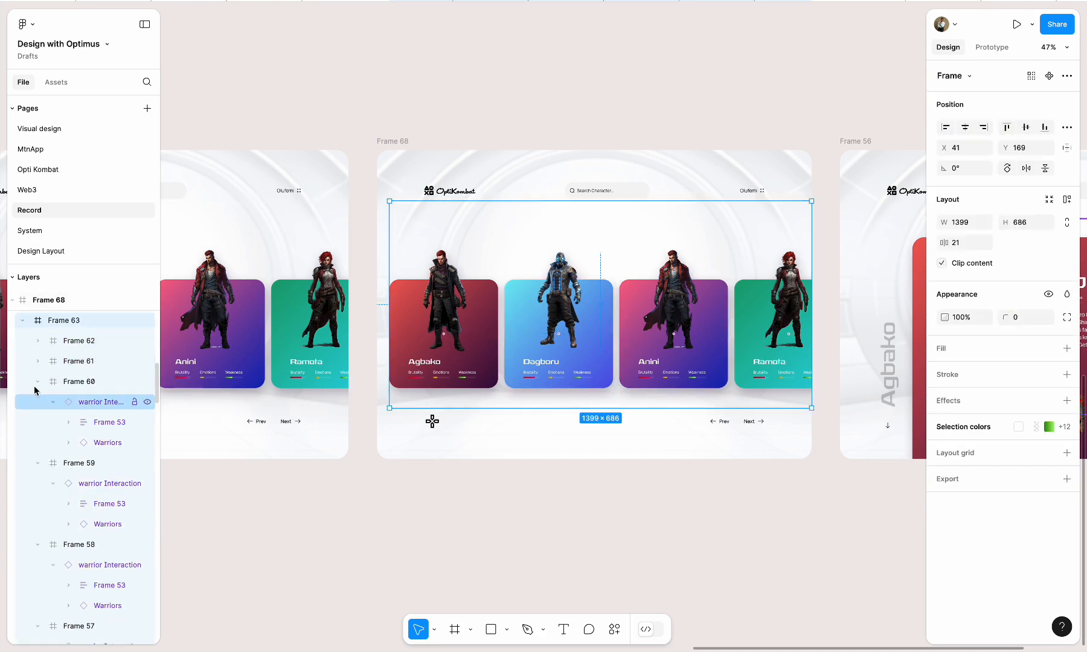
{"action": "left_click", "coordinate": [38, 463]}
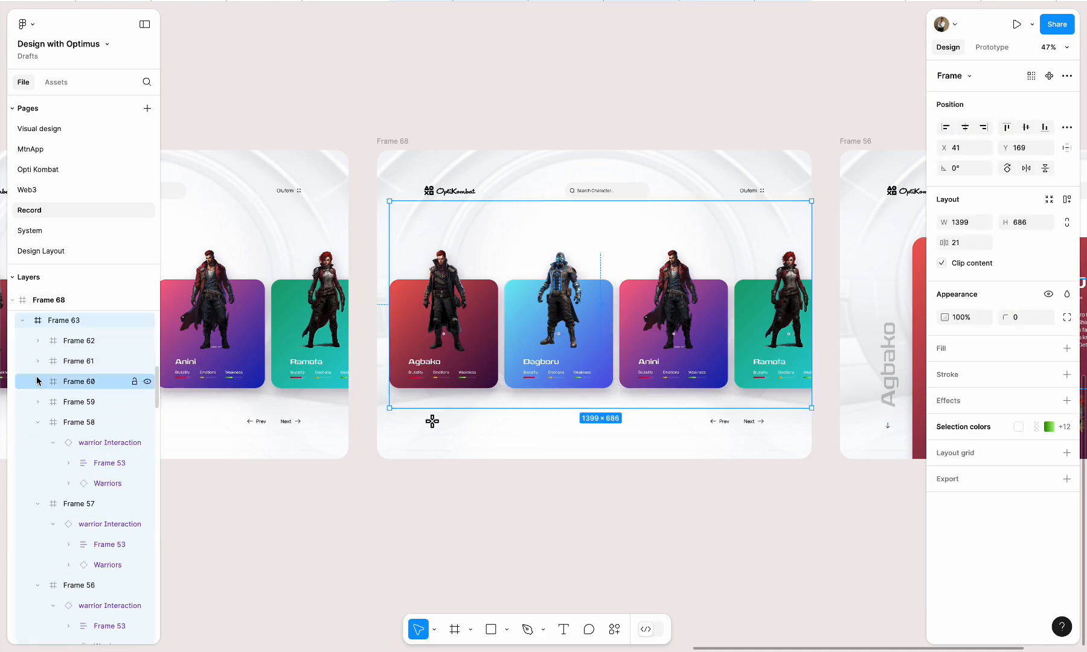
{"action": "left_click", "coordinate": [37, 503]}
Widen Frame 63 in Frame 68 to 2667 and shift it to X -1279, bringing the last warrior cards into view
{"action": "left_click", "coordinate": [635, 303]}
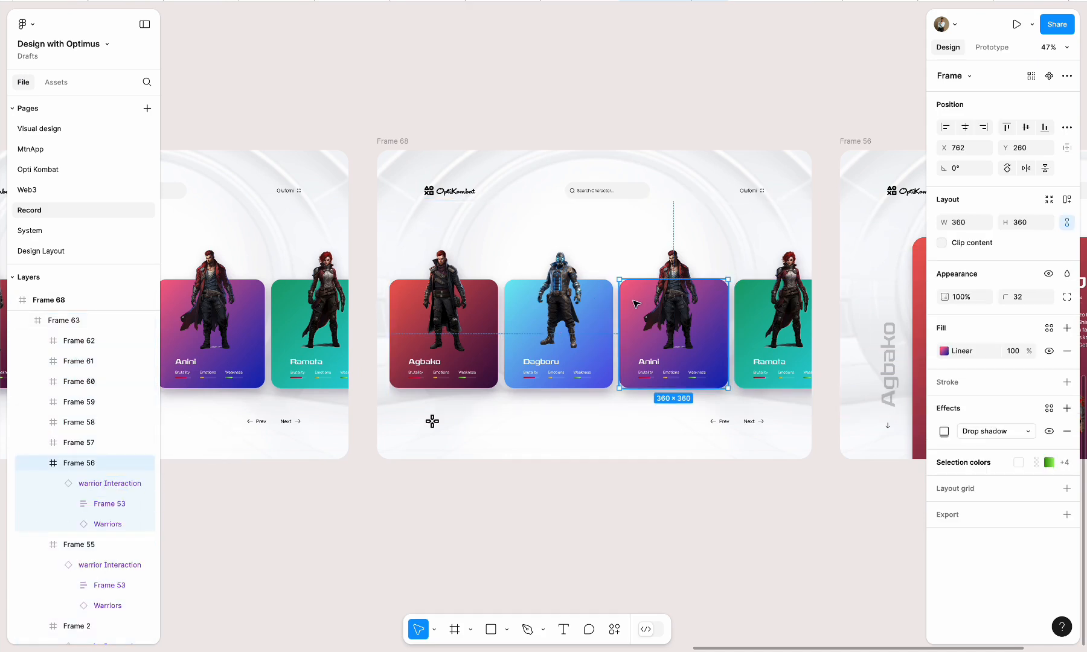
{"action": "left_click", "coordinate": [557, 299], "text": "shift"}
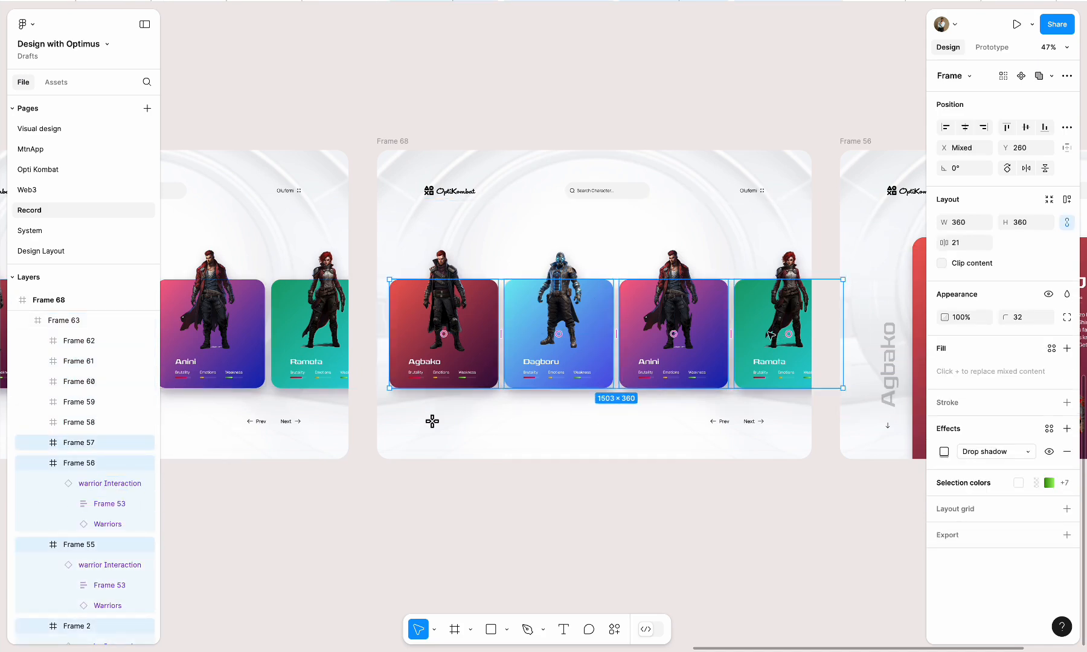
{"action": "left_click", "coordinate": [734, 480]}
{"action": "left_click_drag", "start_coordinate": [745, 339], "coordinate": [783, 322]}
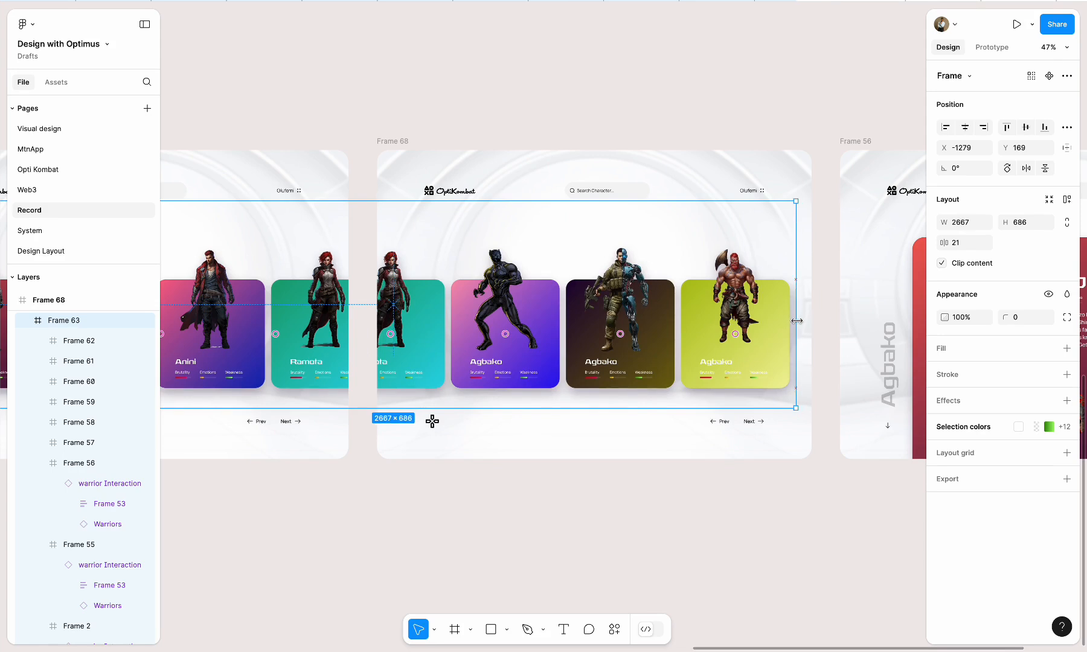
{"action": "left_click", "coordinate": [827, 324]}
Link Frame 54's Next control to Frame 68 with an on-click Navigate to interaction and set its animation to Smart animate
{"action": "scroll", "coordinate": [826, 324], "scroll_direction": "down", "scroll_amount": 3}
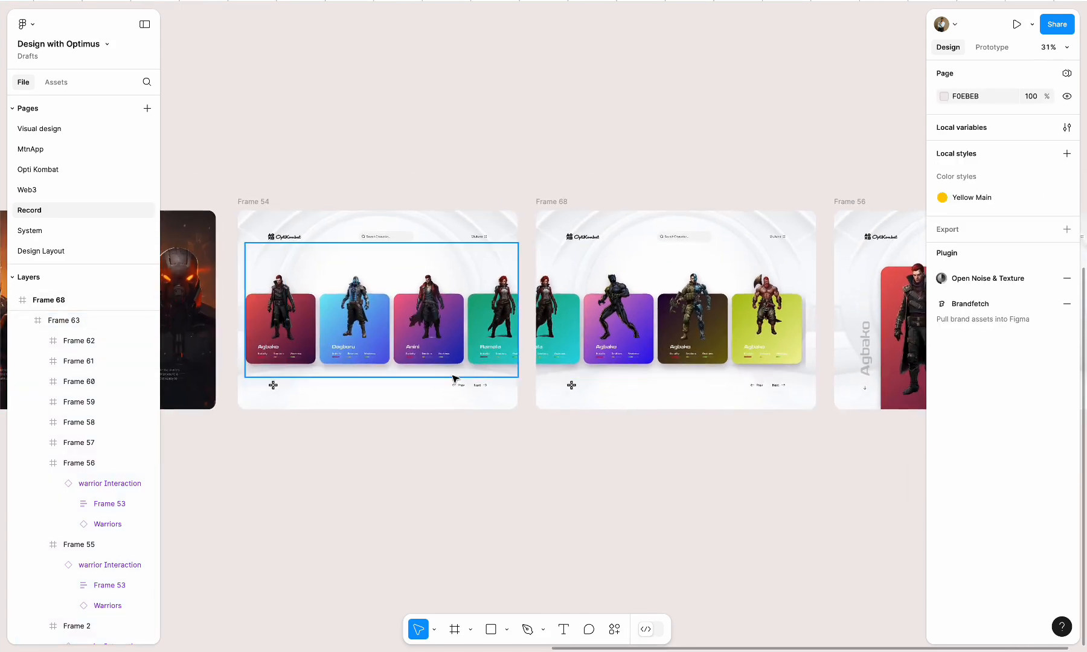
{"action": "scroll", "coordinate": [460, 390], "scroll_direction": "up", "scroll_amount": 5}
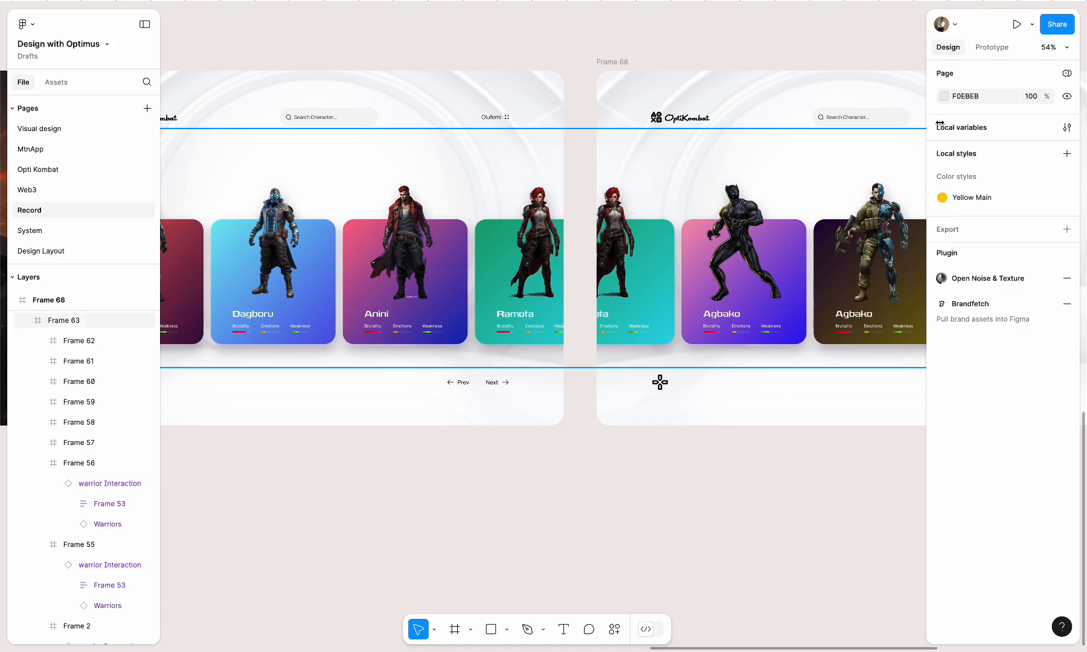
{"action": "left_click", "coordinate": [992, 47]}
{"action": "left_click", "coordinate": [511, 382]}
{"action": "left_click", "coordinate": [510, 384]}
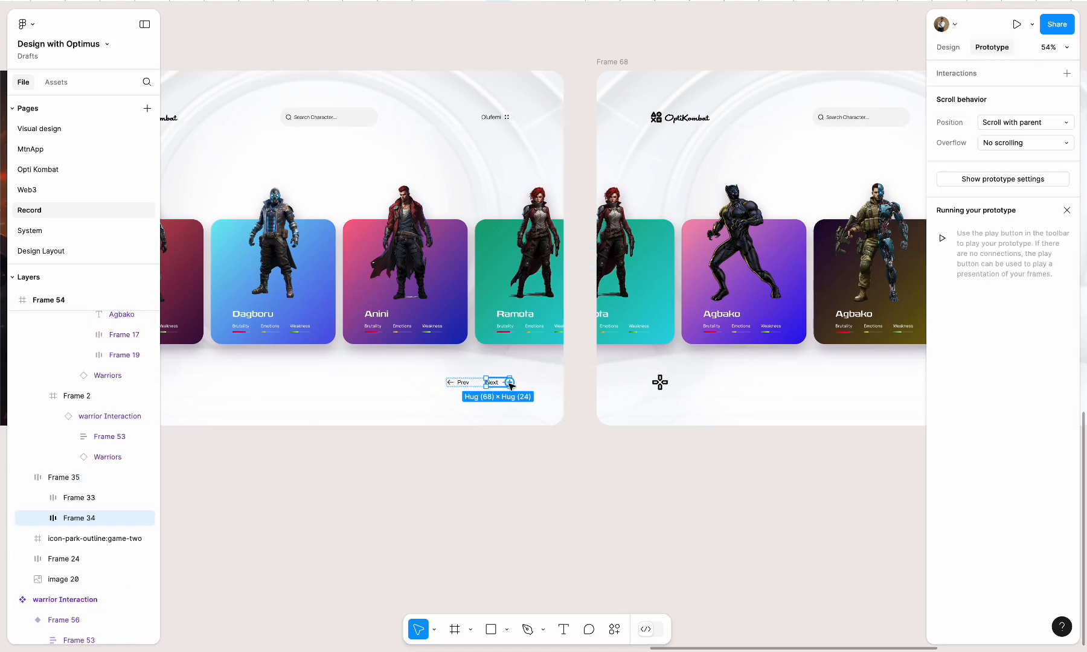
{"action": "left_click_drag", "start_coordinate": [510, 382], "coordinate": [601, 297]}
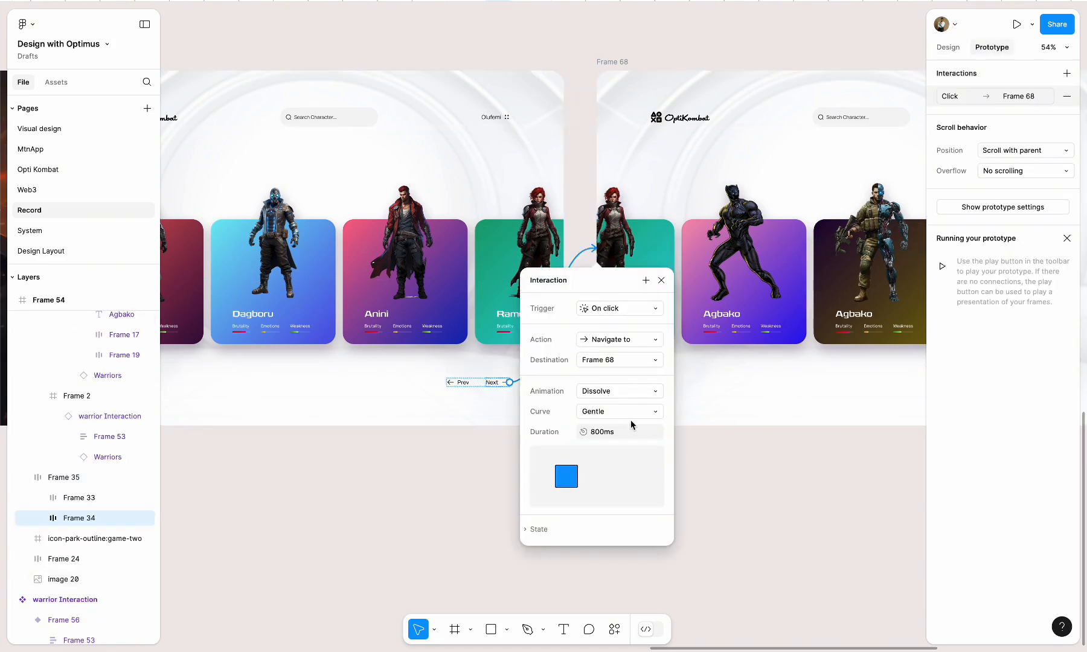
{"action": "left_click", "coordinate": [630, 393]}
{"action": "left_click", "coordinate": [627, 407]}
Link Frame 68's Prev control back to Frame 54 with an on-click Navigate to interaction using Smart animate
{"action": "scroll", "coordinate": [721, 340], "scroll_direction": "right", "scroll_amount": 4}
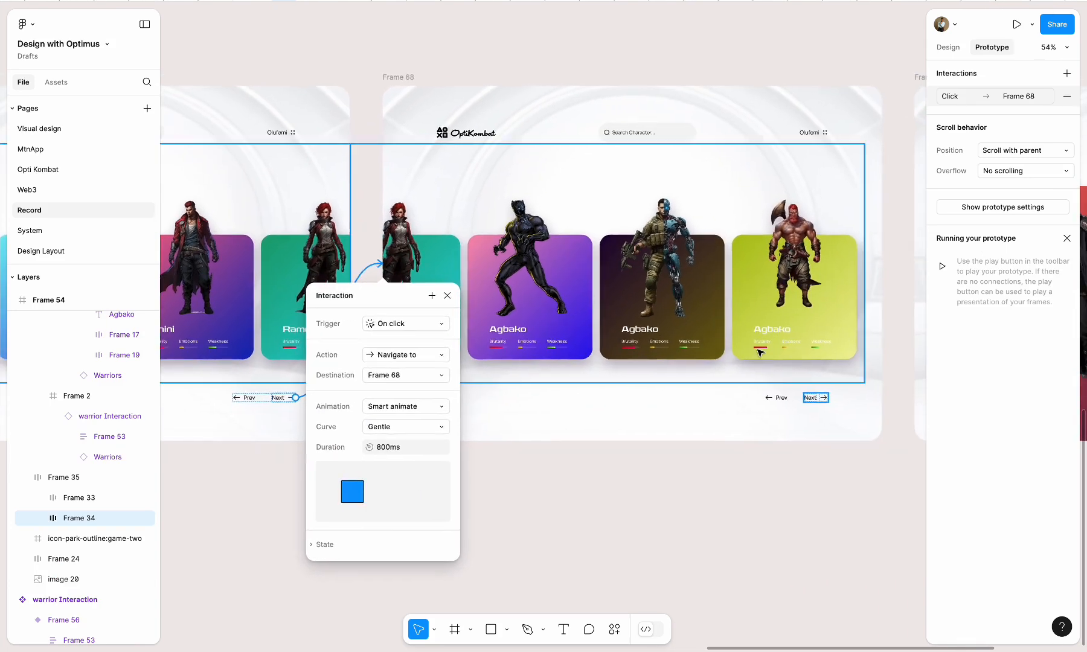
{"action": "double_click", "coordinate": [772, 397]}
{"action": "left_click_drag", "start_coordinate": [765, 398], "coordinate": [336, 418]}
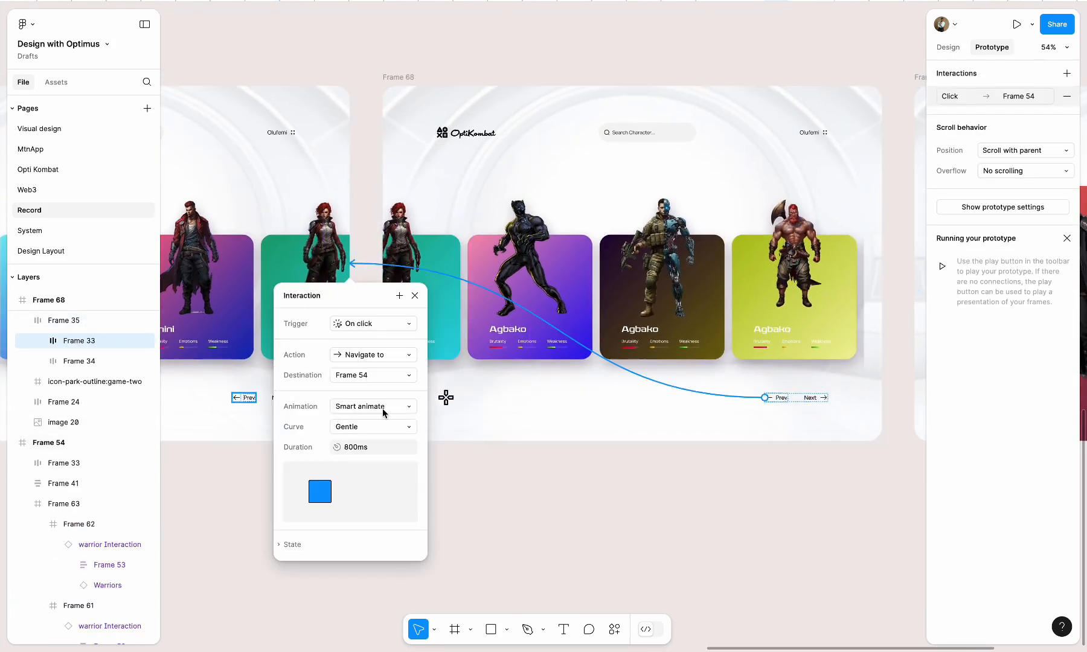
Open the prototype preview and test moving between the two card screens with Next and Prev
{"action": "scroll", "coordinate": [546, 351], "scroll_direction": "down", "scroll_amount": 5}
{"action": "key", "text": "ctrl+alt+Return"}
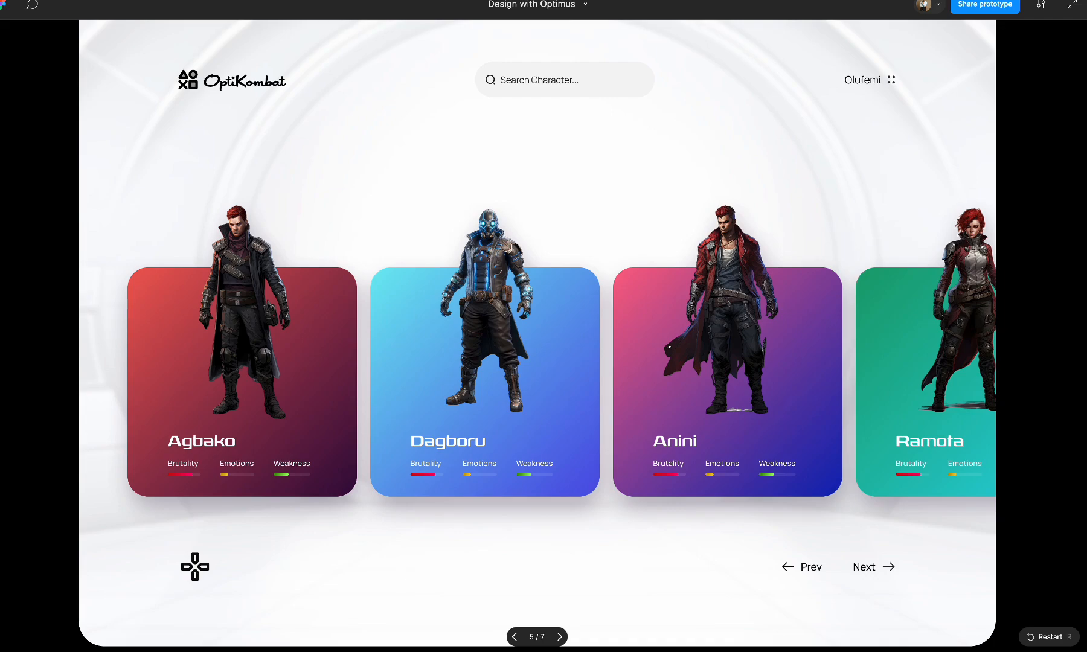
{"action": "left_click", "coordinate": [865, 568]}
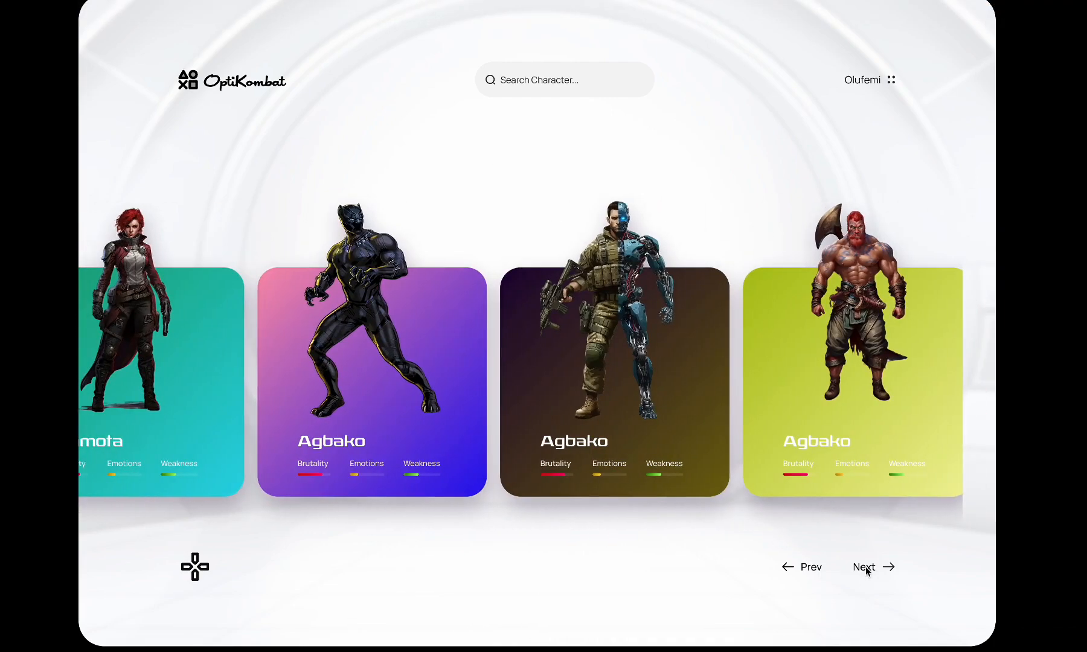
{"action": "left_click", "coordinate": [813, 571]}
{"action": "left_click", "coordinate": [881, 568]}
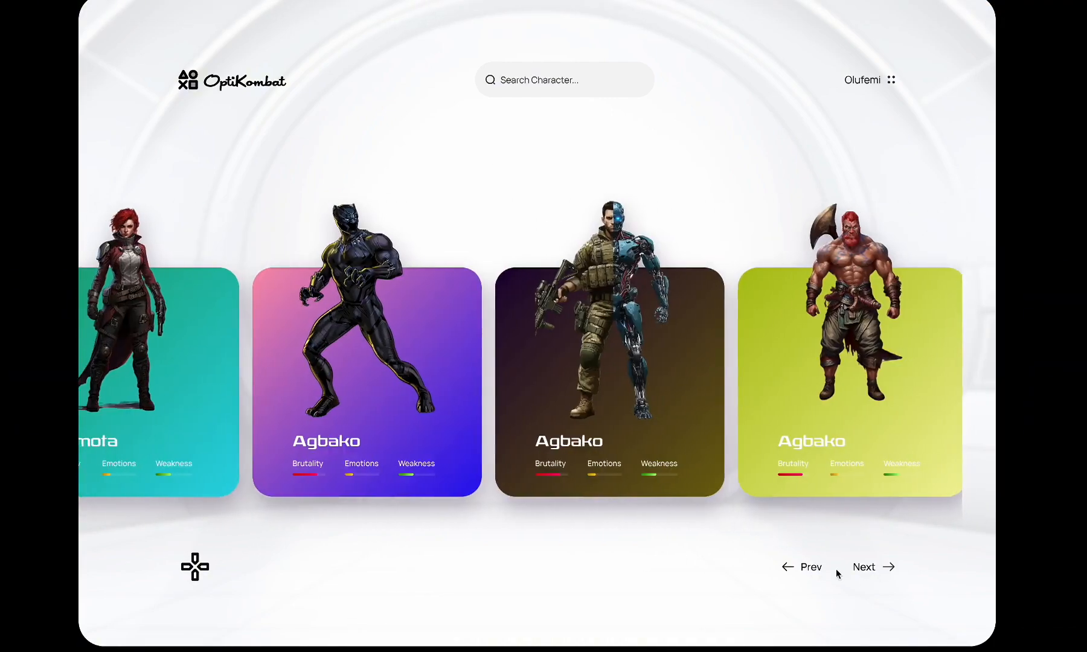
{"action": "left_click", "coordinate": [815, 570]}
Test scrolling the warrior cards, using Next and Prev after scrolling, and opening and closing the Agbako detail page
{"action": "scroll", "coordinate": [717, 420], "scroll_direction": "right", "scroll_amount": 20}
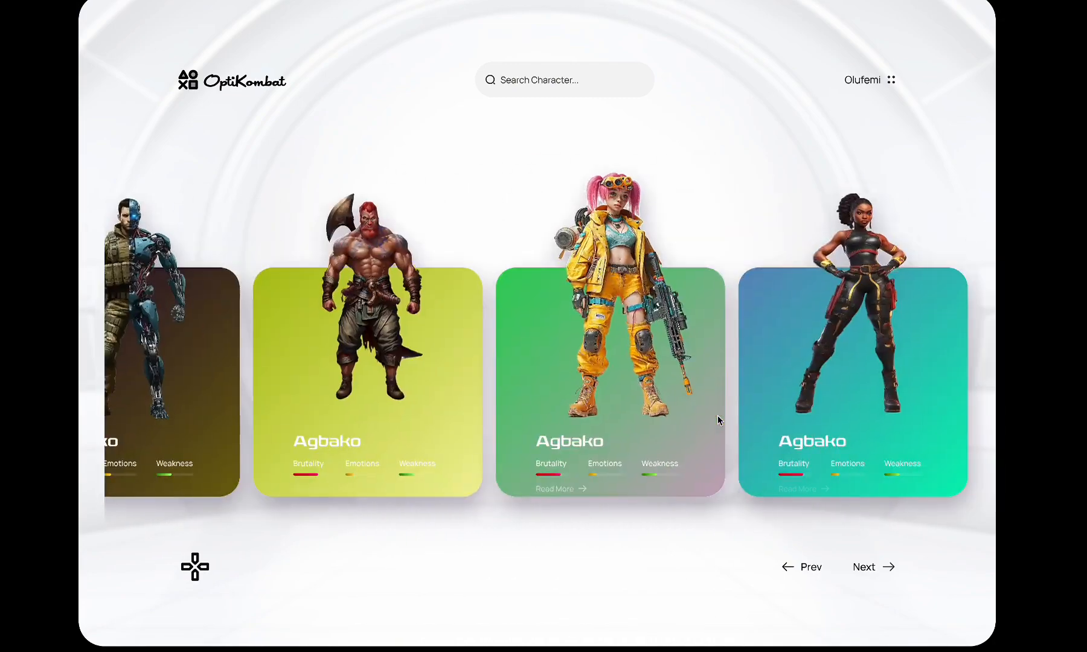
{"action": "scroll", "coordinate": [717, 420], "scroll_direction": "left", "scroll_amount": 15}
{"action": "left_click", "coordinate": [869, 570]}
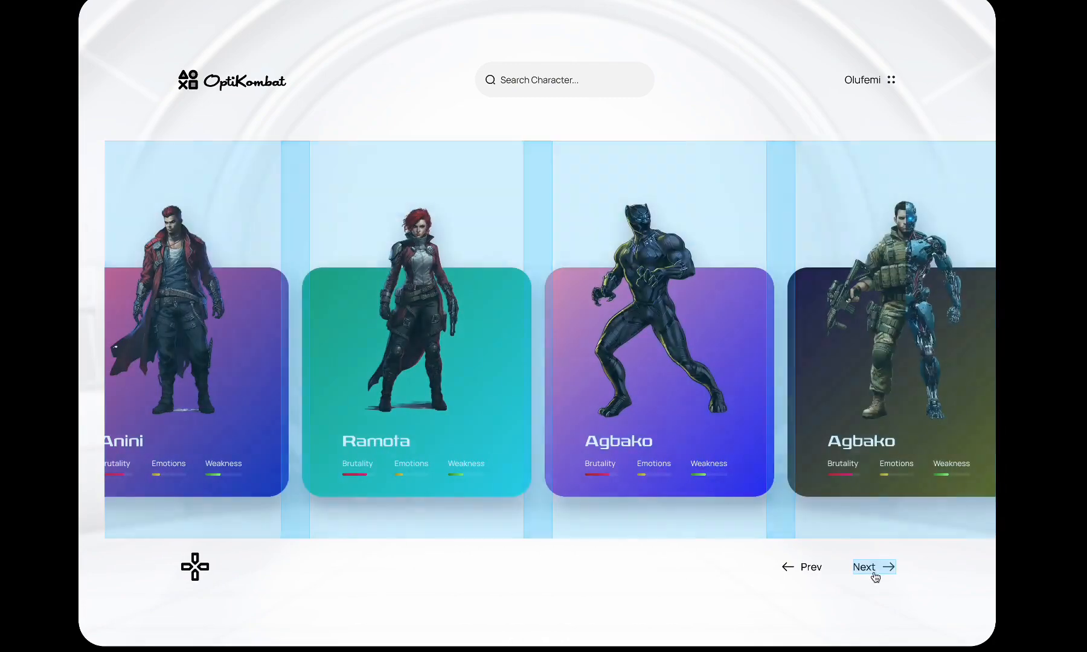
{"action": "left_click", "coordinate": [809, 569]}
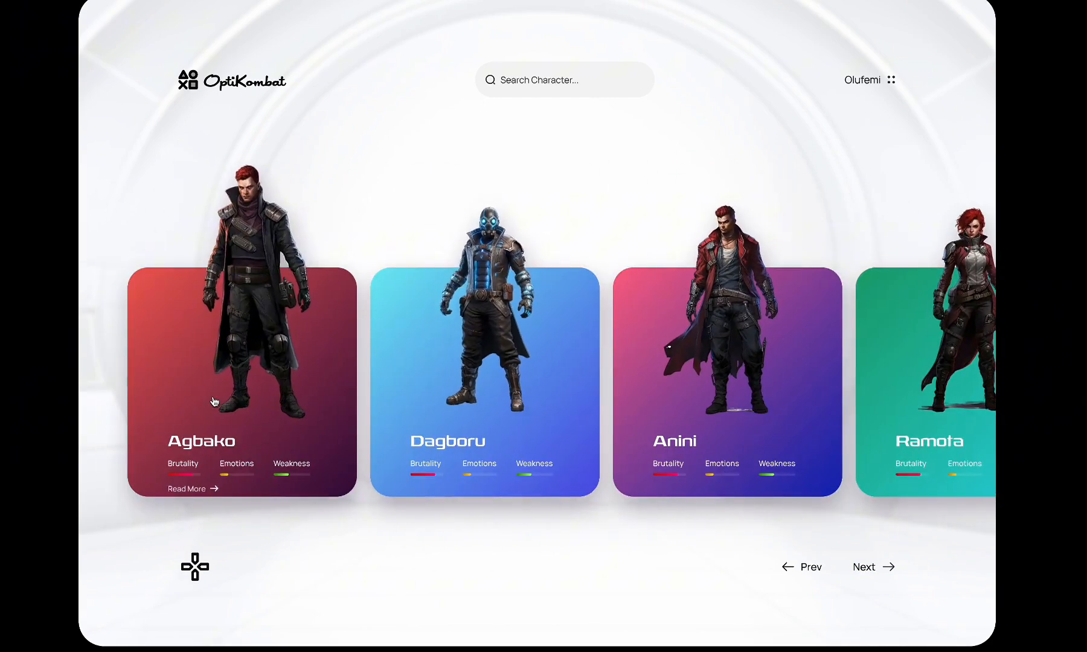
{"action": "left_click", "coordinate": [213, 397]}
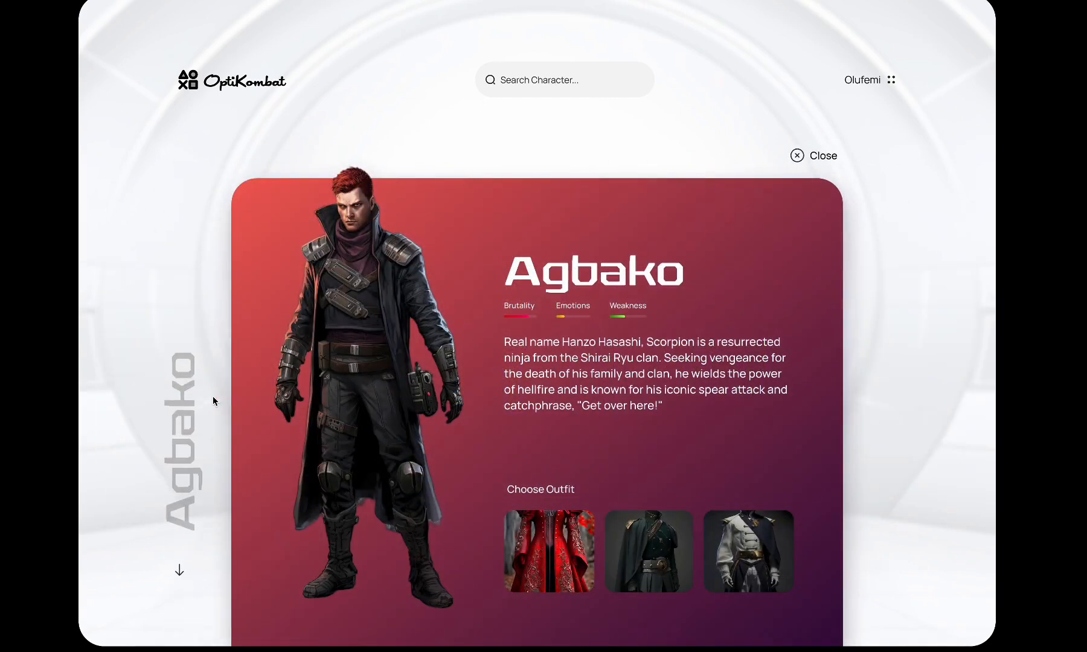
{"action": "left_click", "coordinate": [801, 155]}
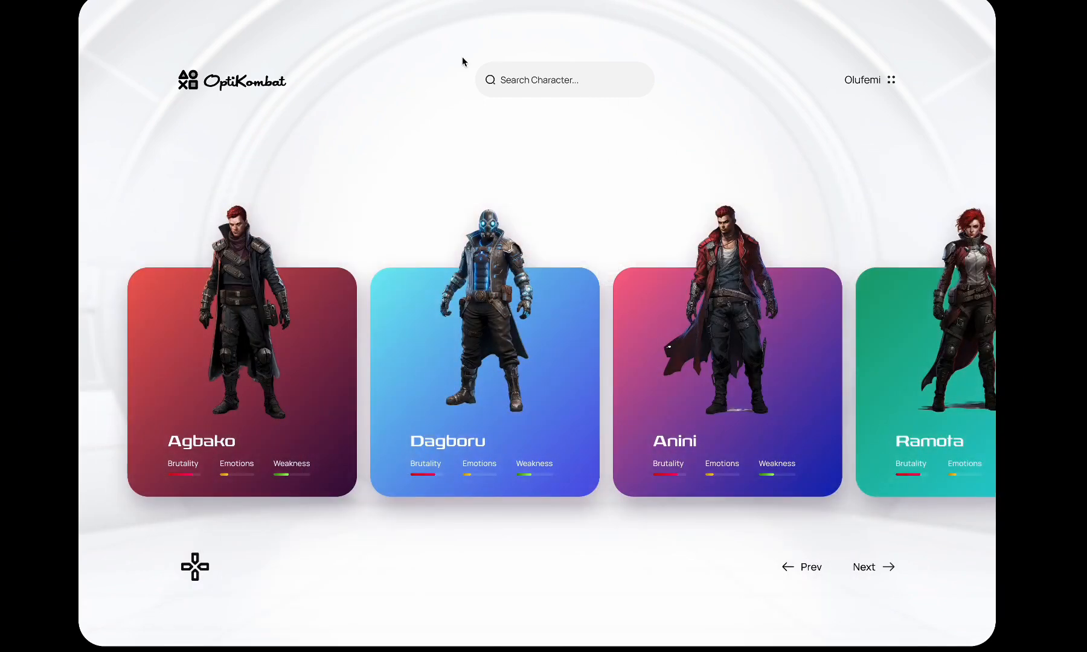